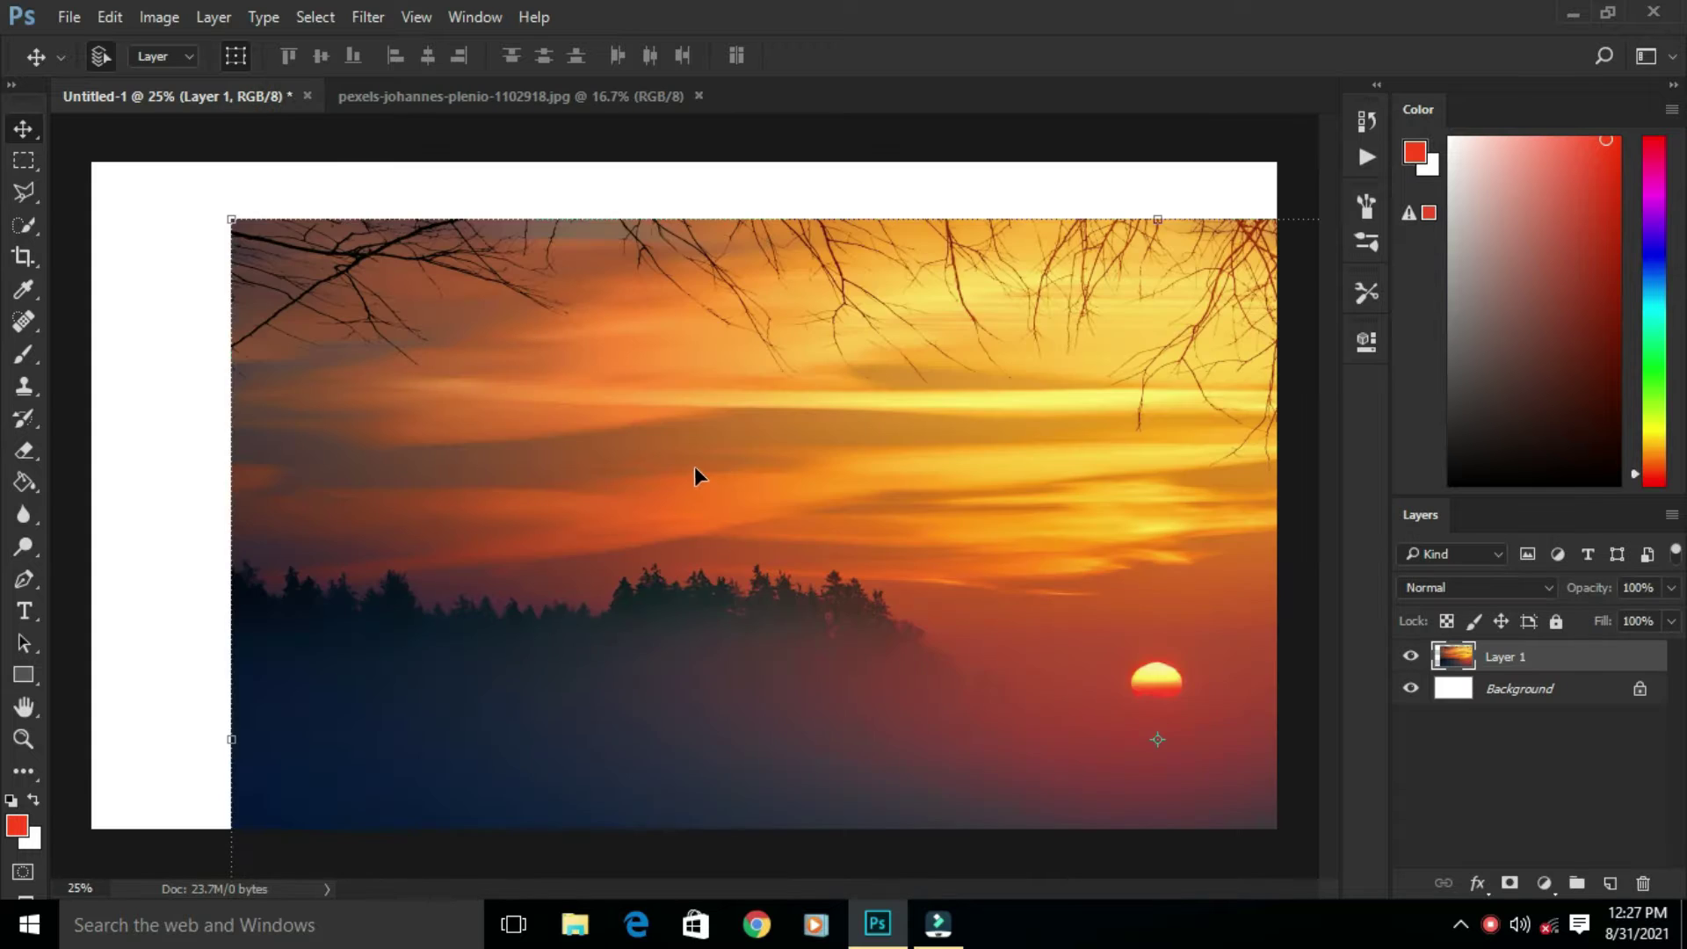
Step: Scale and position the sunset lake photo on Layer 1 so it fills the canvas, and apply the transform
scroll(619, 473, "down", 3)
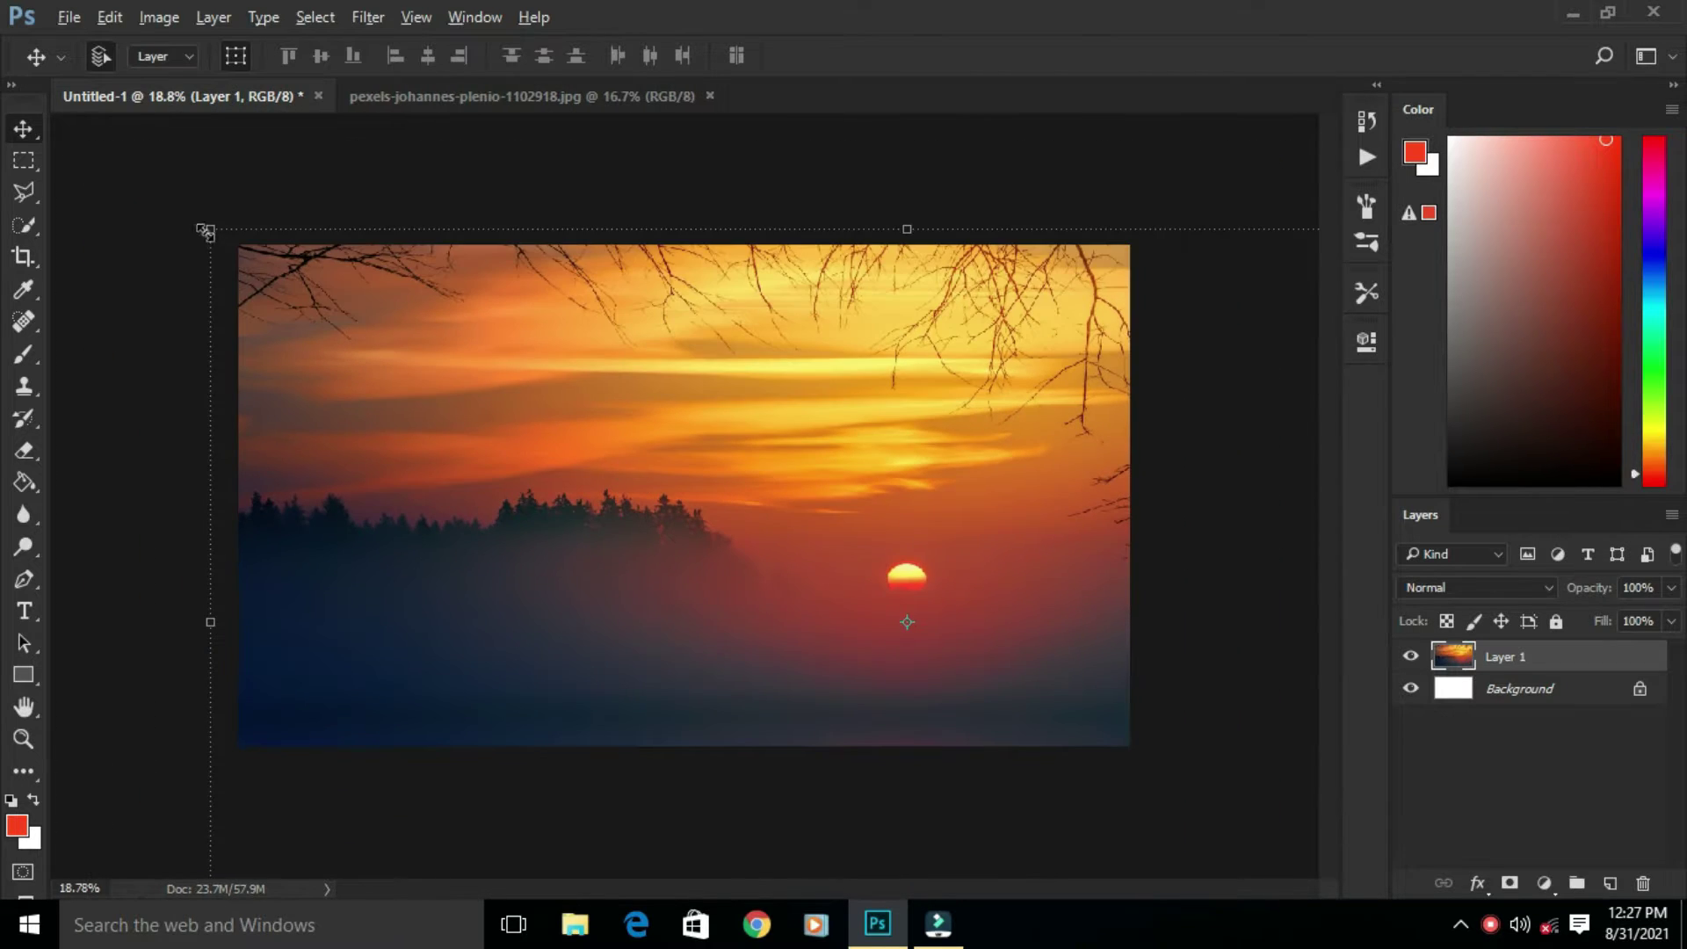
left_click_drag(205, 231, 239, 249)
left_click(1005, 55)
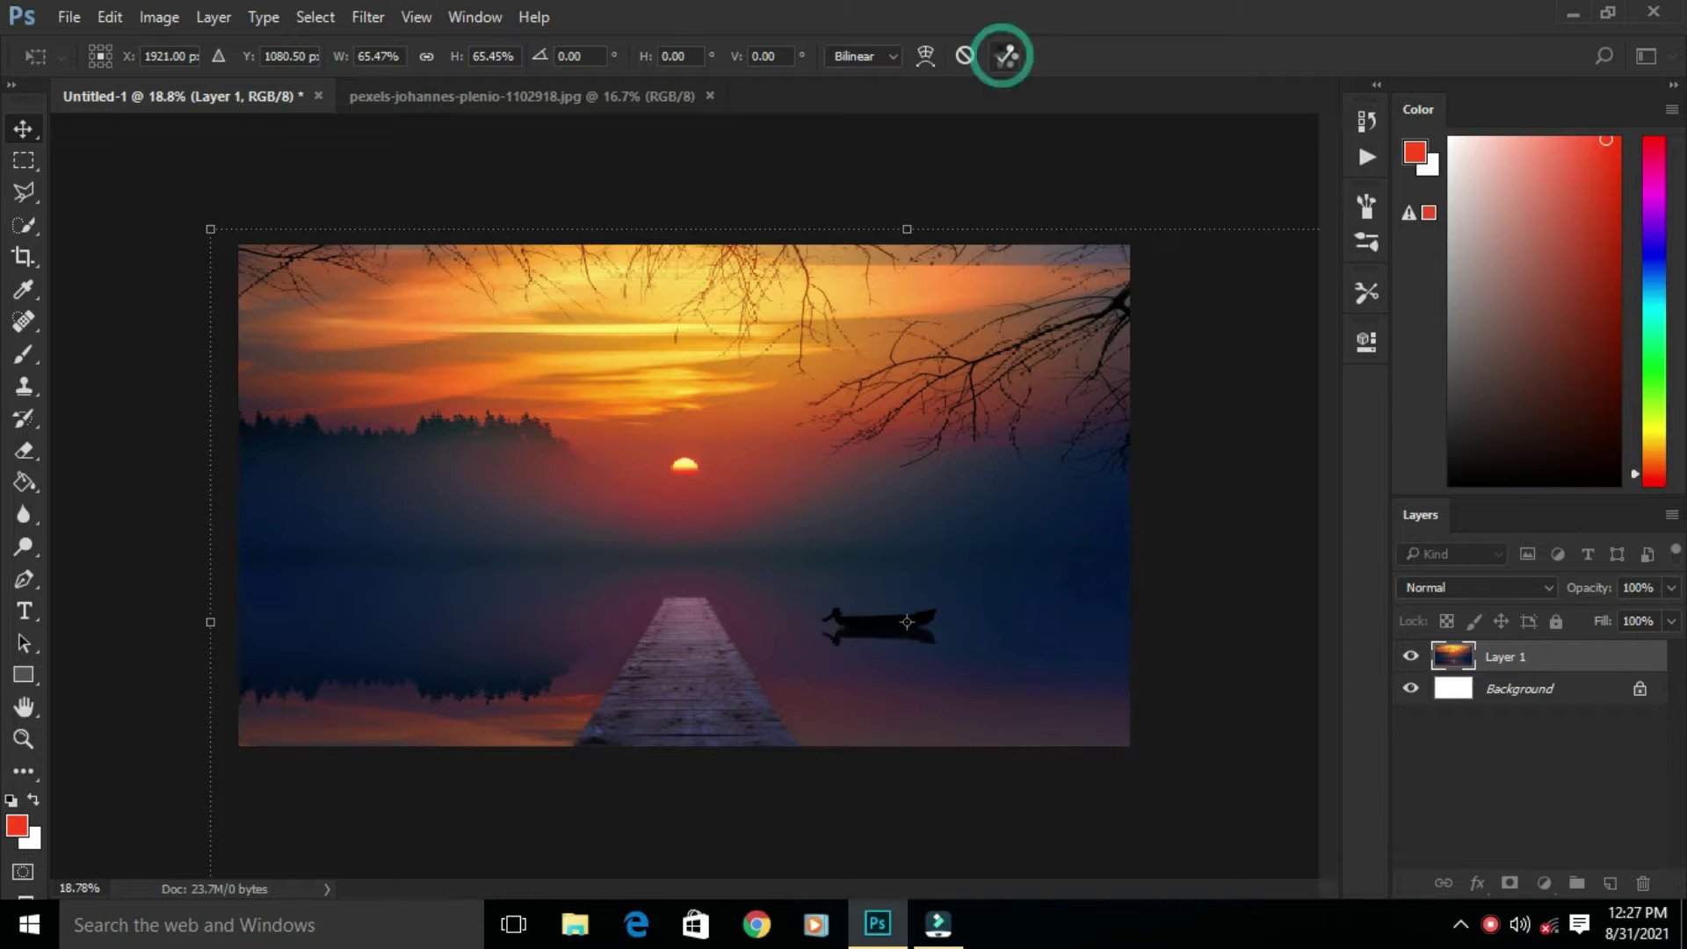
left_click(1224, 408)
scroll(619, 580, "up", 2)
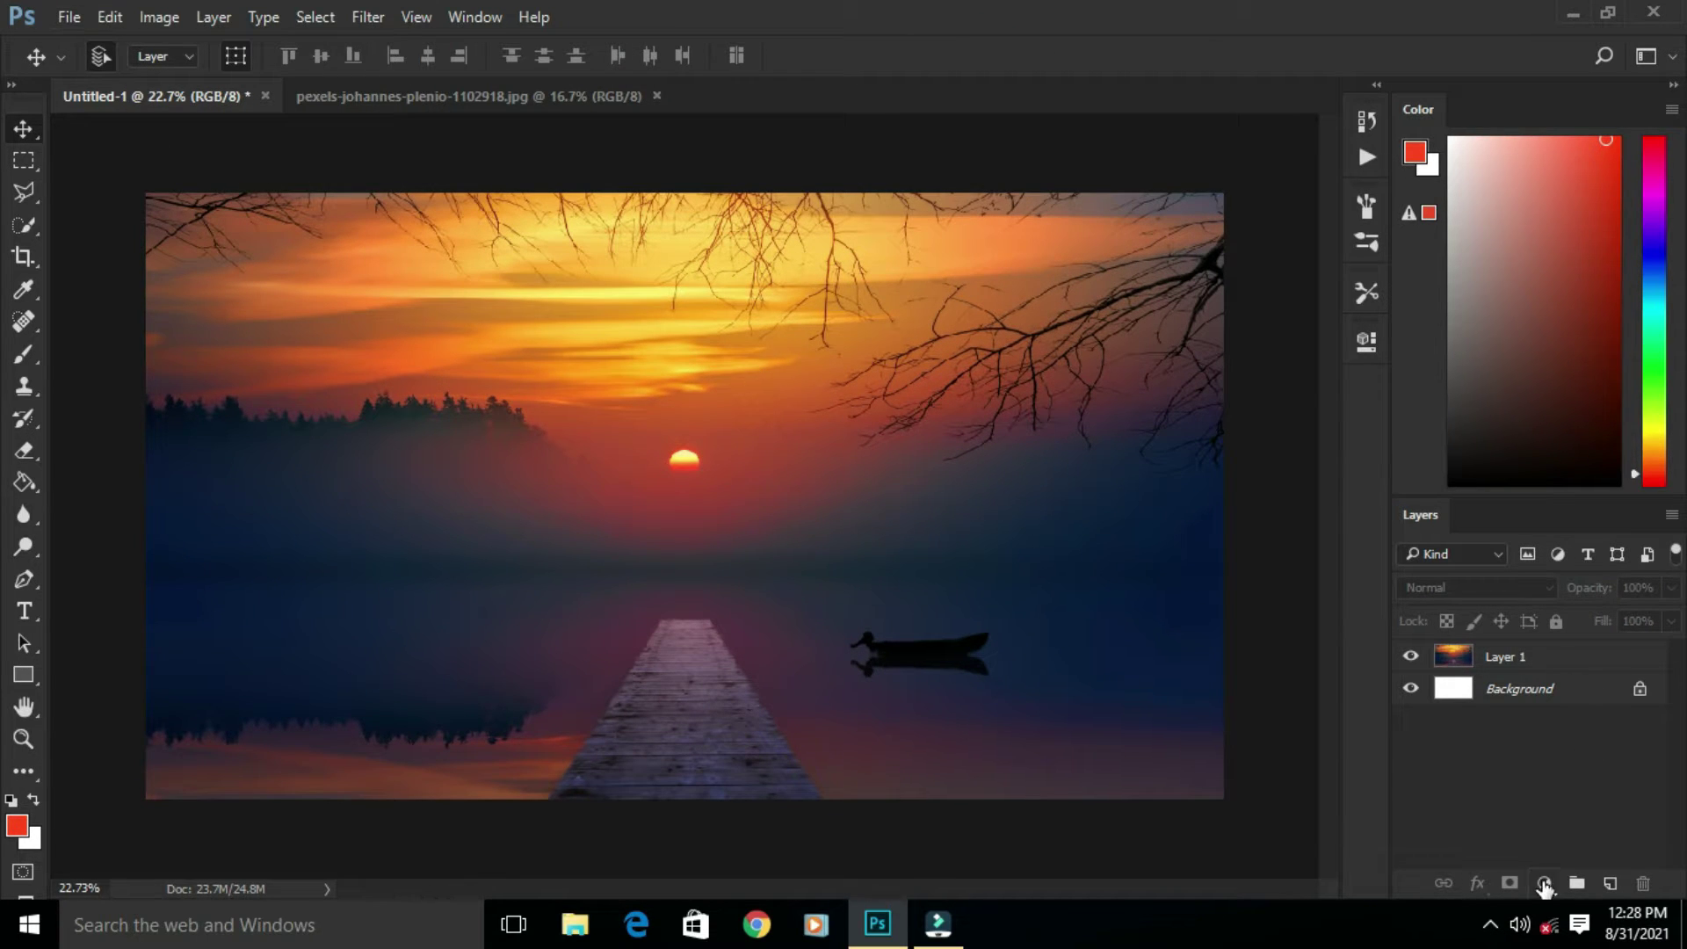
Step: Add a Levels adjustment clipped to Layer 1 with its output white level lowered to 154
left_click(1544, 883)
left_click(1516, 468)
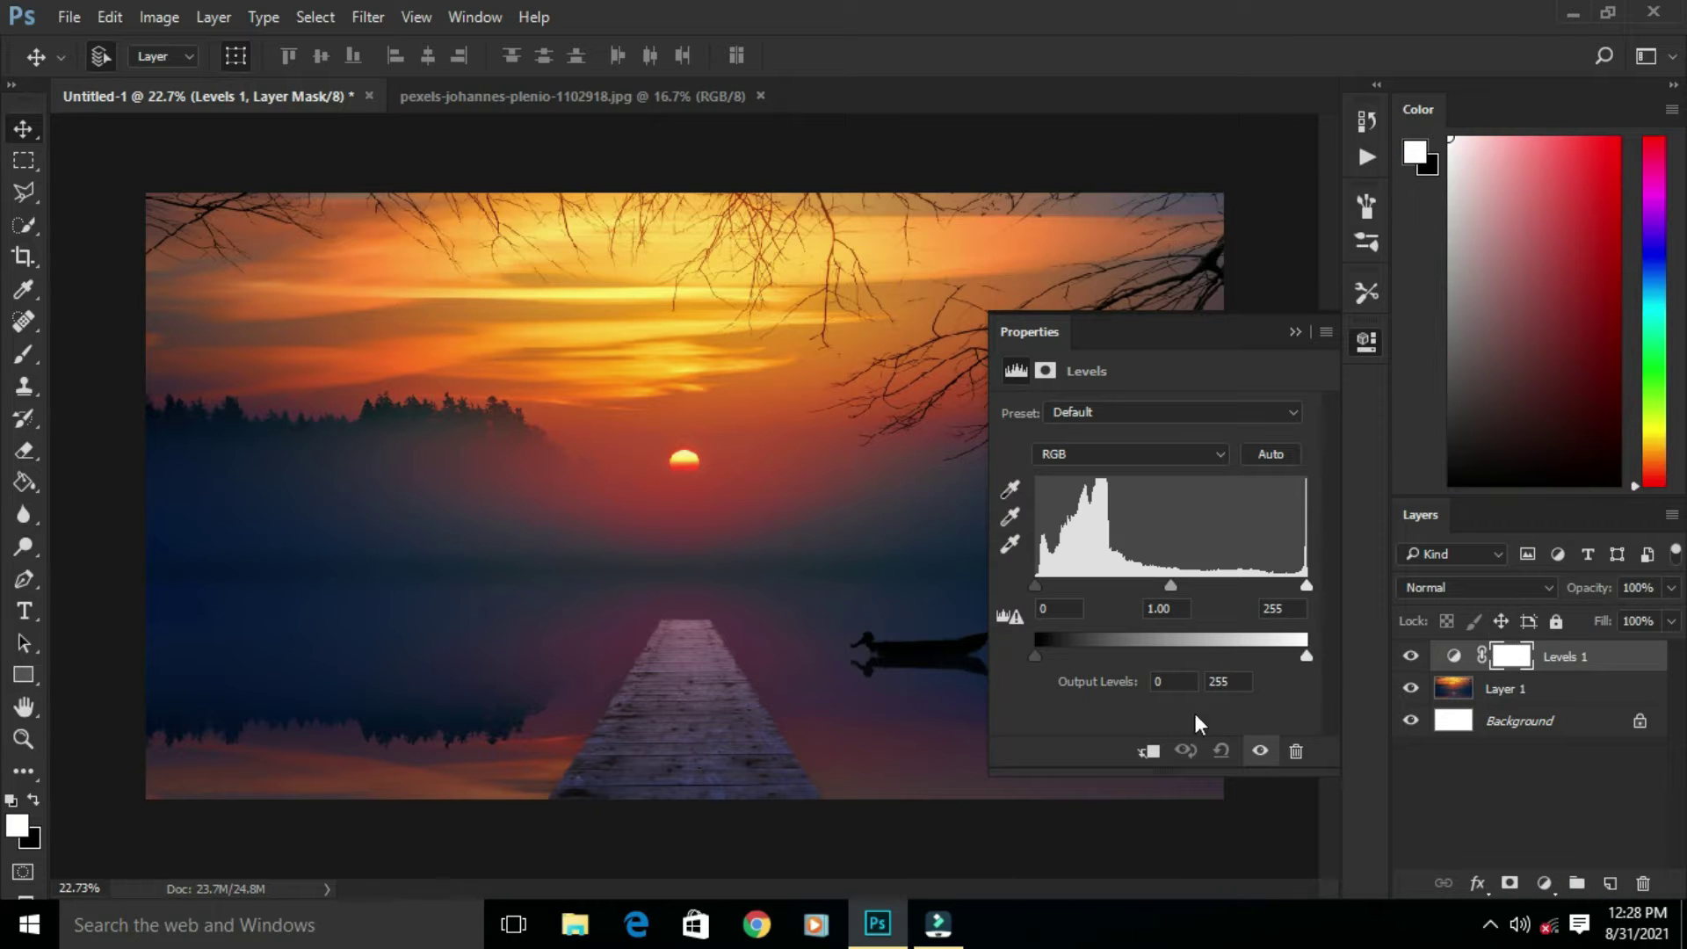
left_click_drag(1282, 647, 1200, 641)
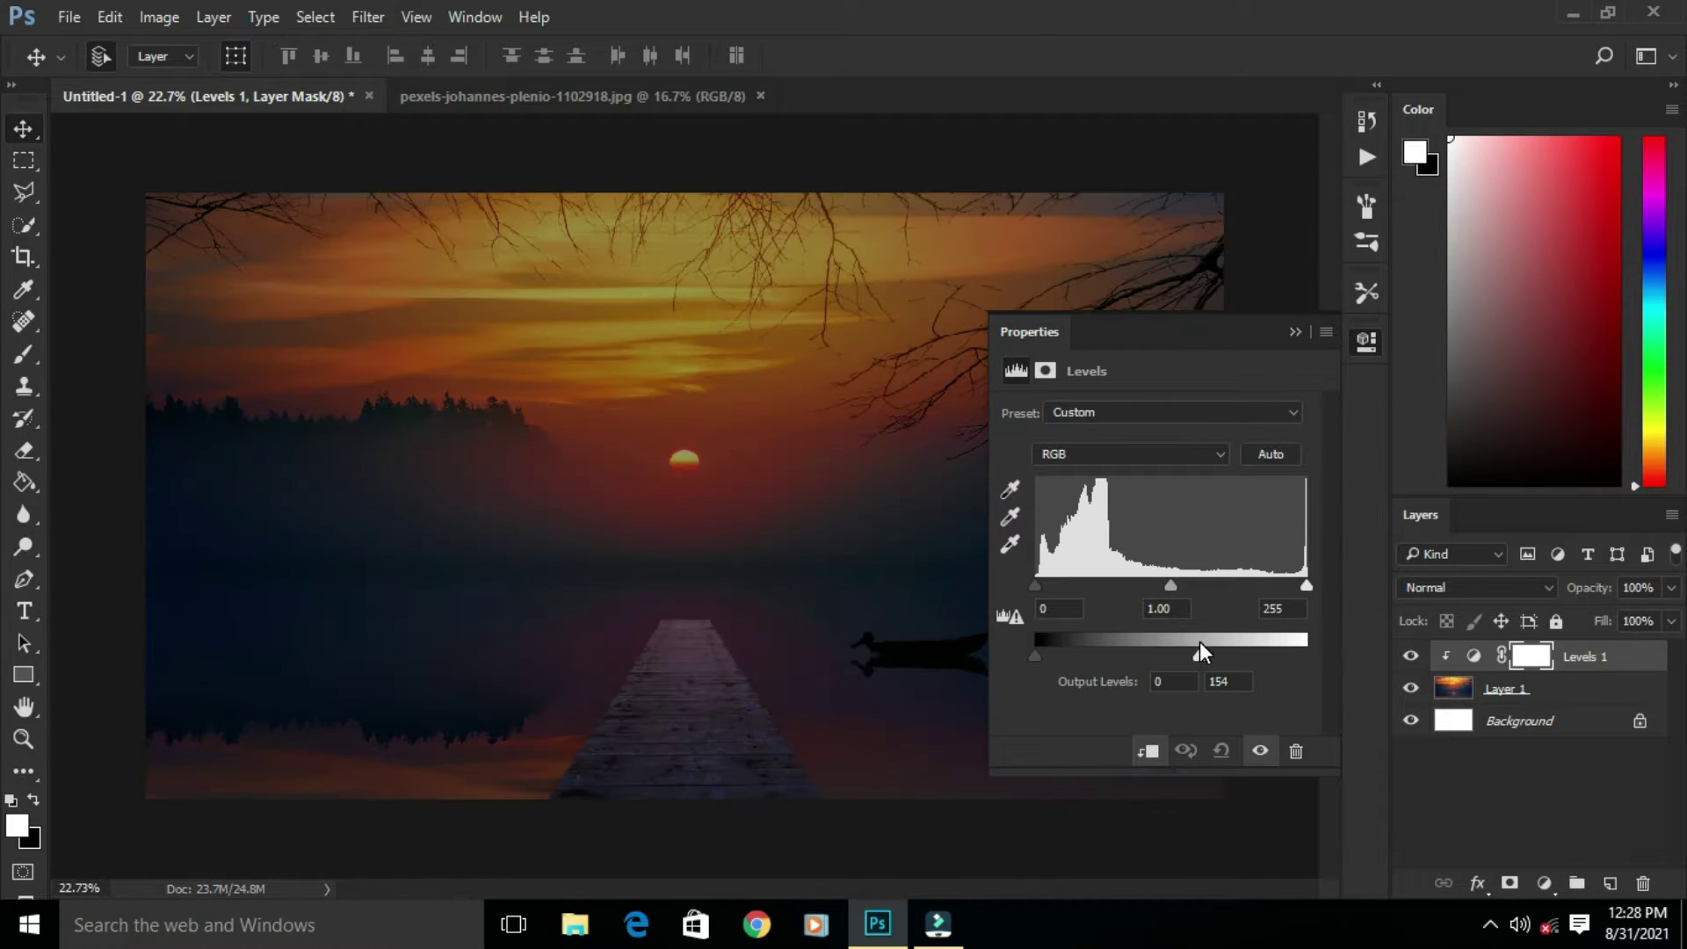
left_click(1367, 341)
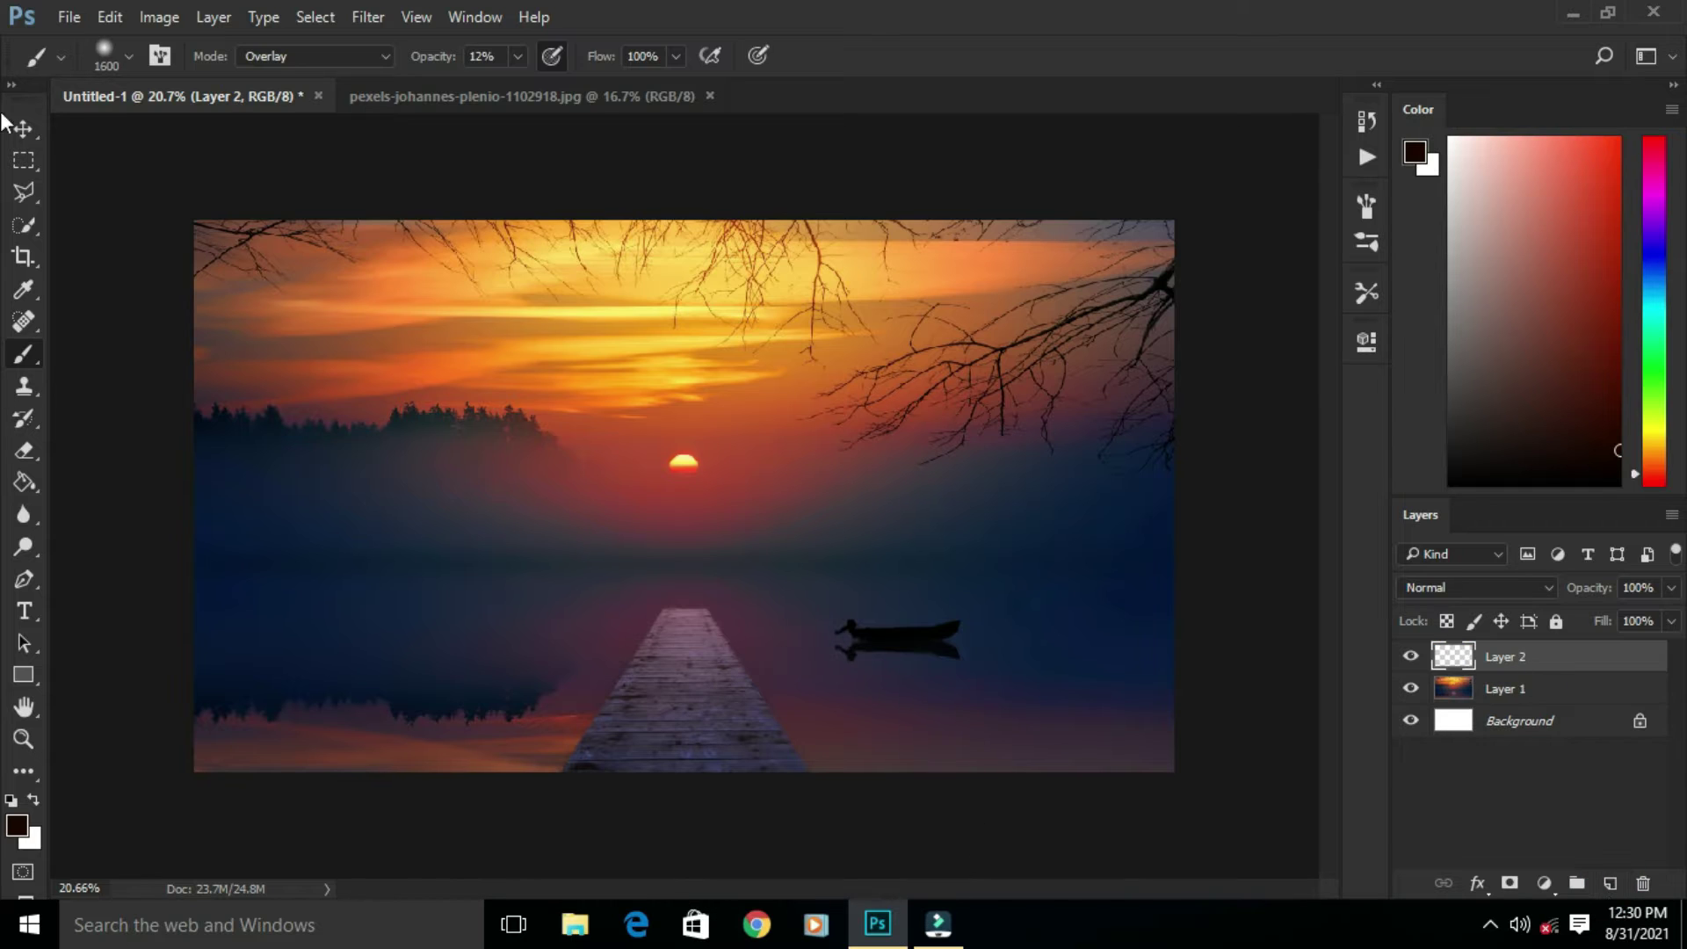
Step: Change the blend mode of the empty Layer 2 to Overlay and keep that layer active
left_click(1477, 587)
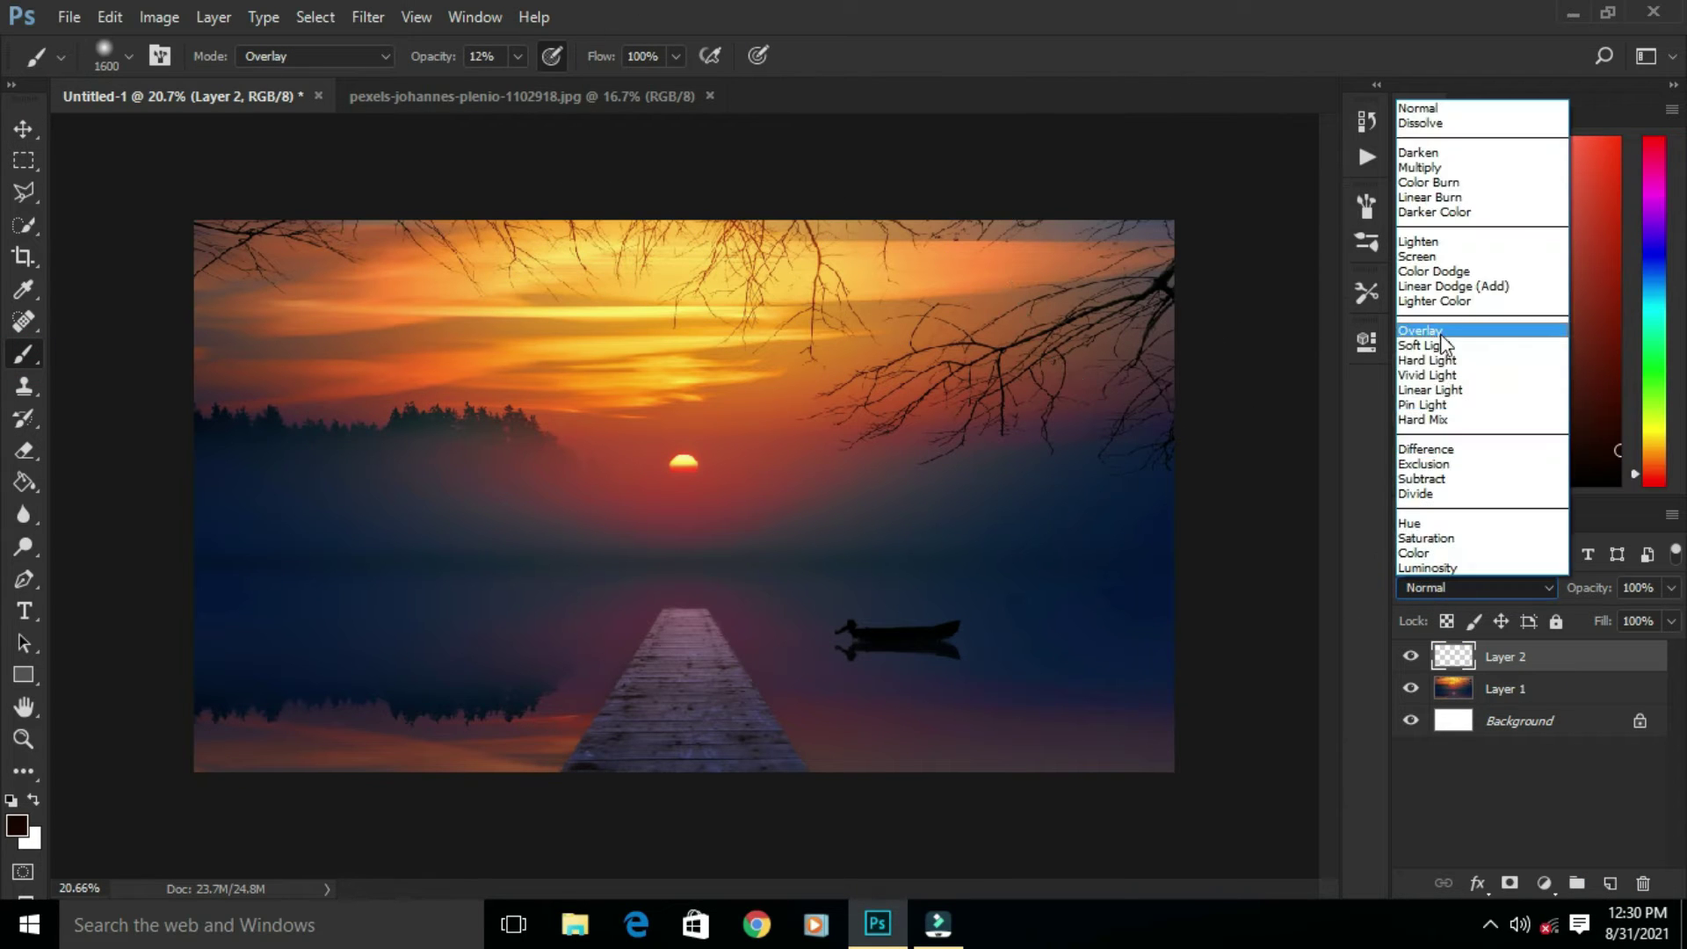
left_click(1435, 341)
left_click(1506, 689)
left_click(23, 129)
left_click(674, 477)
scroll(674, 478, "down", 2)
left_click(1466, 652)
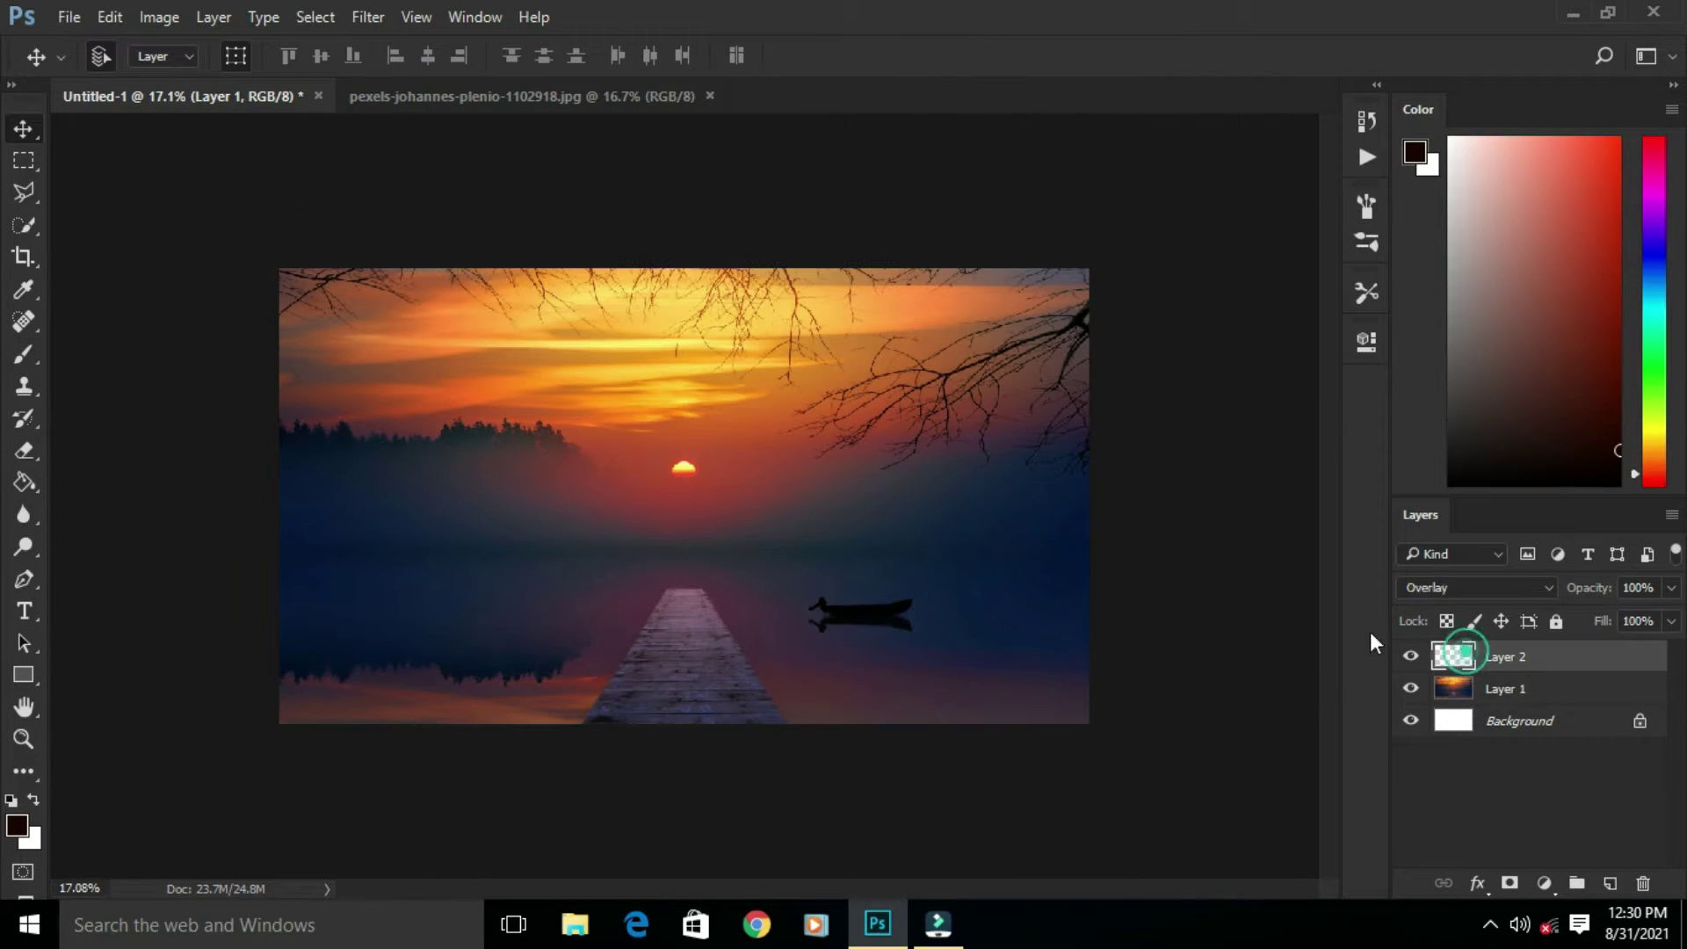
Step: Darken the outer edges of the sunset on Layer 2 with a soft 1600 px dark brush in Overlay mode at 12% opacity
left_click(25, 354)
mouse_move(1092, 817)
left_mouse_down()
mouse_move(792, 868)
mouse_move(212, 266)
left_mouse_up()
left_click_drag(140, 497, 238, 841)
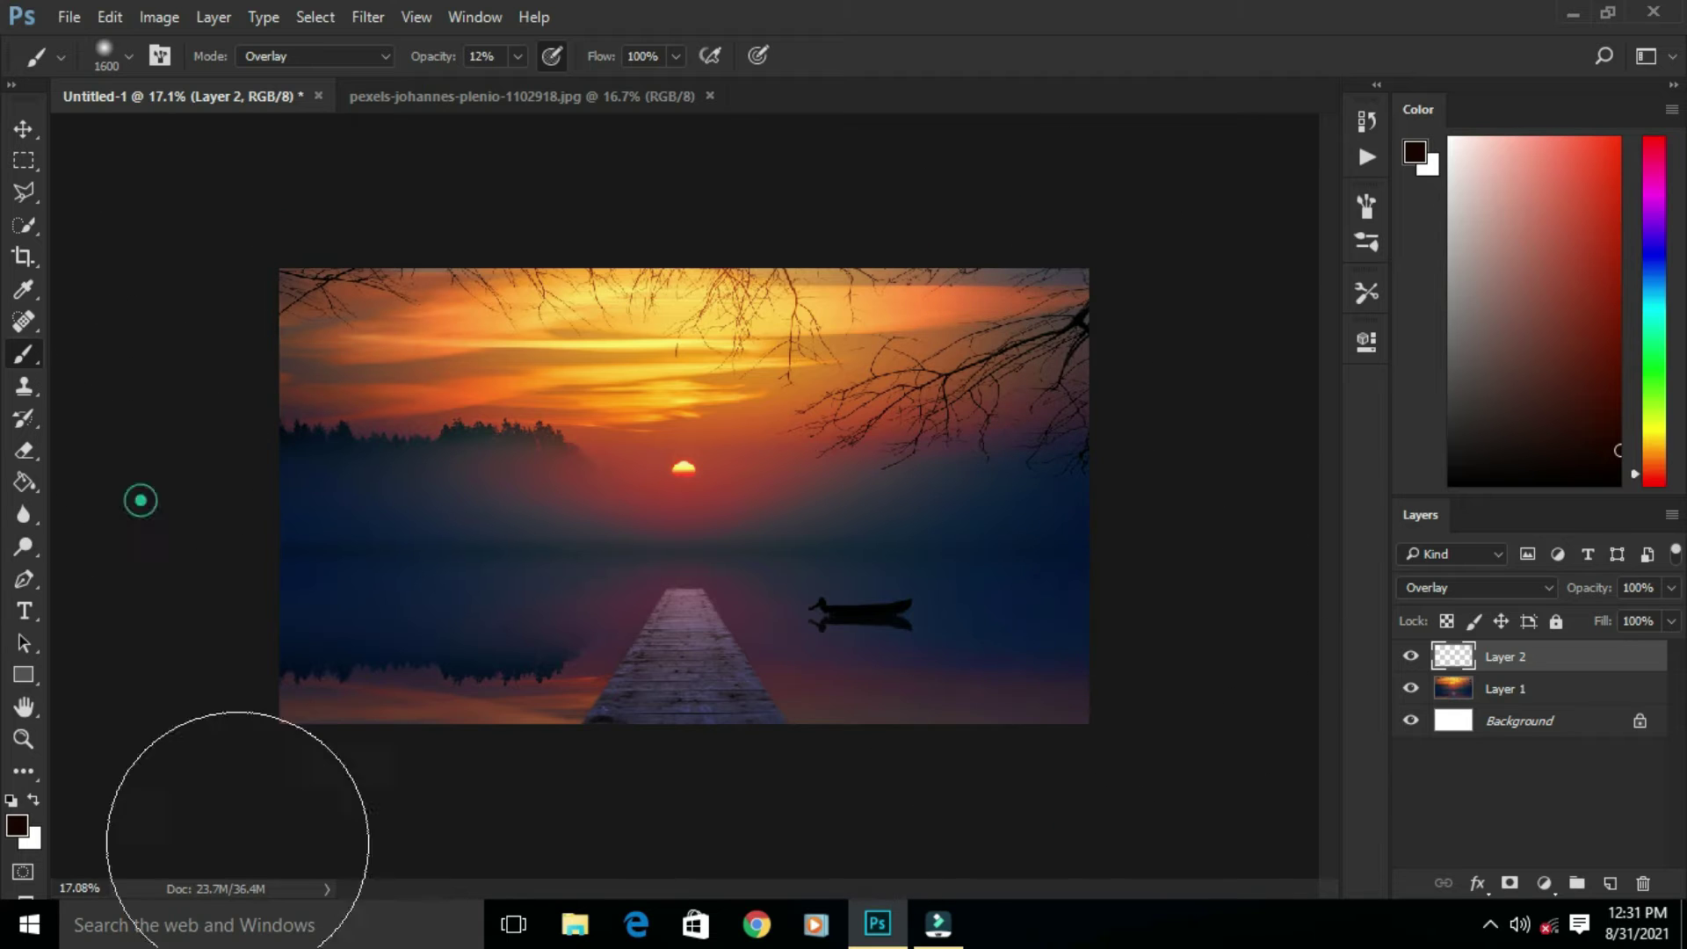
mouse_move(211, 697)
left_mouse_down()
mouse_move(905, 818)
mouse_move(968, 164)
left_mouse_up()
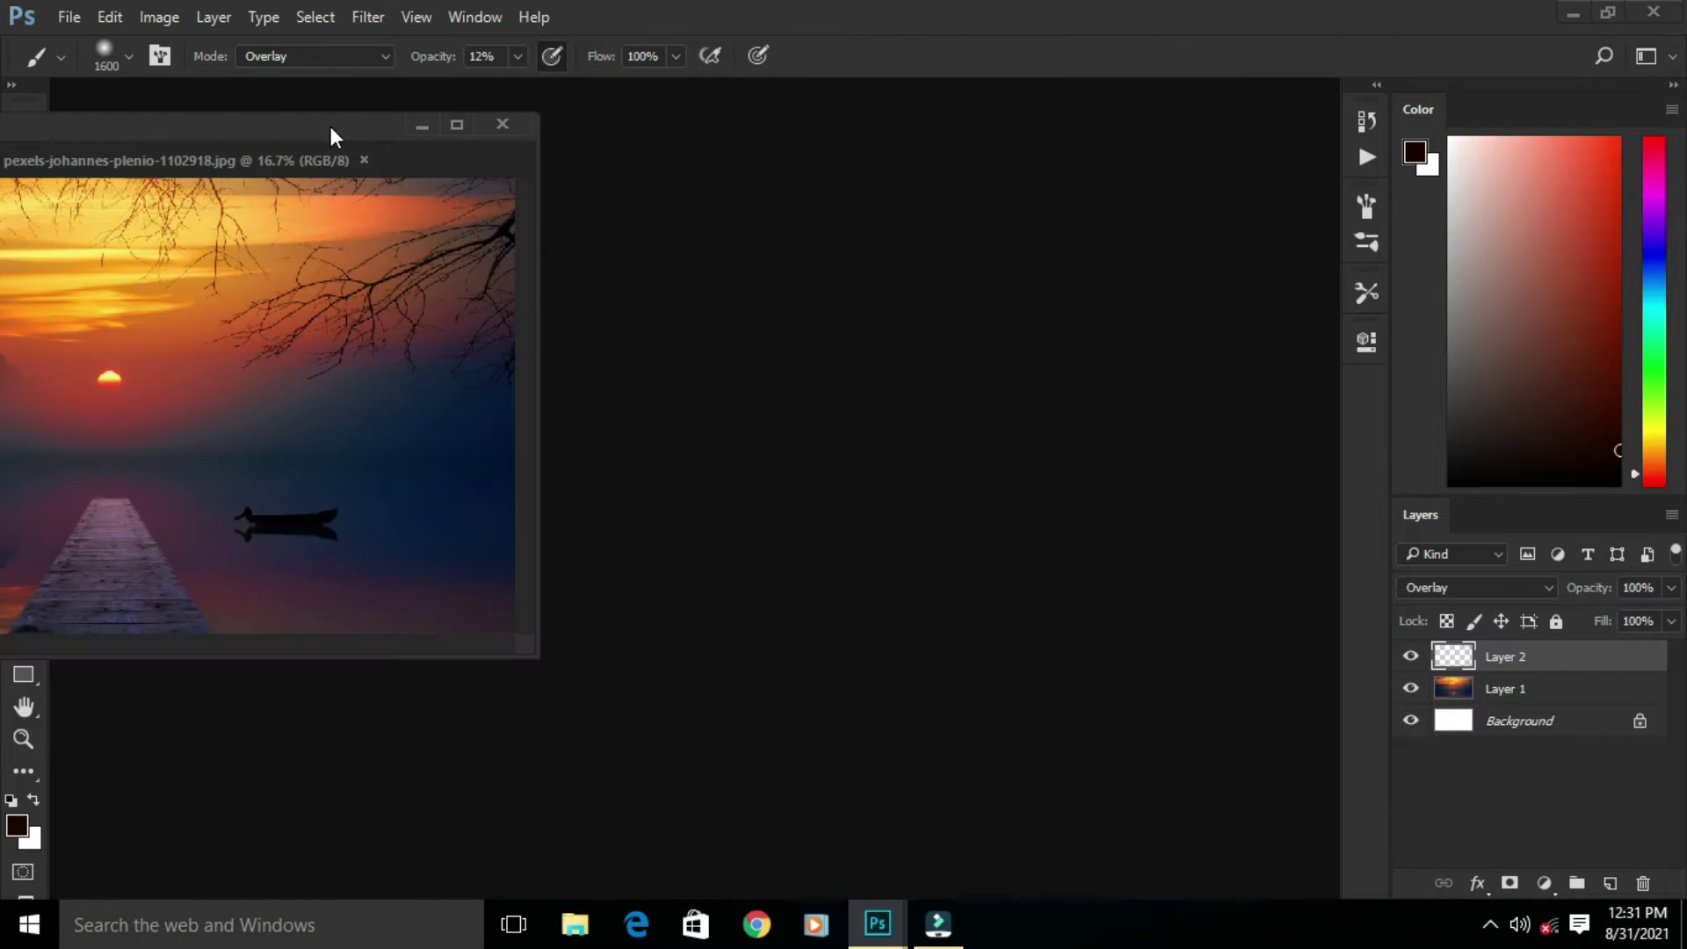
mouse_move(298, 208)
left_mouse_down()
mouse_move(177, 358)
mouse_move(177, 484)
left_mouse_up()
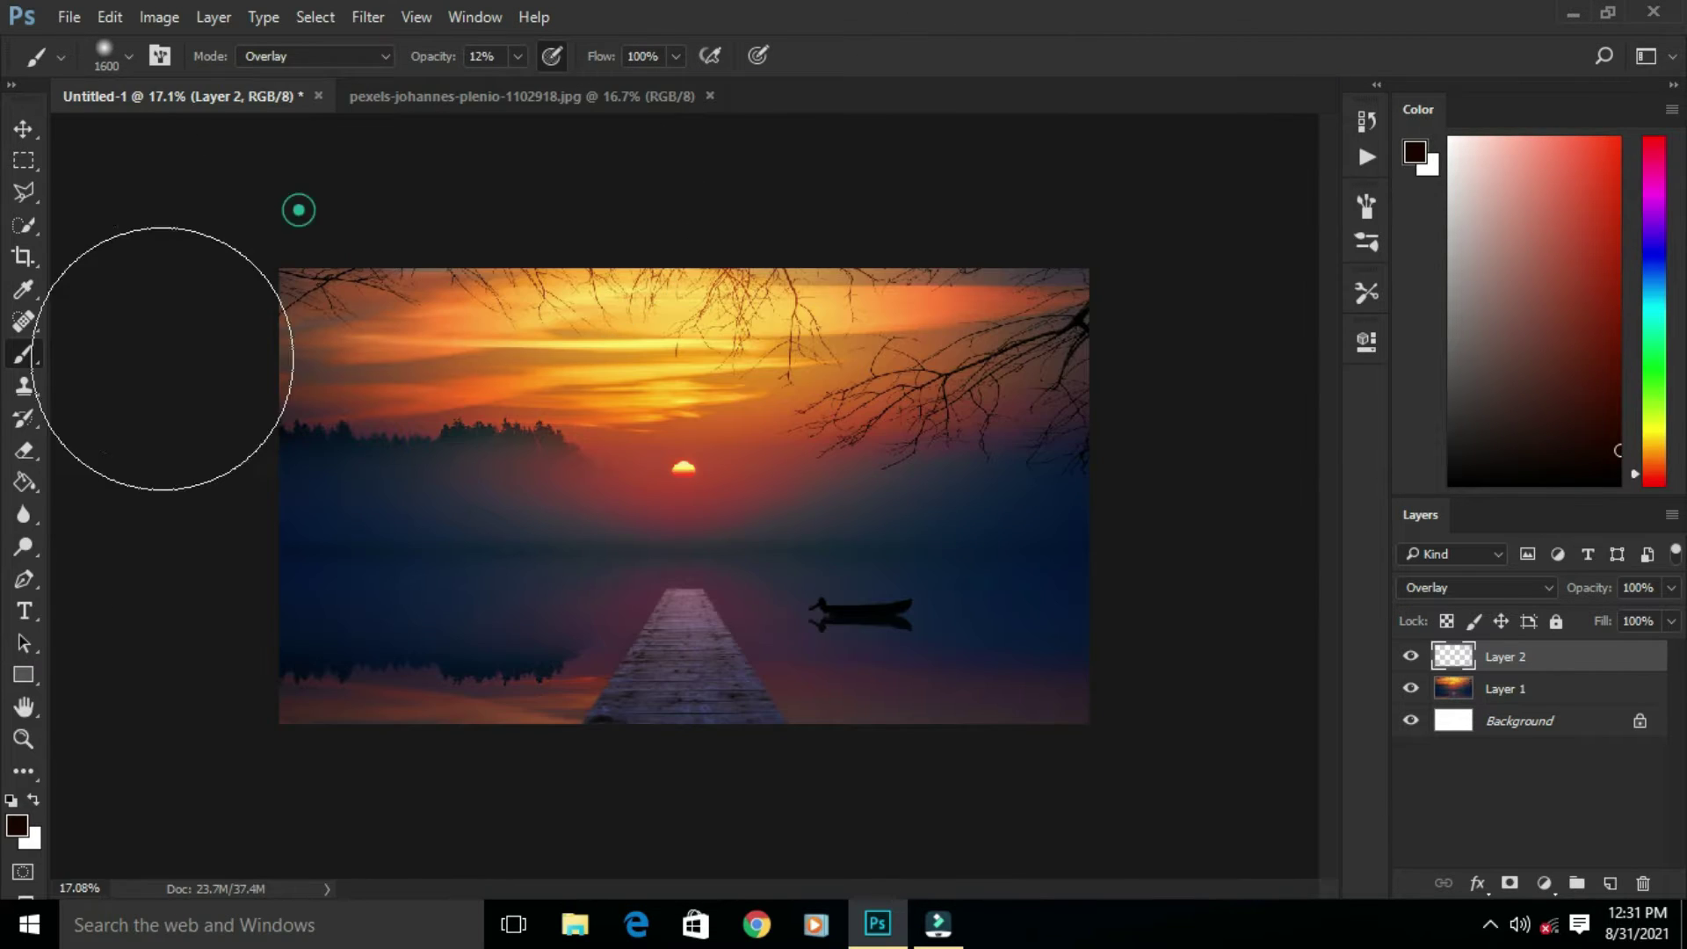
left_click_drag(349, 850, 1003, 831)
Step: Deepen the edge darkening on Layer 2 with softer strokes at 7% opacity, and reduce the brush size to 900 px
mouse_move(290, 395)
left_mouse_down()
mouse_move(264, 566)
mouse_move(933, 652)
mouse_move(1046, 136)
left_mouse_up()
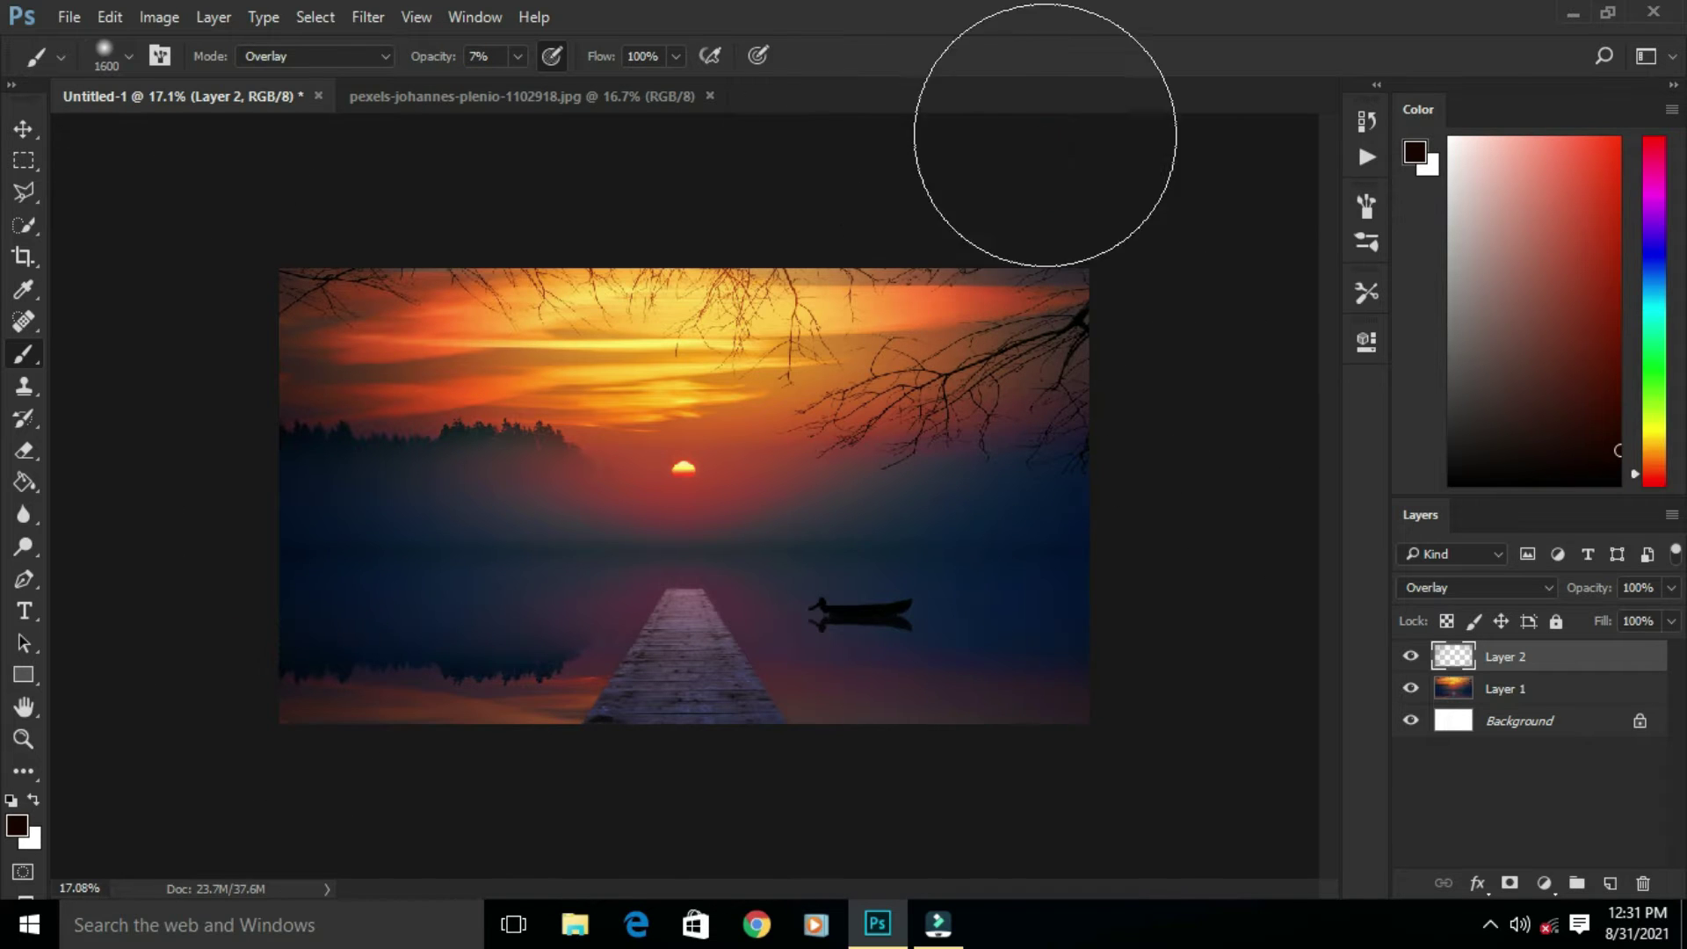
left_click_drag(868, 138, 248, 679)
left_click_drag(1045, 783, 336, 789)
scroll(219, 543, "up", 1)
key("bracketleft")
key("bracketleft")
key("bracketleft")
key("bracketleft")
key("bracketleft")
key("bracketleft")
key("bracketleft")
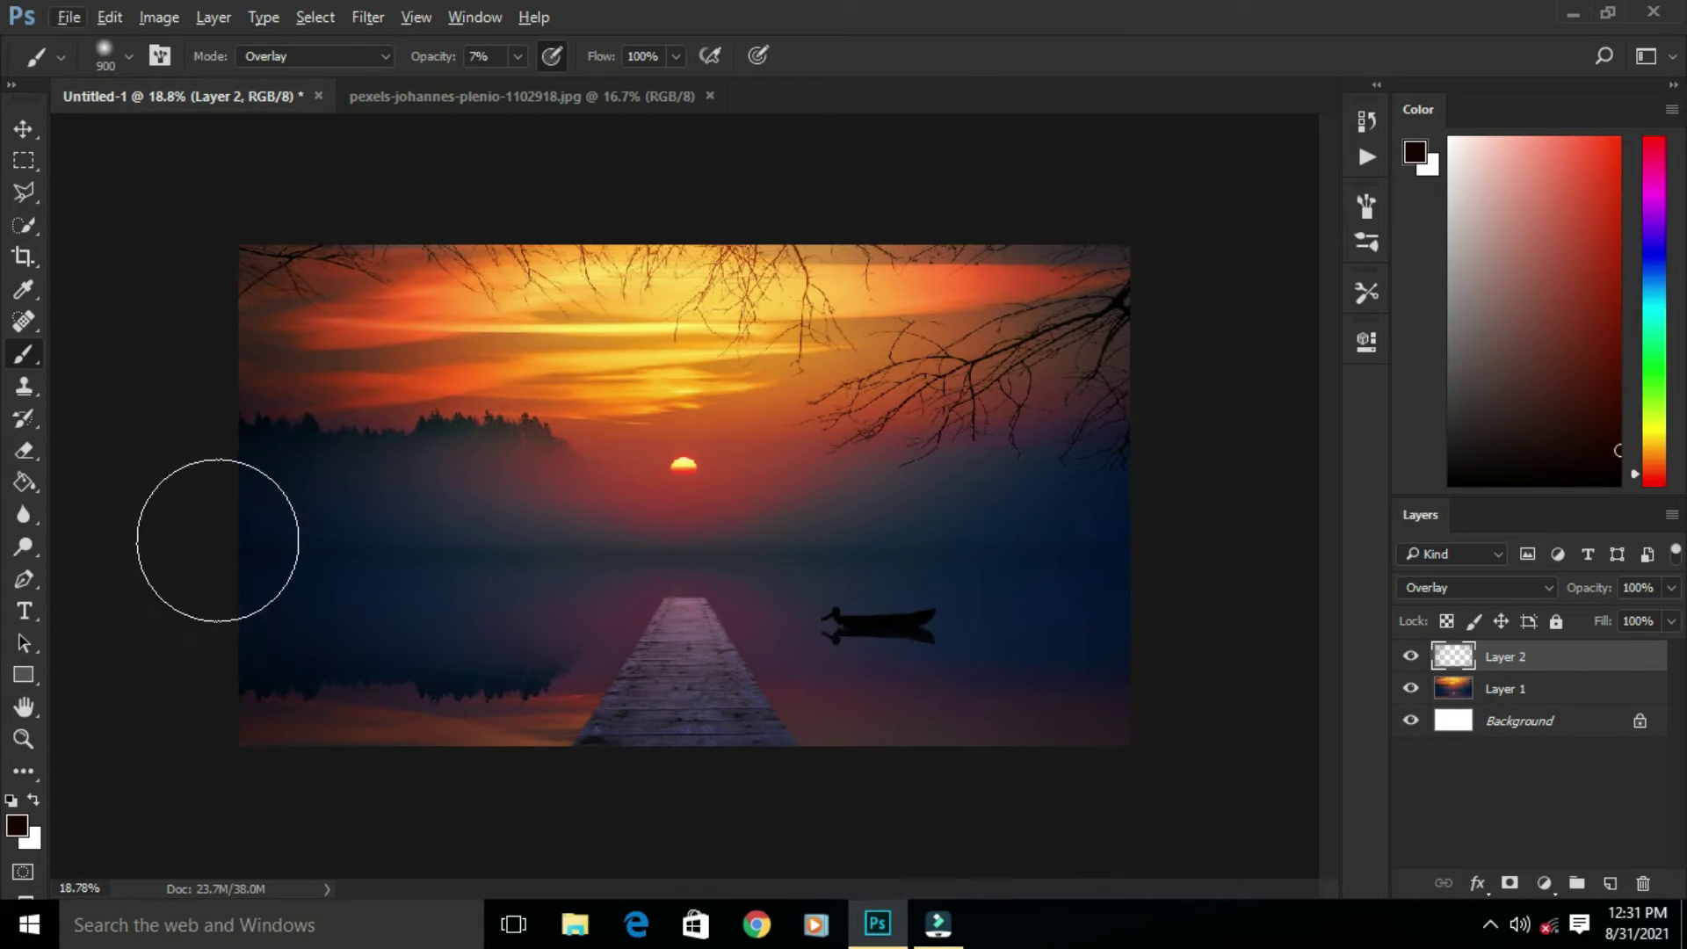
left_click(23, 128)
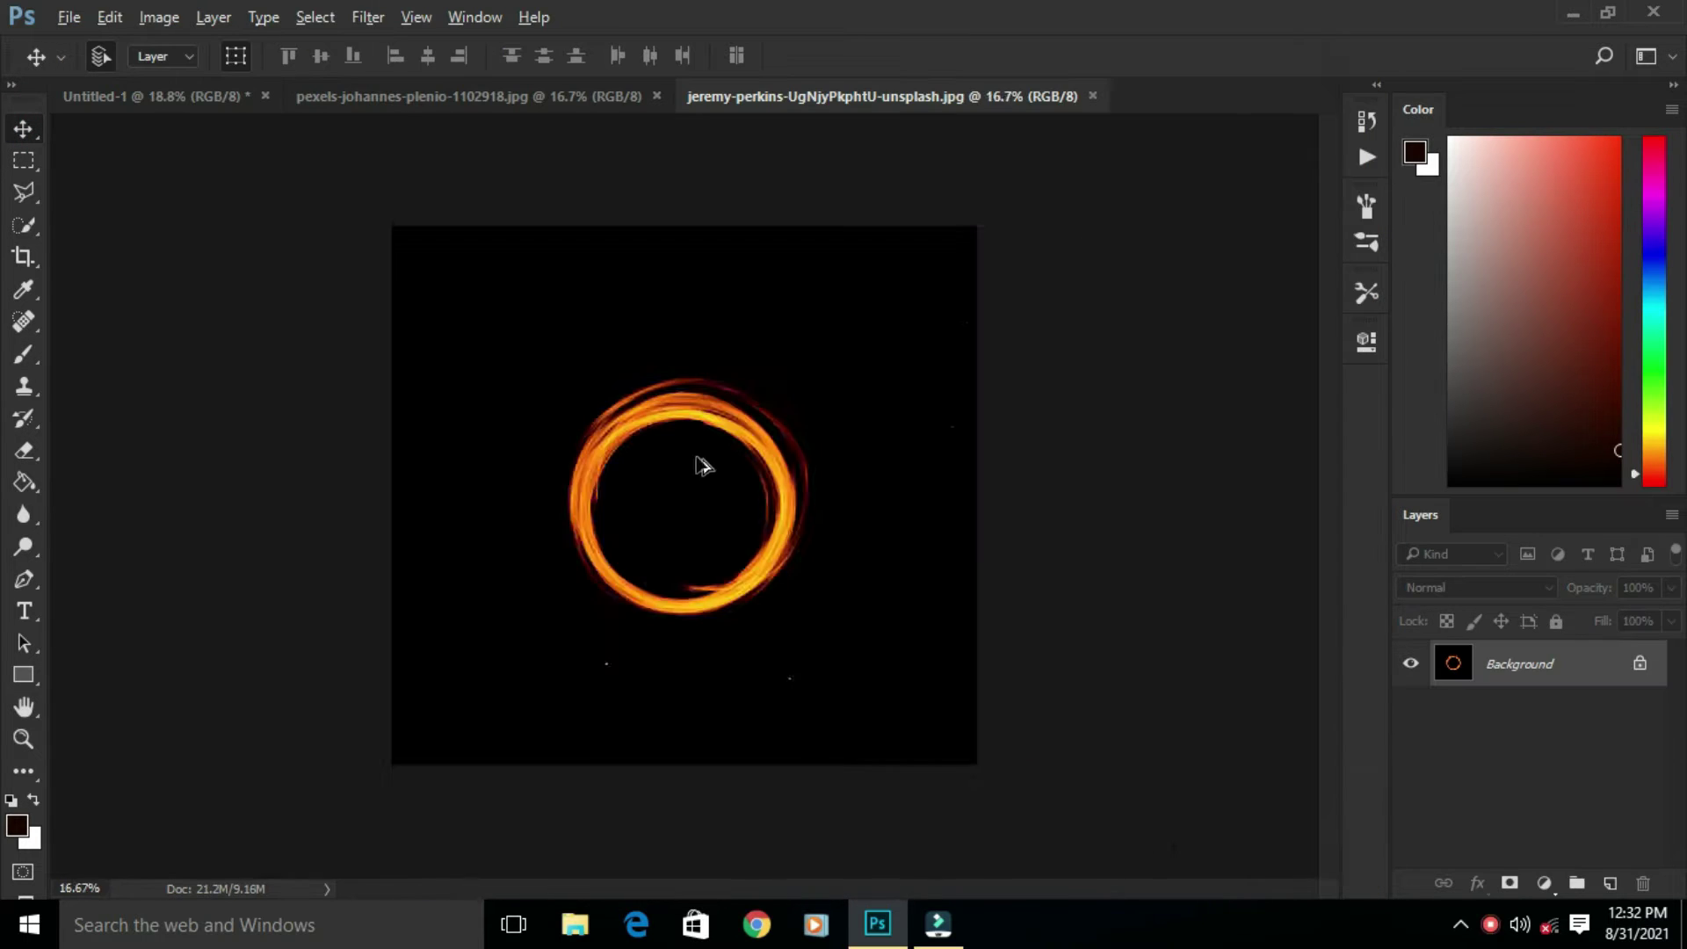
Step: Outline the fire ring with the Polygonal Lasso and move the cutout into the sunset document over the dock
scroll(700, 463, "up", 1)
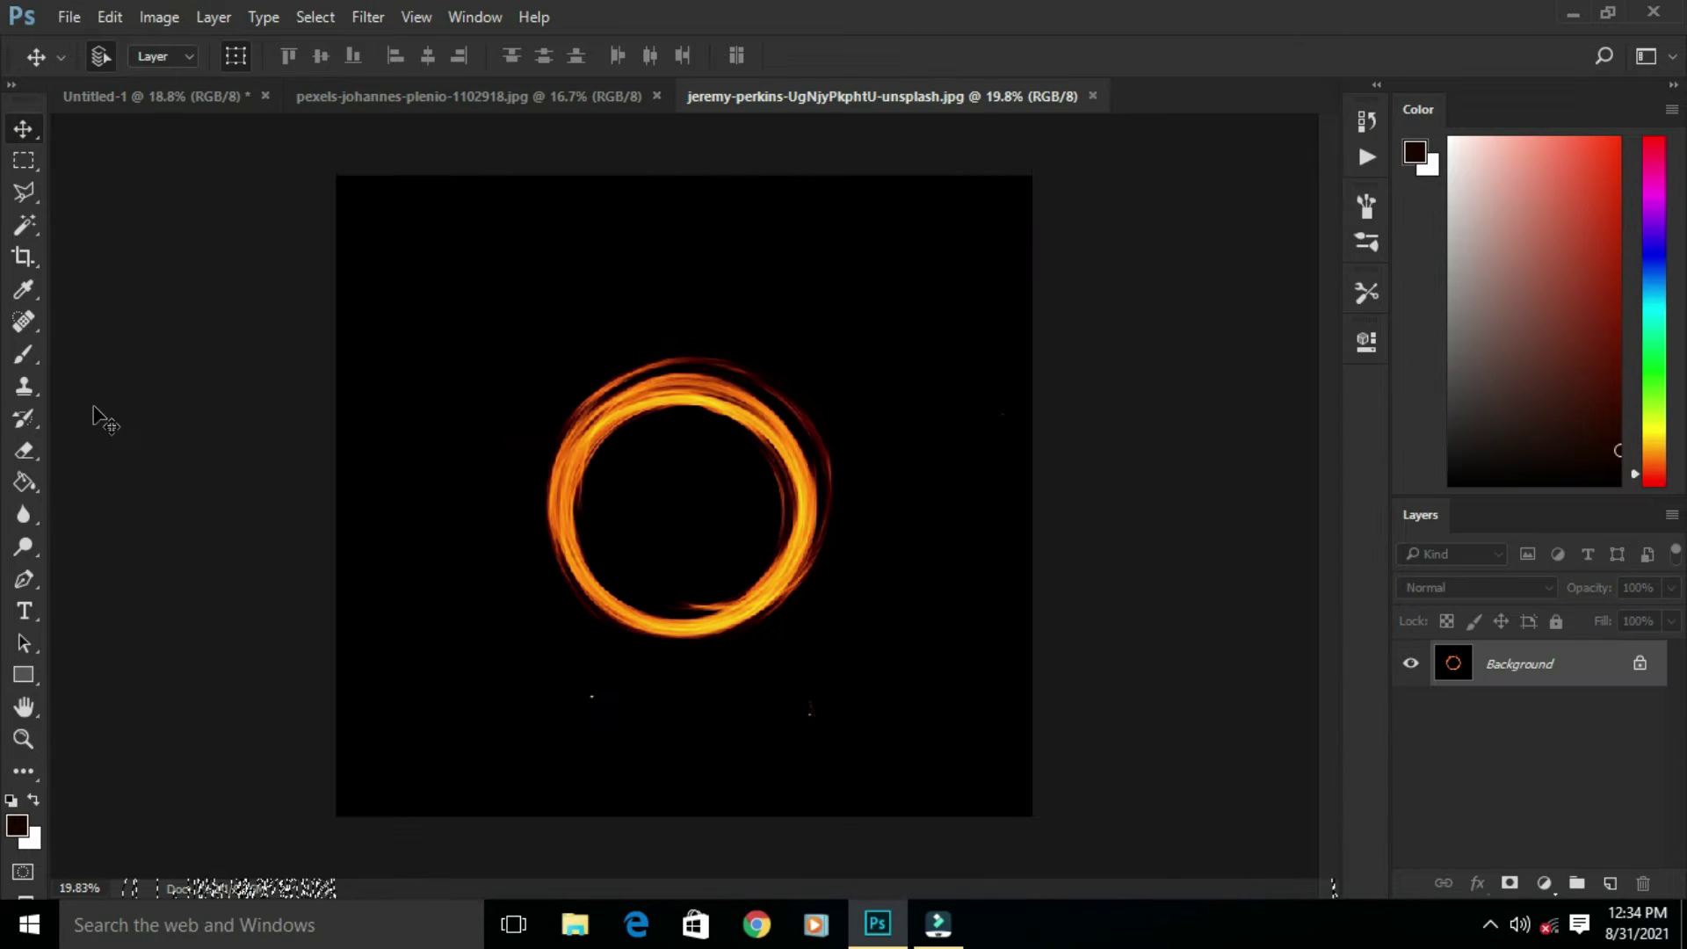
key("l")
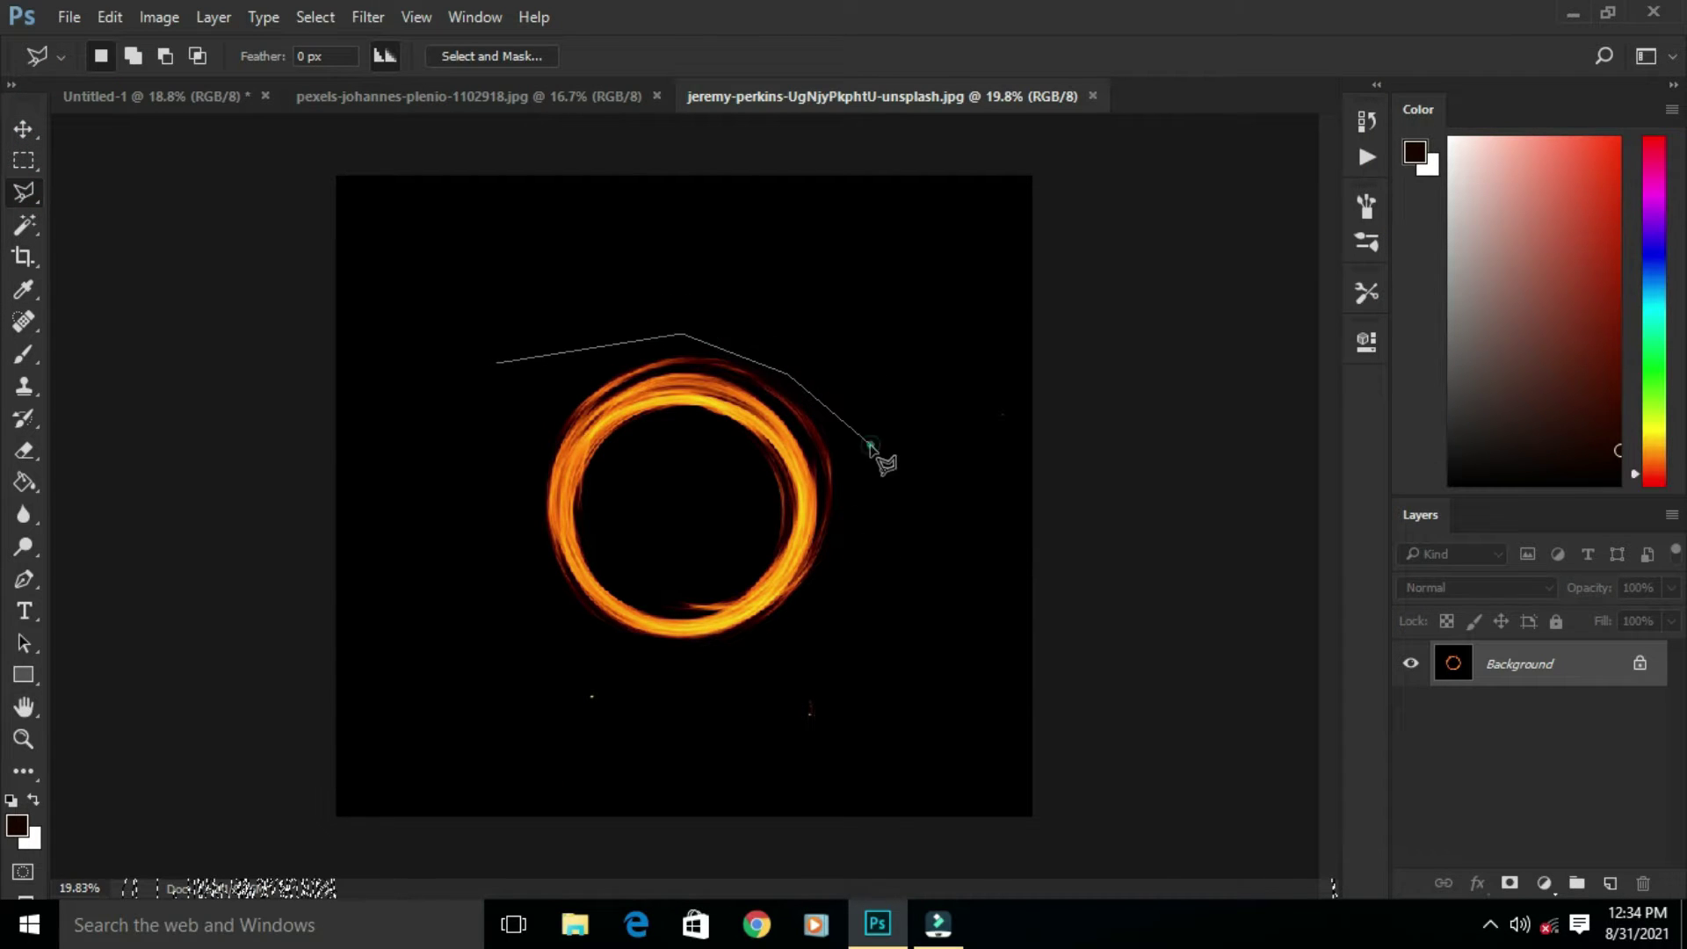
left_click(497, 364)
left_click(23, 129)
mouse_move(741, 411)
left_mouse_down()
mouse_move(275, 185)
mouse_move(741, 439)
left_mouse_up()
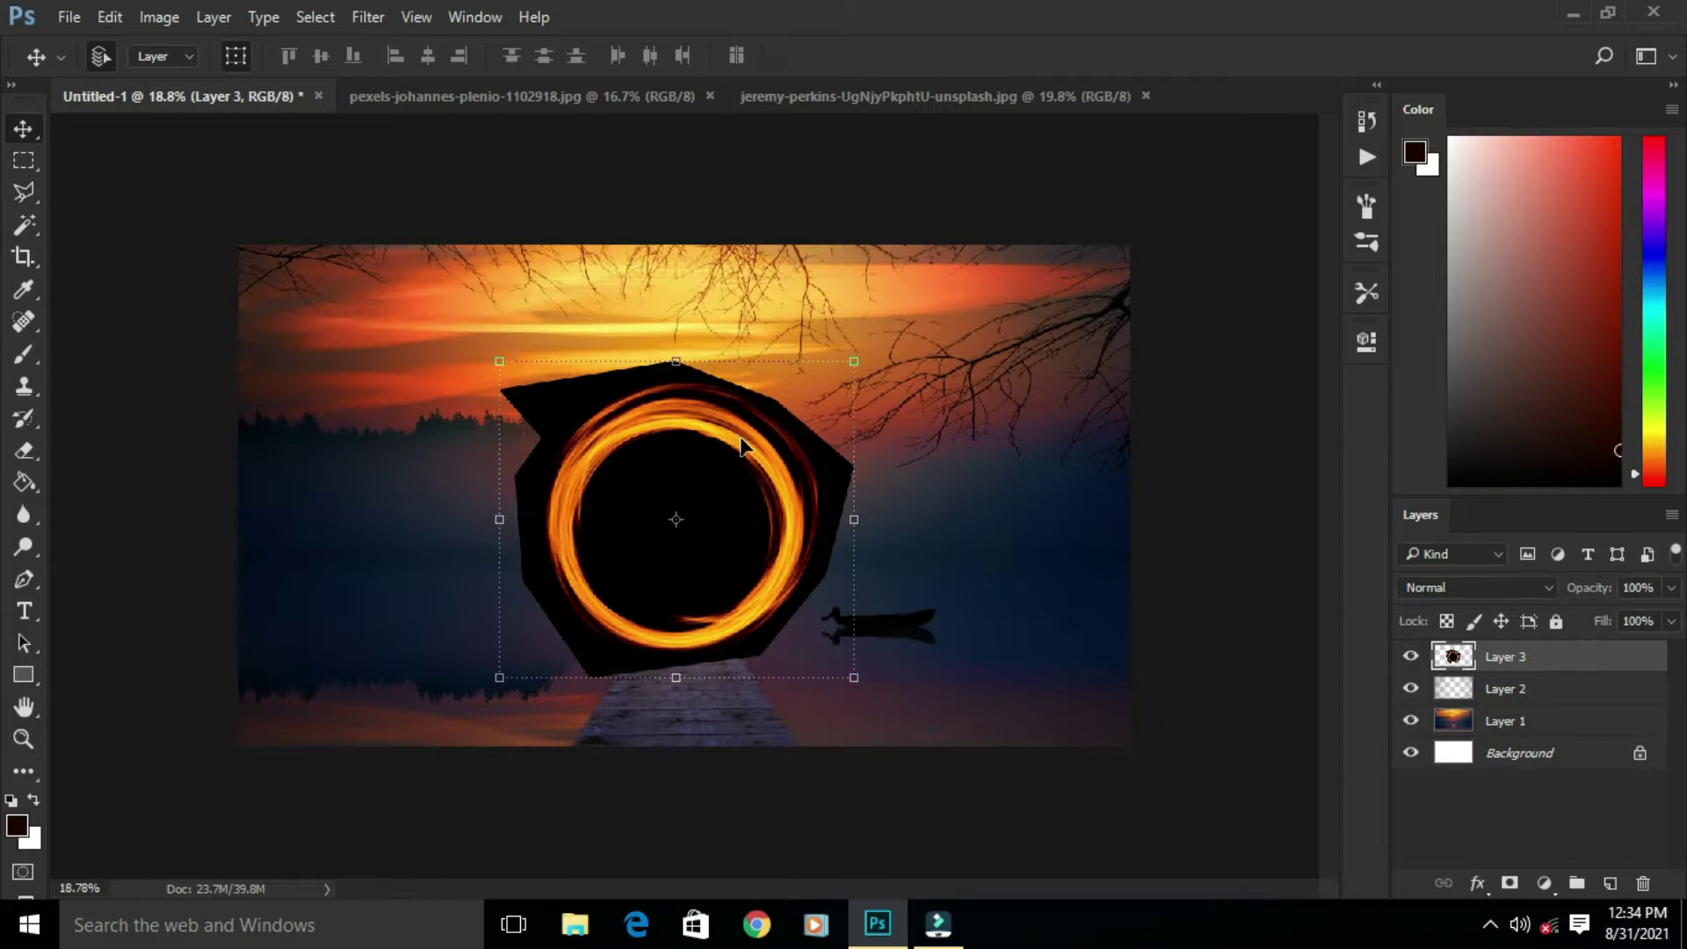
Step: Set the fire ring layer's blend mode to Screen and shift the ring slightly to centre it on the sun and dock
left_click(1477, 587)
left_click(1476, 261)
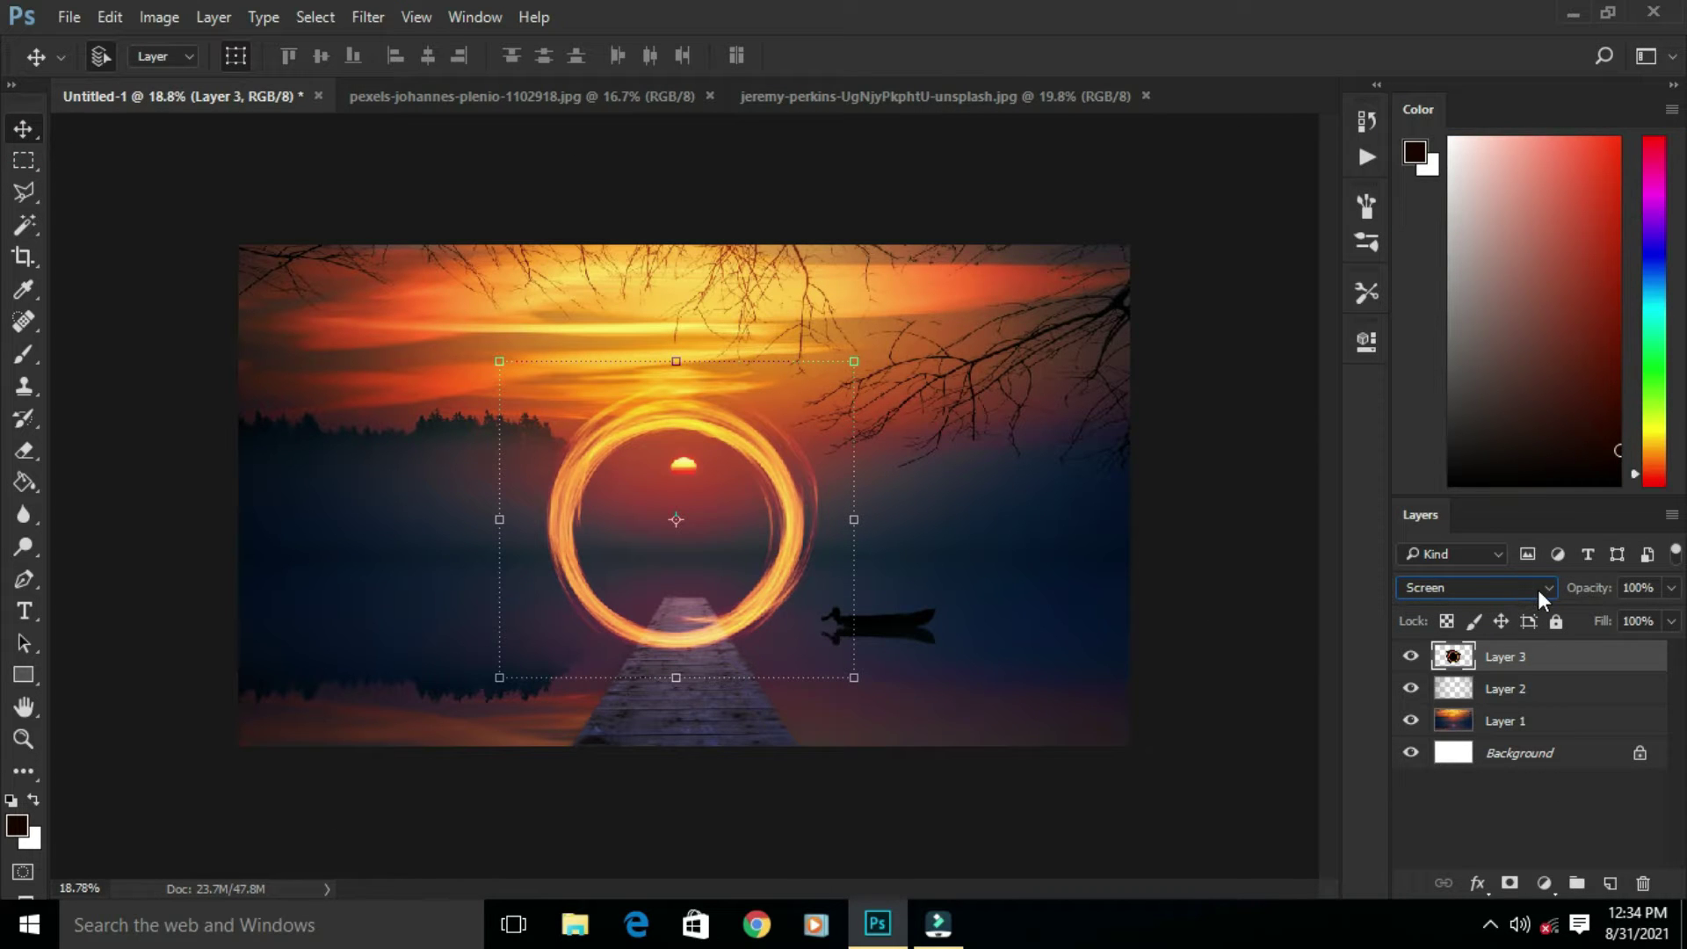
left_click(1545, 589)
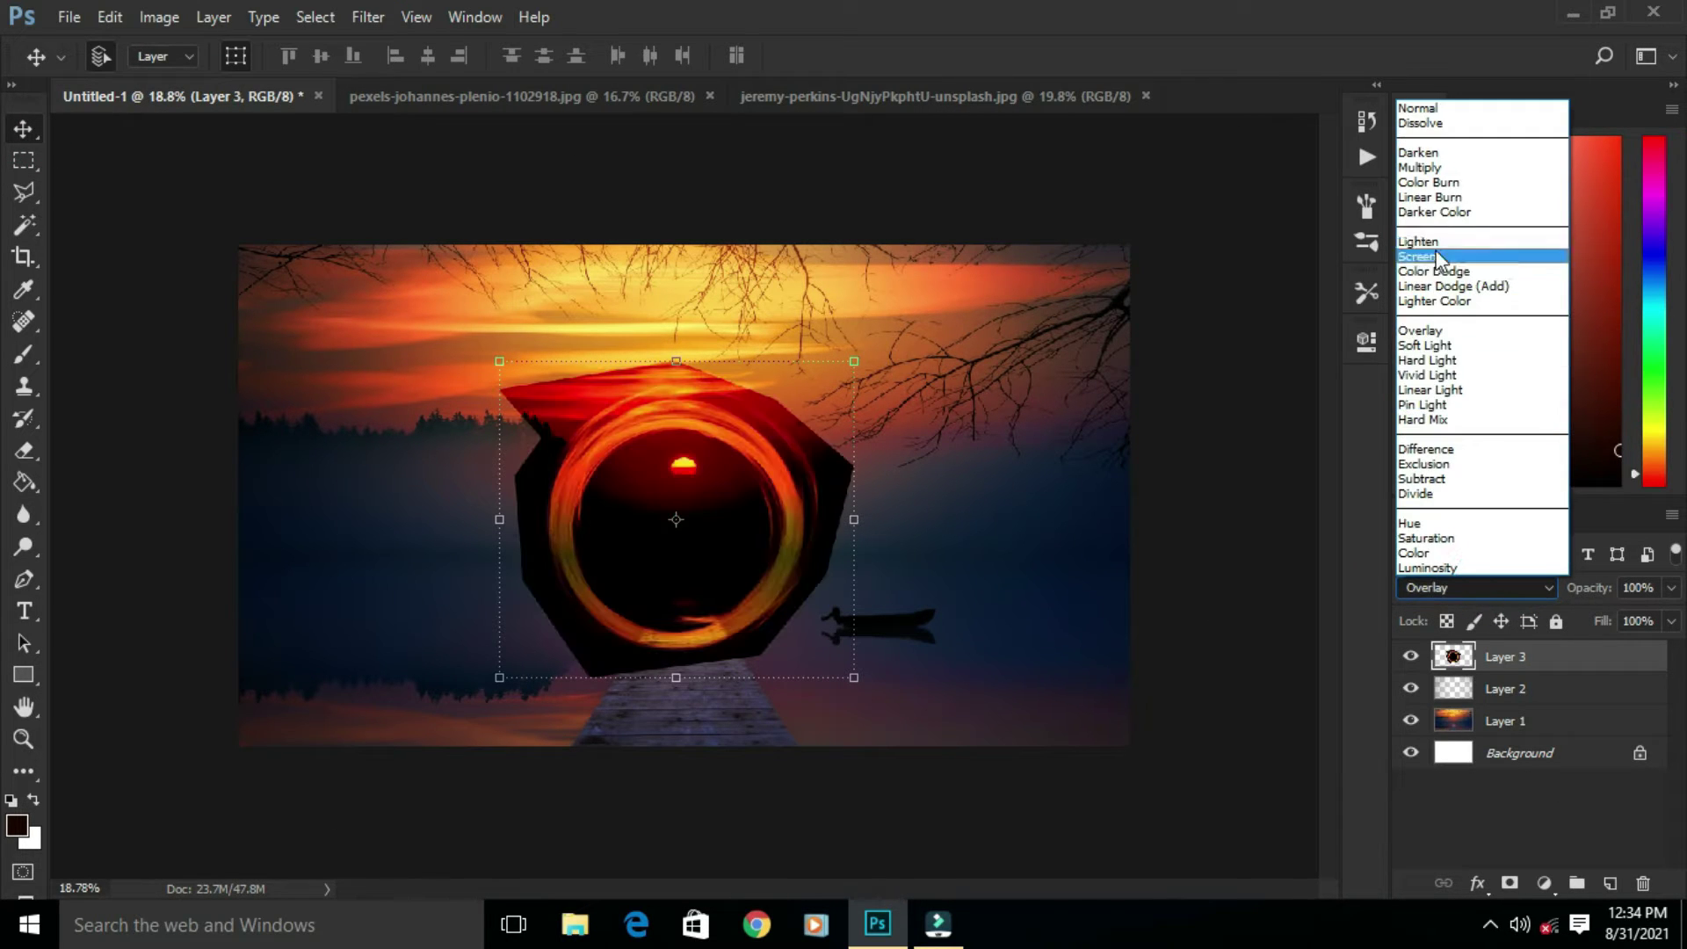
left_click(1438, 258)
left_click_drag(760, 467, 774, 467)
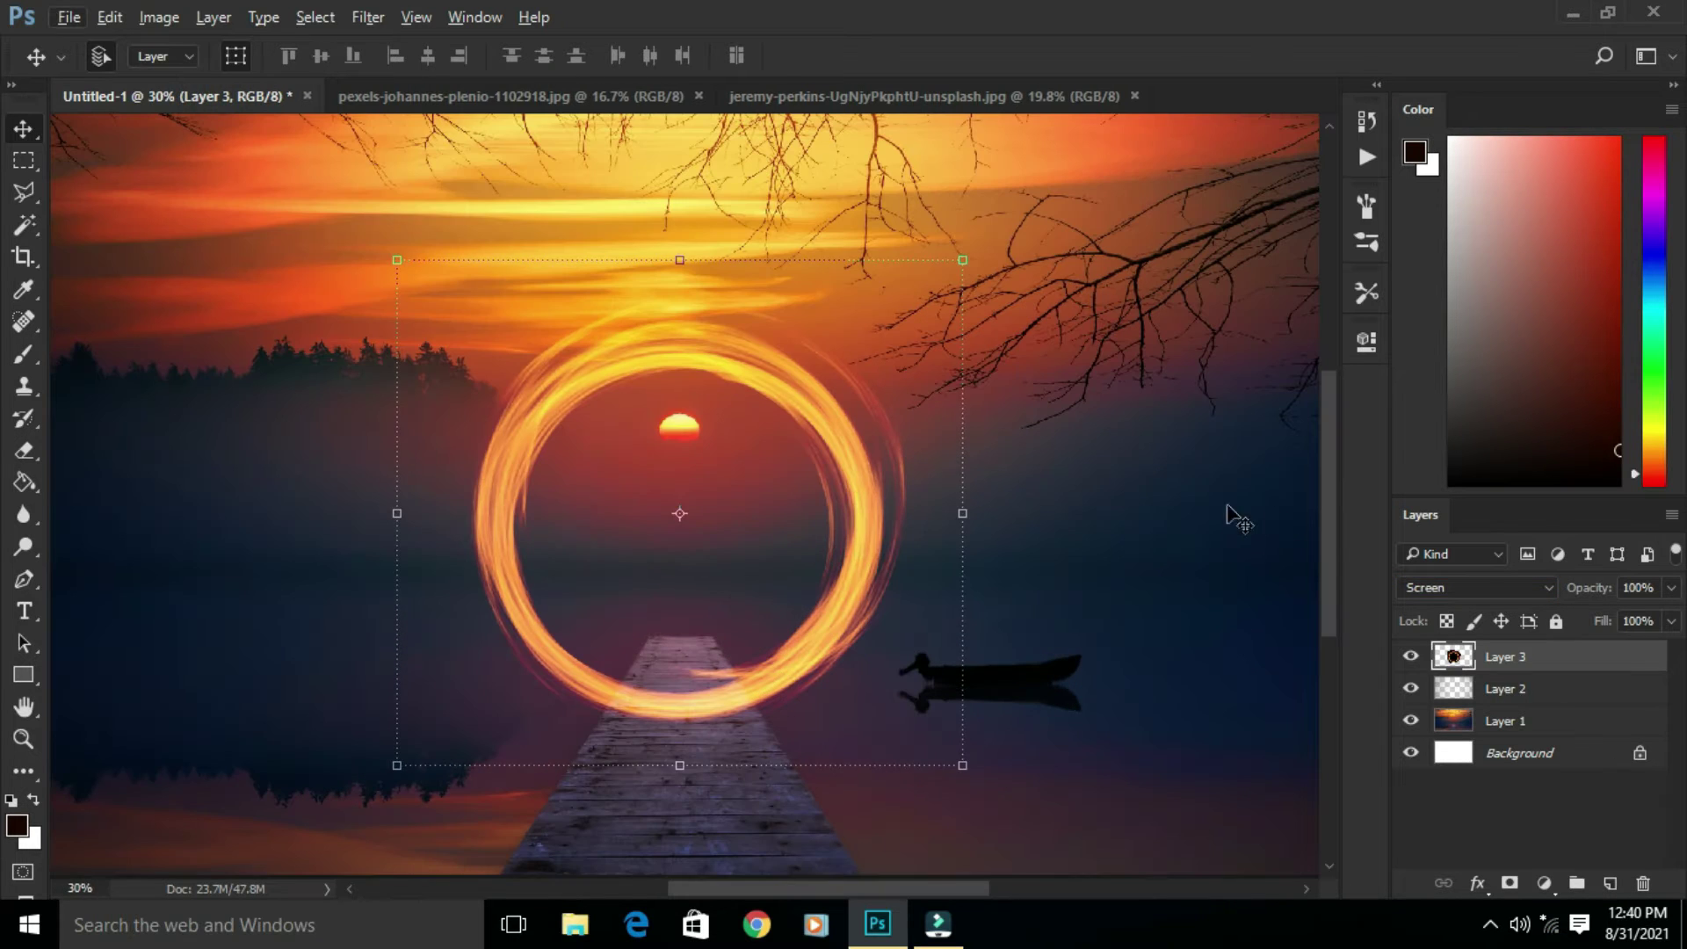
Step: Erase the stray streaks inside the fire ring on Layer 3 with a hard round eraser that fits the opening
key("e")
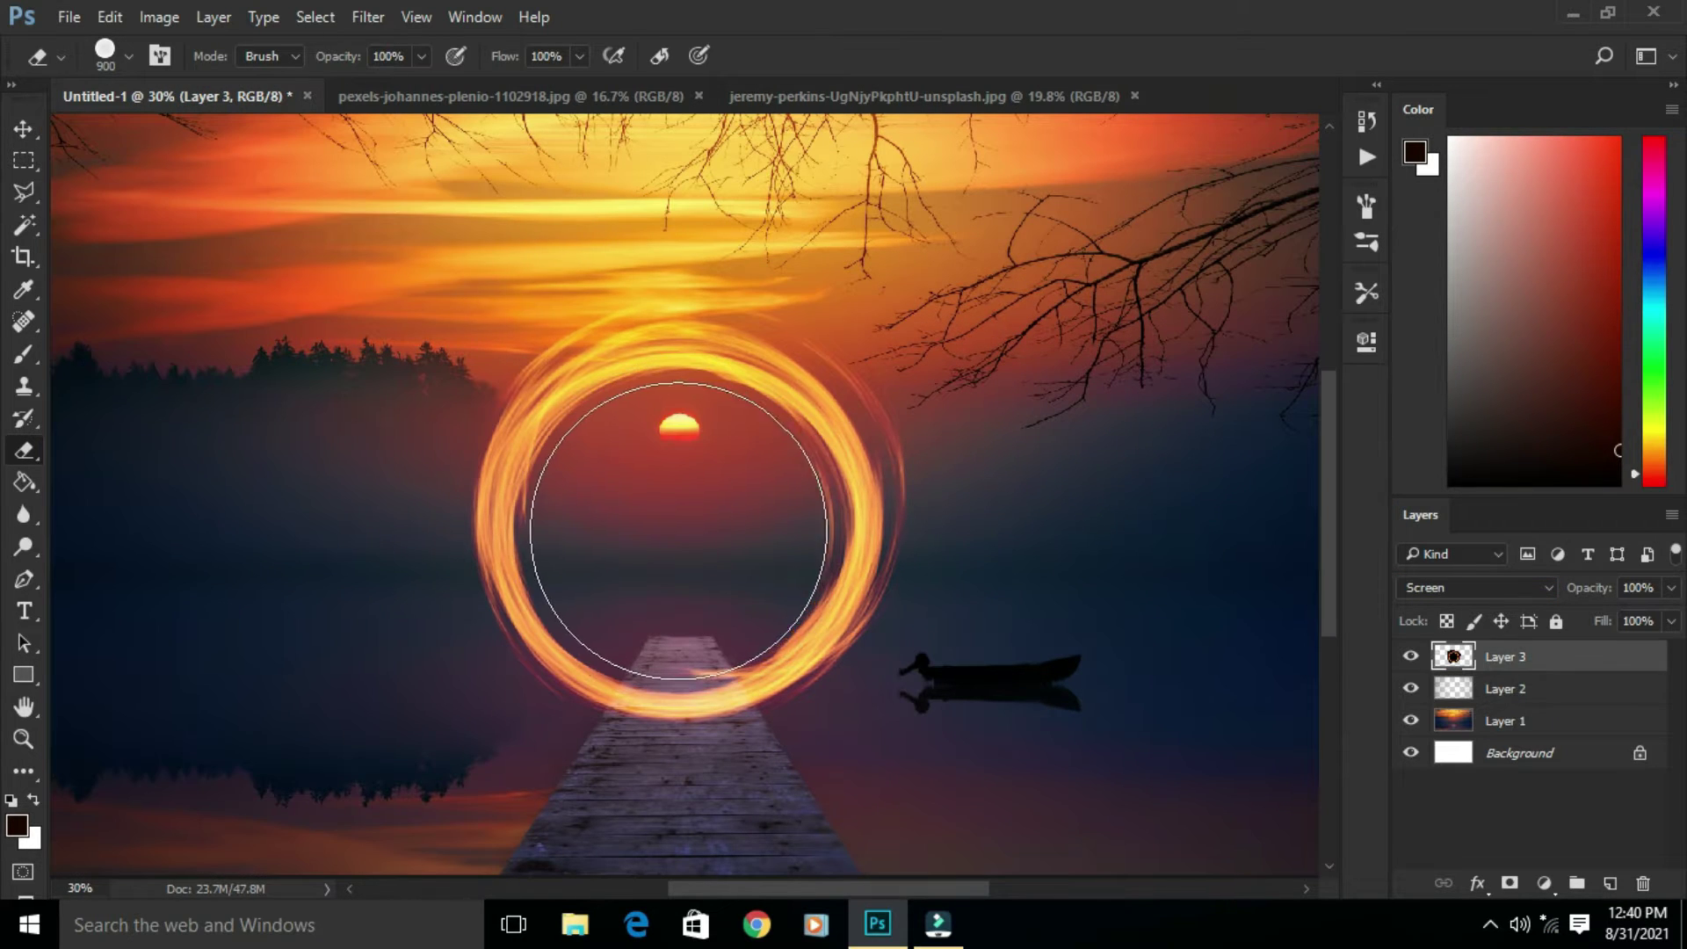
left_click(23, 129)
left_click(1504, 689)
left_click(1498, 661)
left_click(24, 451)
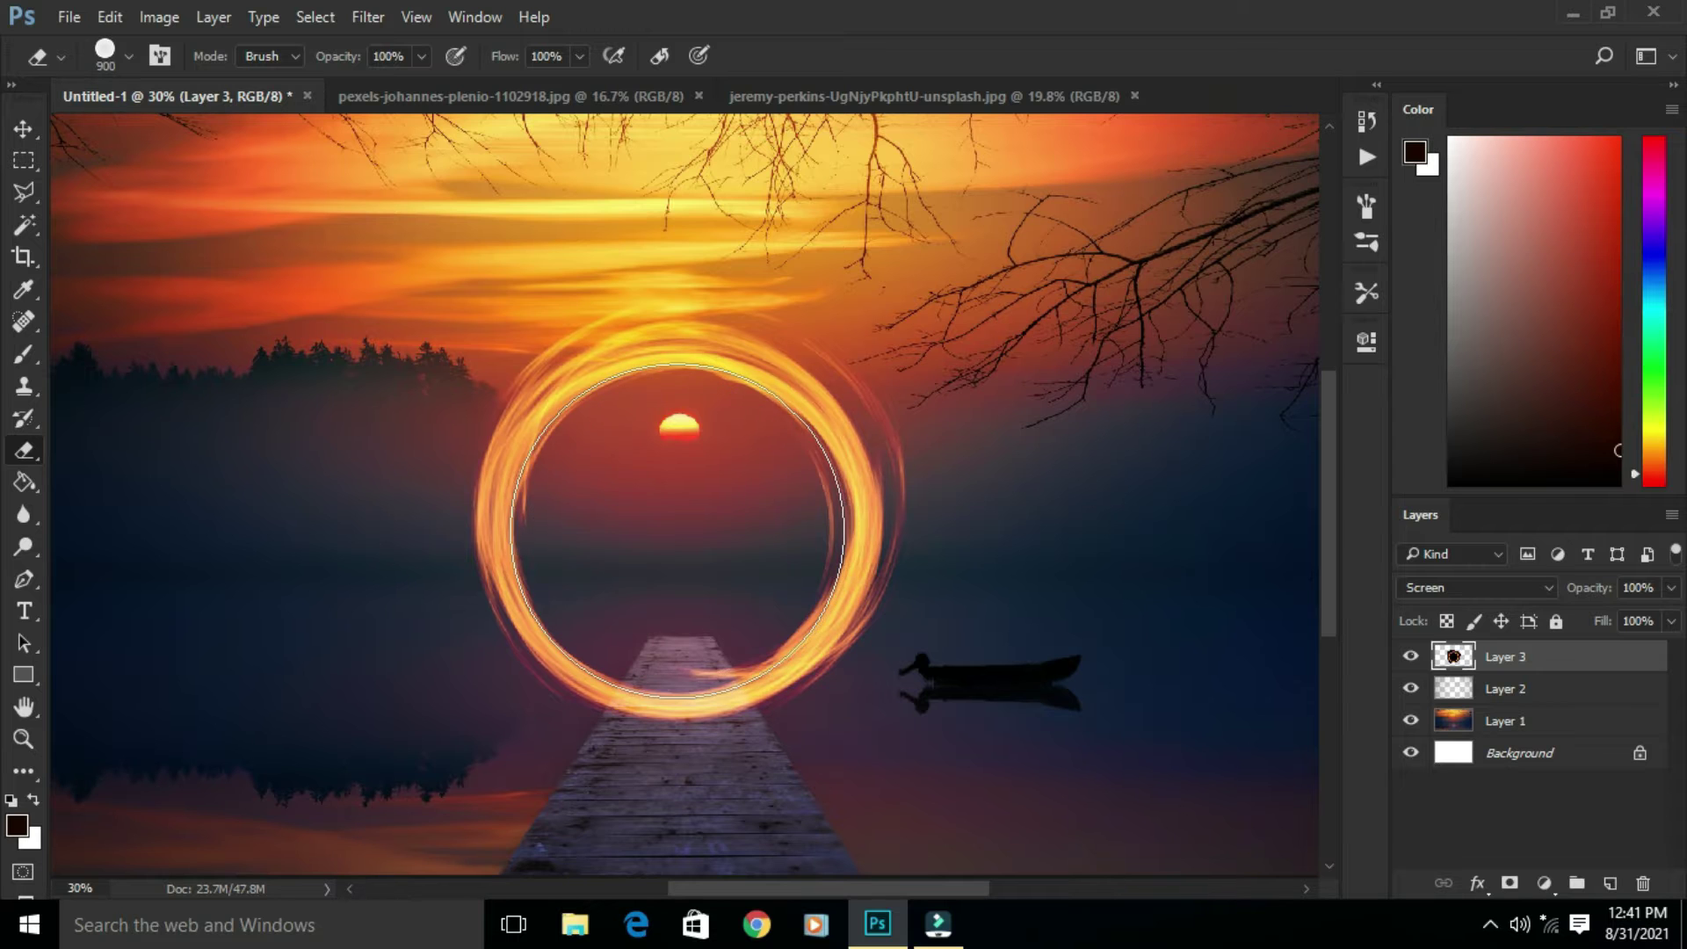
key("v")
Step: Add a Color Balance adjustment clipped to the fire ring layer and shift its midtones towards red, yellow and green
left_click(1544, 883)
left_click(1494, 564)
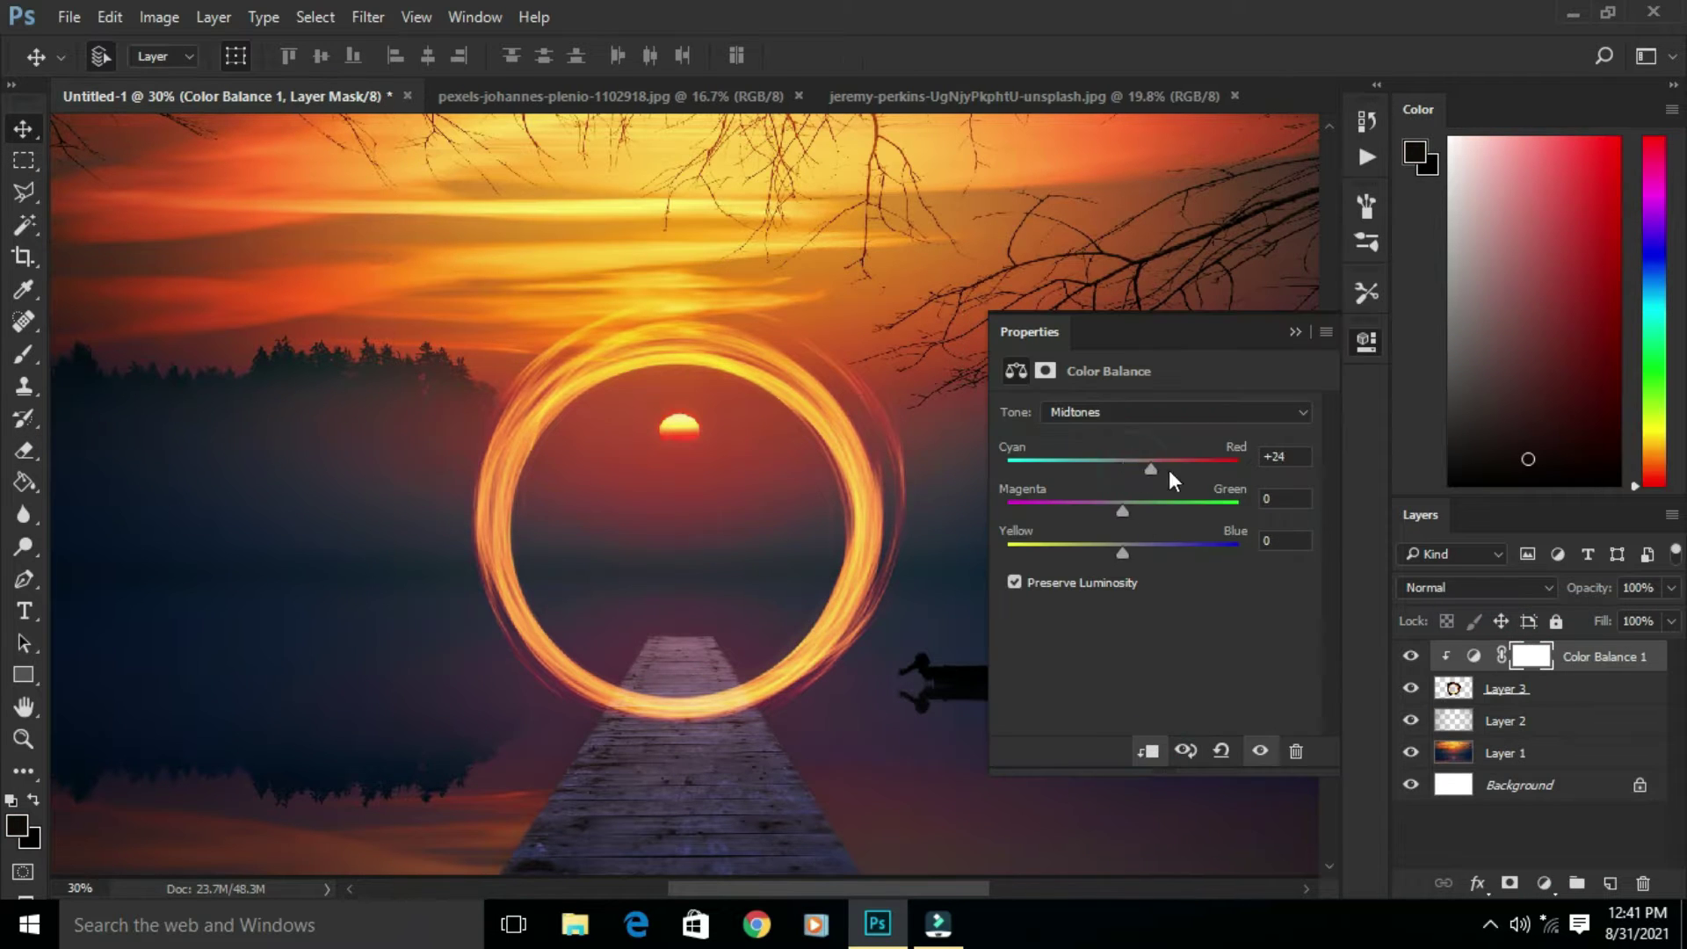
left_click_drag(1169, 469, 1206, 470)
left_click_drag(1123, 553, 1004, 540)
left_click_drag(1123, 511, 1189, 512)
left_click(1296, 332)
scroll(1230, 396, "down", 3)
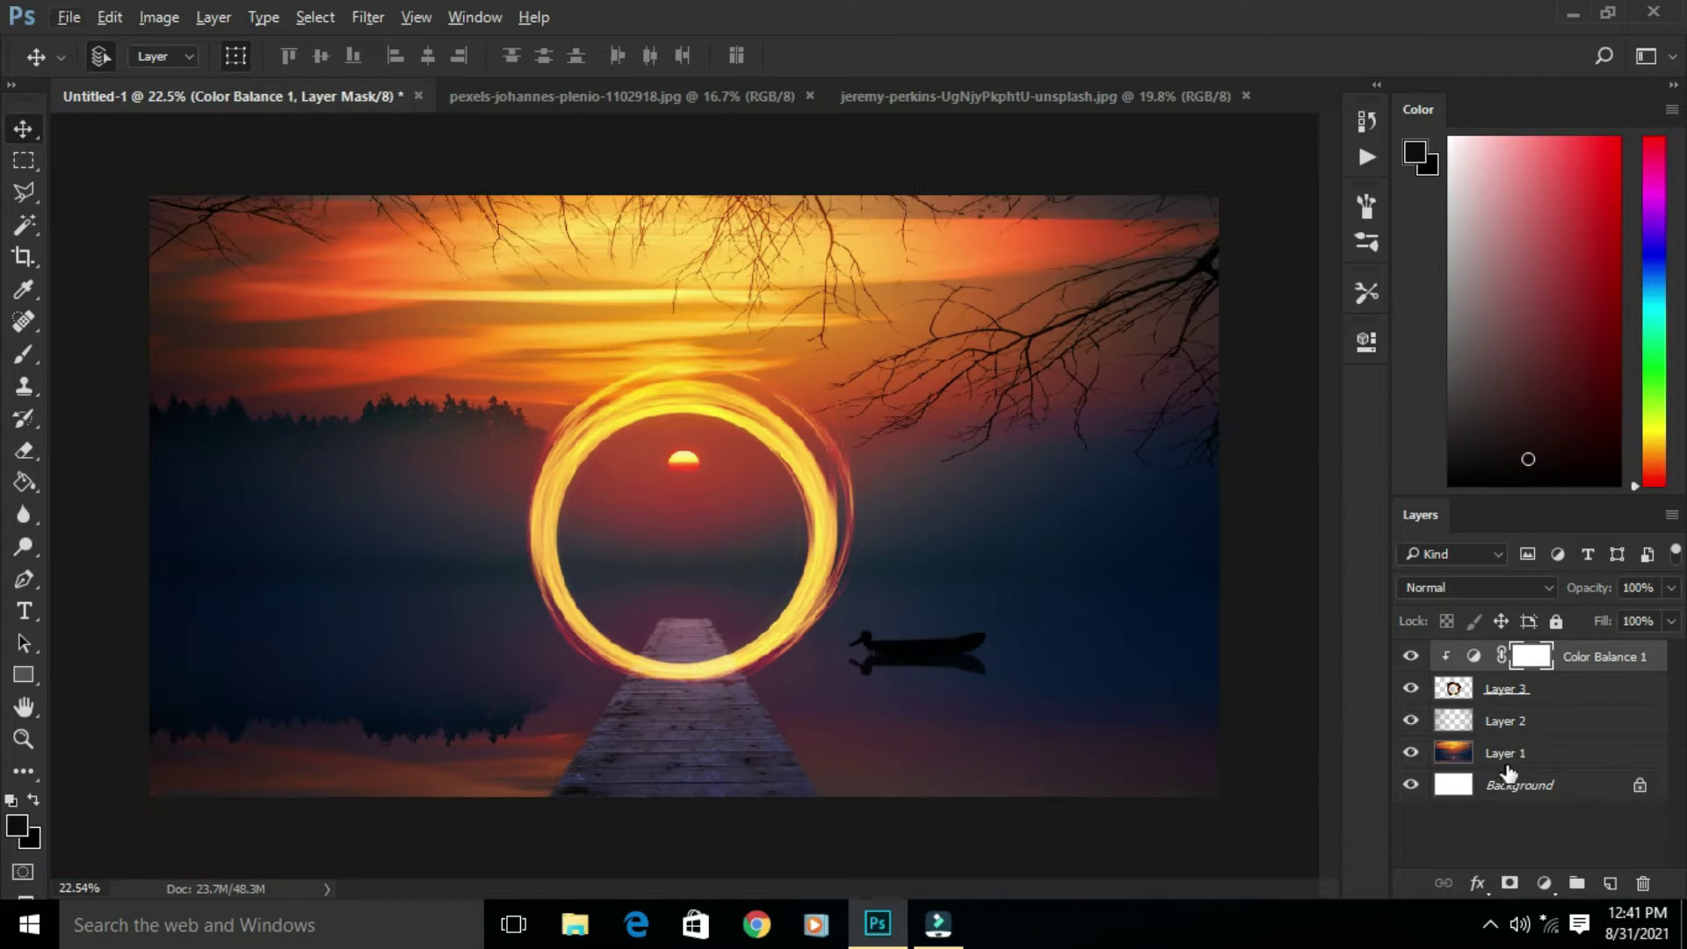
Step: Add a Levels adjustment clipped to Layer 1 and lower its output white level to darken the sunset background
left_click(1507, 756)
left_click(1544, 884)
left_click(1494, 464)
left_click(1148, 751)
left_click_drag(1307, 656, 1223, 650)
left_click(1297, 333)
scroll(850, 631, "down", 1)
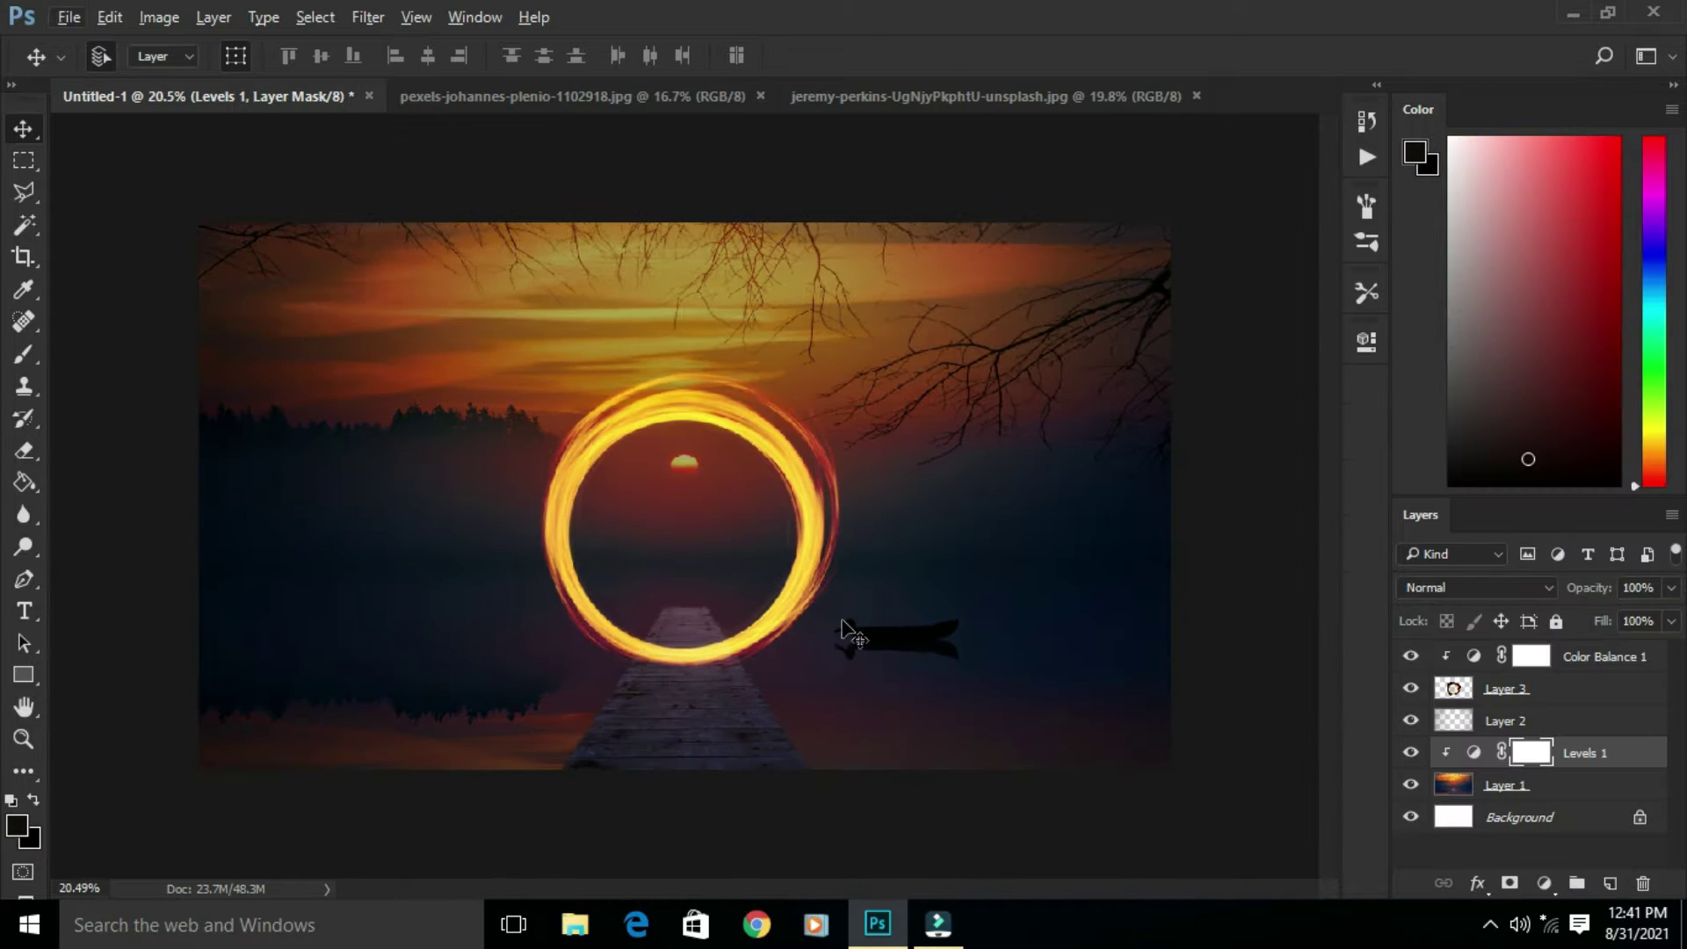
Step: Enlarge the fire ring on Layer 3 slightly and apply the transform
scroll(949, 682, "up", 1)
left_click(1507, 689)
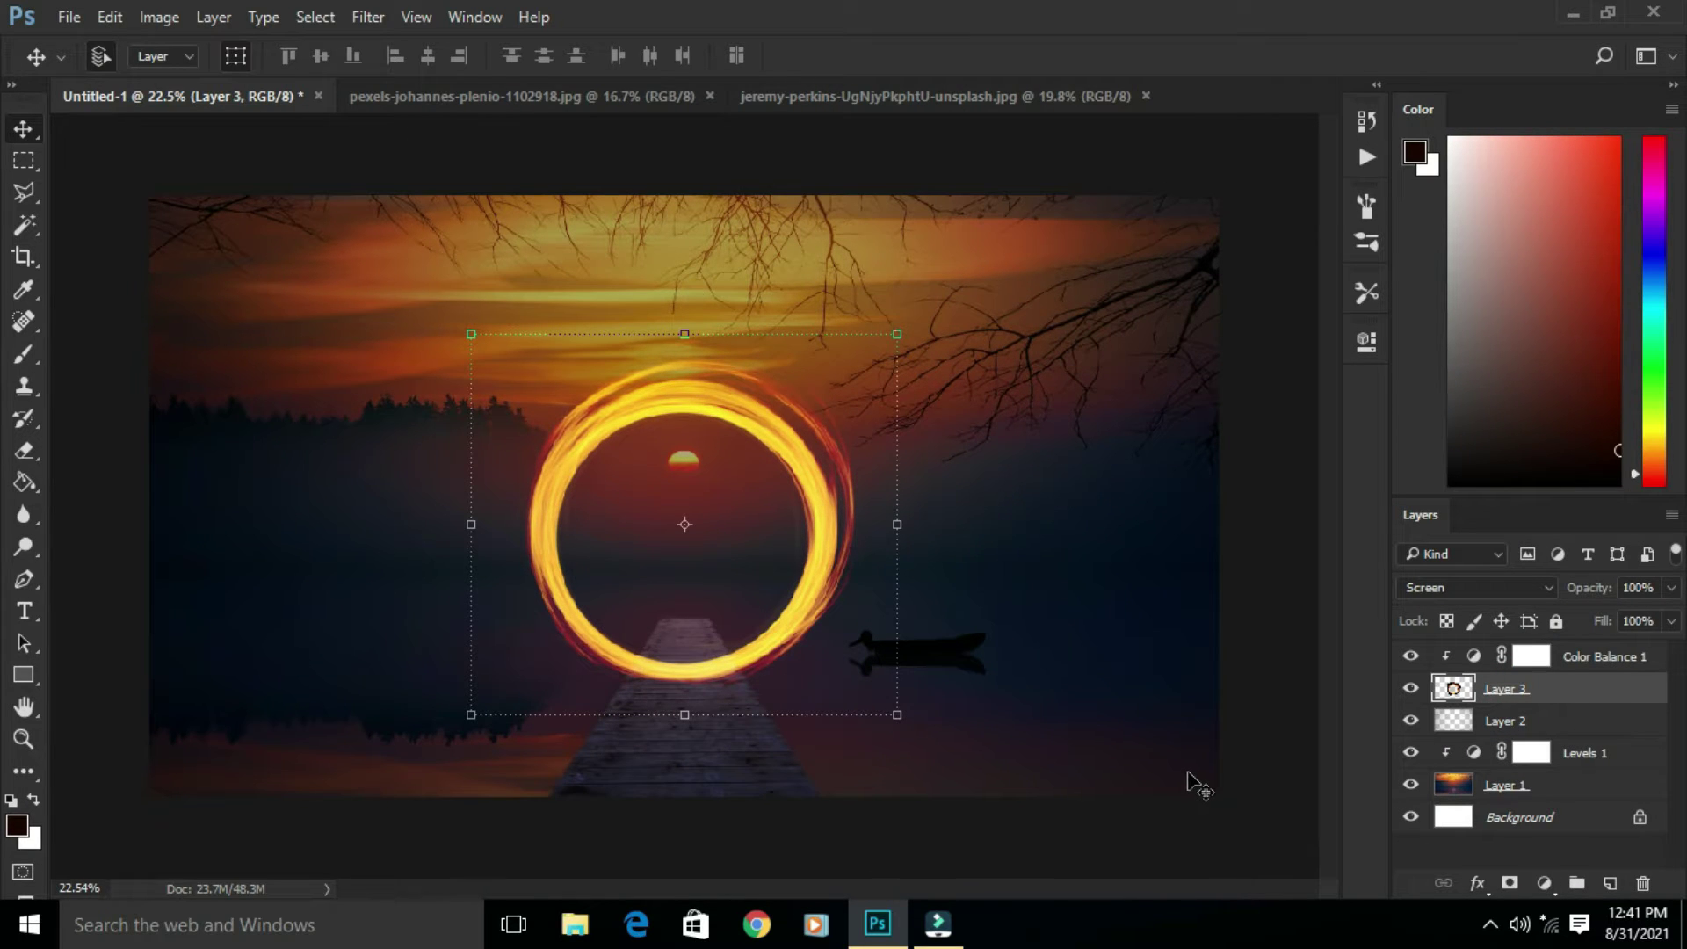
left_click_drag(897, 716, 922, 737)
double_click(820, 608)
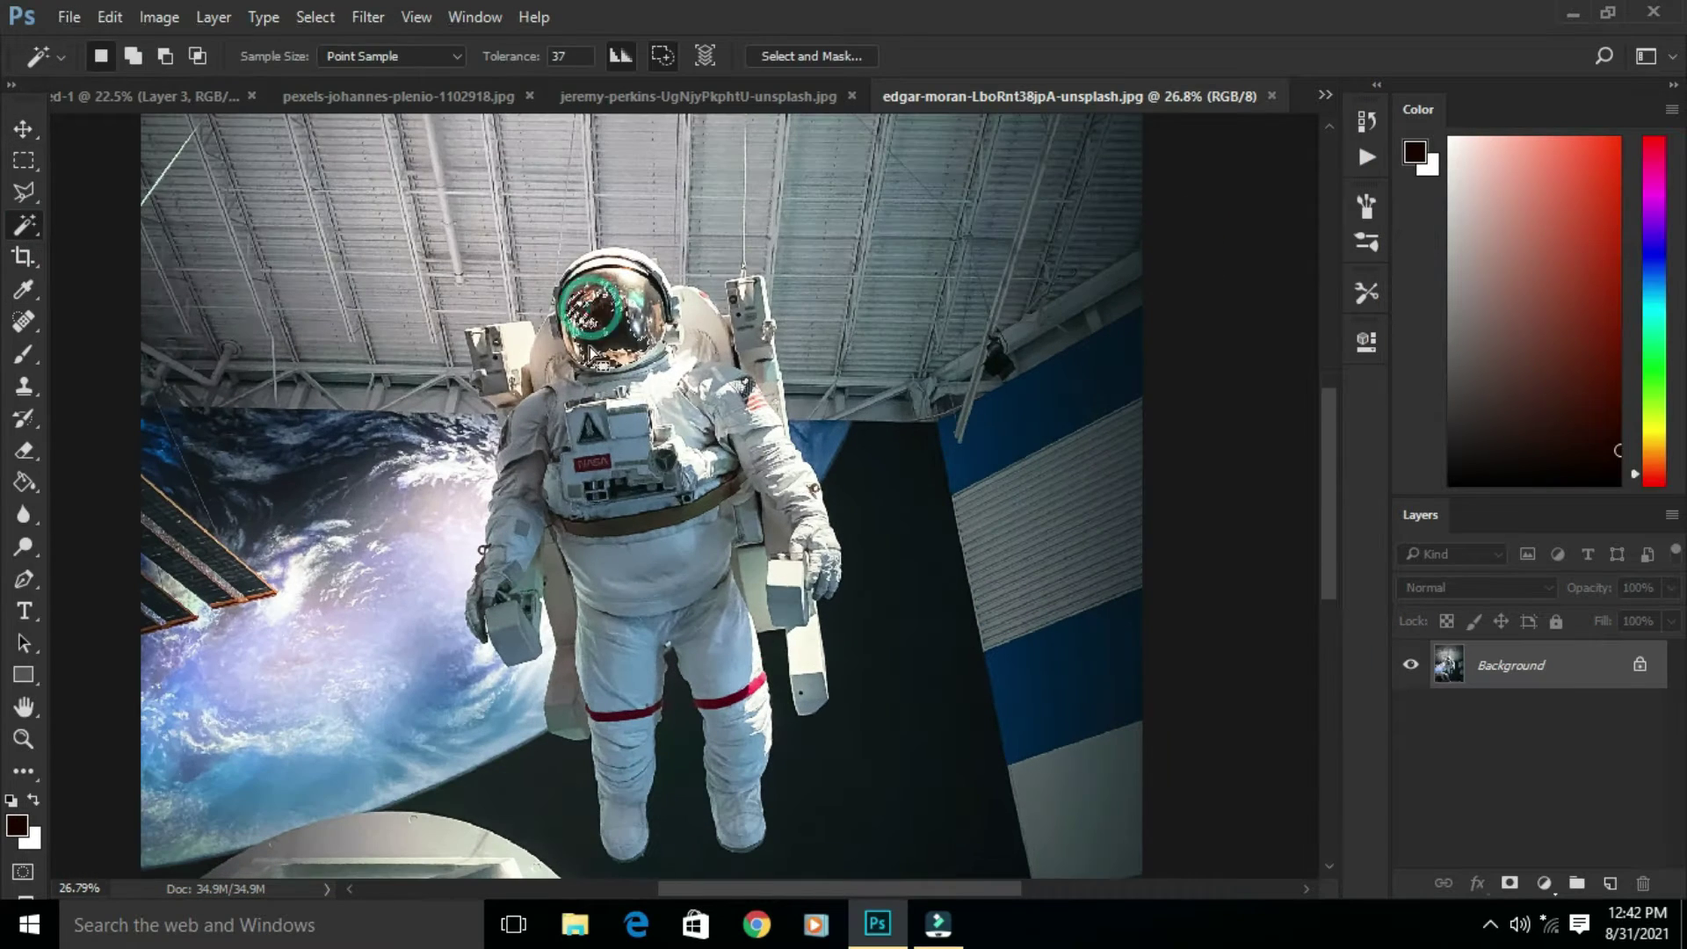
Step: Select the astronaut's body in the astronaut photo with the Quick Selection tool, reducing the brush from 400 to 200 px
right_click(24, 225)
left_click(132, 223)
key("]")
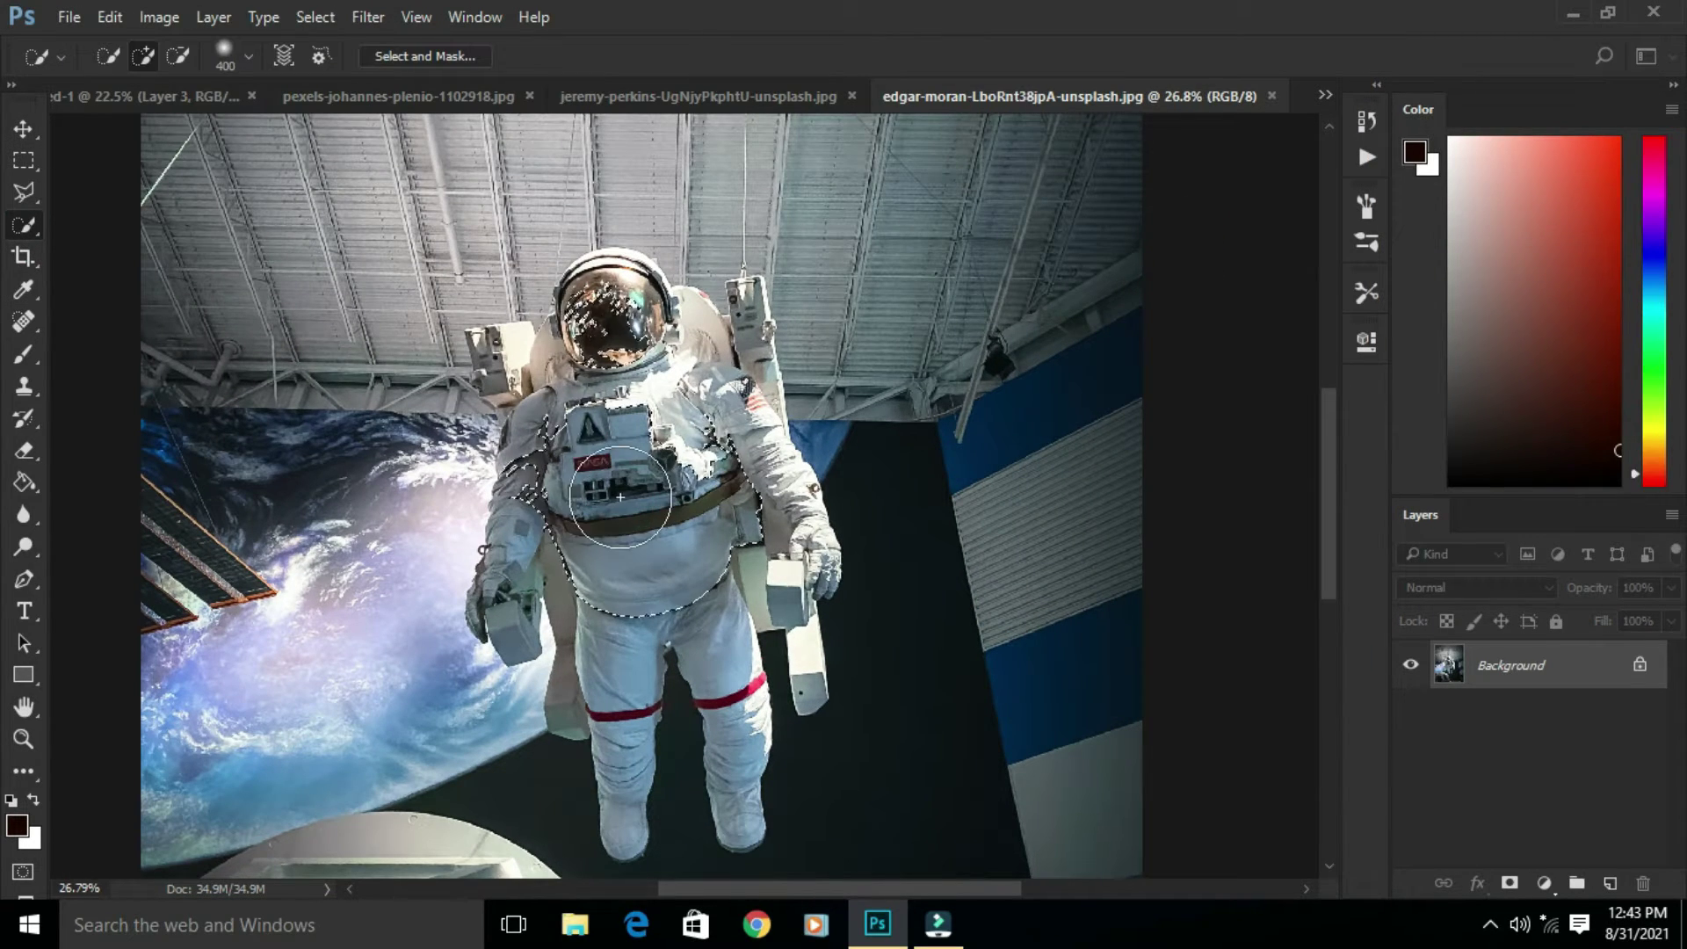
mouse_move(629, 510)
left_mouse_down()
mouse_move(635, 591)
mouse_move(610, 310)
mouse_move(683, 404)
mouse_move(582, 454)
mouse_move(590, 520)
mouse_move(744, 782)
left_mouse_up()
key("[")
key("[")
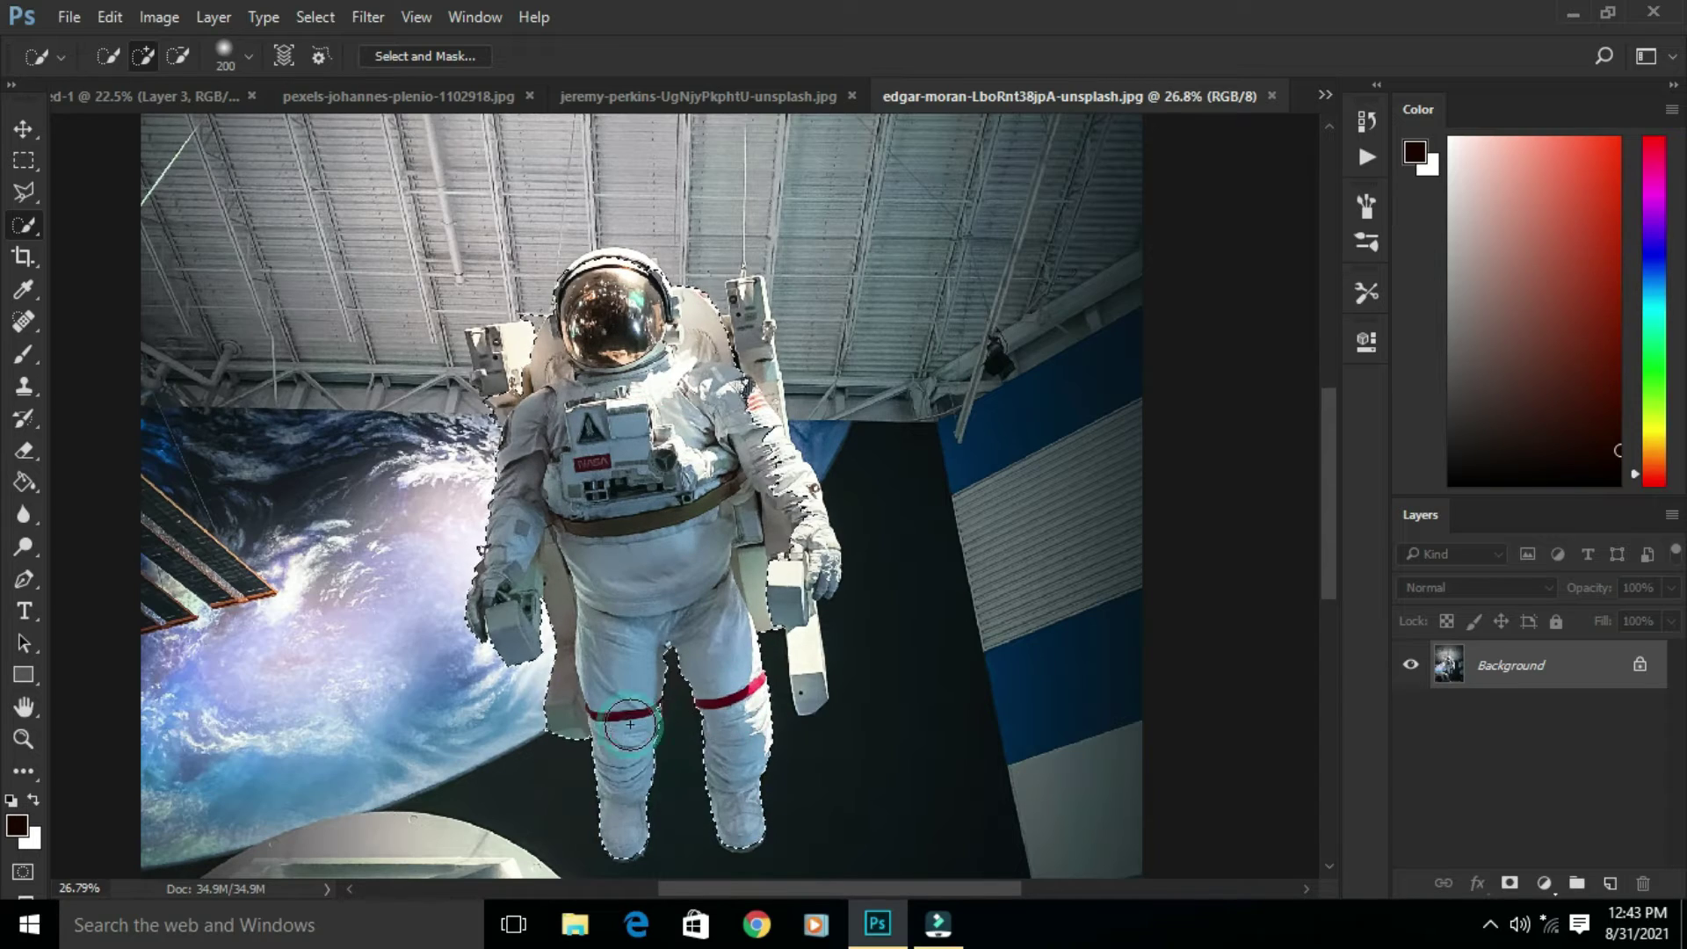
Step: Add the backpack panel hanging below the astronaut's hand to the selection with a smaller 125 px Quick Selection brush
scroll(809, 678, "up", 3)
key("[")
key("[")
key("[")
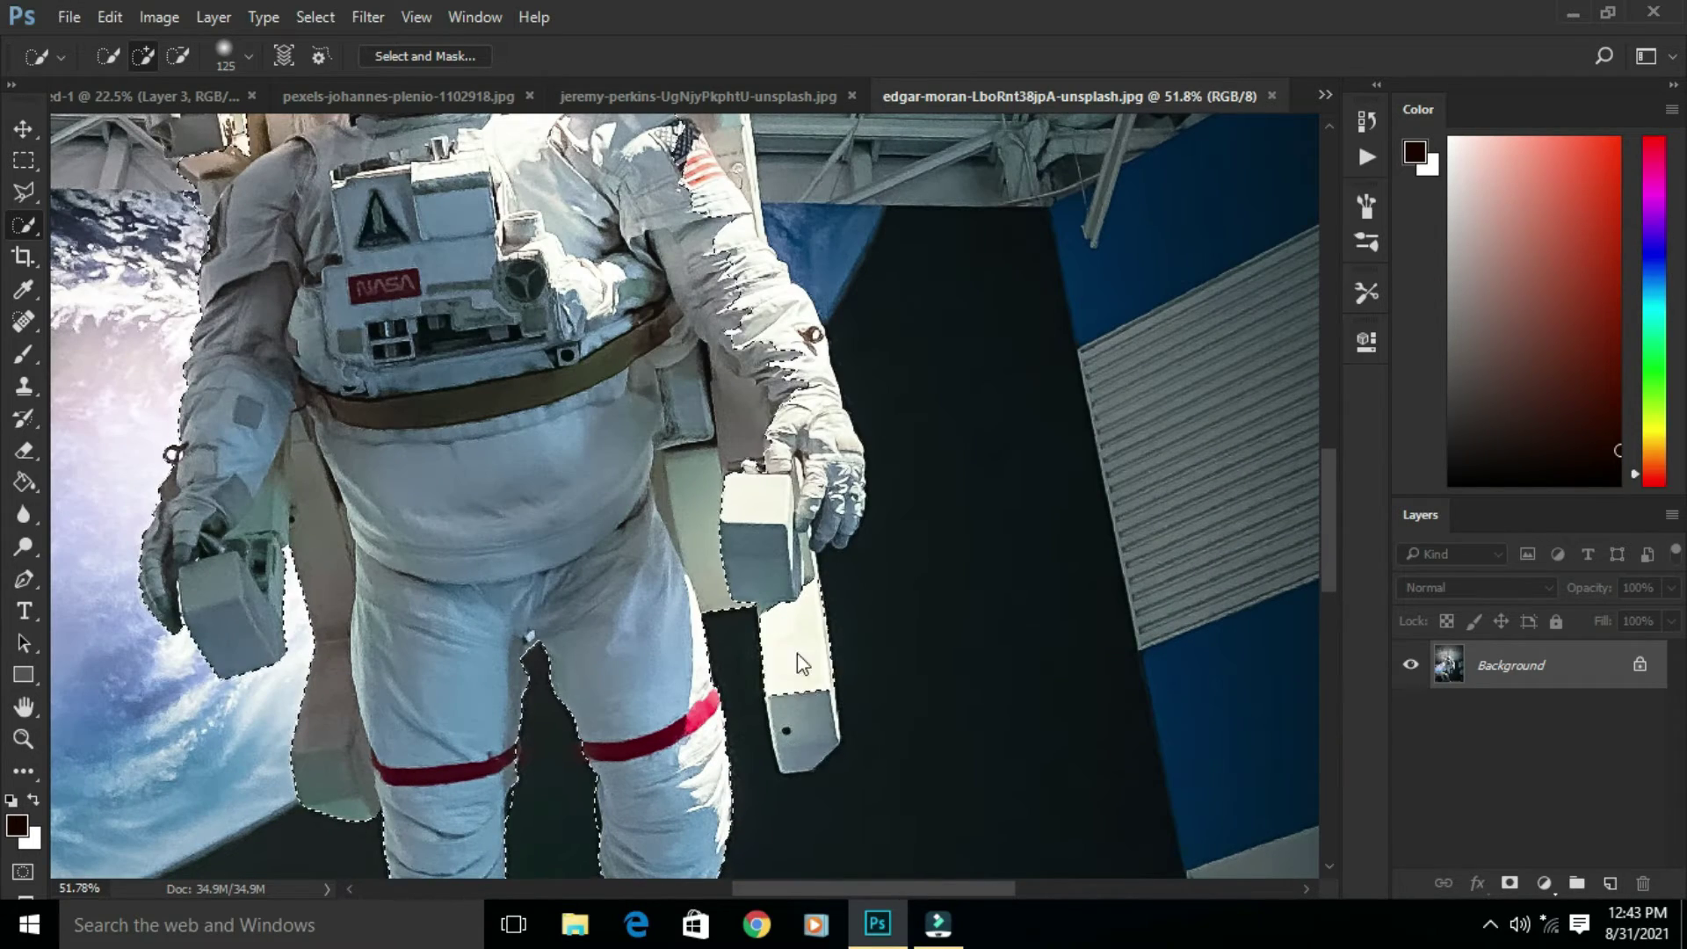
mouse_move(802, 562)
left_mouse_down()
mouse_move(798, 463)
mouse_move(941, 718)
left_mouse_up()
mouse_move(848, 427)
left_mouse_down()
mouse_move(836, 233)
mouse_move(852, 353)
left_mouse_up()
Step: Refine the selection around the backpack units beside the helmet, using a Quick Selection brush of 100 px and then 90 px
key("bracketleft")
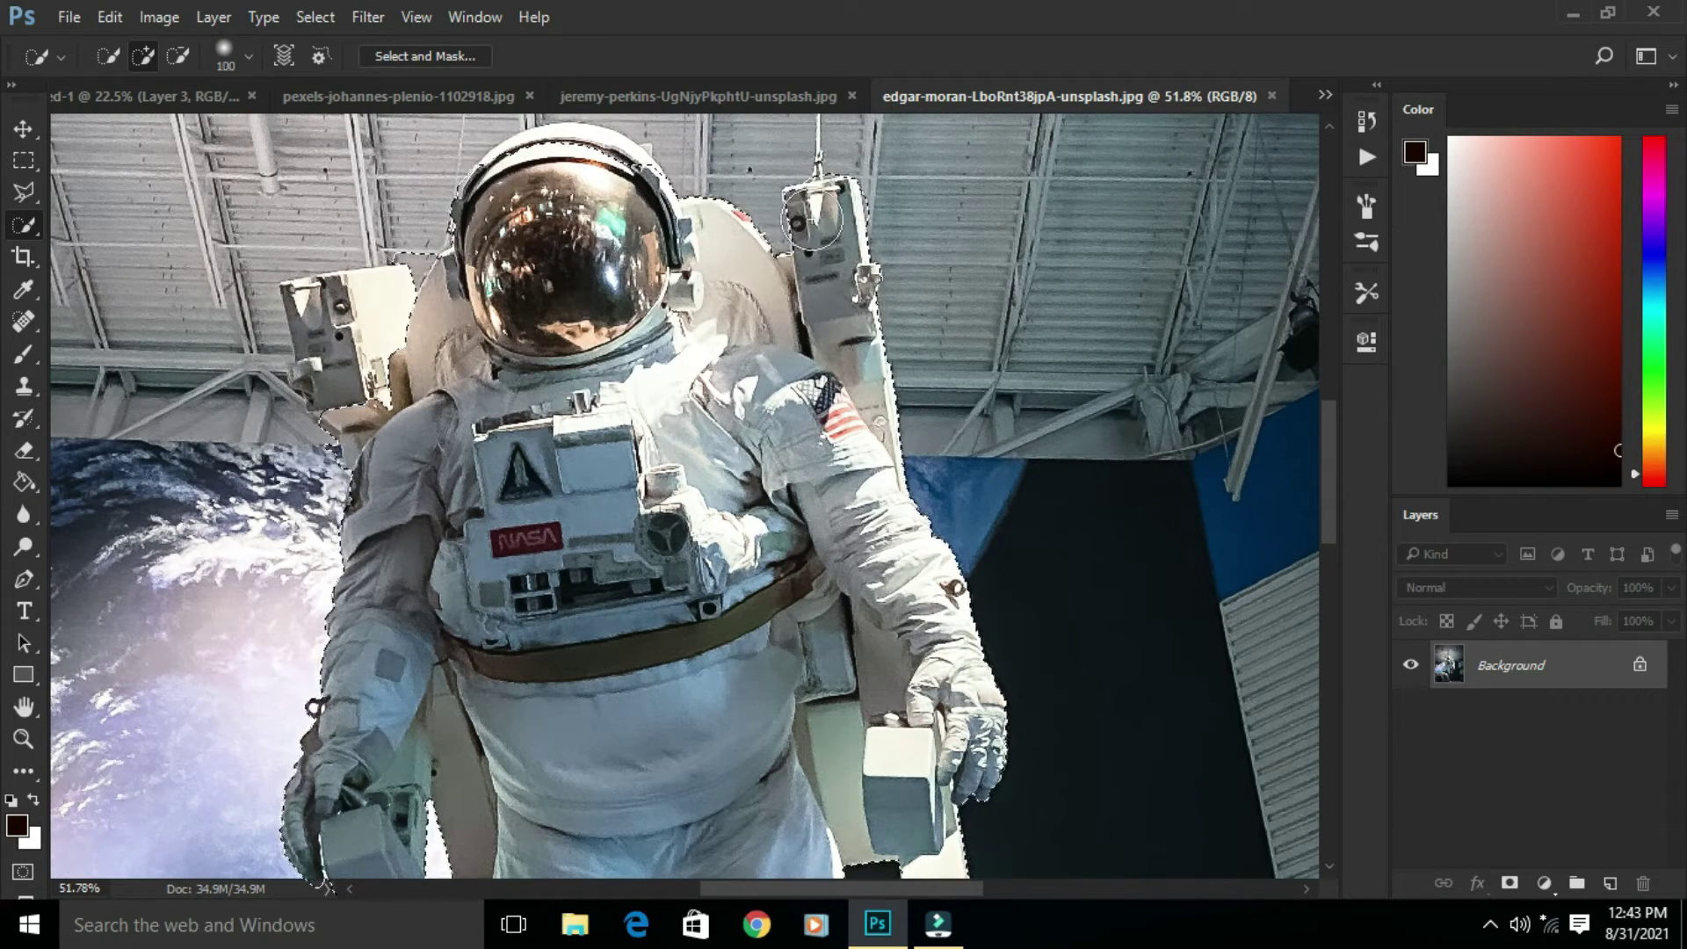
left_click_drag(808, 227, 832, 256)
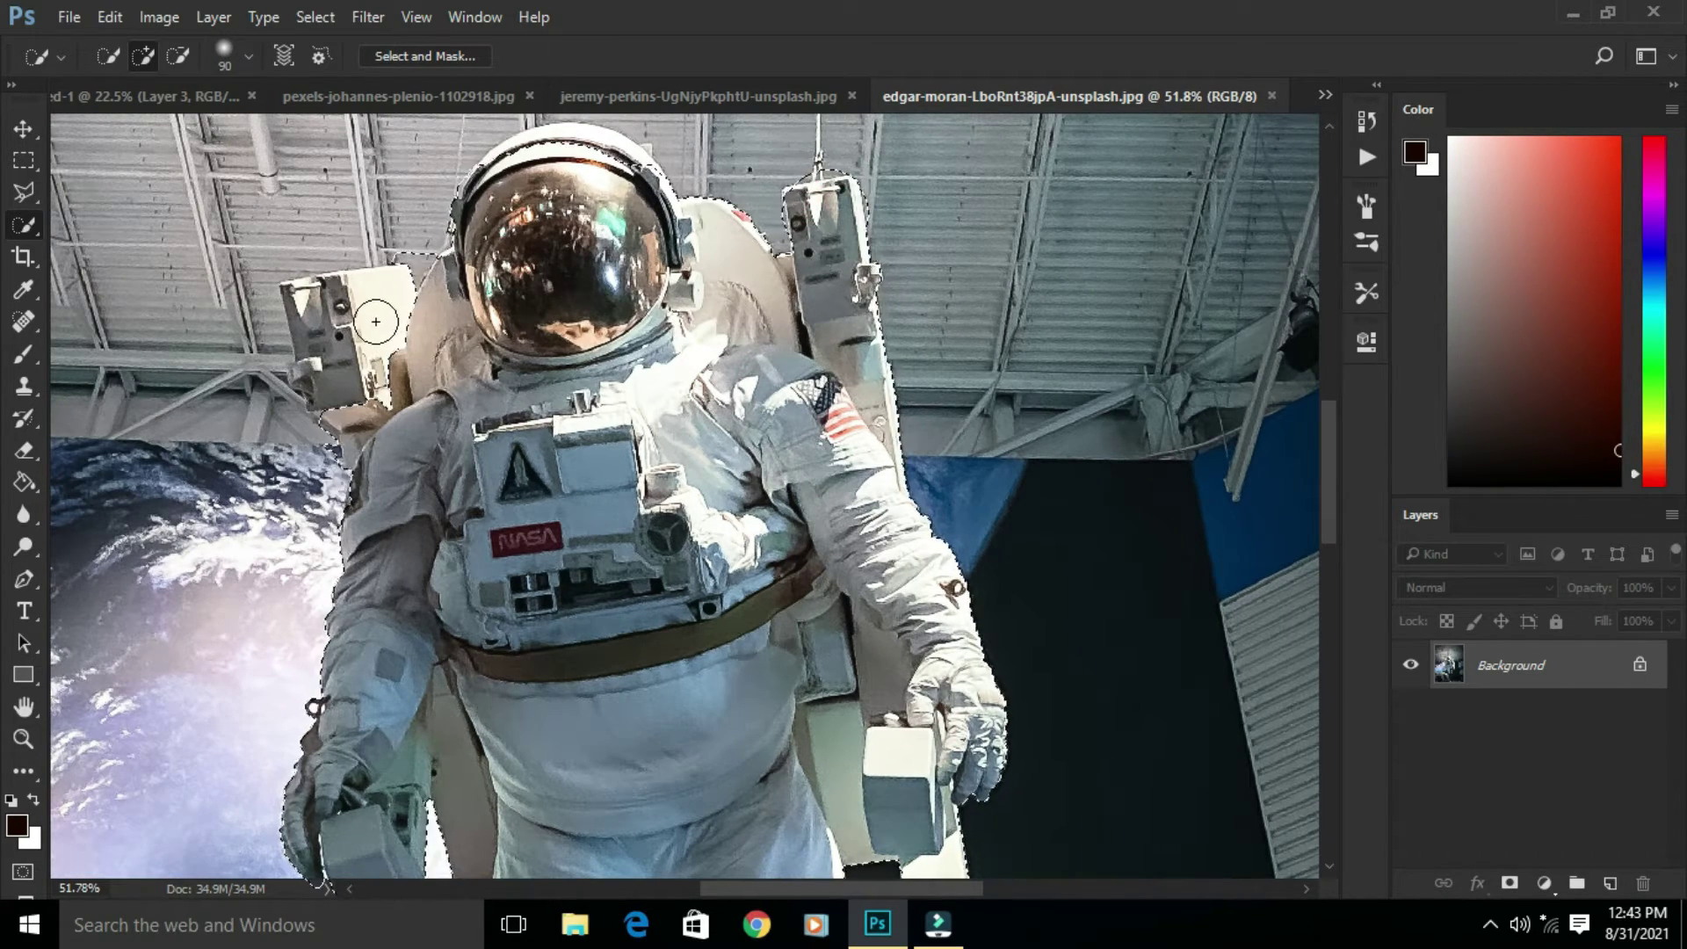
scroll(536, 332, "up", 2)
left_click_drag(536, 332, 478, 308)
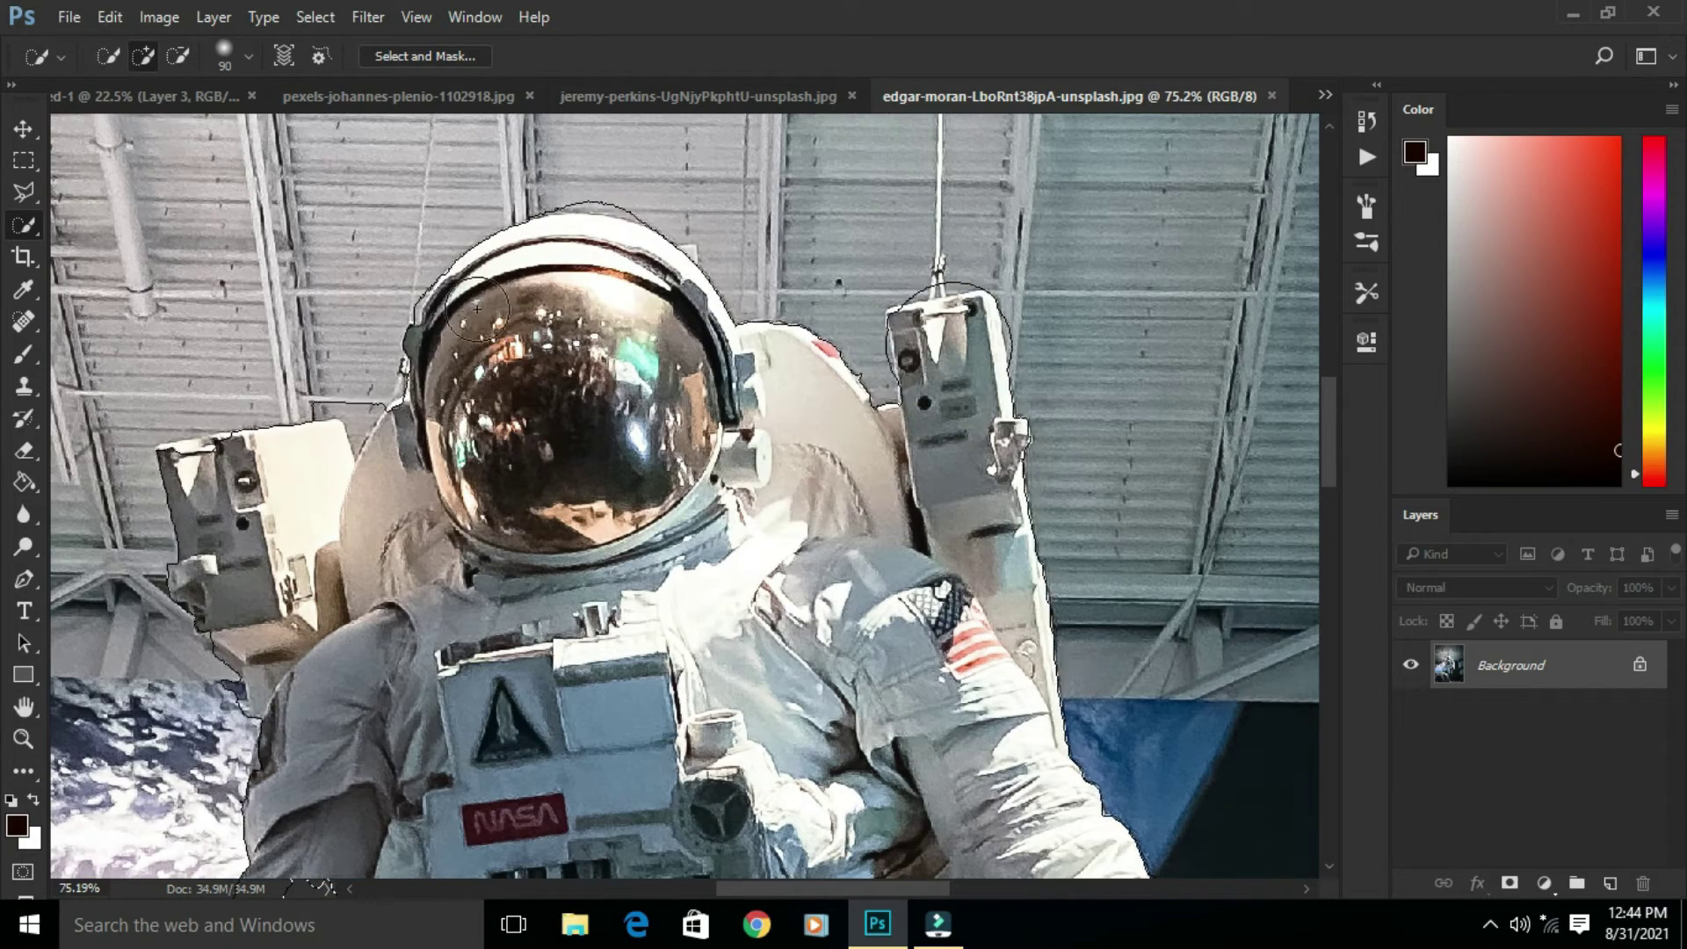
Step: Subtract the loosely selected top of the backpack unit beside the astronaut's helmet from the selection with the Lasso tool
right_click(24, 193)
left_click(224, 192)
scroll(301, 421, "up", 2)
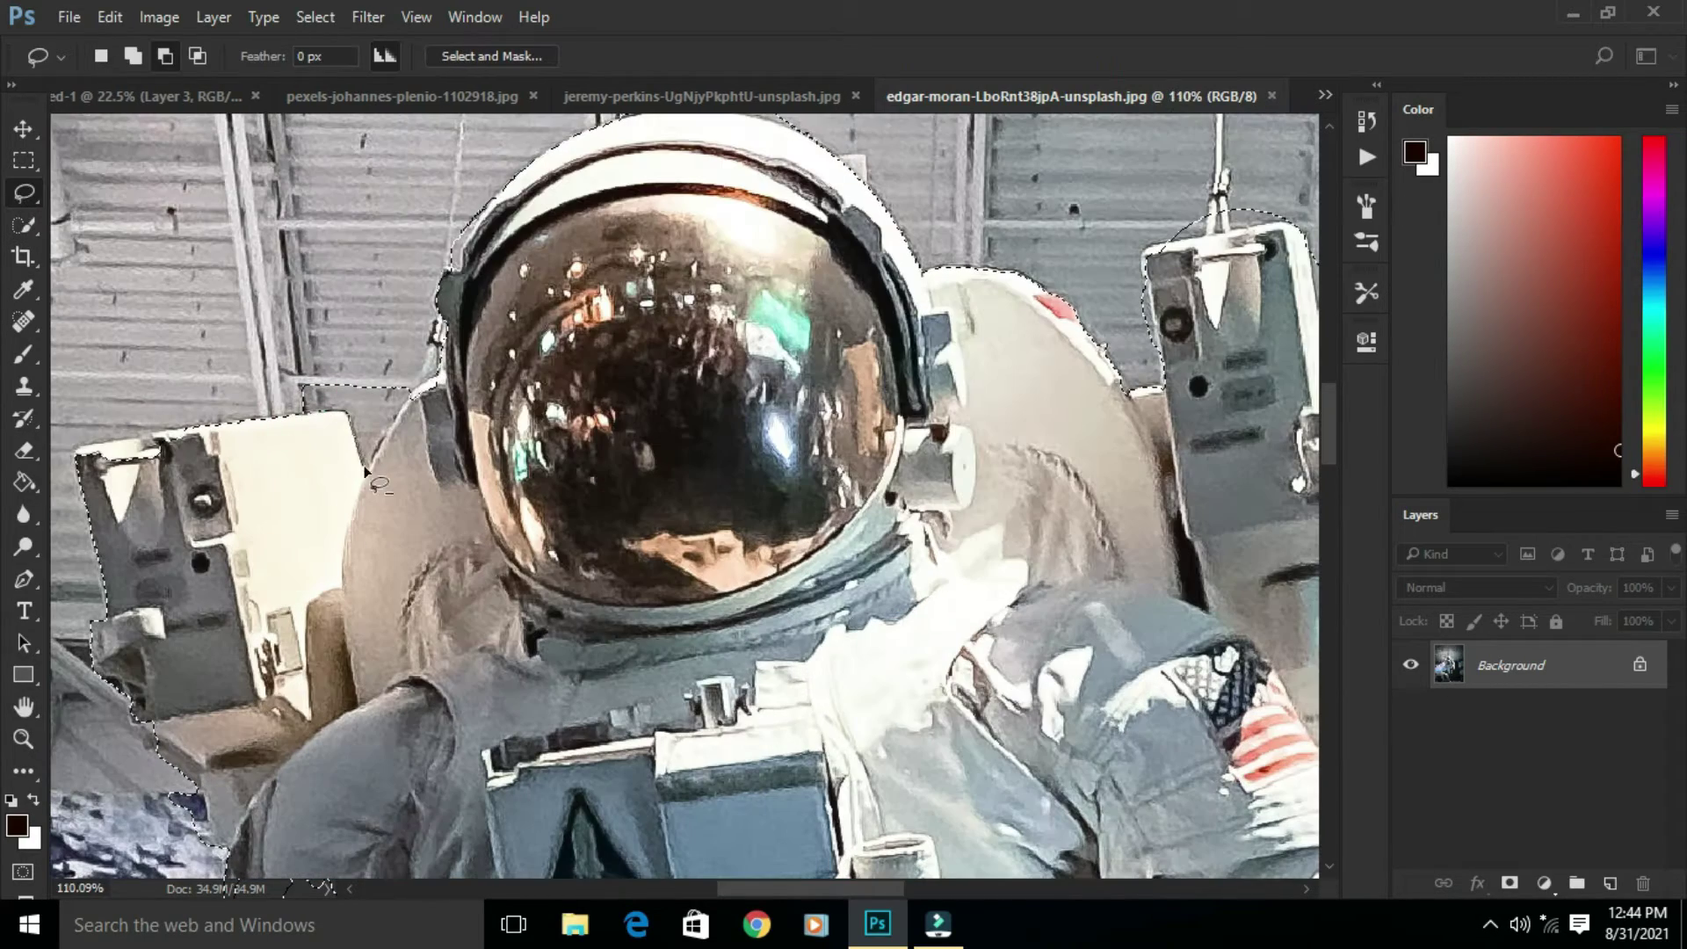
scroll(413, 397, "up", 2)
scroll(351, 369, "right", 5)
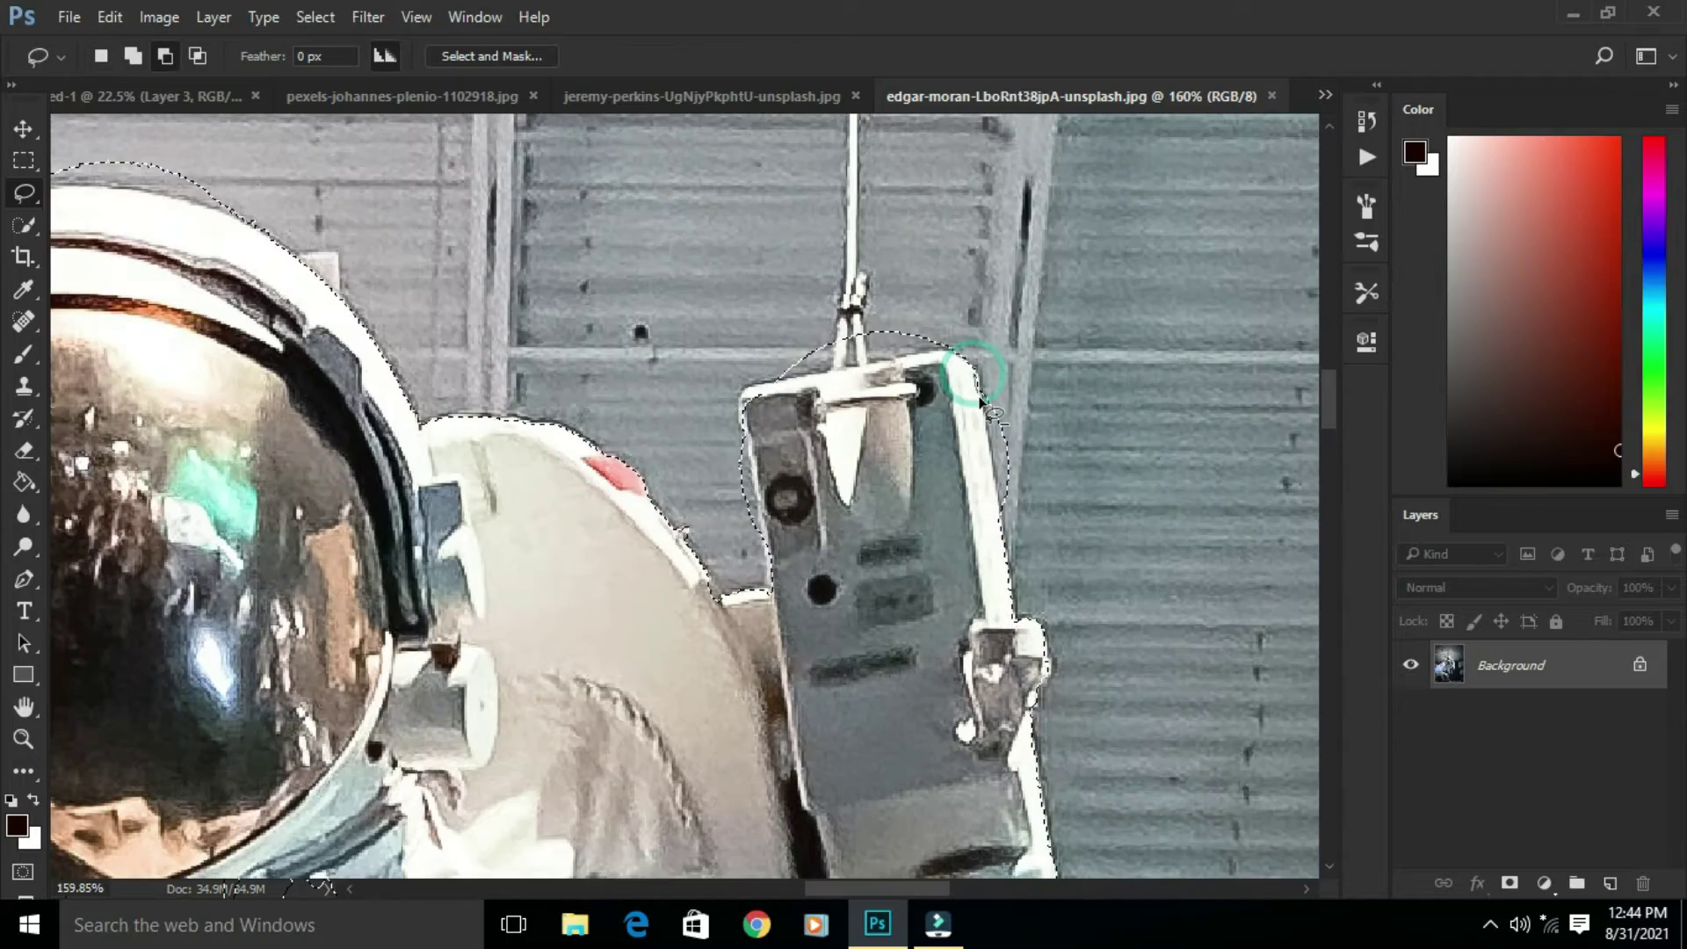
mouse_move(767, 562)
left_mouse_down()
mouse_move(712, 369)
mouse_move(772, 552)
left_mouse_up()
Step: Add the top of the backpack unit back to the selection with the Magic Wand at tolerance 37 and the Quick Selection tool
right_click(22, 223)
left_click(138, 253)
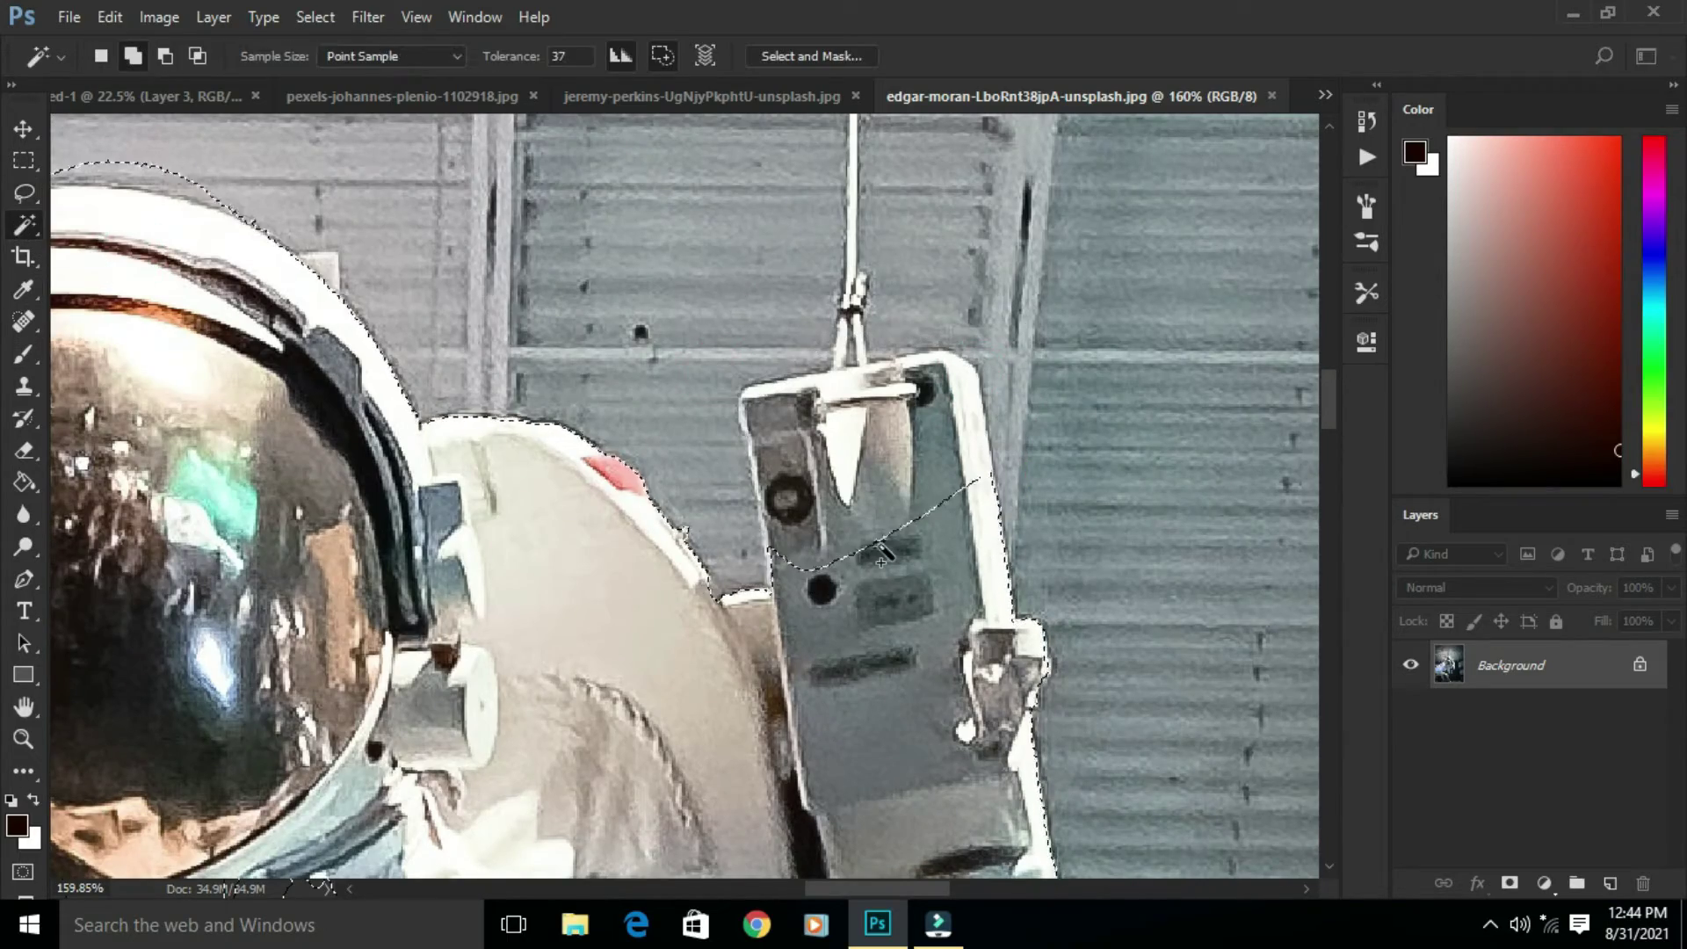
left_click(892, 514, "shift")
scroll(862, 347, "up", 2)
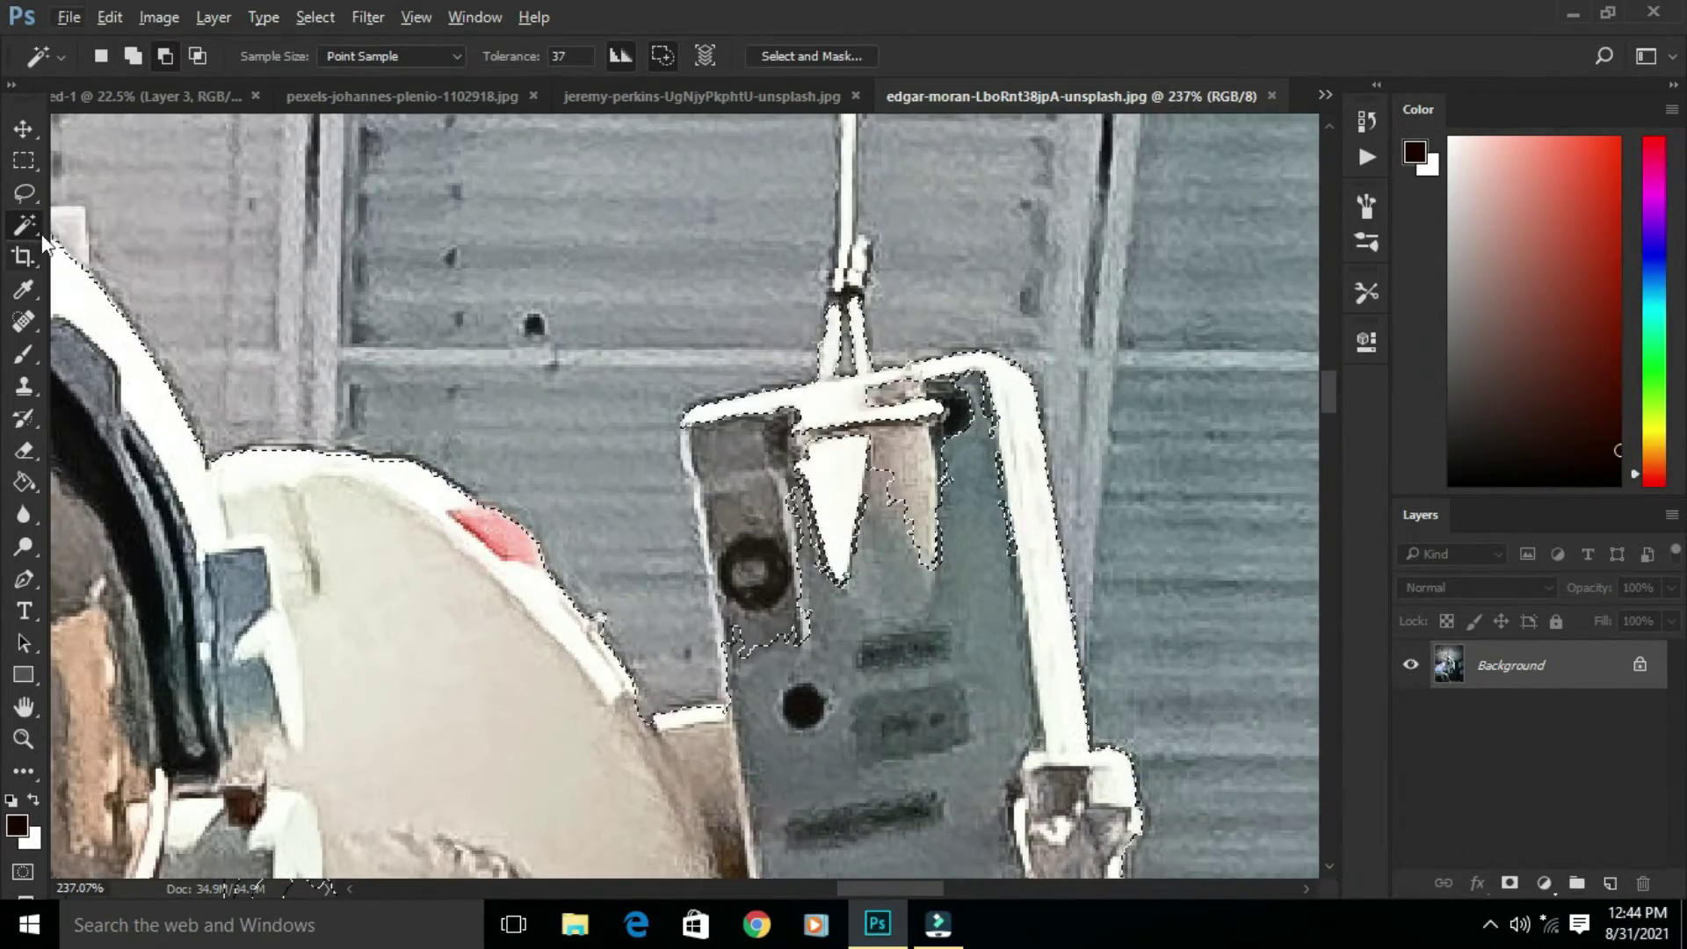
key("shift+w")
mouse_move(867, 588)
left_mouse_down()
mouse_move(841, 552)
mouse_move(857, 620)
left_mouse_up()
Step: Move the selected astronaut into the Untitled-1 composition as its own layer
scroll(492, 567, "down", 5)
scroll(897, 576, "left", 5)
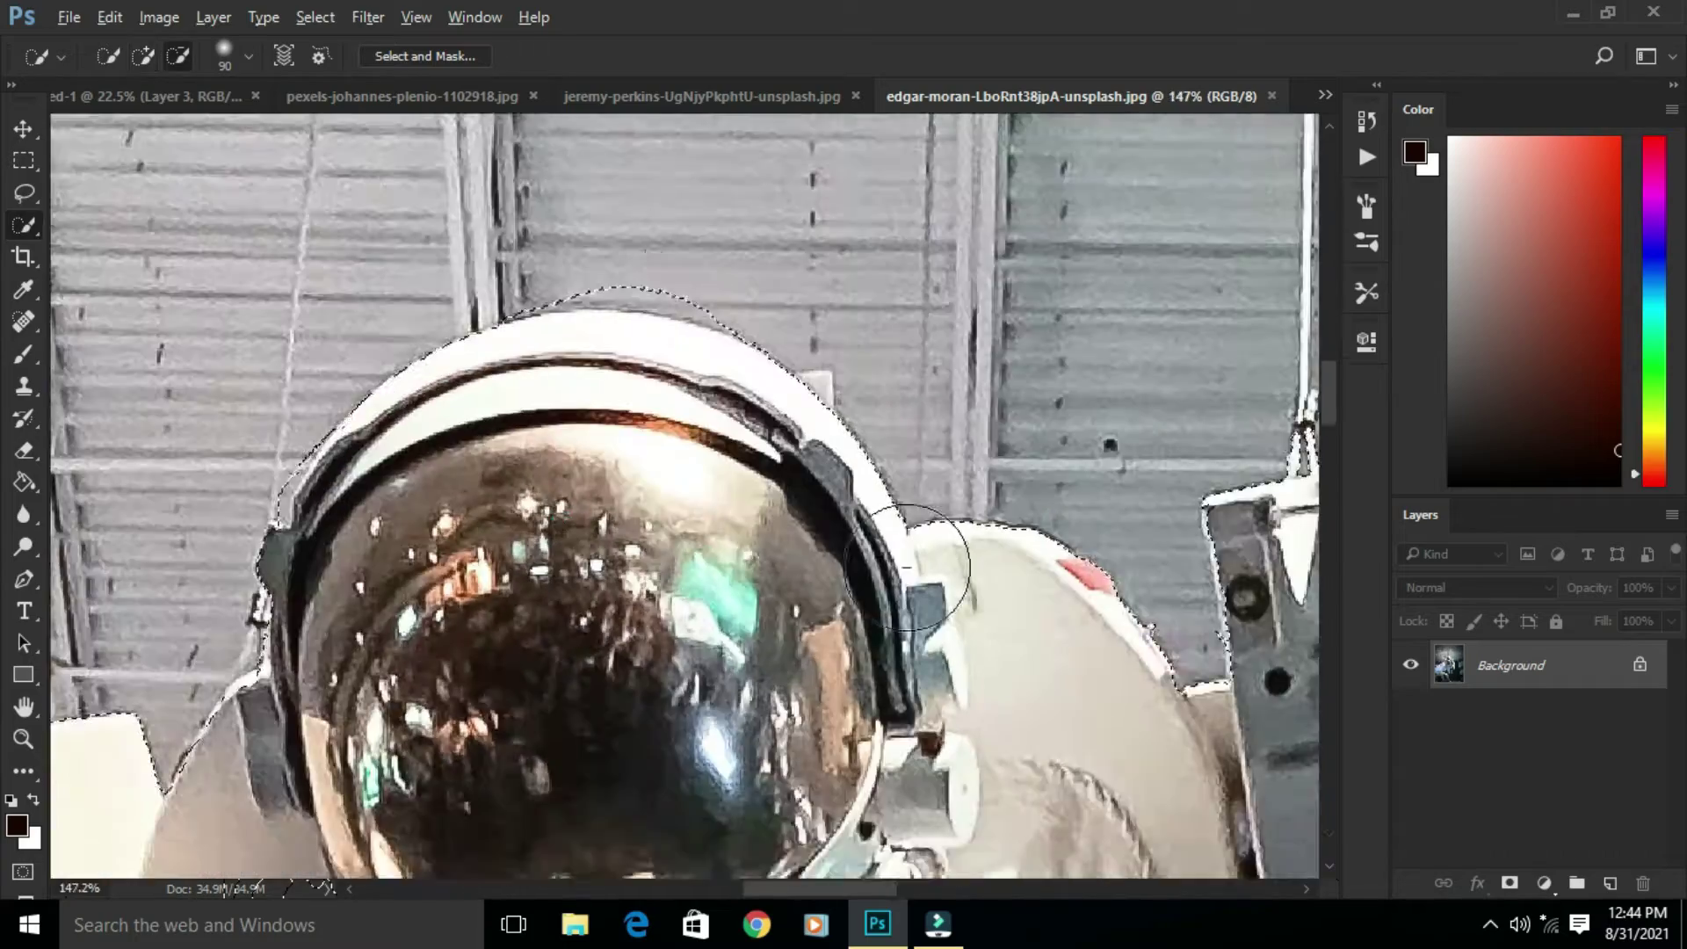
scroll(645, 270, "up", 5)
scroll(645, 269, "down", 8)
key("v")
left_click_drag(773, 493, 827, 528)
Step: Release the astronaut on Layer 4 from its clipping mask and place it centred behind the fire ring, directly below Layer 3
left_click_drag(1536, 691, 1548, 655)
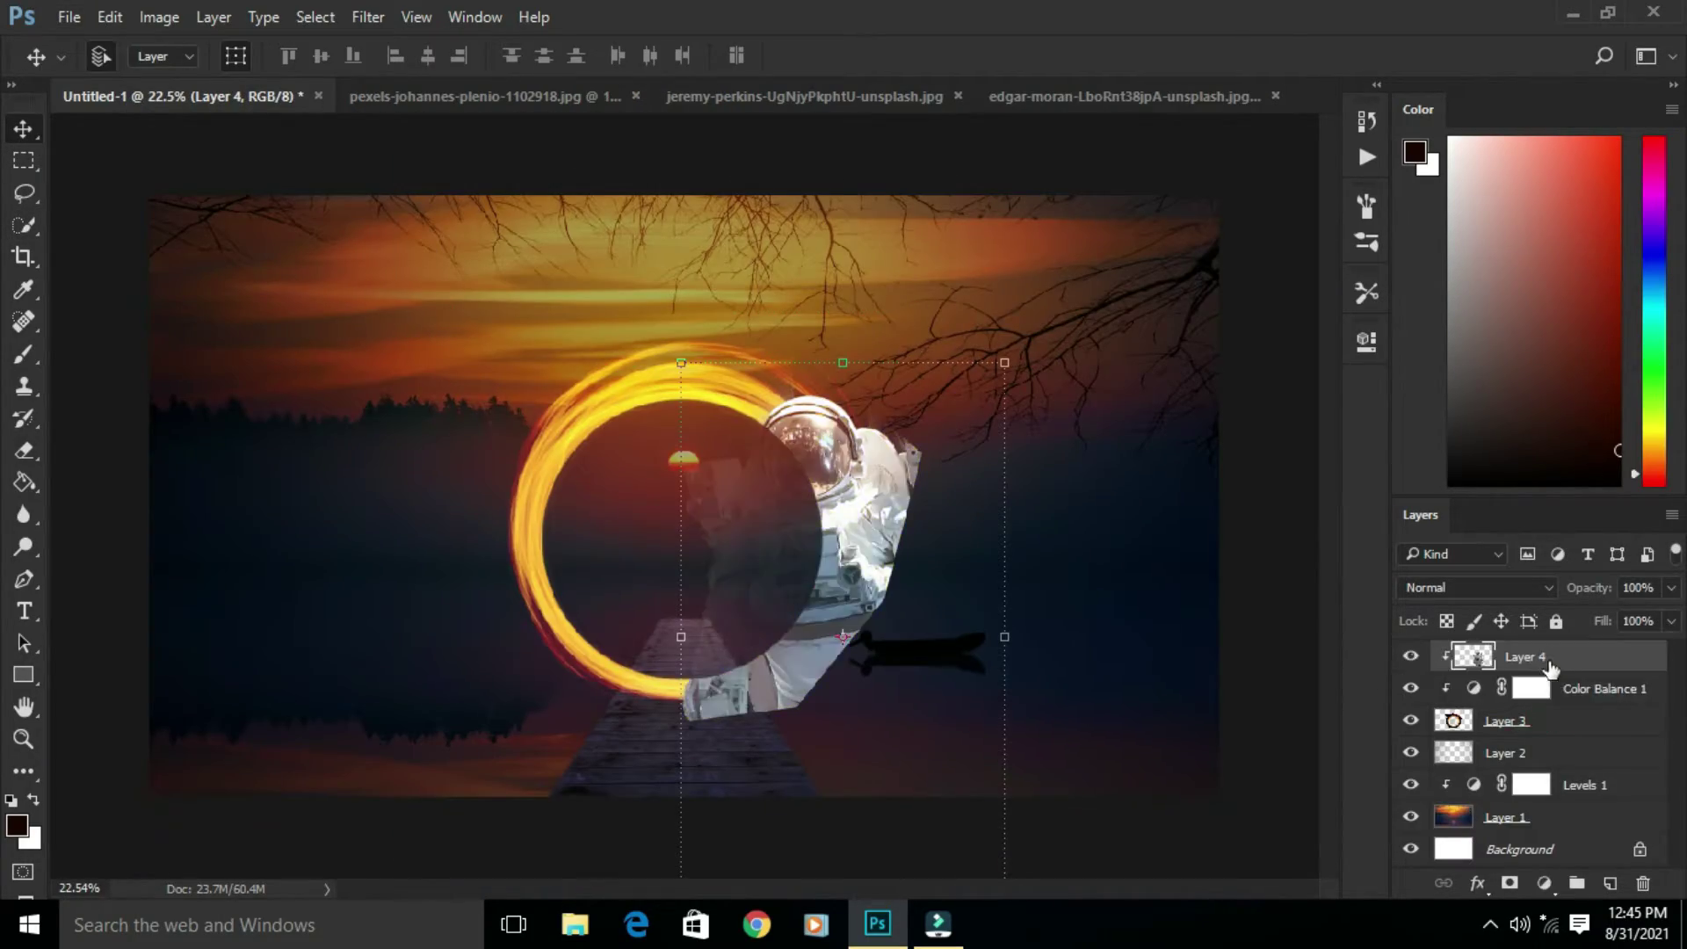
right_click(1554, 663)
left_click(1318, 479)
left_click_drag(893, 618, 736, 533)
left_click_drag(1579, 659, 1522, 737)
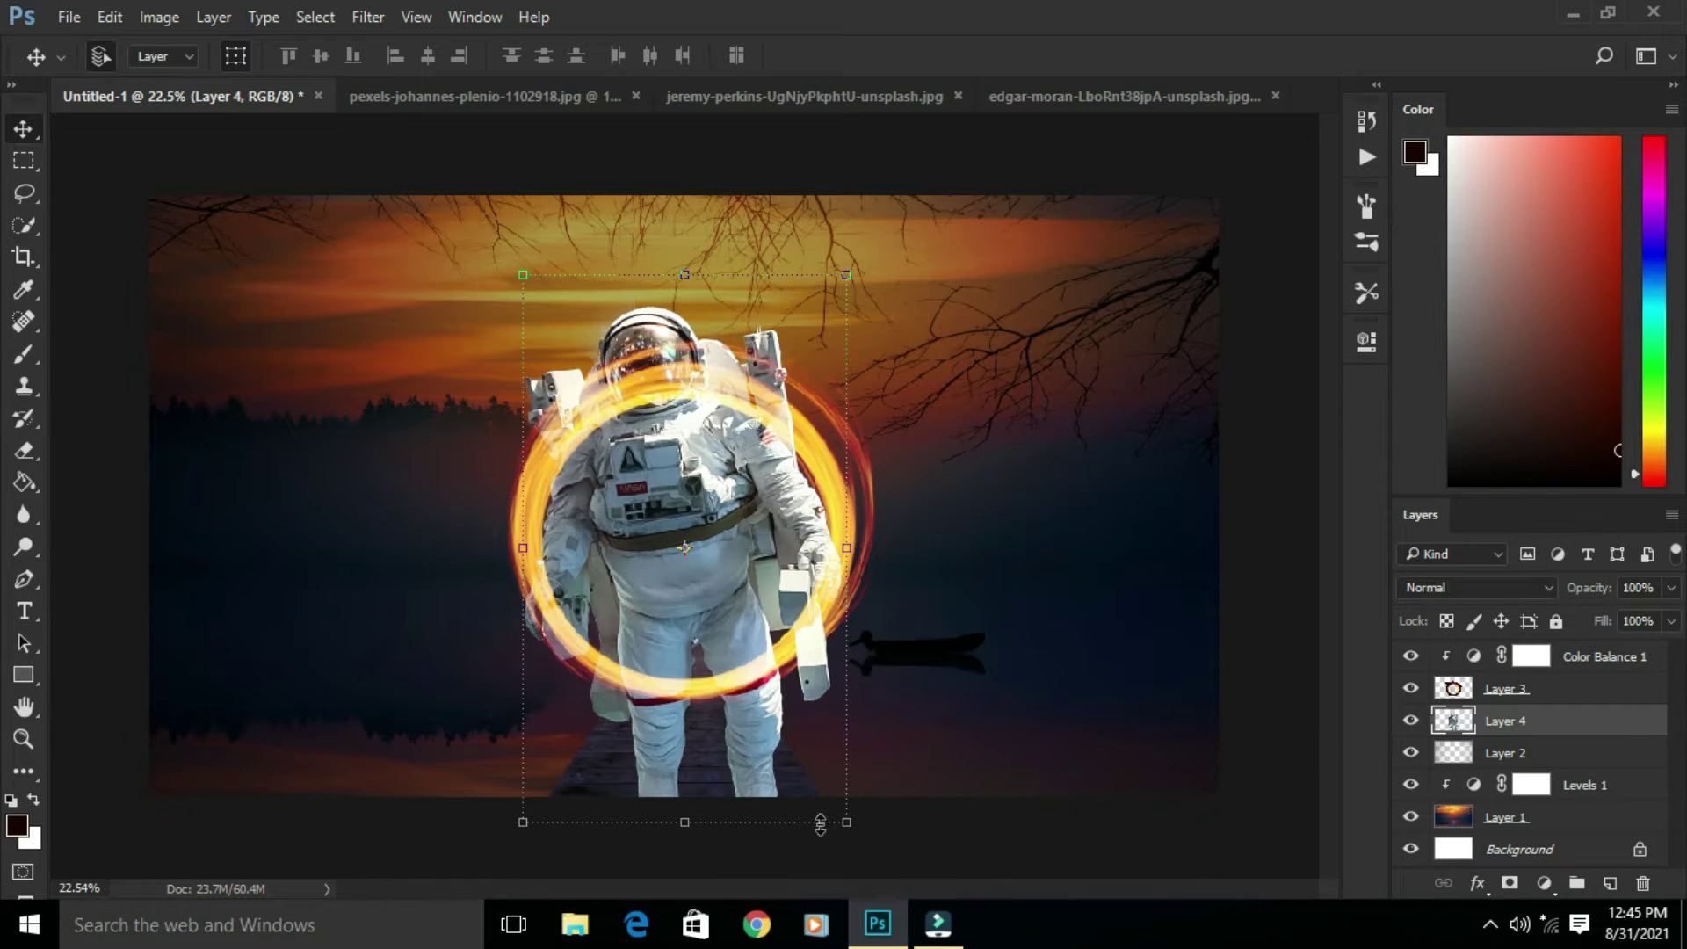
Step: Scale the astronaut down to about 41% so it fits inside the fire ring and apply the transform
left_click_drag(847, 823, 798, 652)
scroll(669, 483, "up", 5)
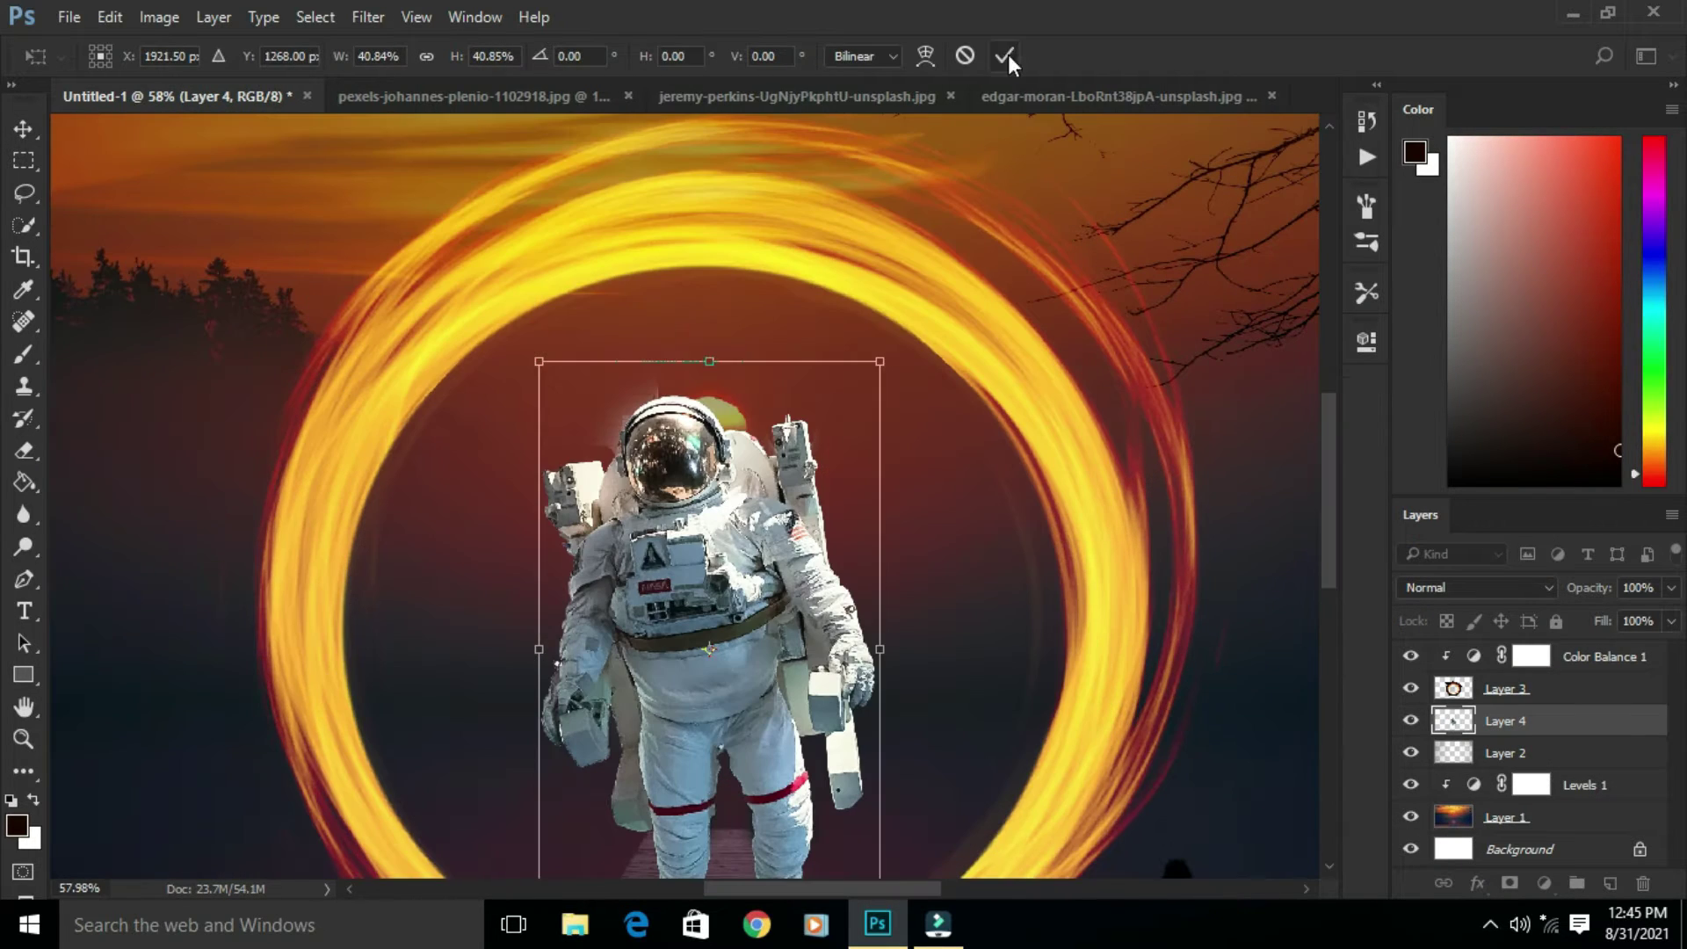
left_click(1006, 57)
Step: Erase the leftover background around the astronaut's helmet on Layer 4, reducing the Eraser from 200 to 30 px
left_click(650, 541)
left_click(1556, 726)
scroll(650, 422, "up", 4)
left_click(25, 450)
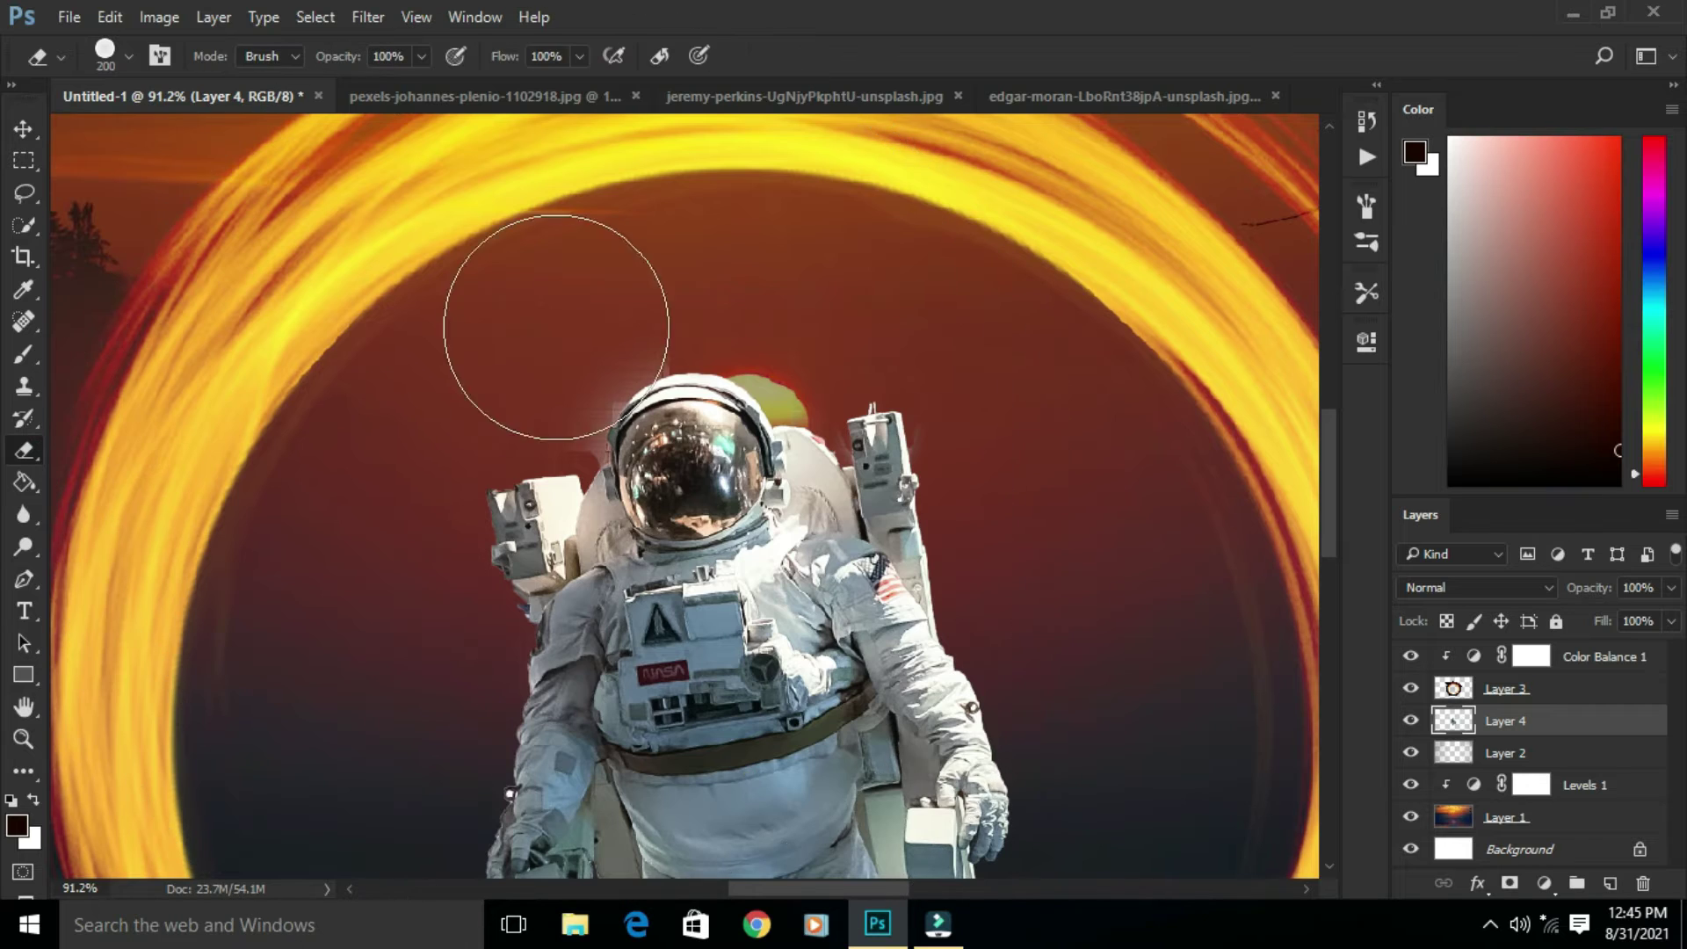
scroll(562, 373, "up", 6)
mouse_move(526, 498)
left_mouse_down()
mouse_move(555, 399)
mouse_move(636, 317)
left_mouse_up()
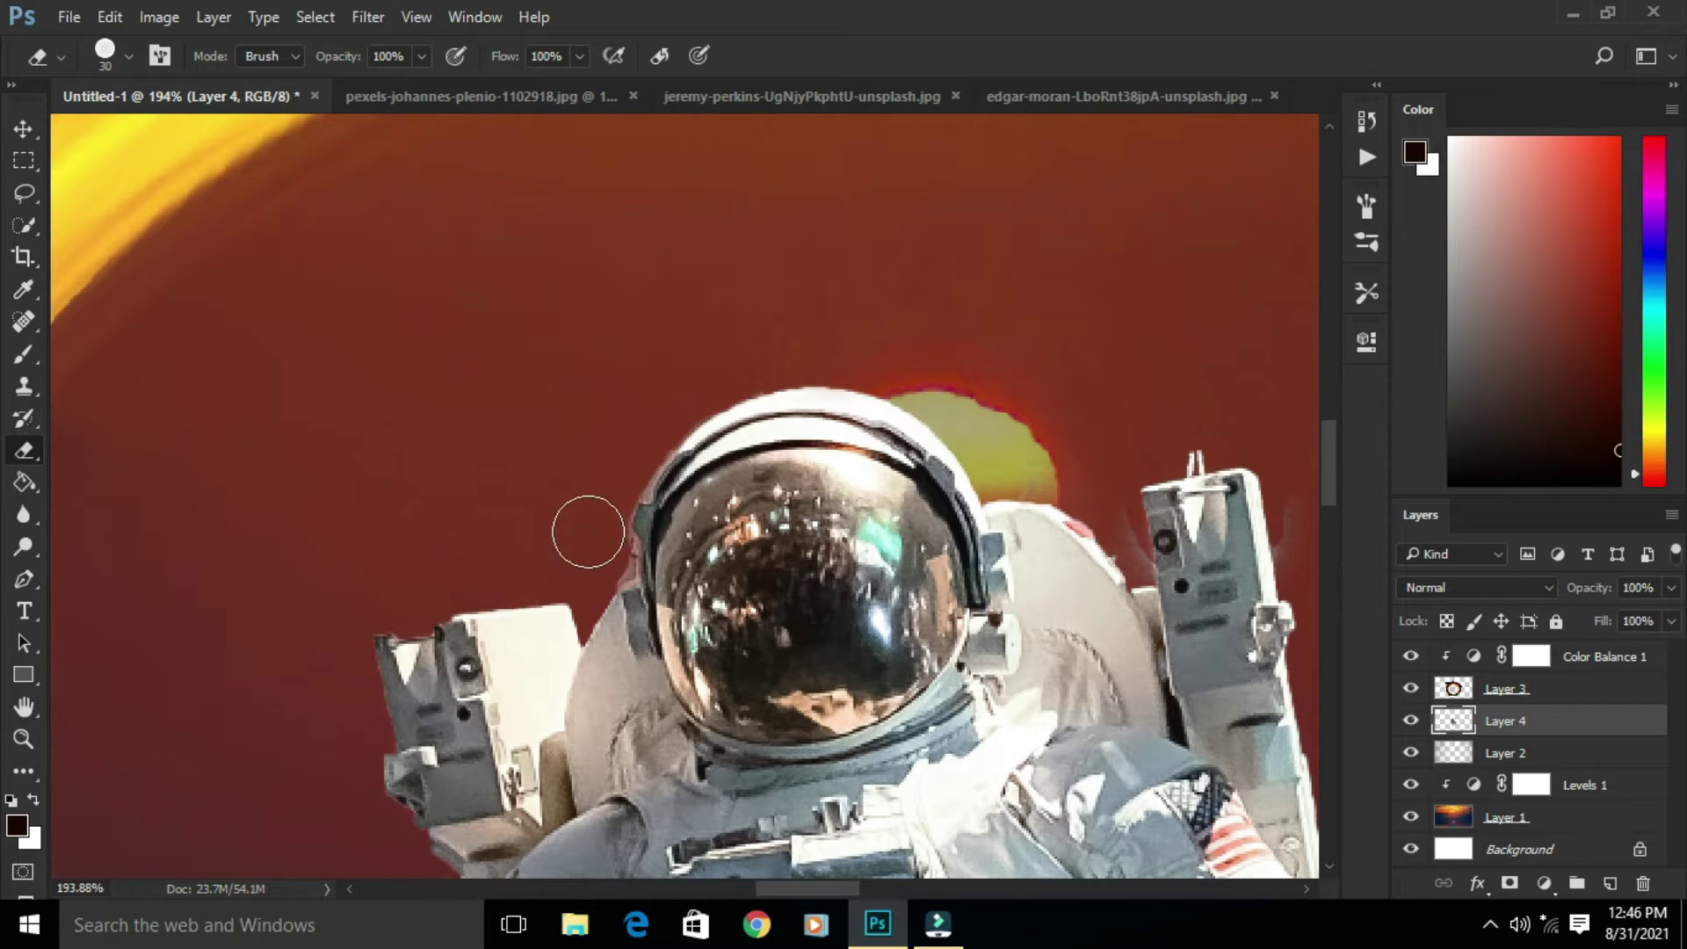
Step: Shrink the astronaut further and raise it above the pier inside the fire ring, applying the transform
scroll(452, 396, "down", 12)
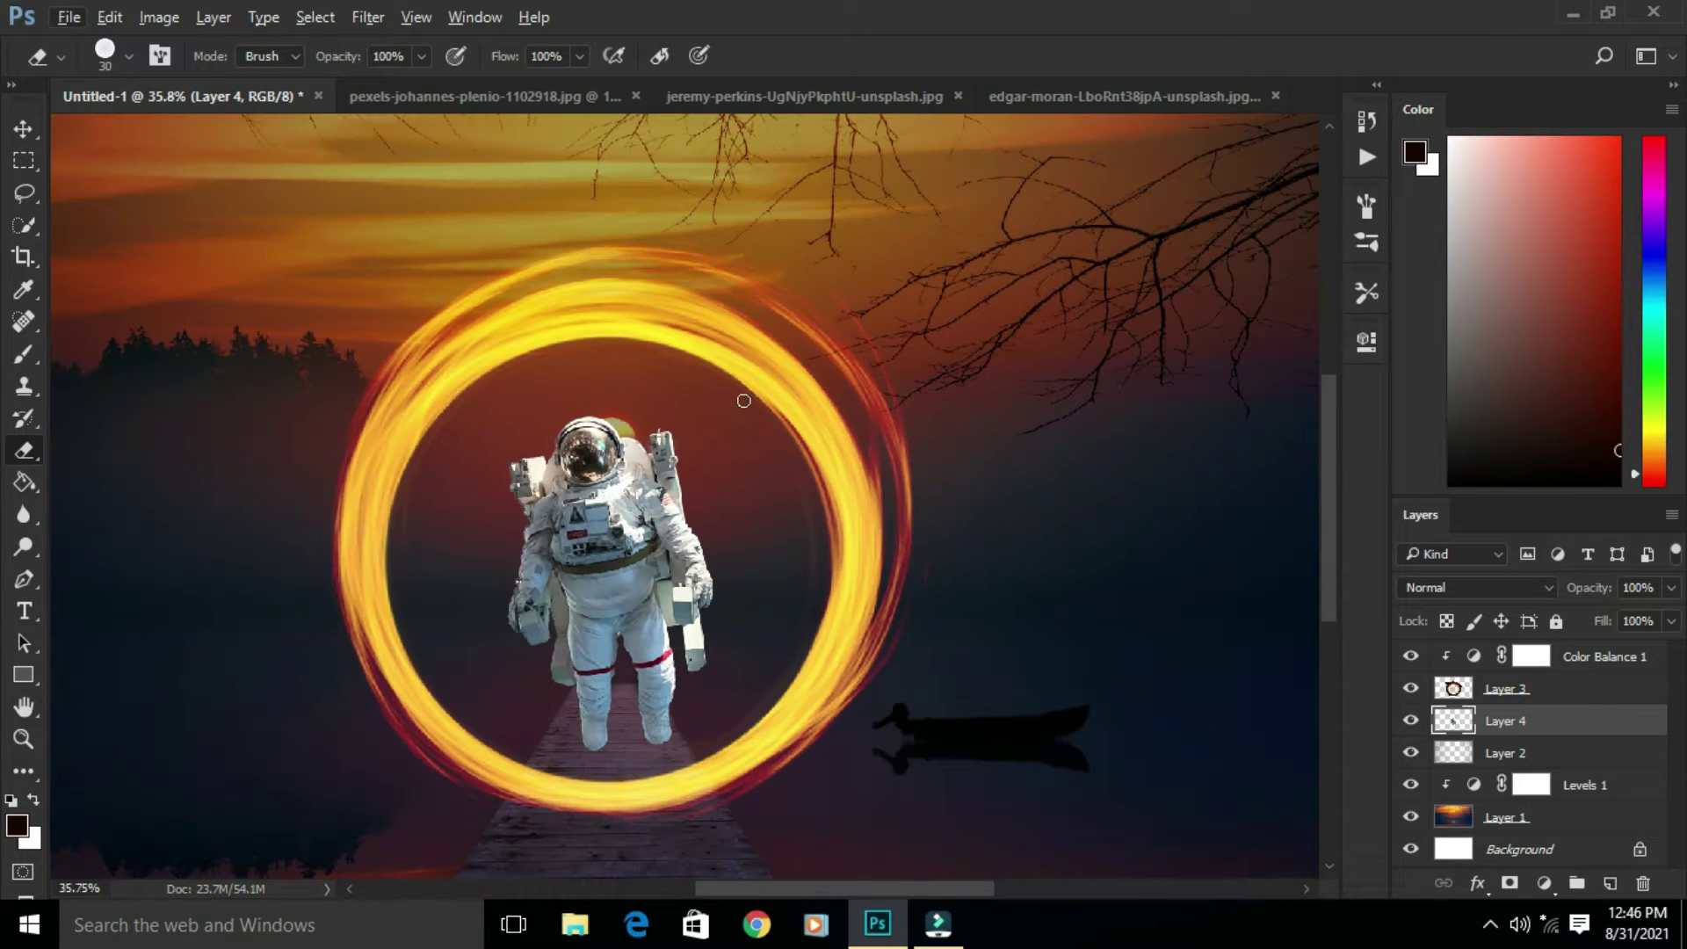
left_click(35, 129)
left_click_drag(712, 750, 697, 715)
left_click_drag(644, 498, 643, 409)
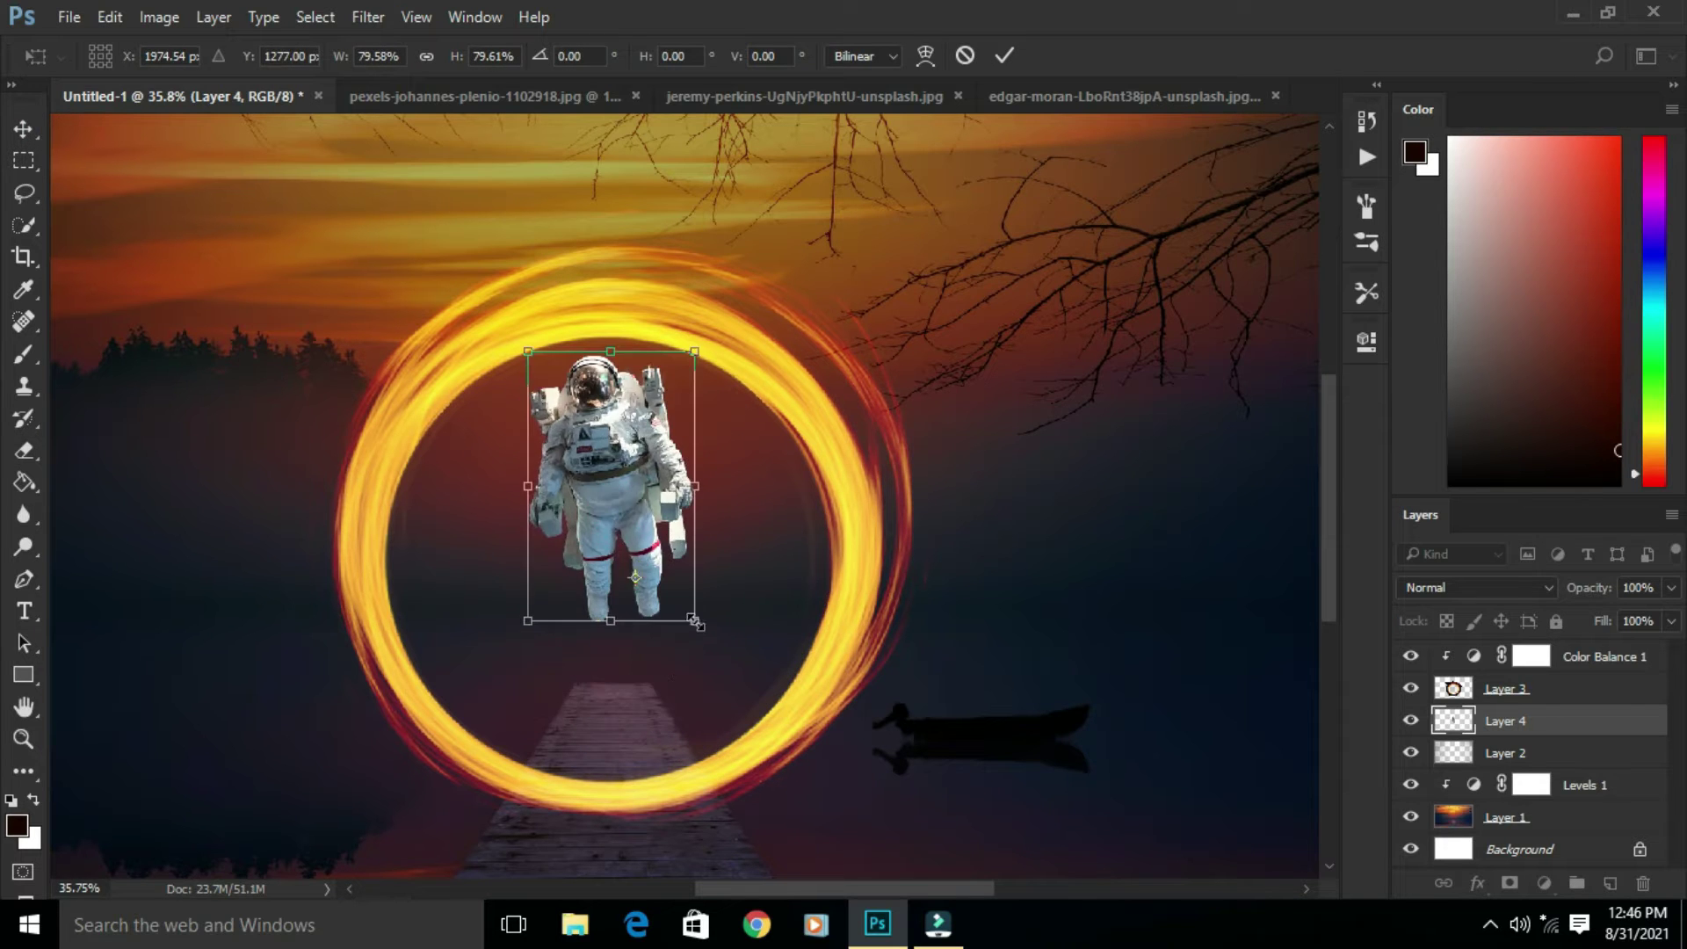
left_click_drag(695, 622, 684, 612)
left_click(636, 574)
left_click(1007, 55)
Step: Enlarge the fire ring on Layer 3 to about 129% and apply the transform
left_click(801, 573)
scroll(801, 573, "down", 4)
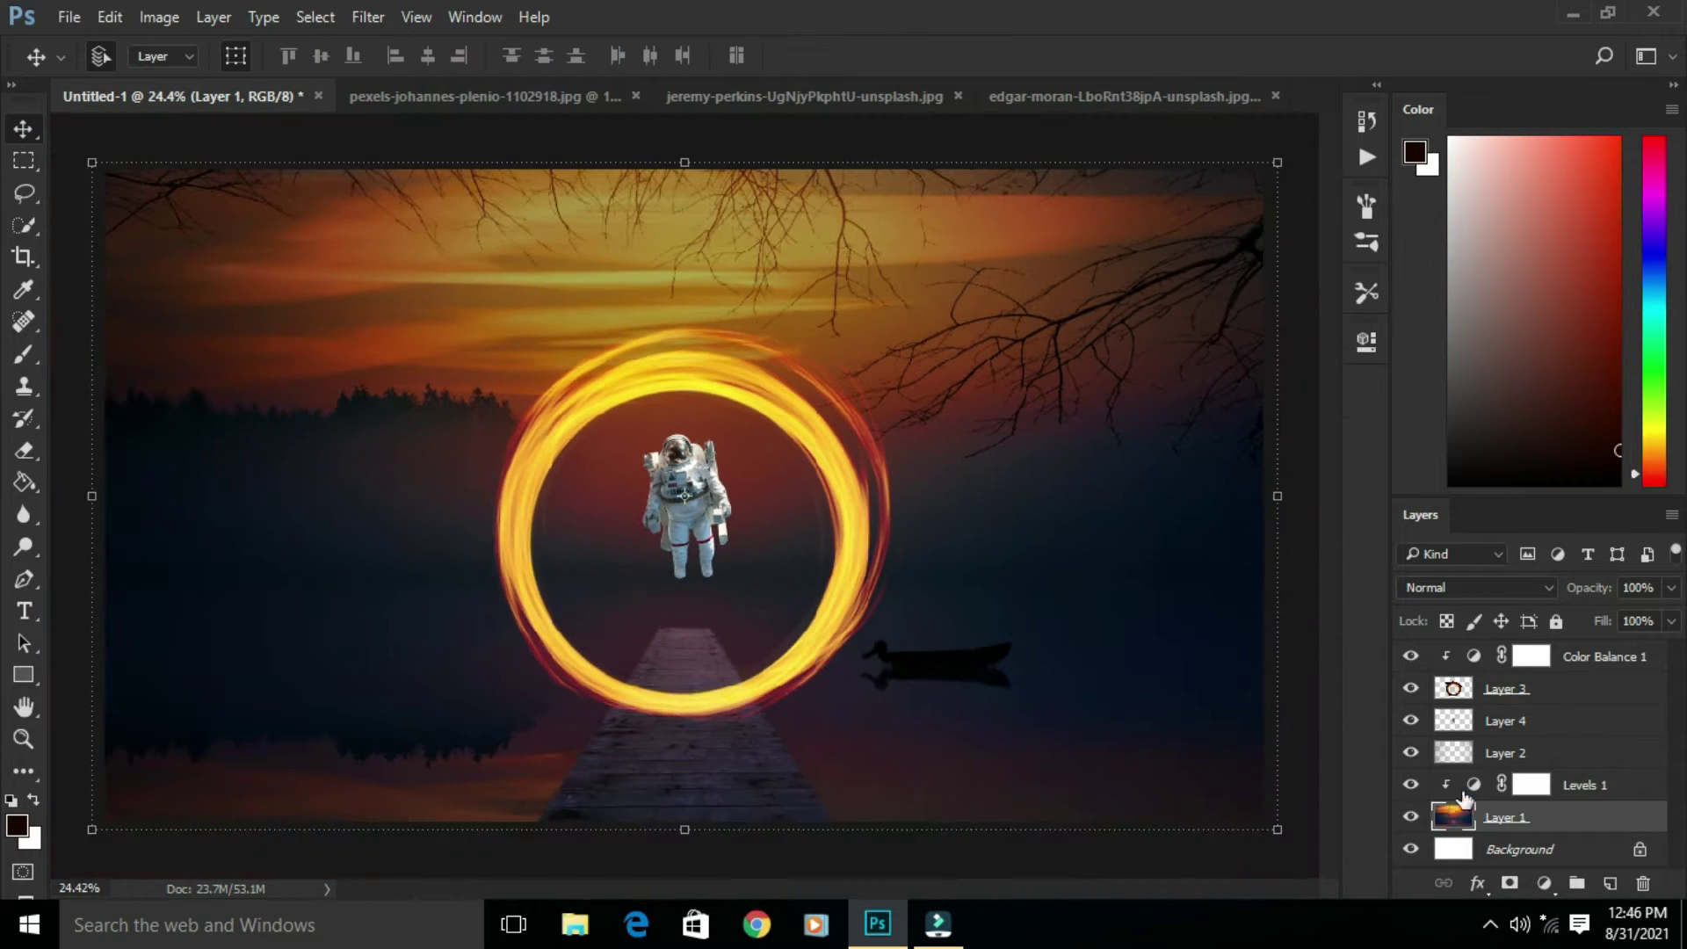
left_click(1498, 689)
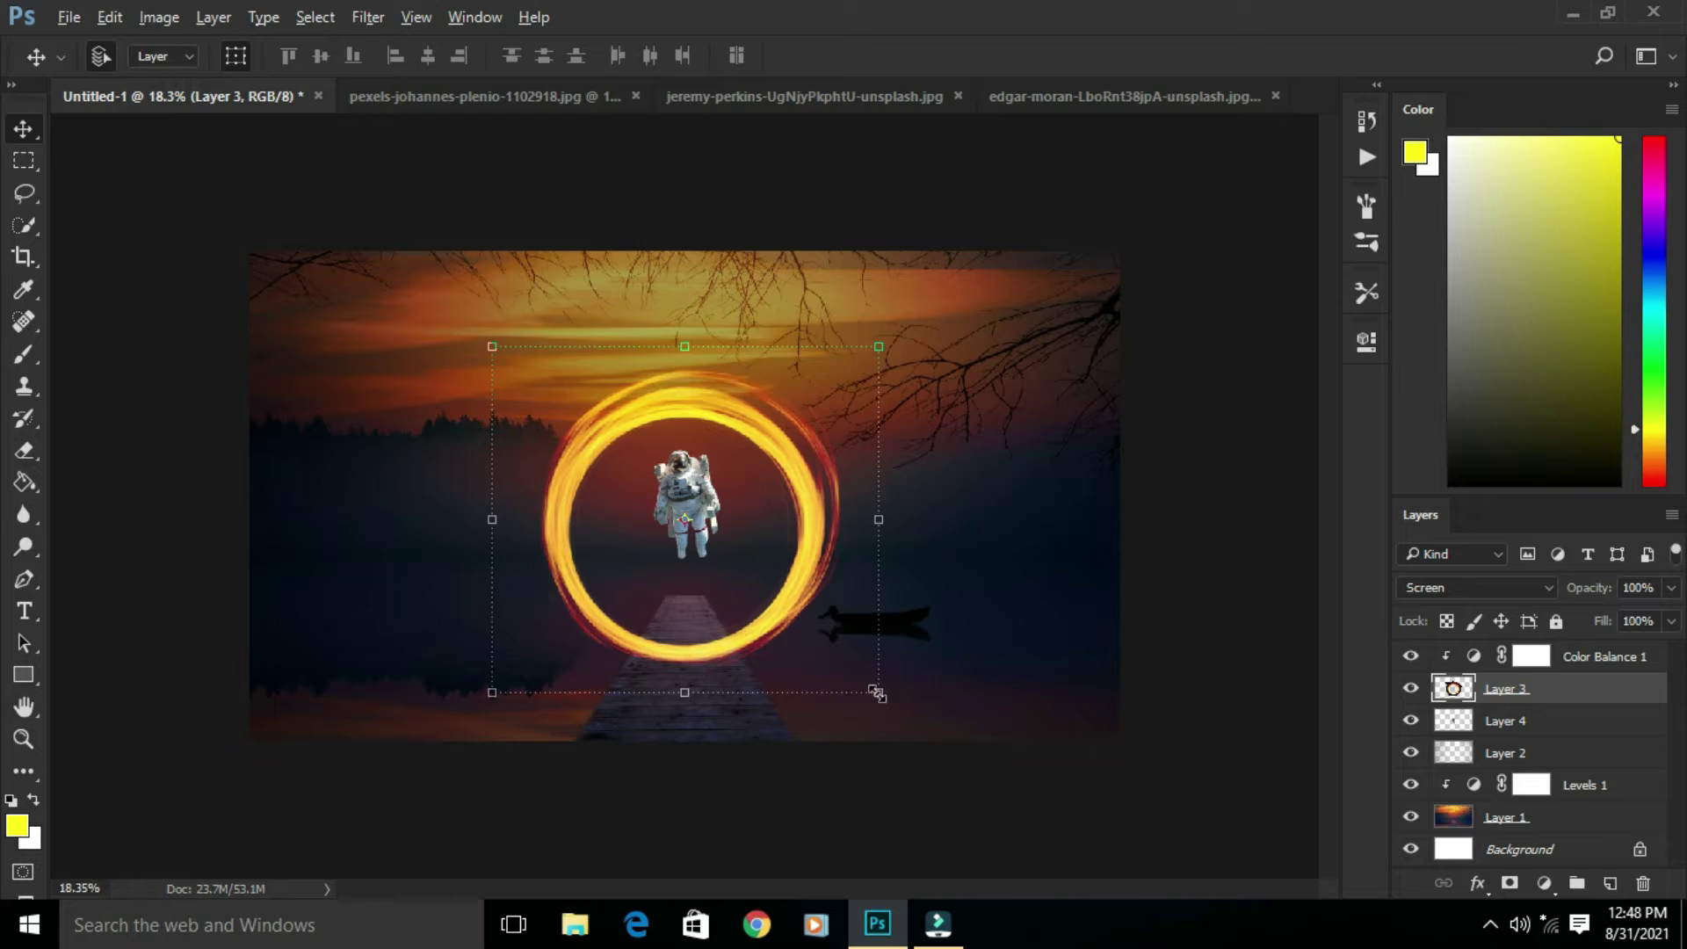
left_click_drag(874, 693, 937, 741)
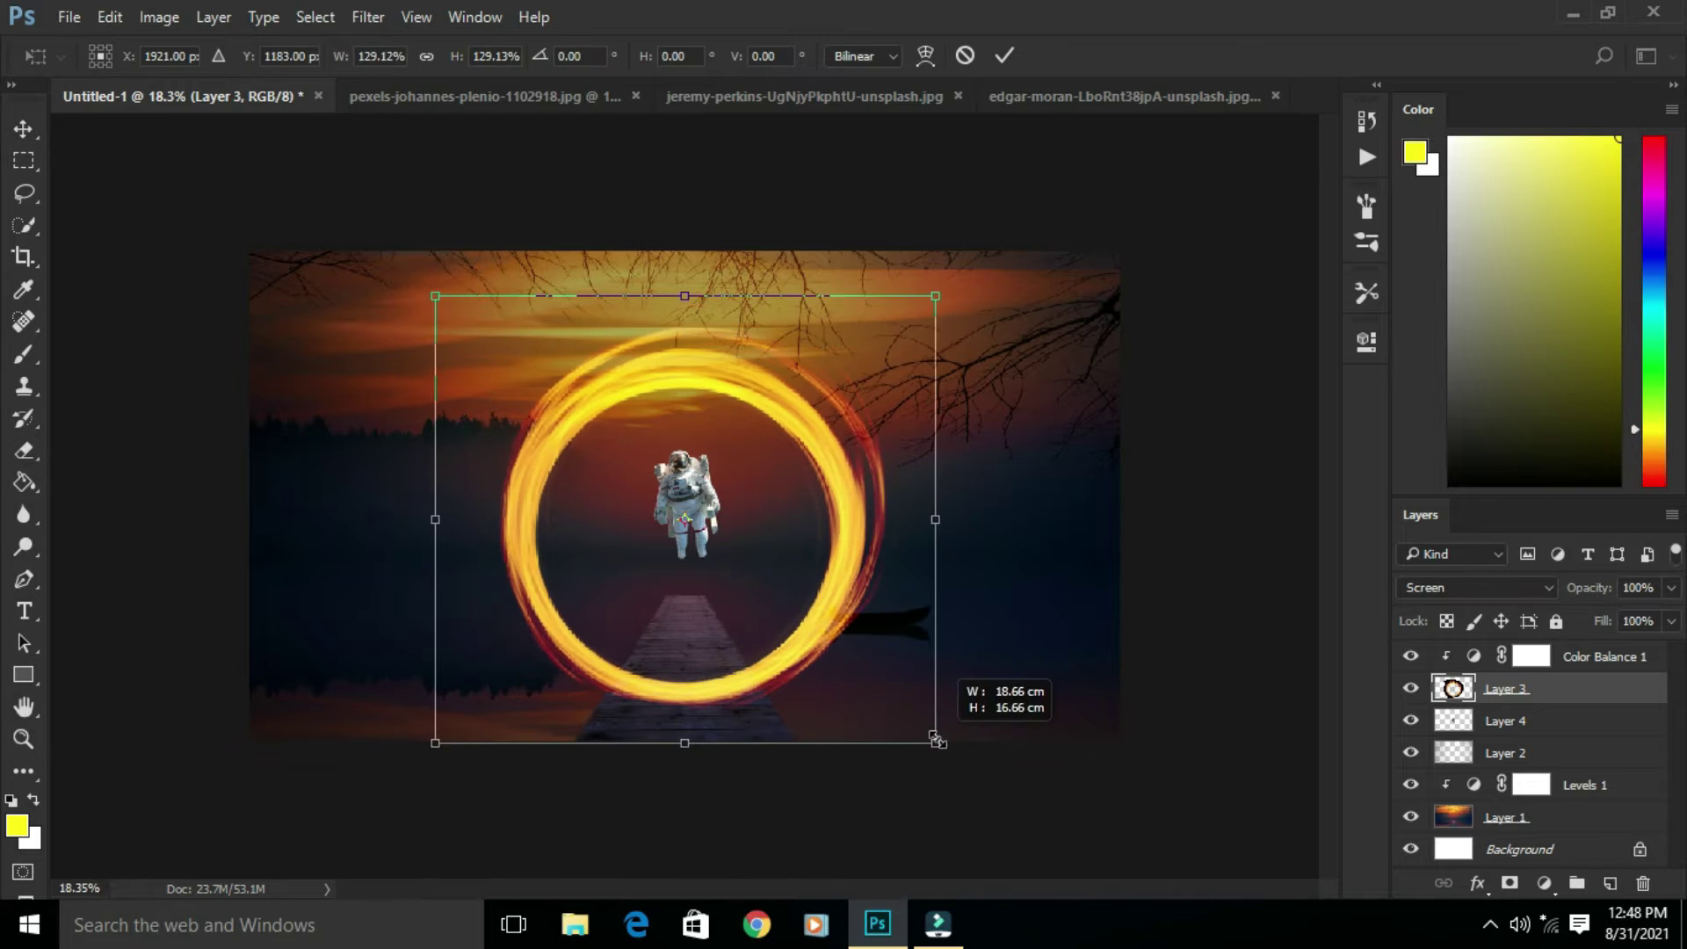
left_click(1004, 56)
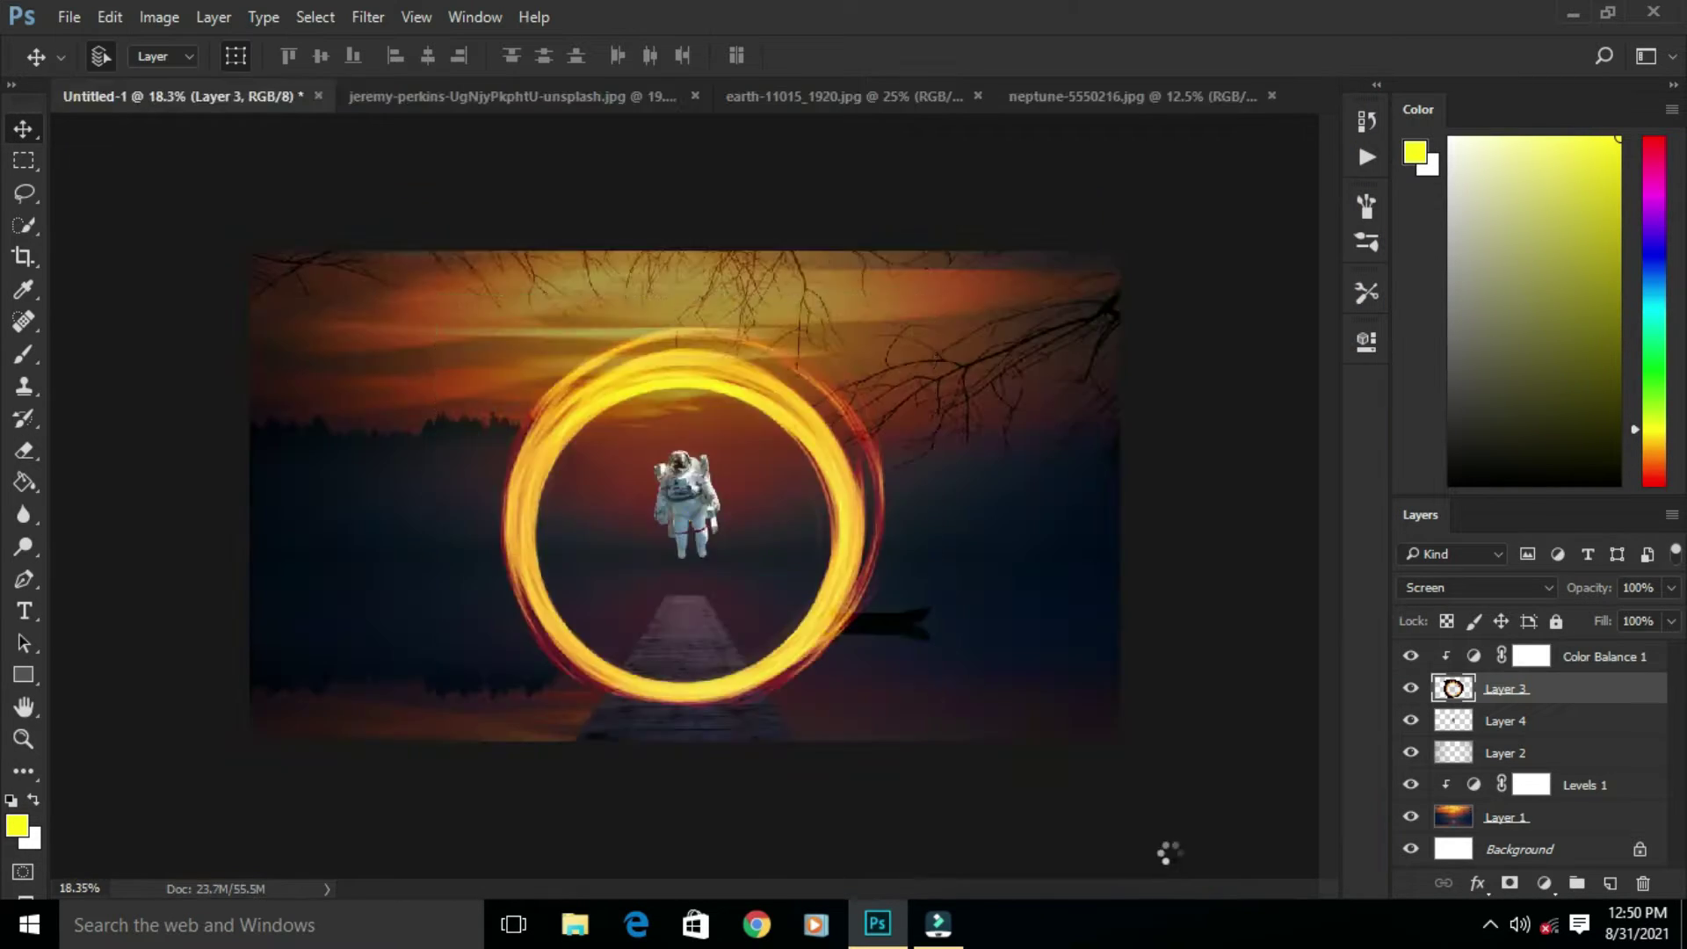
Step: Bring the teal cloud image into Untitled-1 and place its layer directly below Layer 3
left_click(1212, 96)
left_click(287, 104)
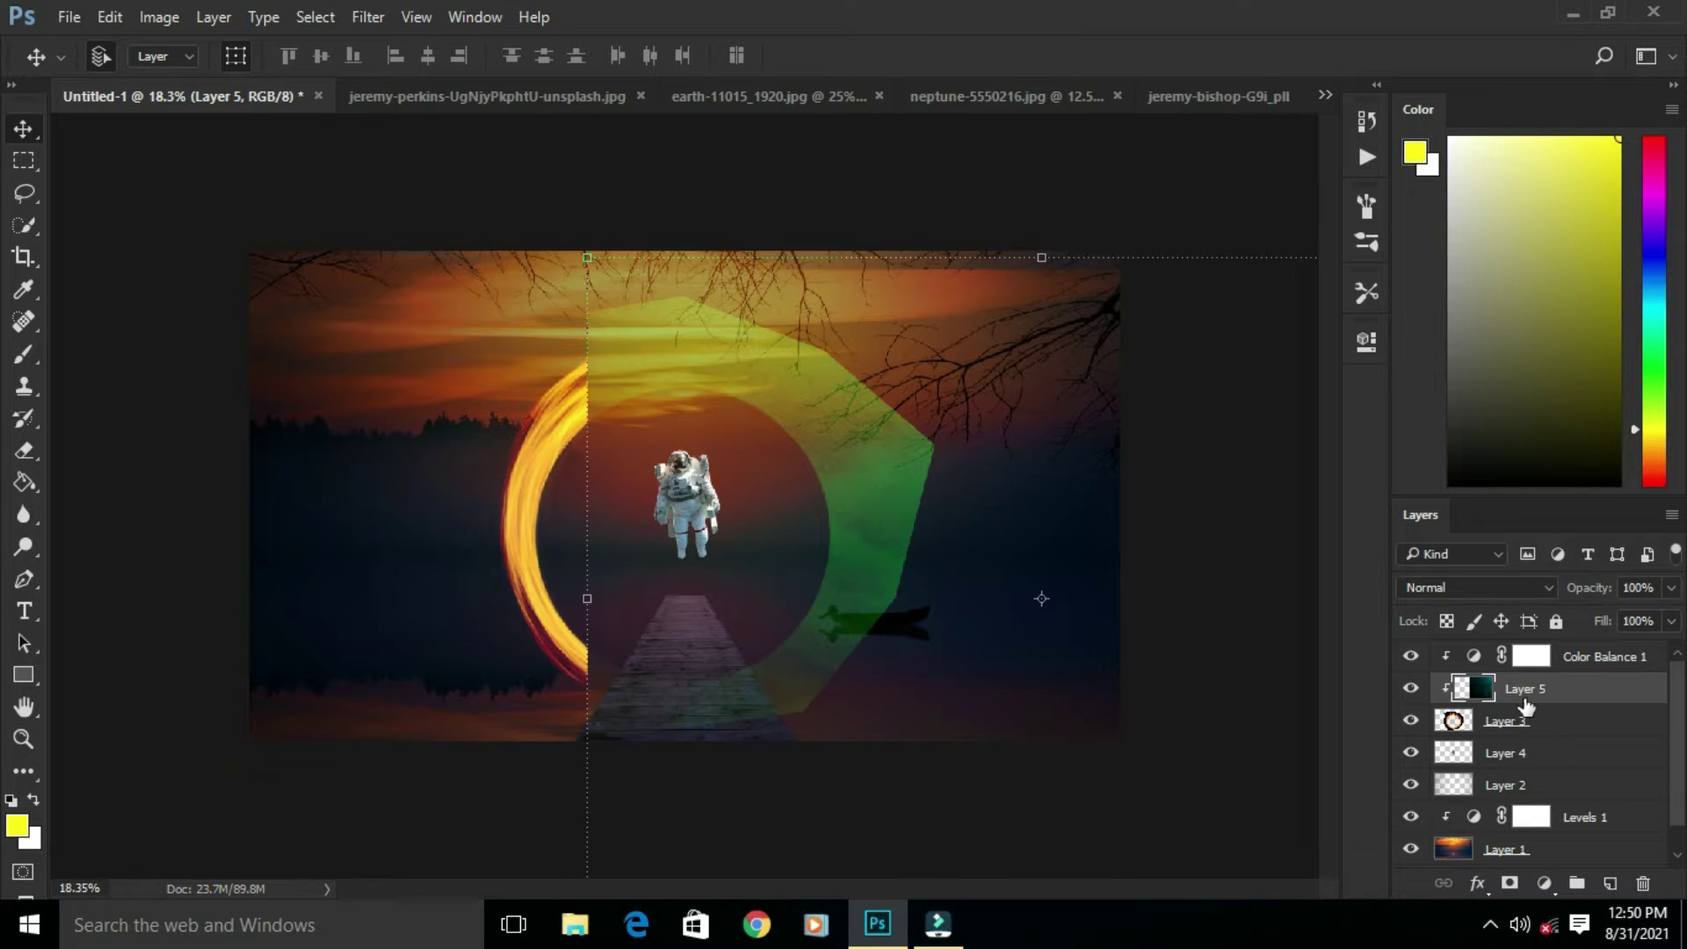
left_click_drag(1527, 687, 1521, 739)
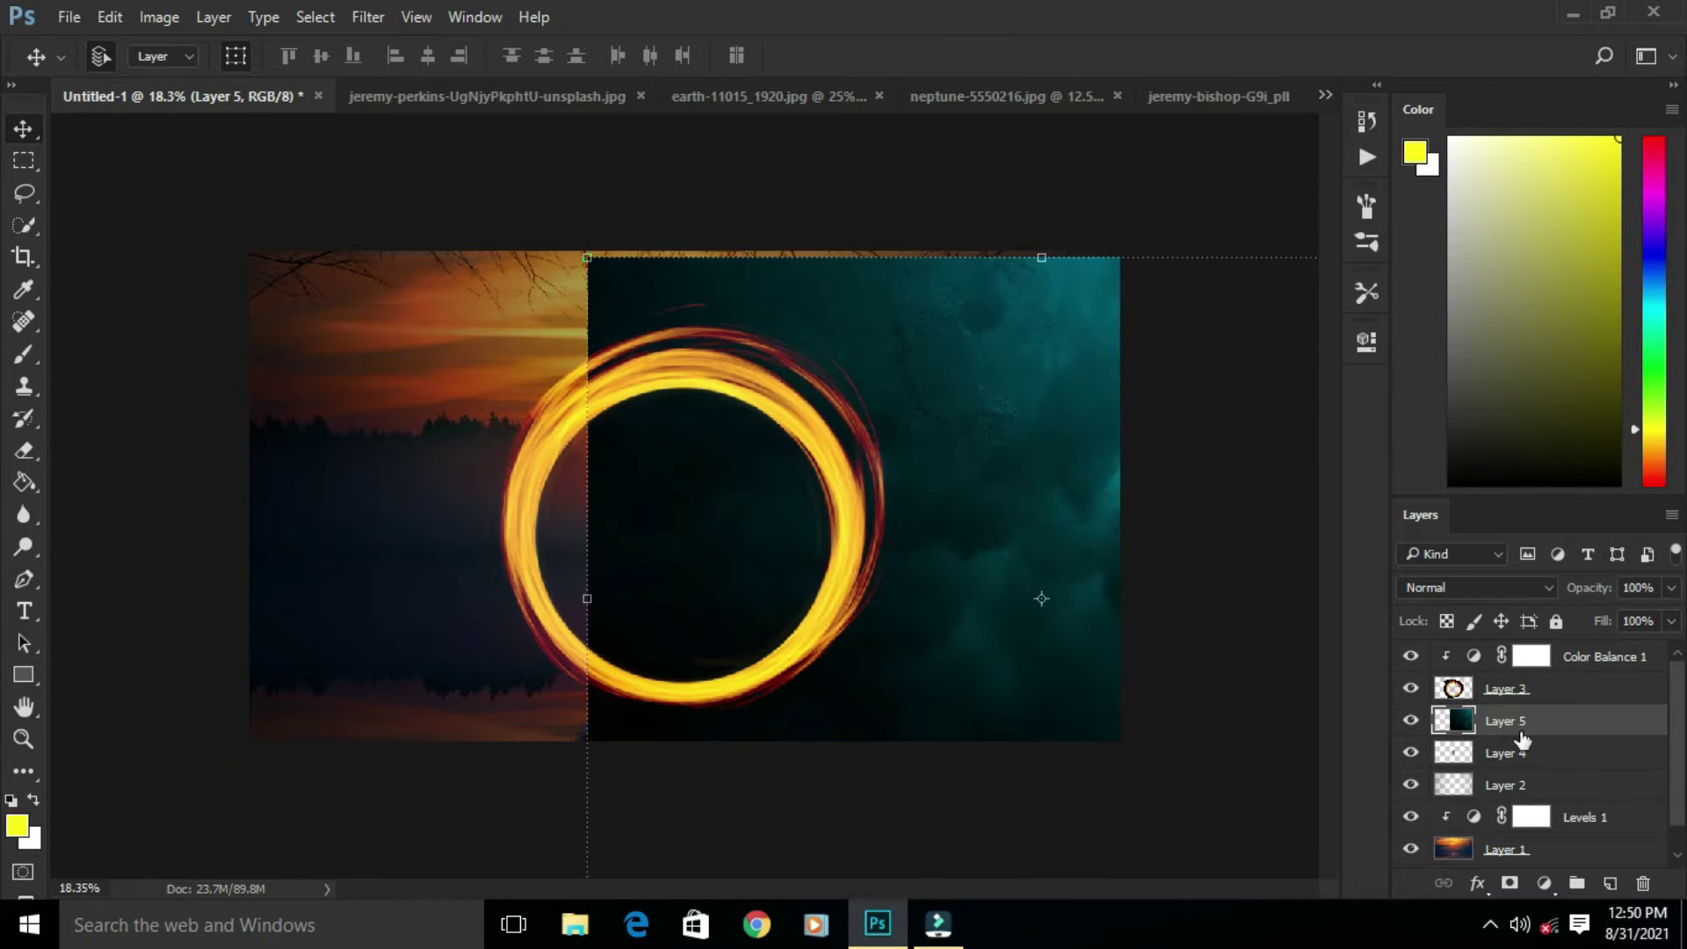
Step: Scale the teal cloud image on Layer 5 to about 33% and centre it inside the fire ring
left_click_drag(1051, 525, 767, 472)
left_click_drag(1210, 208, 870, 346)
left_click_drag(921, 430, 840, 411)
left_click_drag(738, 505, 725, 500)
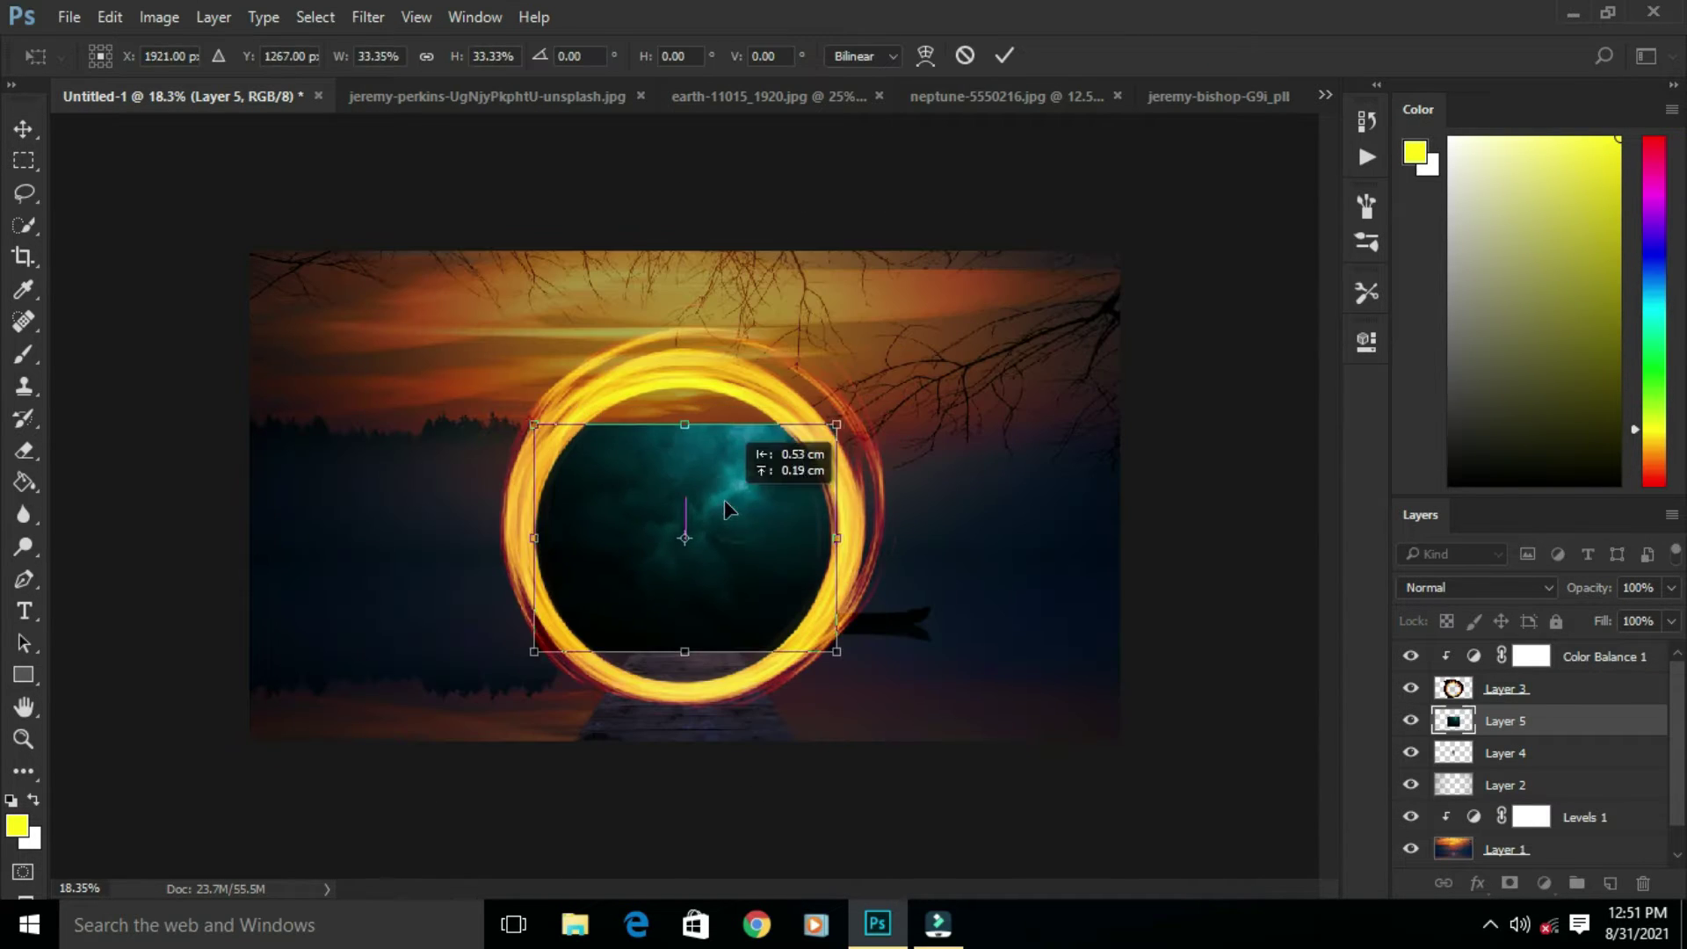
Step: Warp the upper and lower edges of the teal cloud image outward to fill the fire ring and apply the transform
left_click(926, 56)
left_click_drag(735, 424, 700, 337)
left_click_drag(634, 424, 649, 341)
left_click_drag(634, 652, 620, 706)
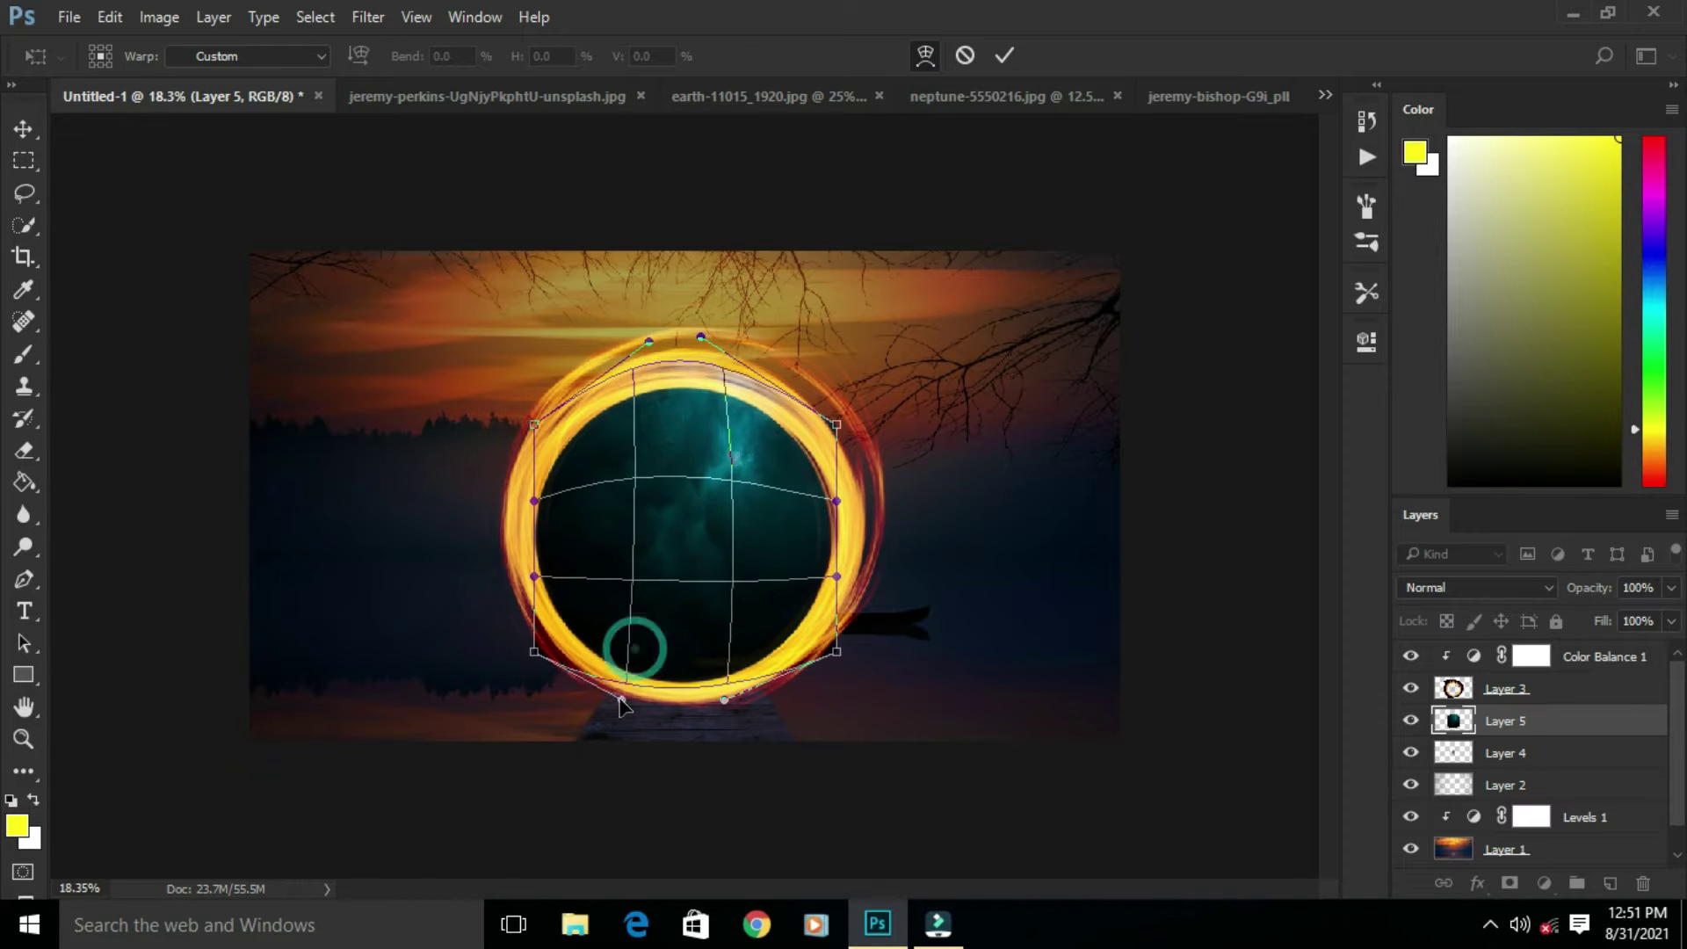
left_click(1004, 56)
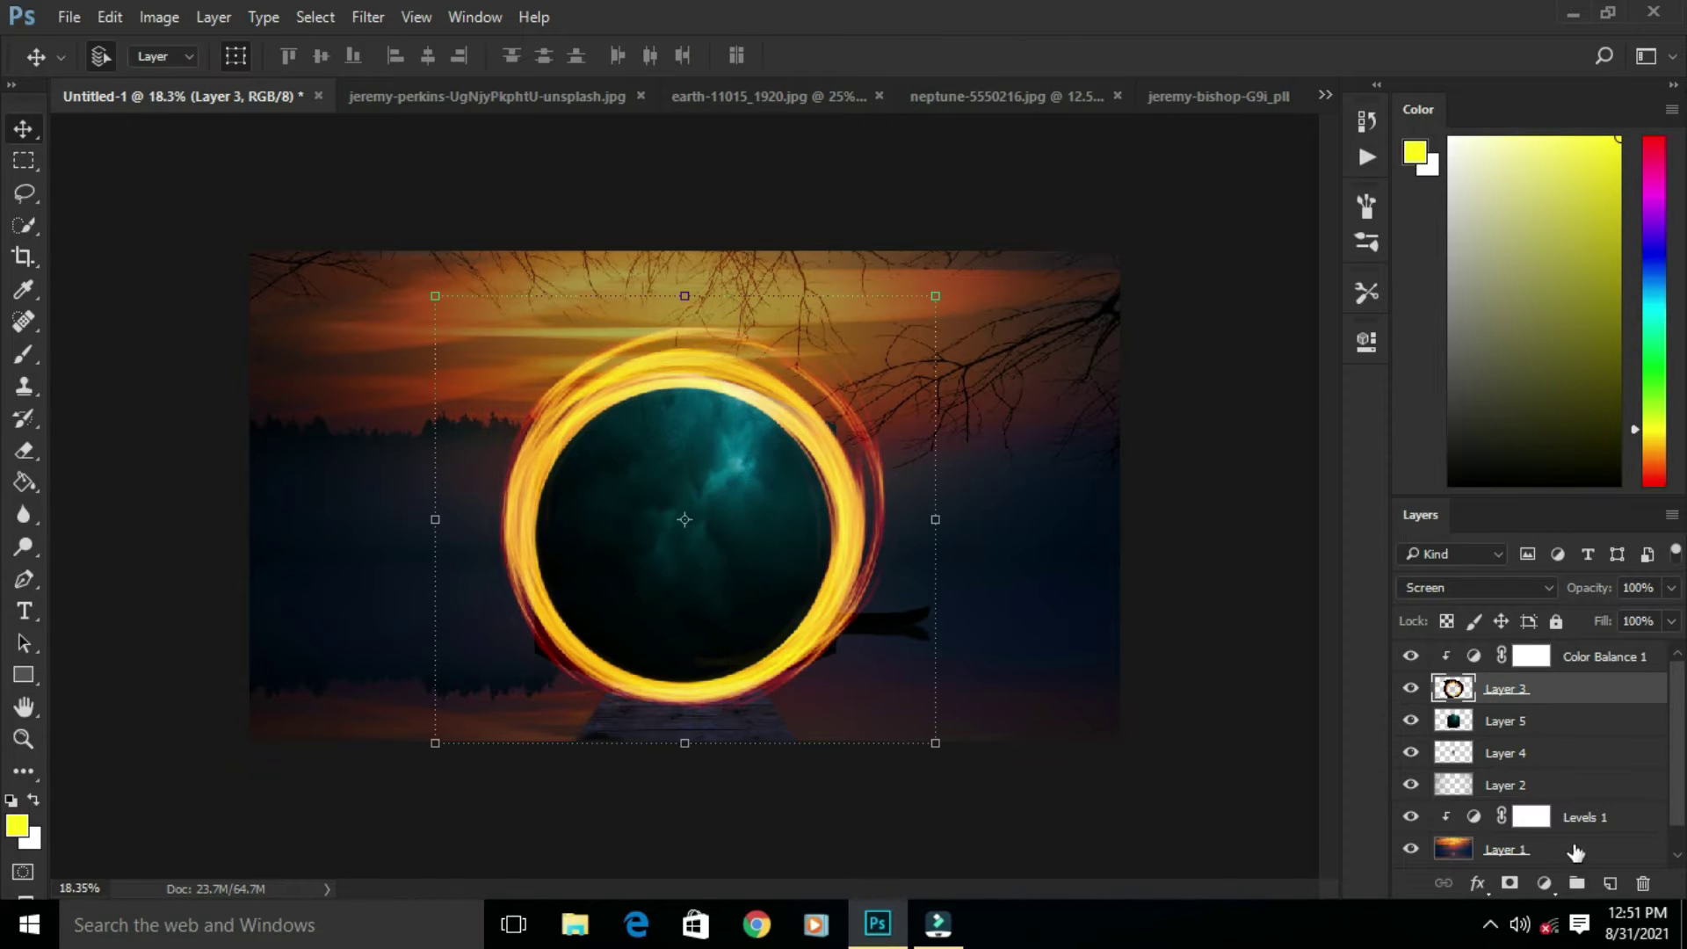
Step: Select the planet in neptune-5550216.jpg with the Quick Selection tool
left_click(985, 97)
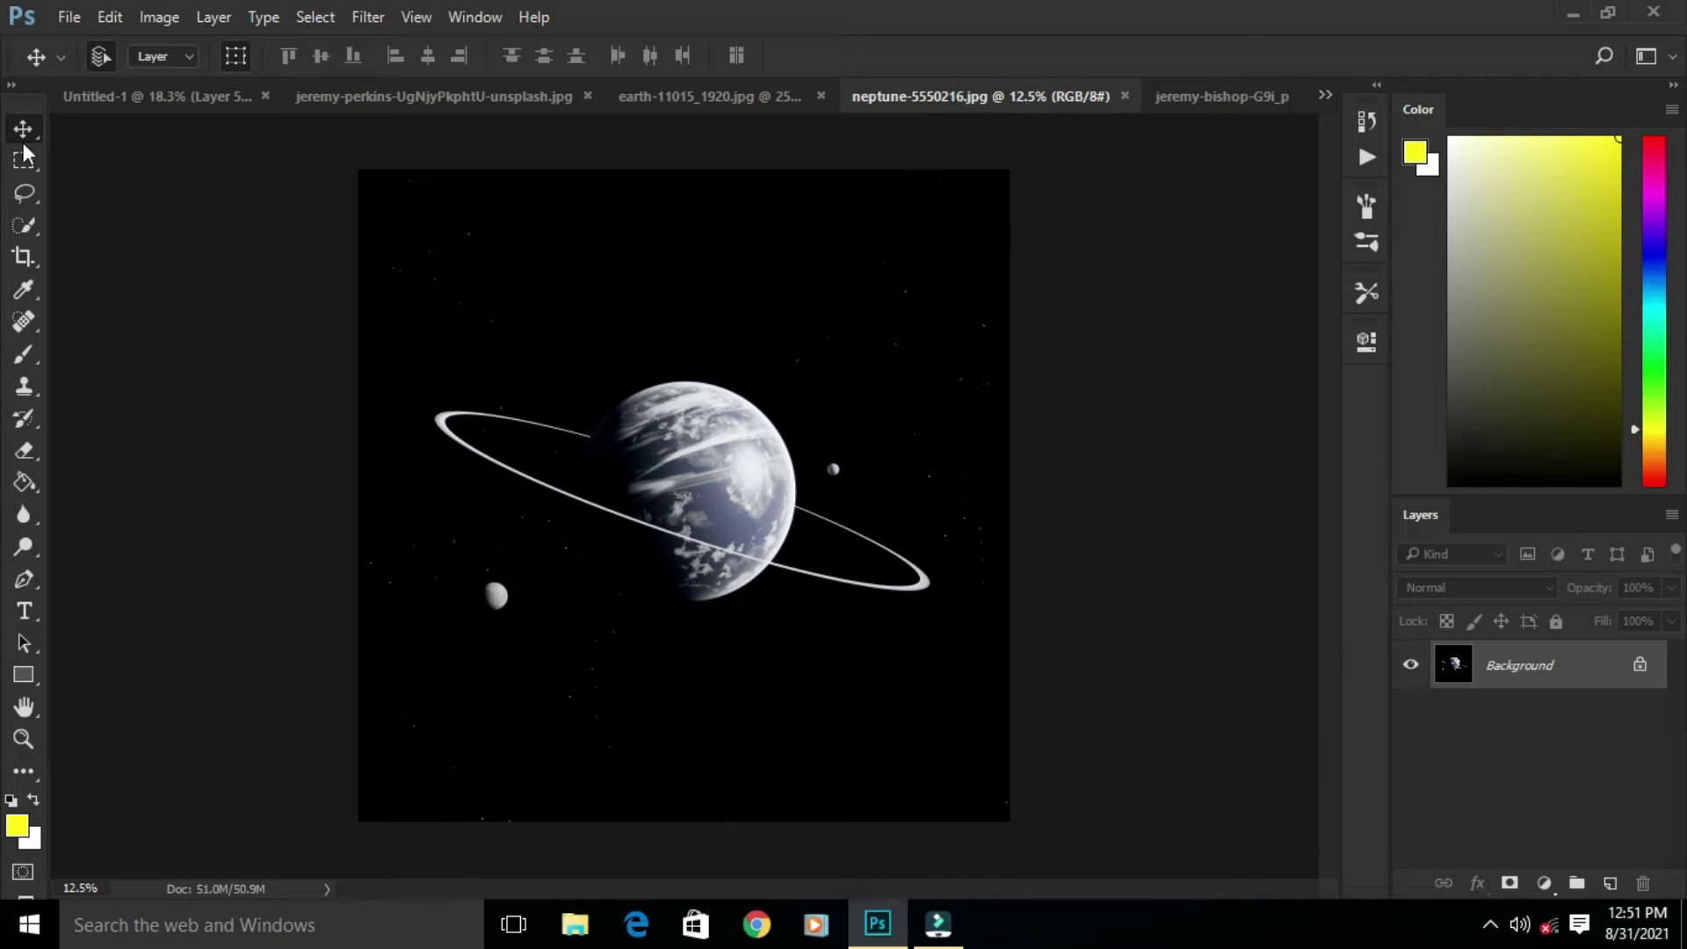
left_click(23, 225)
left_click(114, 227)
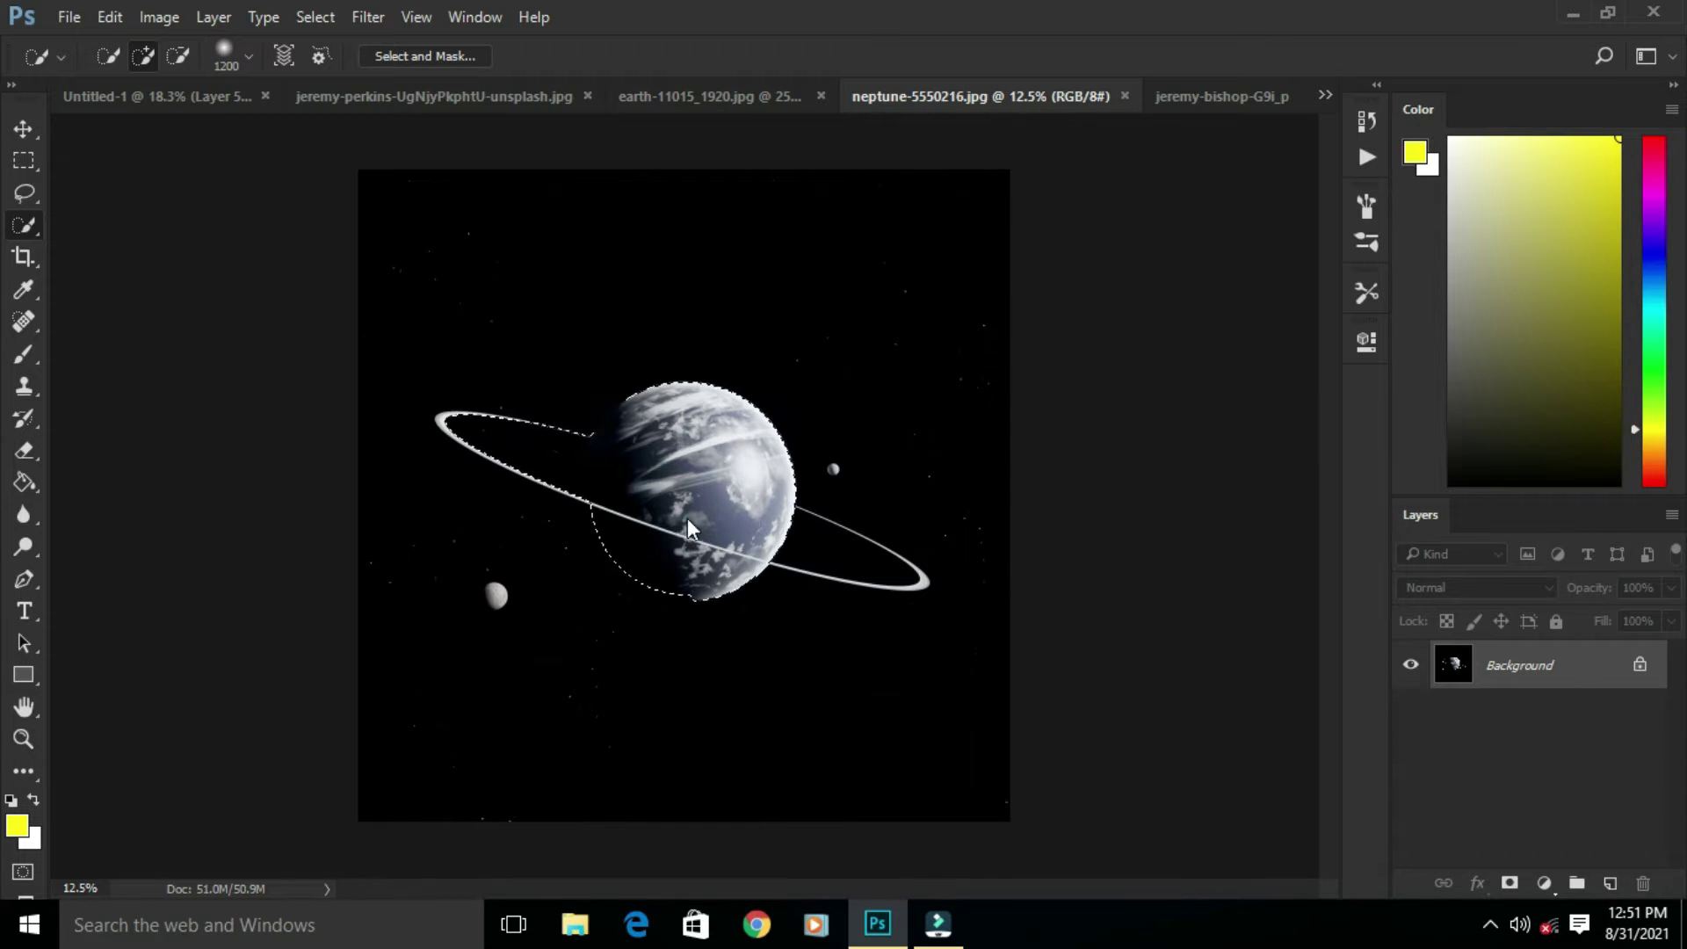
Step: Add the rest of the planet's ring to the selection and subtract the black gap inside it with the Magic Wand at tolerance 37
right_click(24, 226)
left_click(114, 250)
scroll(803, 539, "up", 4)
left_click(964, 584, "shift")
scroll(846, 610, "up", 5)
scroll(847, 610, "down", 8)
scroll(518, 444, "up", 8)
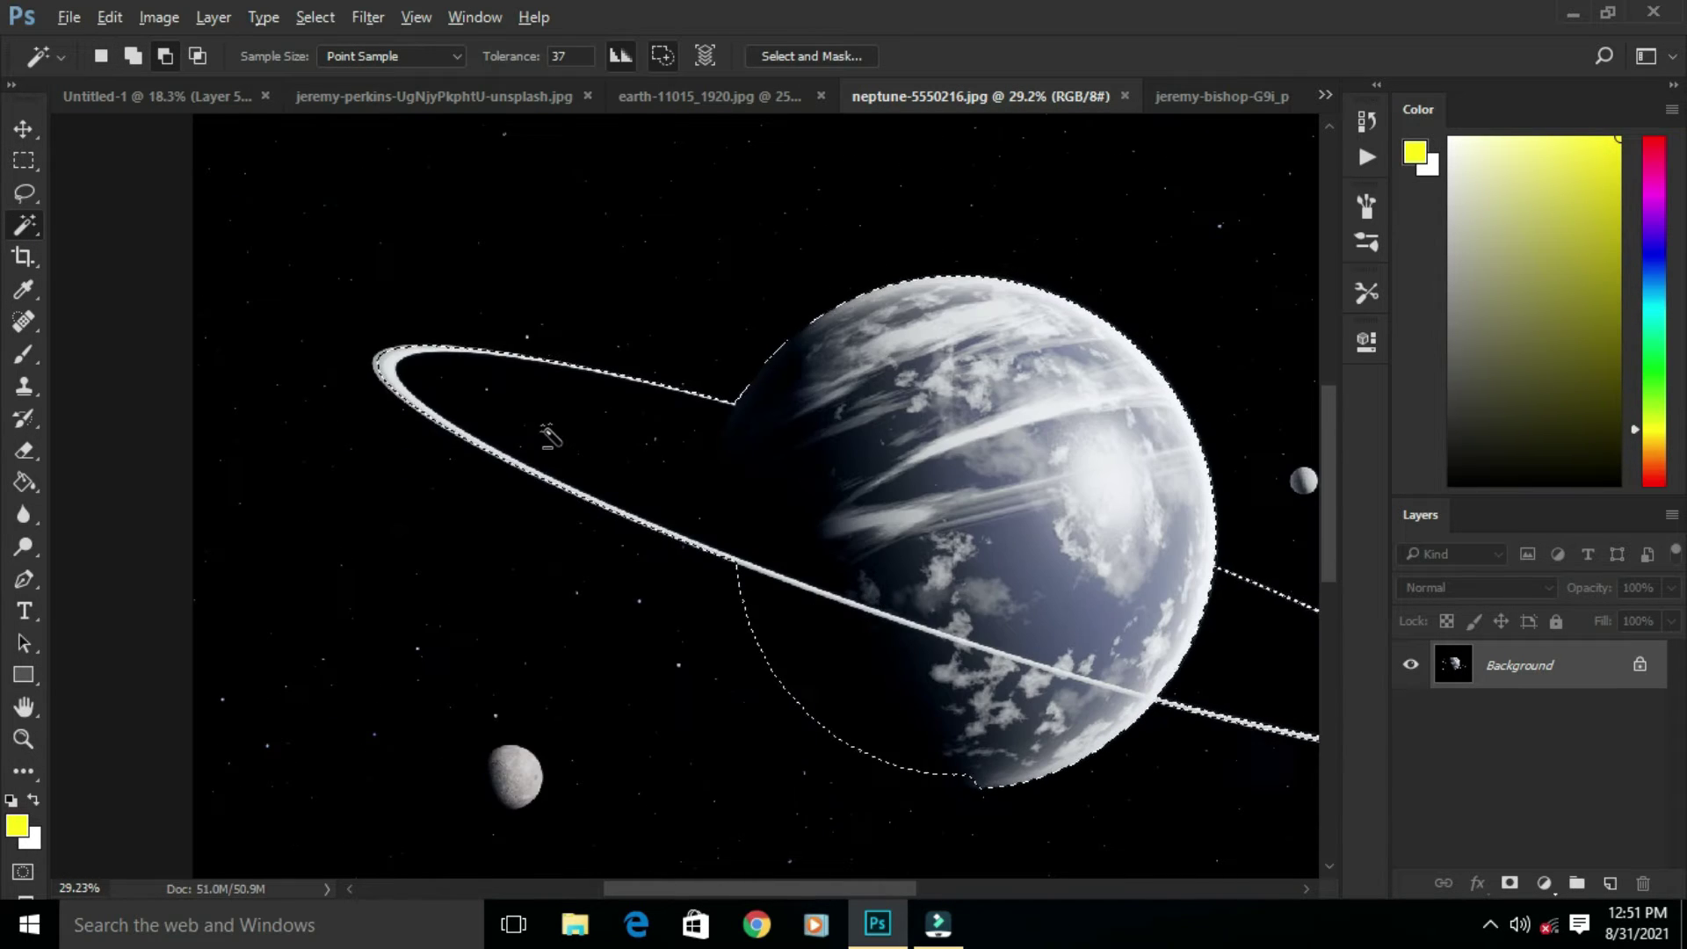
scroll(422, 343, "up", 3)
left_click(778, 498, "alt")
scroll(532, 471, "down", 6)
Step: Add the planet's shadowed side back to the selection with the Lasso tool
left_click(24, 192)
scroll(493, 479, "up", 9)
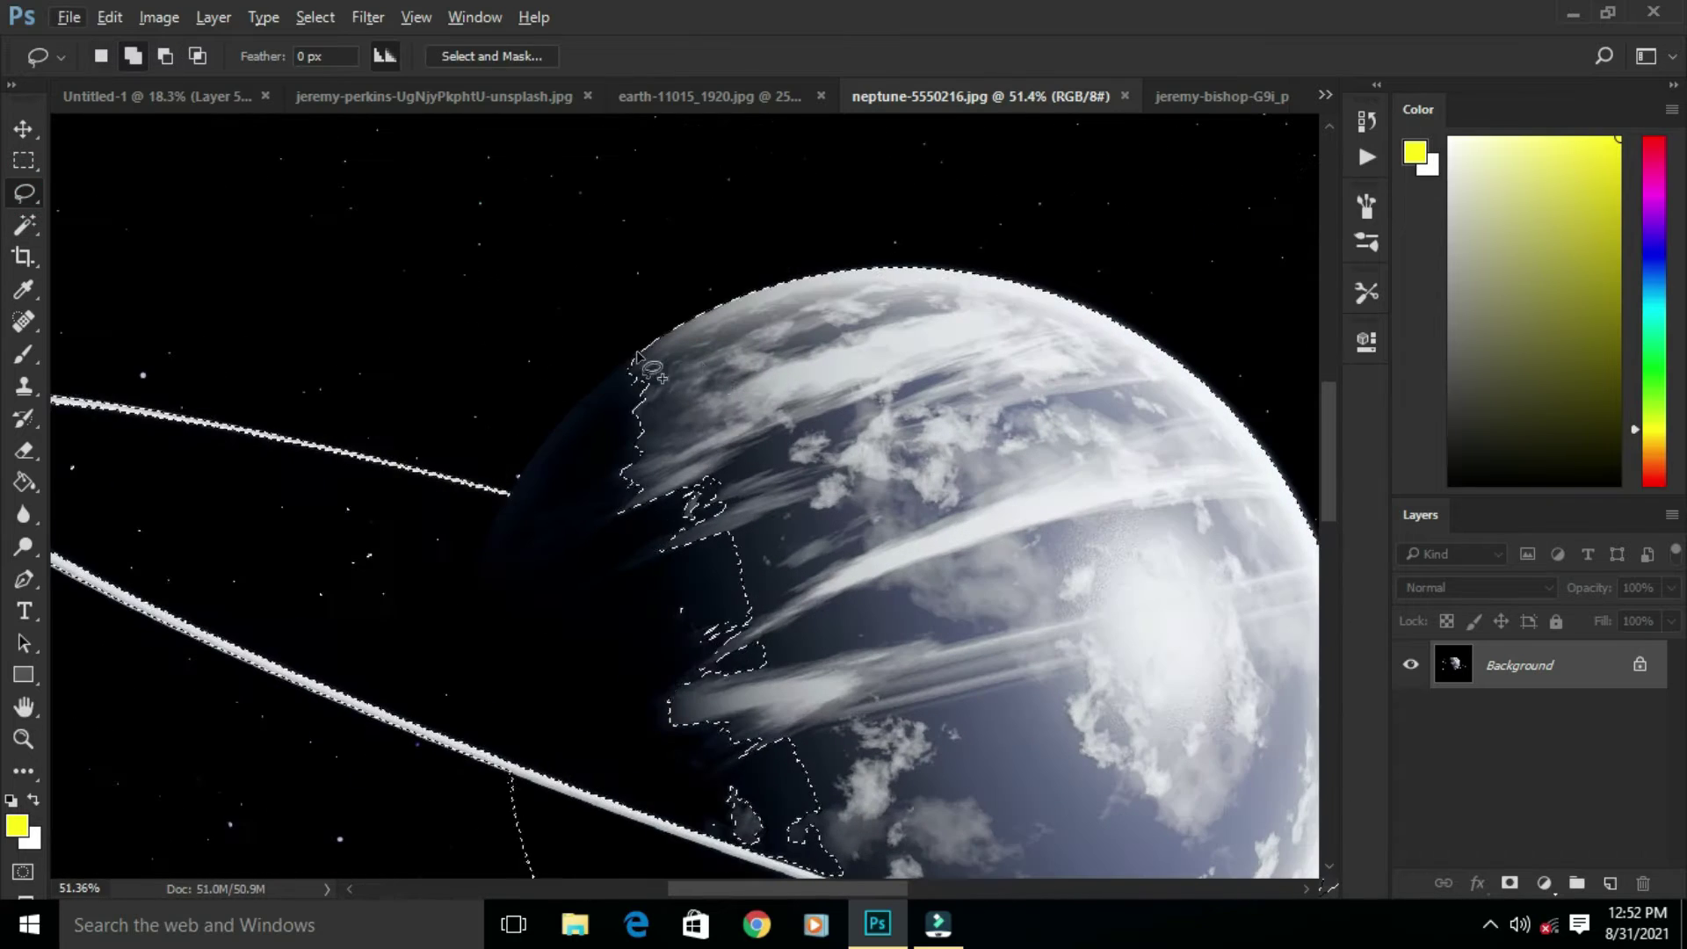
mouse_move(640, 352)
left_mouse_down()
mouse_move(593, 397)
mouse_move(556, 576)
left_mouse_up()
left_click_drag(638, 355, 639, 353)
mouse_move(829, 774)
left_mouse_down()
mouse_move(648, 553)
mouse_move(234, 147)
mouse_move(781, 524)
left_mouse_up()
Step: Move the selected planet into Untitled-1, scale it to about 29% and place it over the left part of the portal
scroll(648, 553, "down", 7)
left_click(24, 129)
left_click_drag(1113, 322, 926, 443)
left_click_drag(752, 555, 706, 516)
left_click_drag(827, 416, 758, 462)
left_click_drag(664, 511, 609, 498)
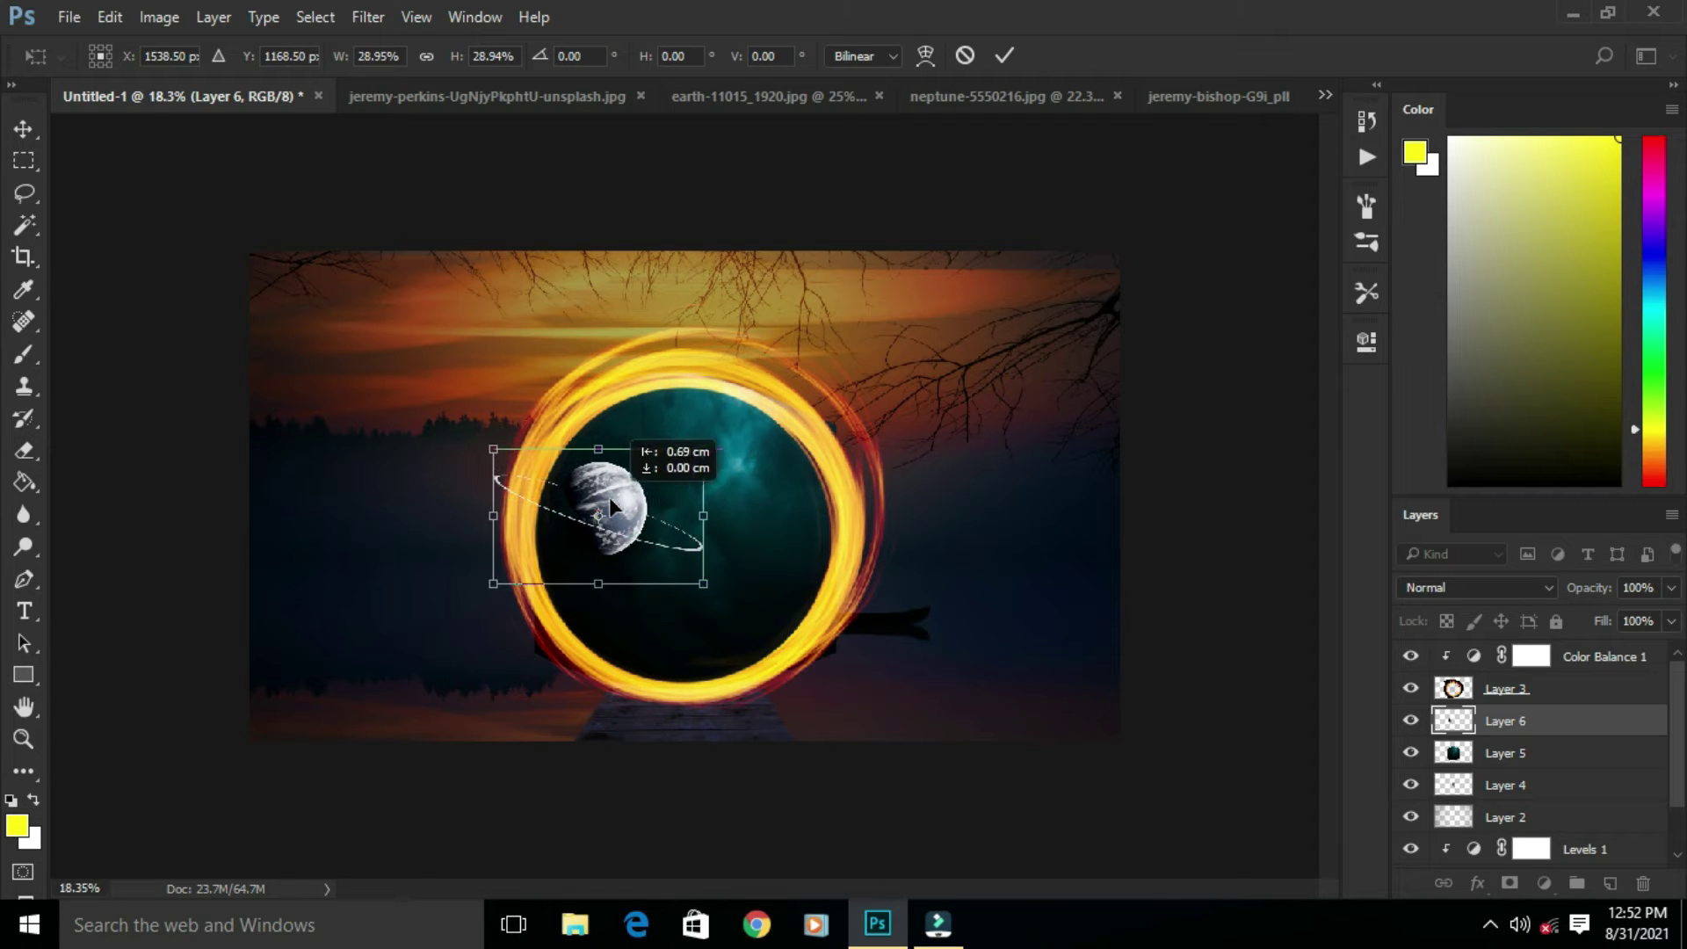
left_click(1005, 56)
Step: Enlarge the planet on Layer 6 and clip it to the teal cloud image on Layer 5
left_click(616, 508)
left_click(1512, 719)
mouse_move(705, 585)
left_mouse_down()
mouse_move(840, 787)
mouse_move(704, 582)
left_mouse_up()
left_click(1005, 56)
right_click(1481, 728)
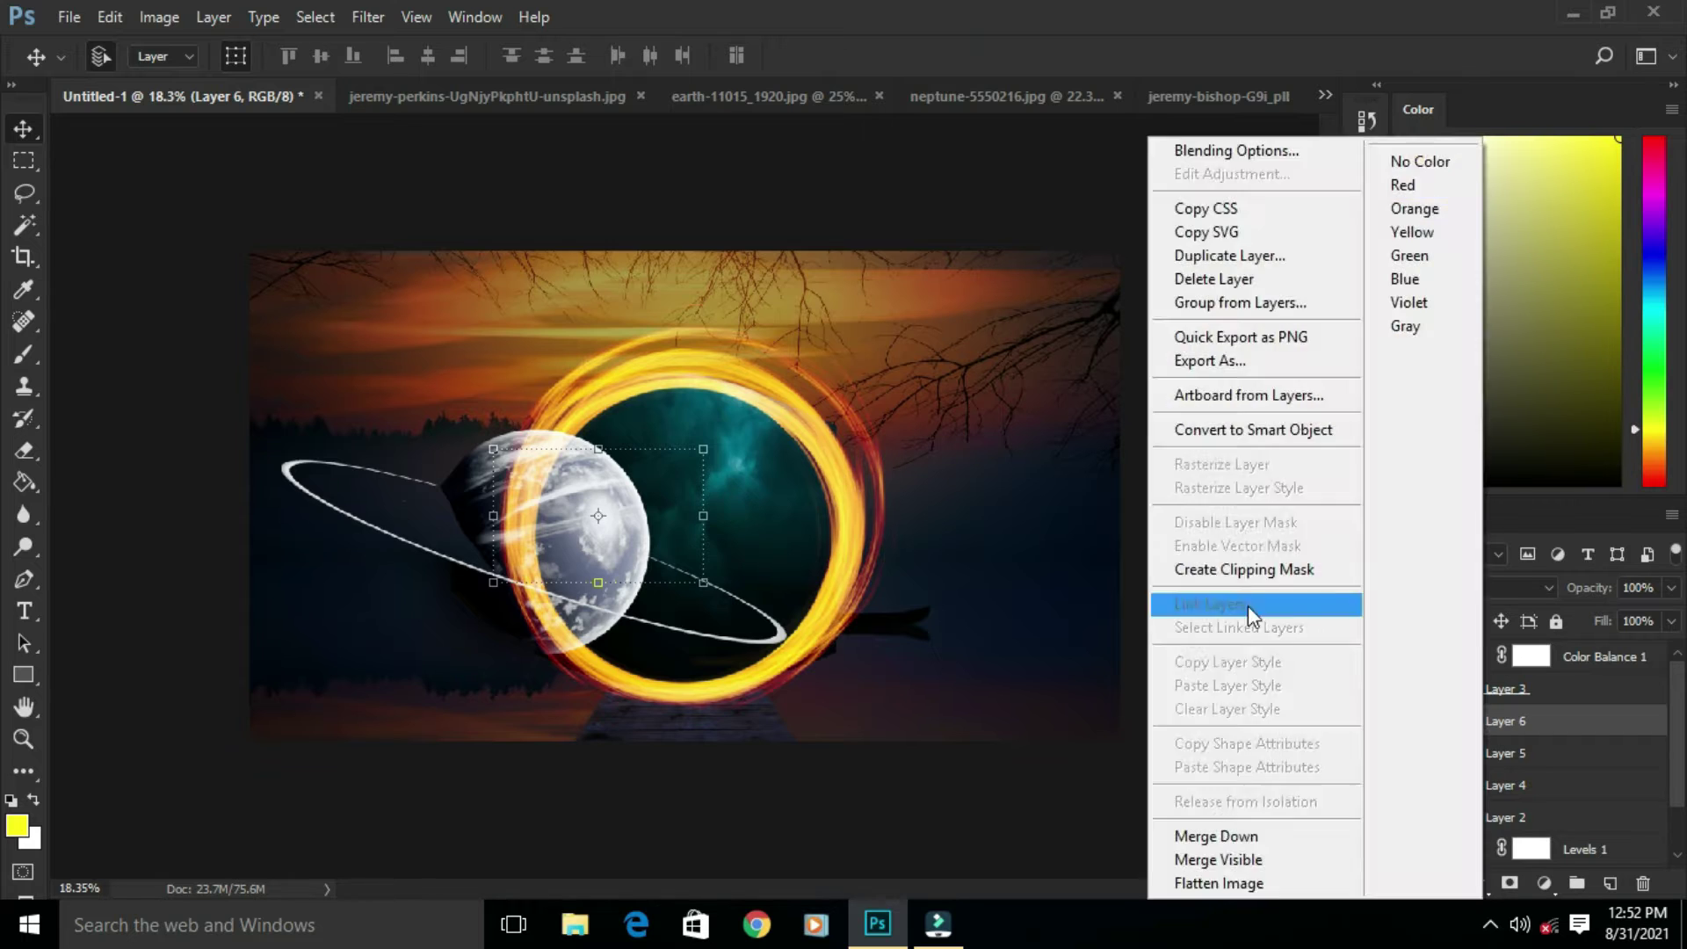
left_click(1244, 569)
left_click(580, 570)
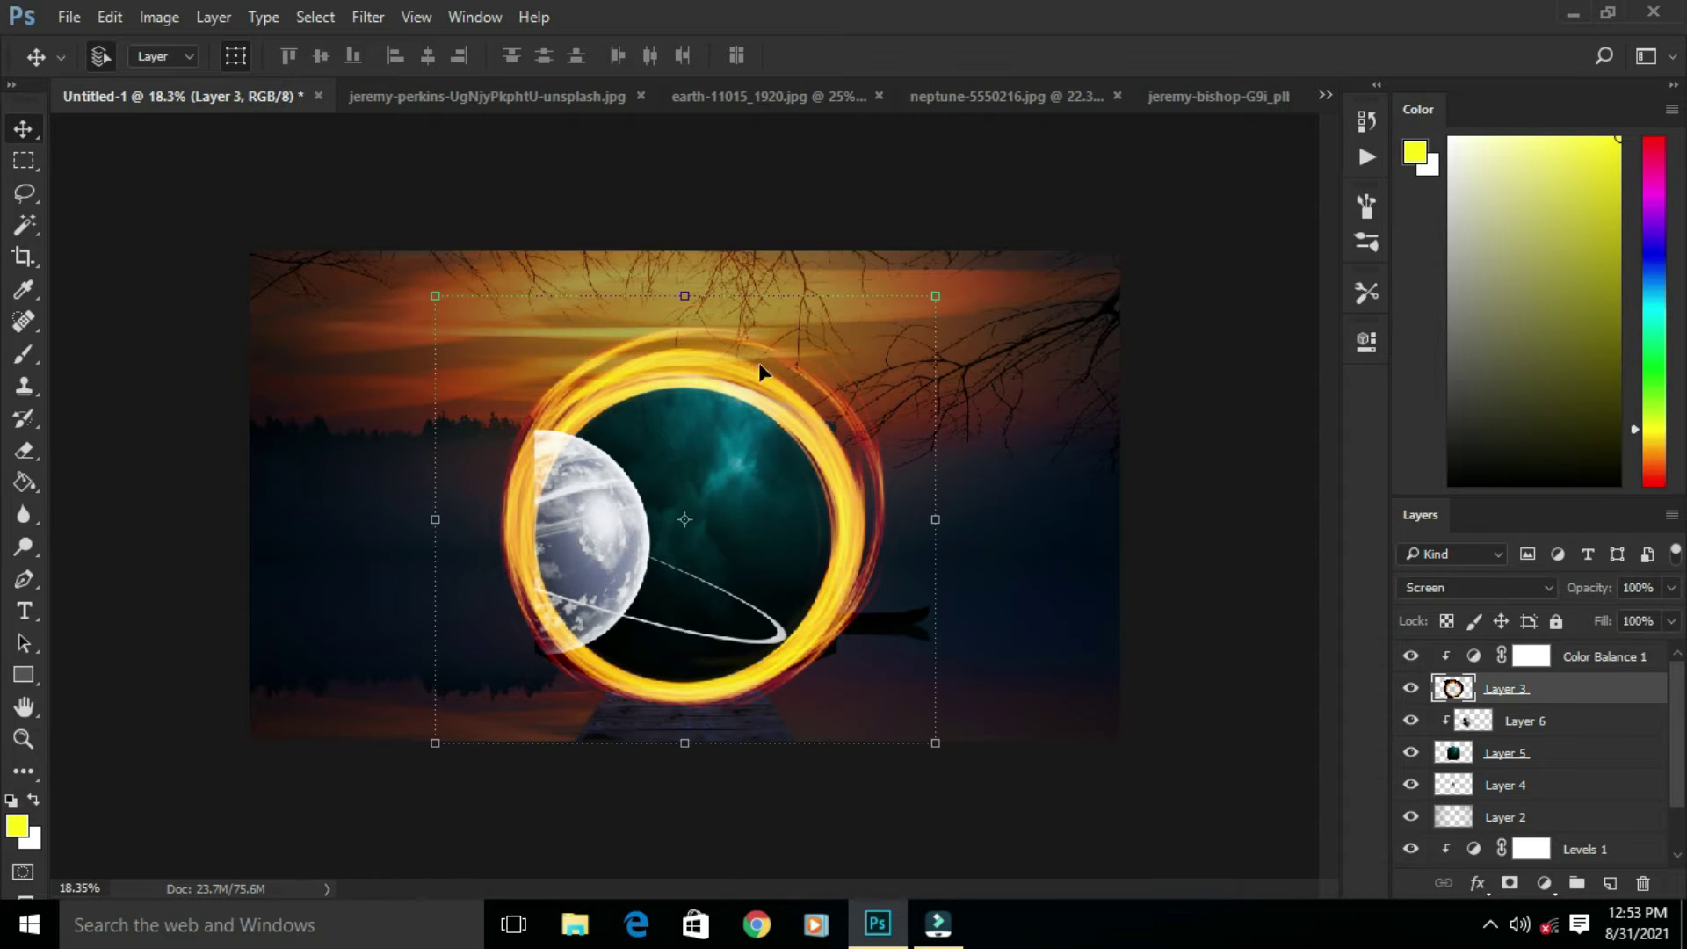
key("ctrl+t")
left_click(919, 62)
left_click_drag(936, 743, 806, 641)
key("ctrl+z")
left_click(1005, 56)
Step: Warp the lower corners of the teal cloud image on Layer 5 inward behind the fire ring and apply the transform
left_click(1507, 753)
key("ctrl+t")
left_click(923, 56)
left_click_drag(534, 689, 555, 647)
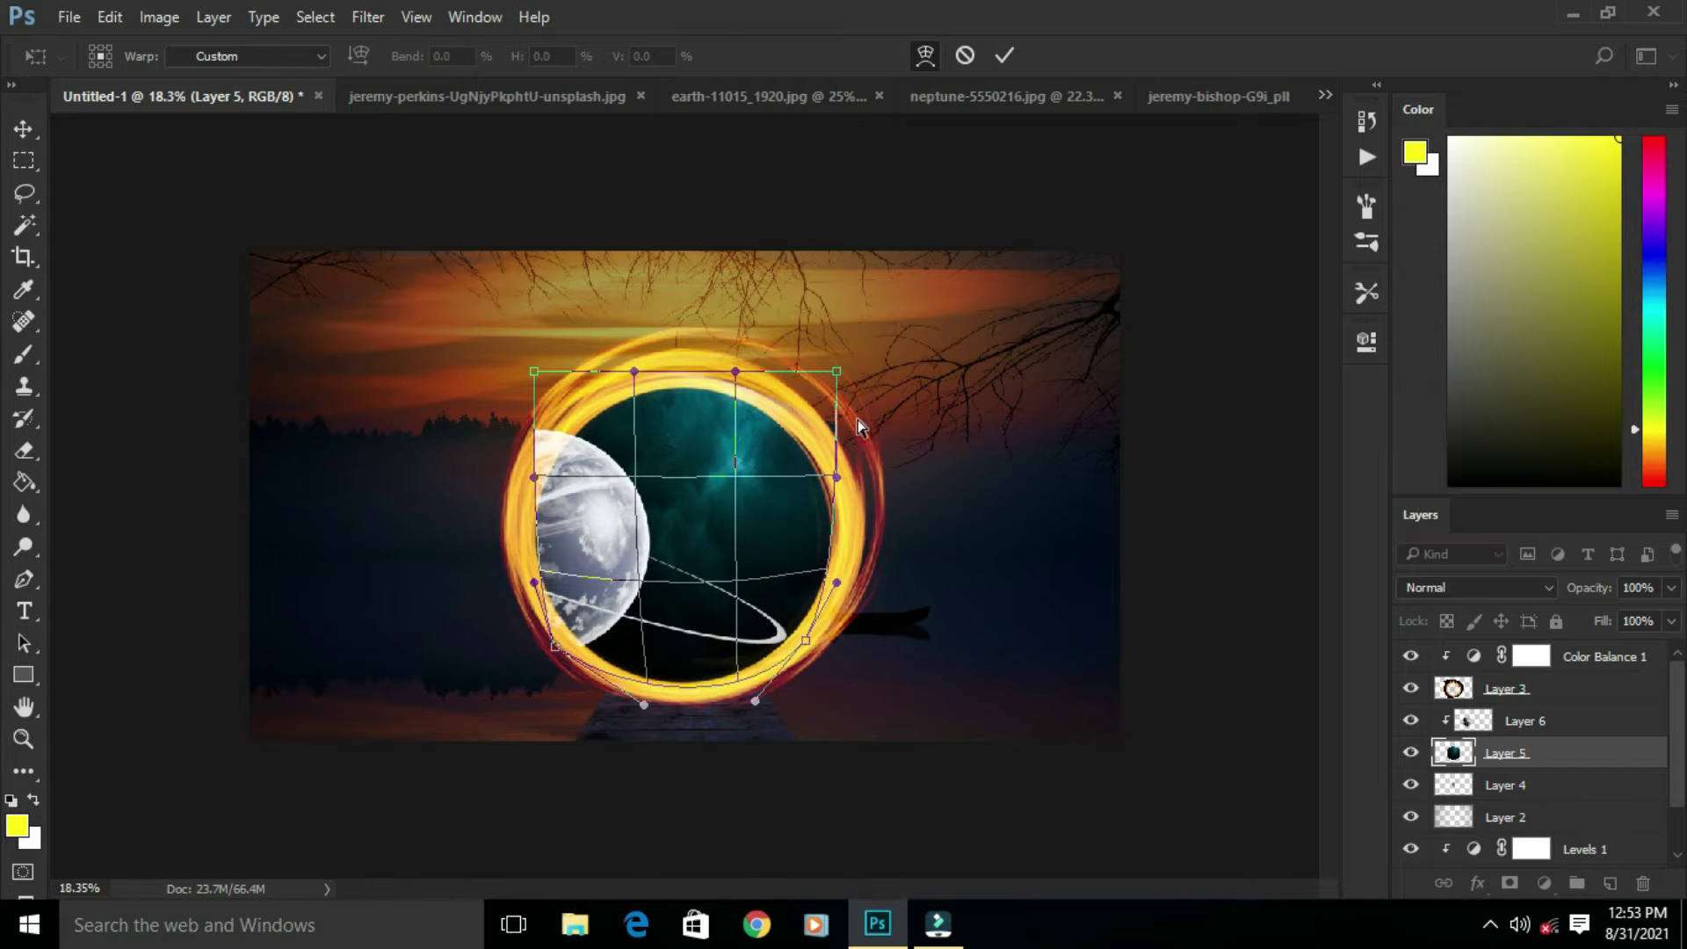
left_click(1004, 56)
Step: Nudge the planet on Layer 6 slightly to the left inside the portal
left_click(578, 524)
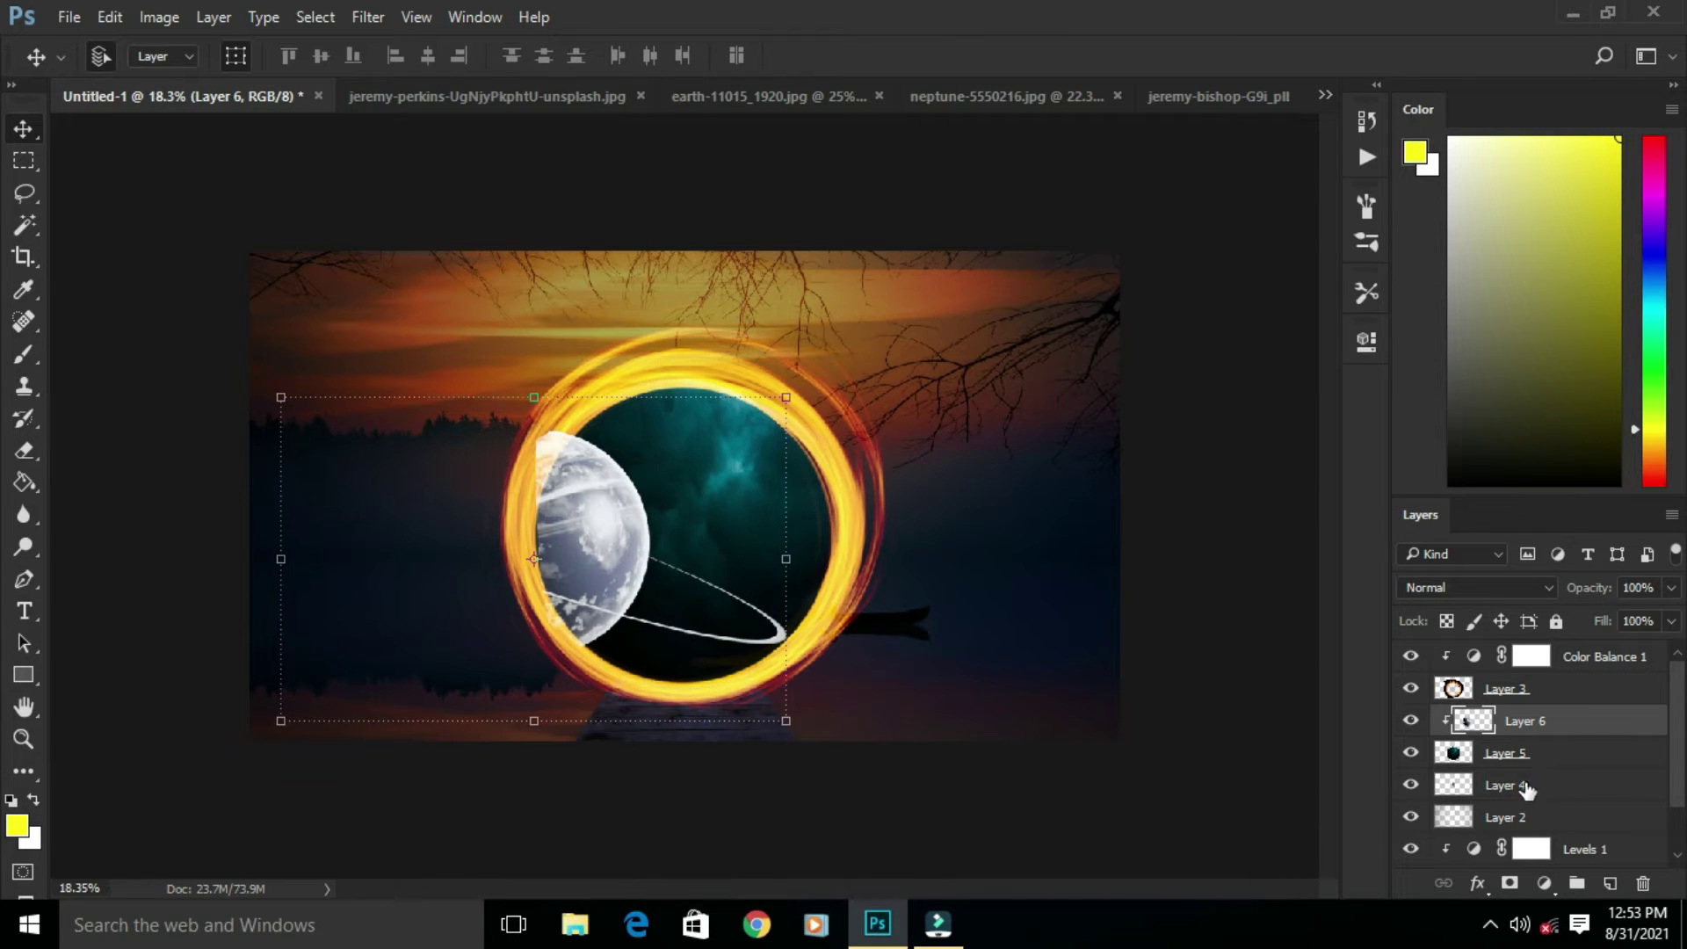
key("shift+Left")
key("shift+Left")
key("shift+Left")
key("shift+Left")
key("shift+Left")
key("shift+Left")
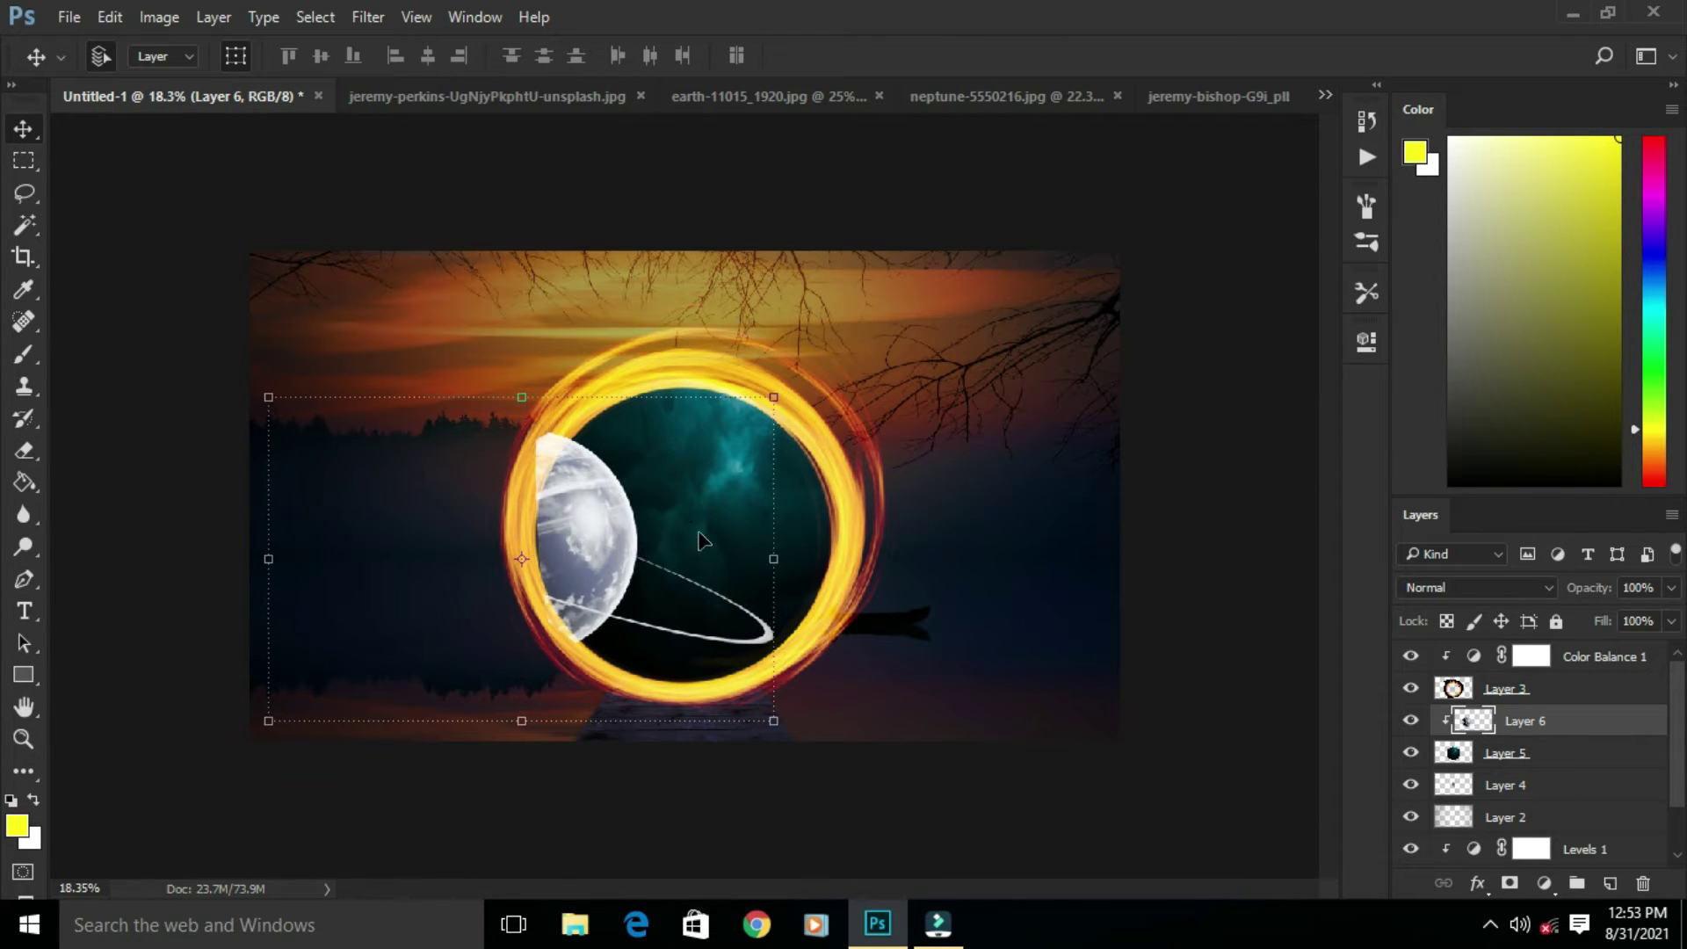
Step: Stretch the teal cloud image on Layer 5 leftward to about 104.7% width and apply the transform
left_click(520, 531)
left_click(428, 523)
left_click(1005, 56)
left_click(1498, 754)
left_click_drag(536, 532, 523, 532)
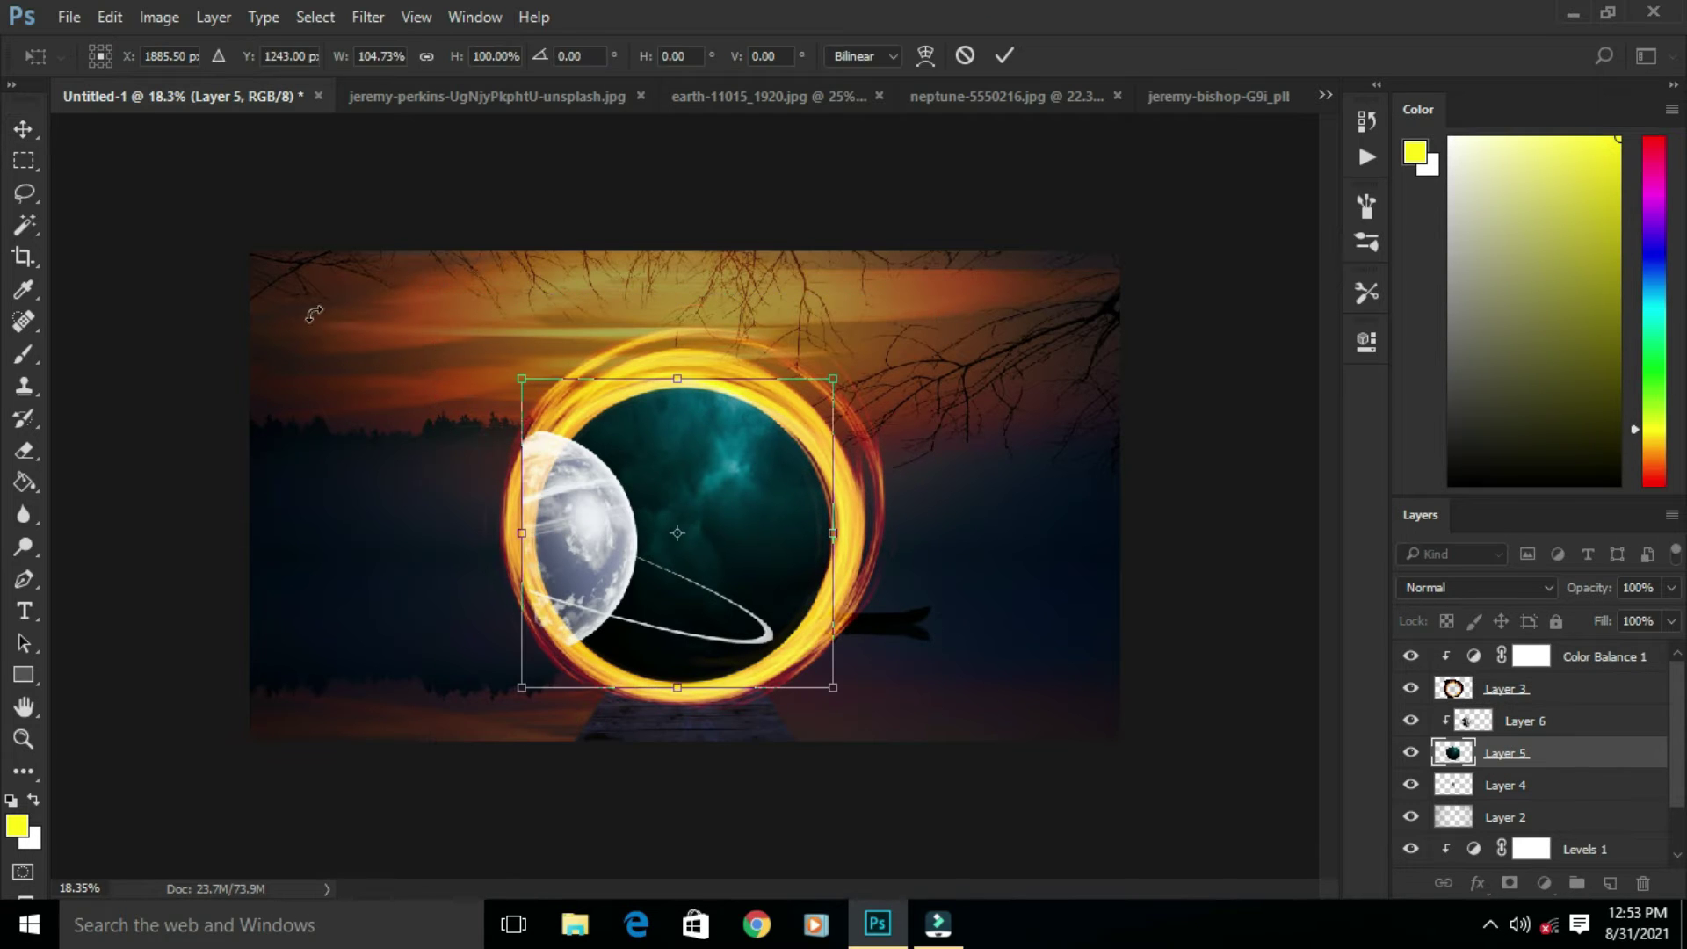
left_click(1005, 57)
Step: Try the Overlay blend mode on the planet's Layer 6, then return it to Normal with the Eraser tool active
left_click(599, 551)
scroll(618, 510, "up", 7)
left_click(1473, 587)
left_click(1450, 339)
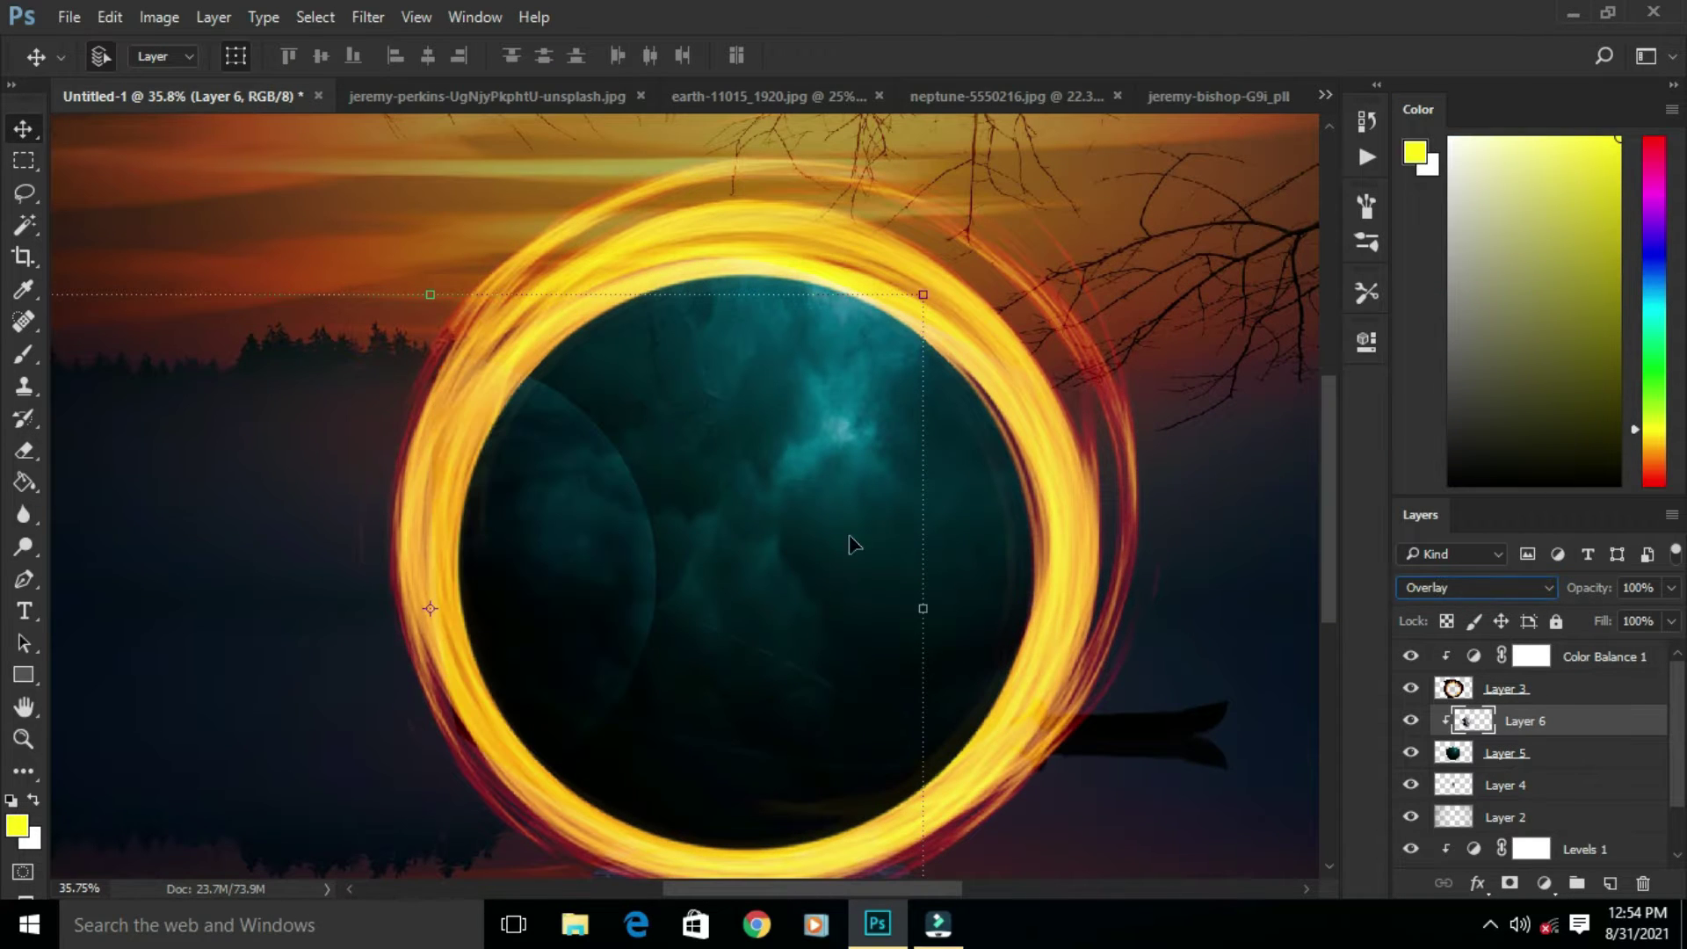
left_click(23, 451)
left_click(1478, 588)
left_click(1436, 103)
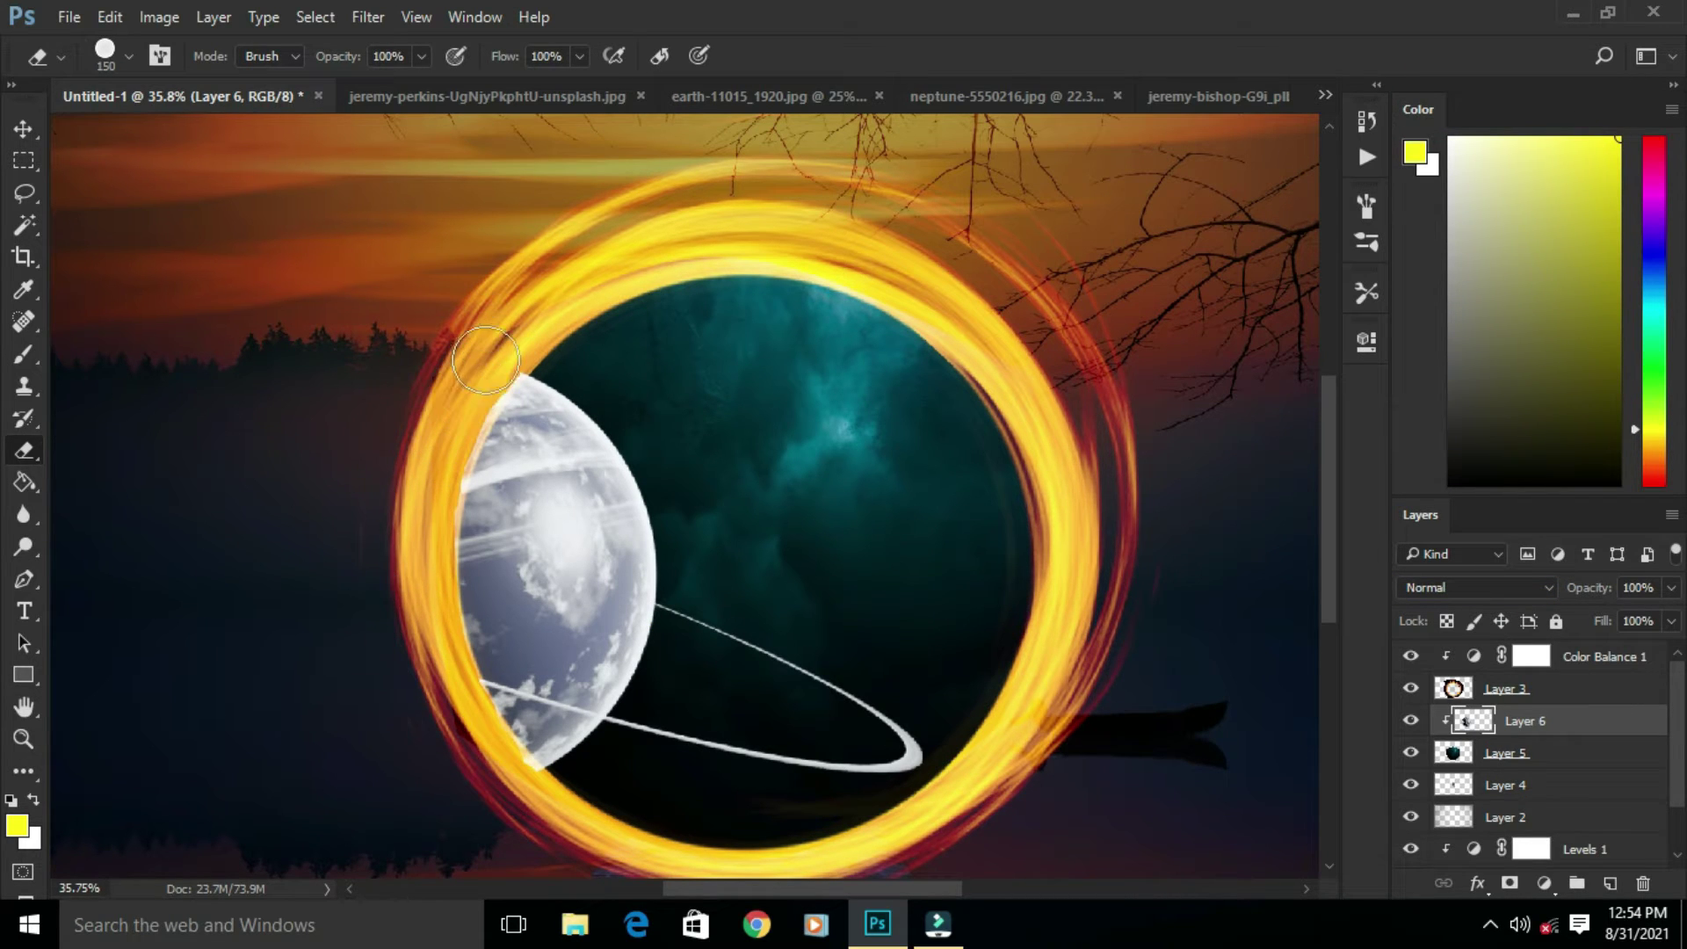
Step: Try the Overlay and then the Screen blend mode on the planet's Layer 6
left_click(1526, 587)
left_click(1424, 329)
left_click(1545, 587)
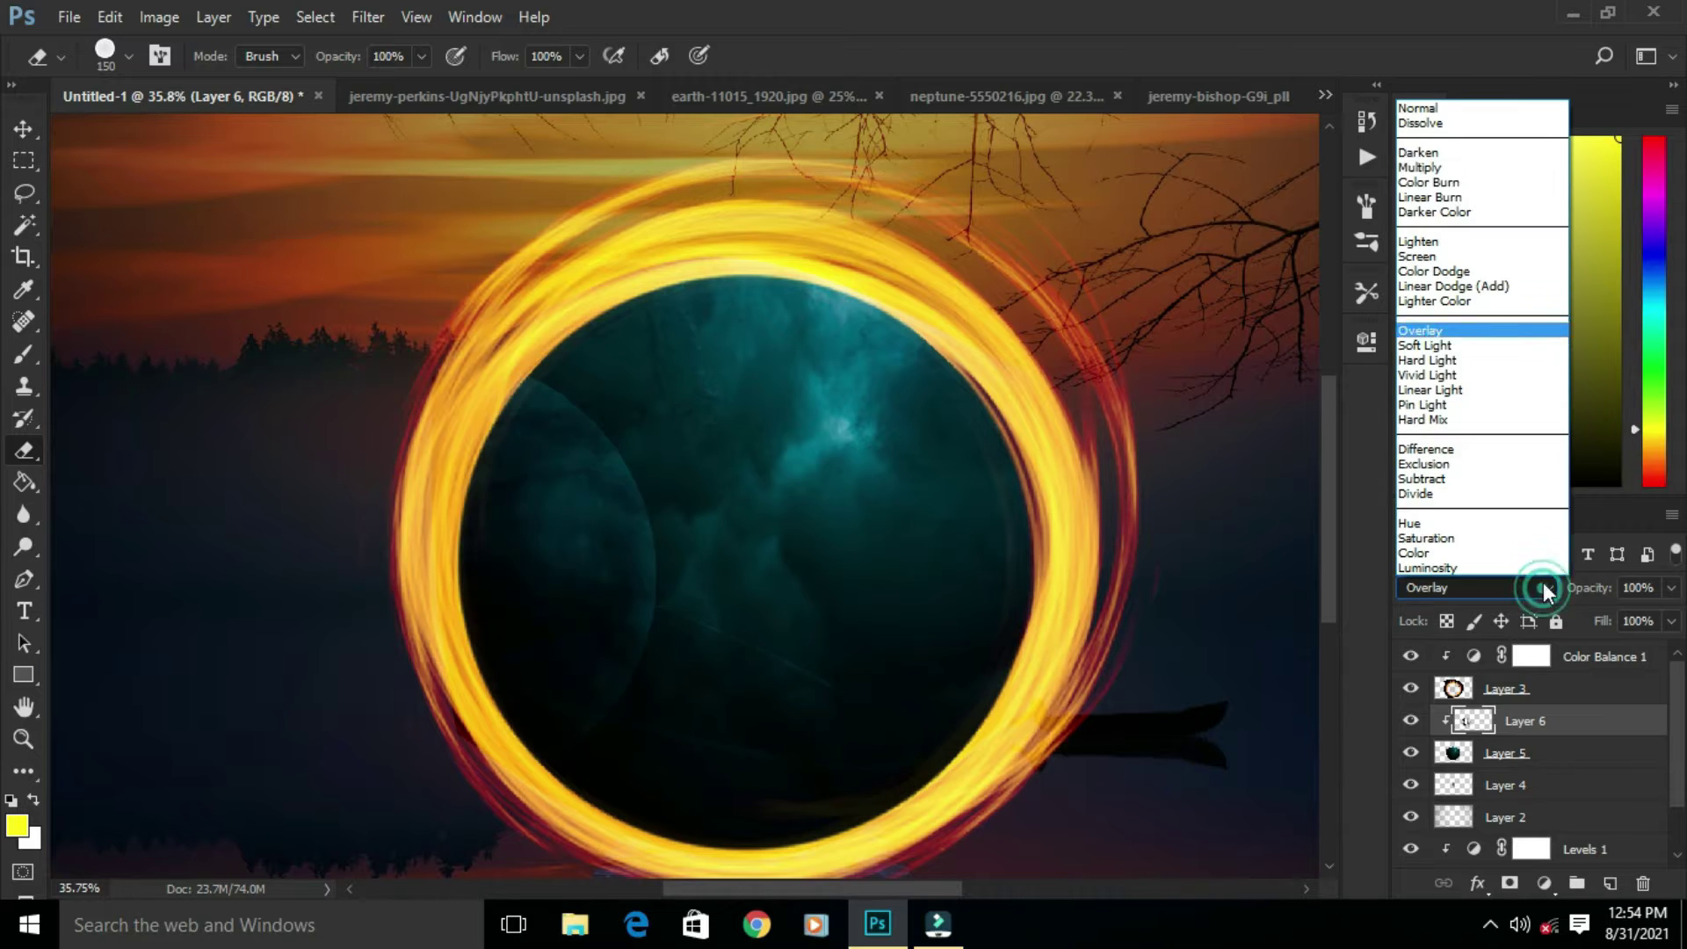
left_click(1417, 255)
Step: Move the astronaut's Layer 4 above the planet's Layer 6 in the layer stack
left_click(24, 129)
scroll(668, 431, "down", 7)
scroll(1511, 788, "down", 1)
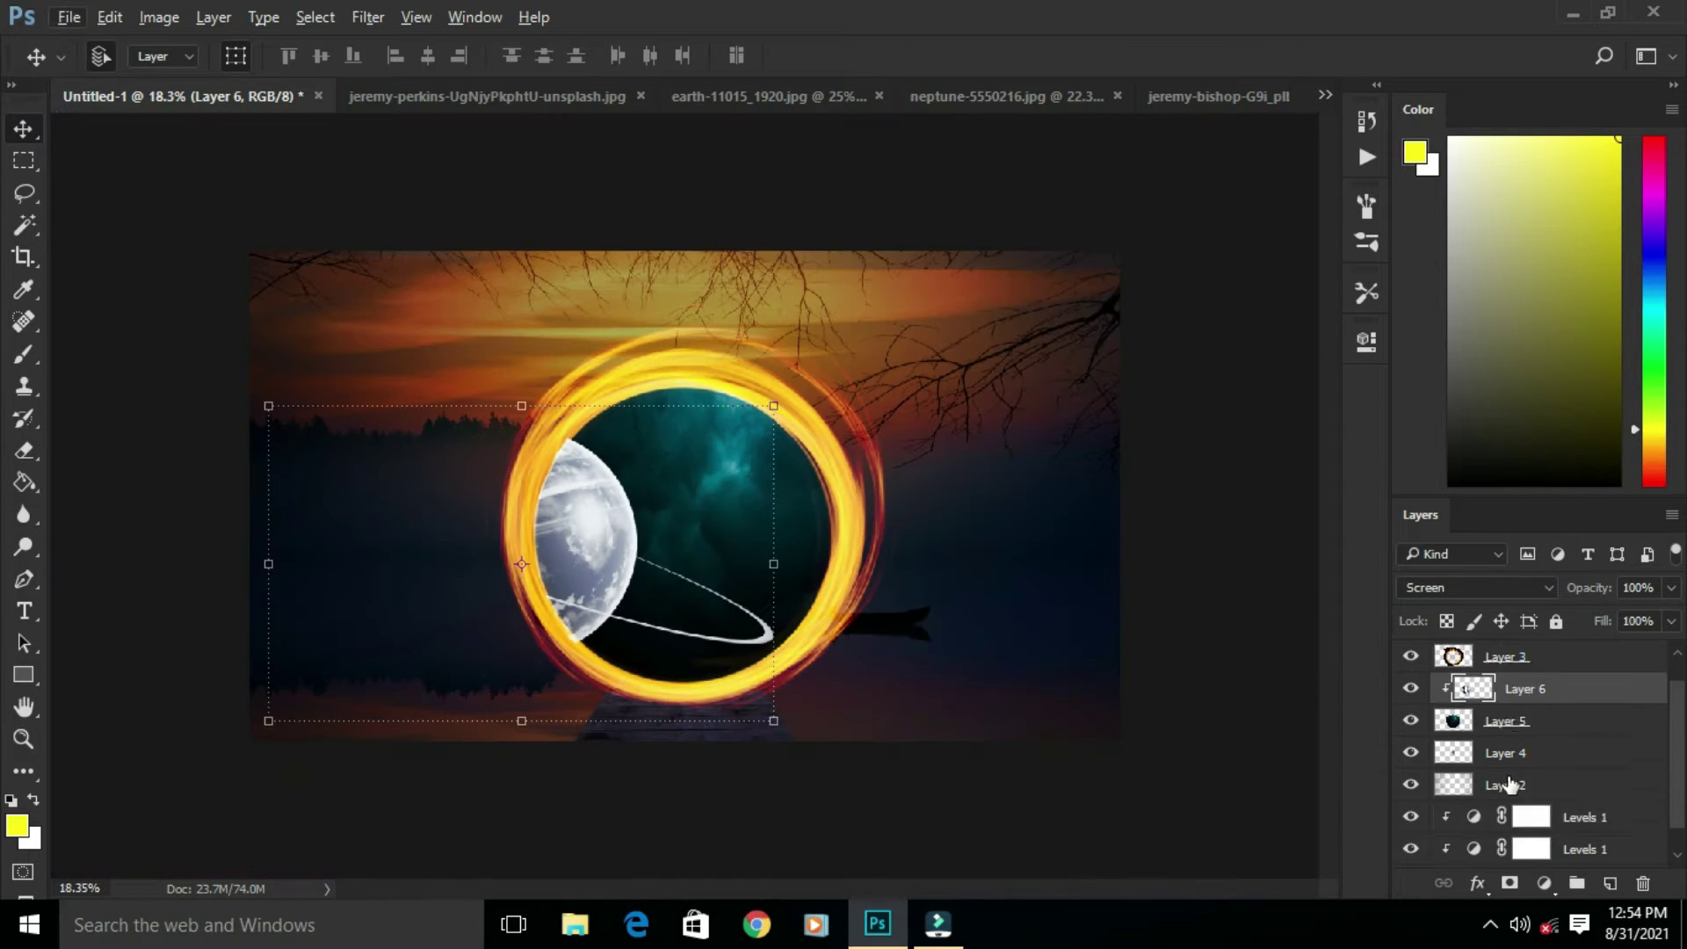
scroll(1508, 777, "up", 1)
scroll(1499, 760, "down", 1)
scroll(1510, 678, "down", 1)
left_click_drag(1437, 728, 1500, 691)
Step: Set the planet's Layer 6 to the Soft Light blend mode and brush soft white over it at 56% opacity
left_click(587, 580)
scroll(571, 545, "up", 5)
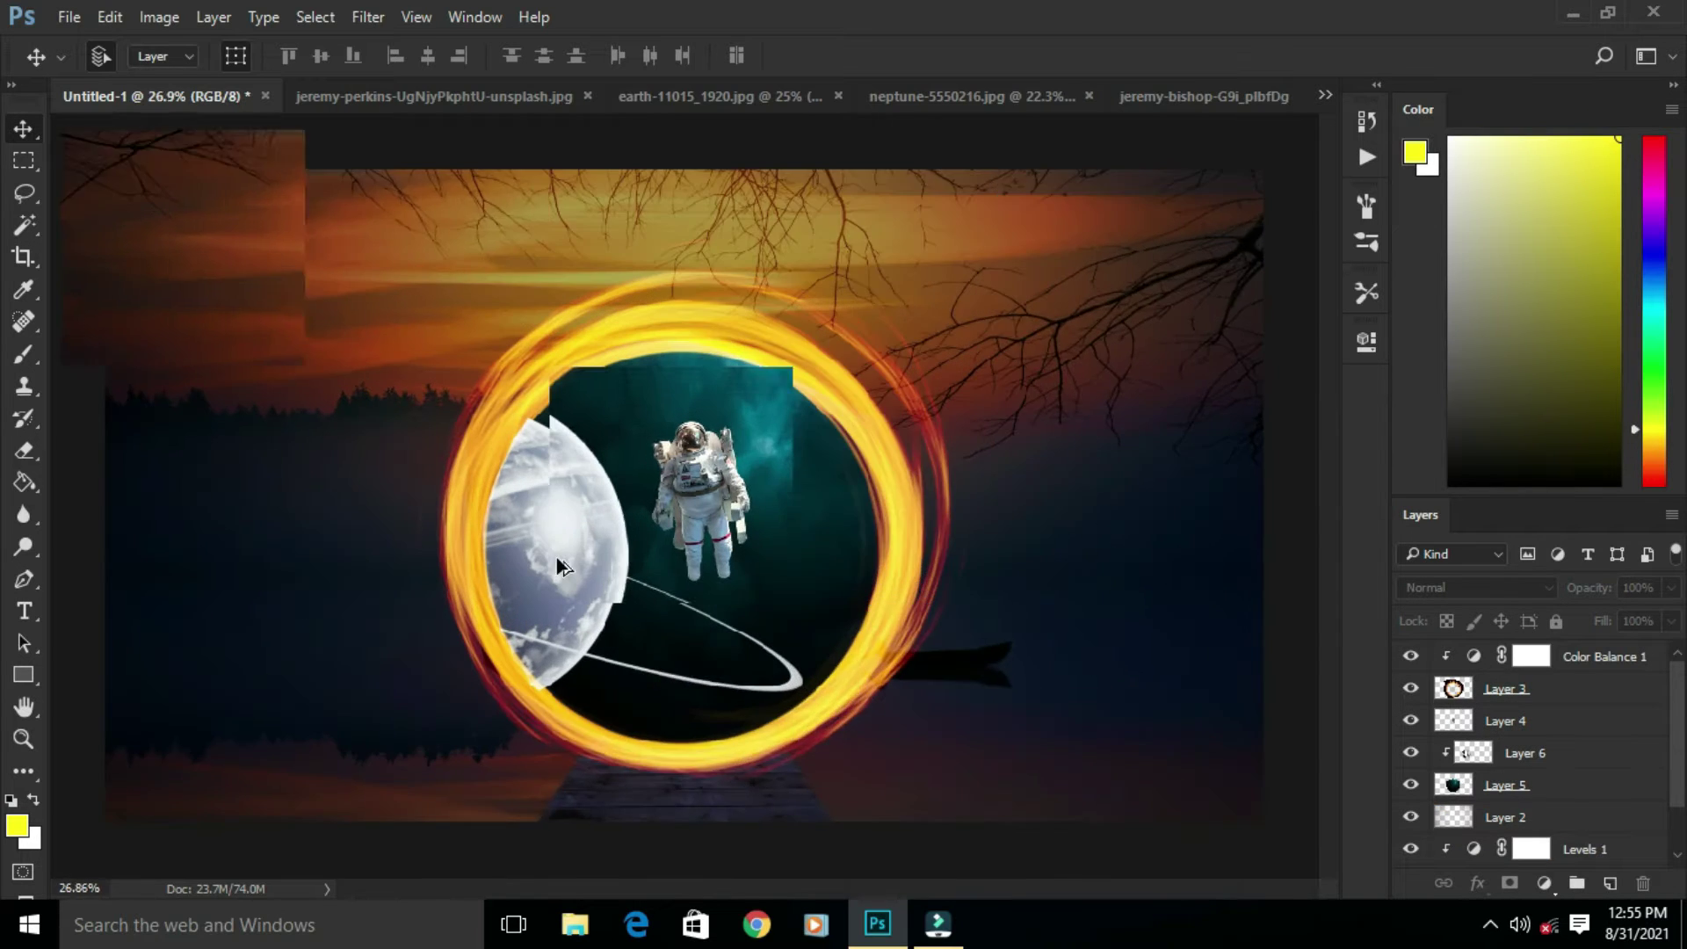
left_click(1512, 587)
left_click(1489, 348)
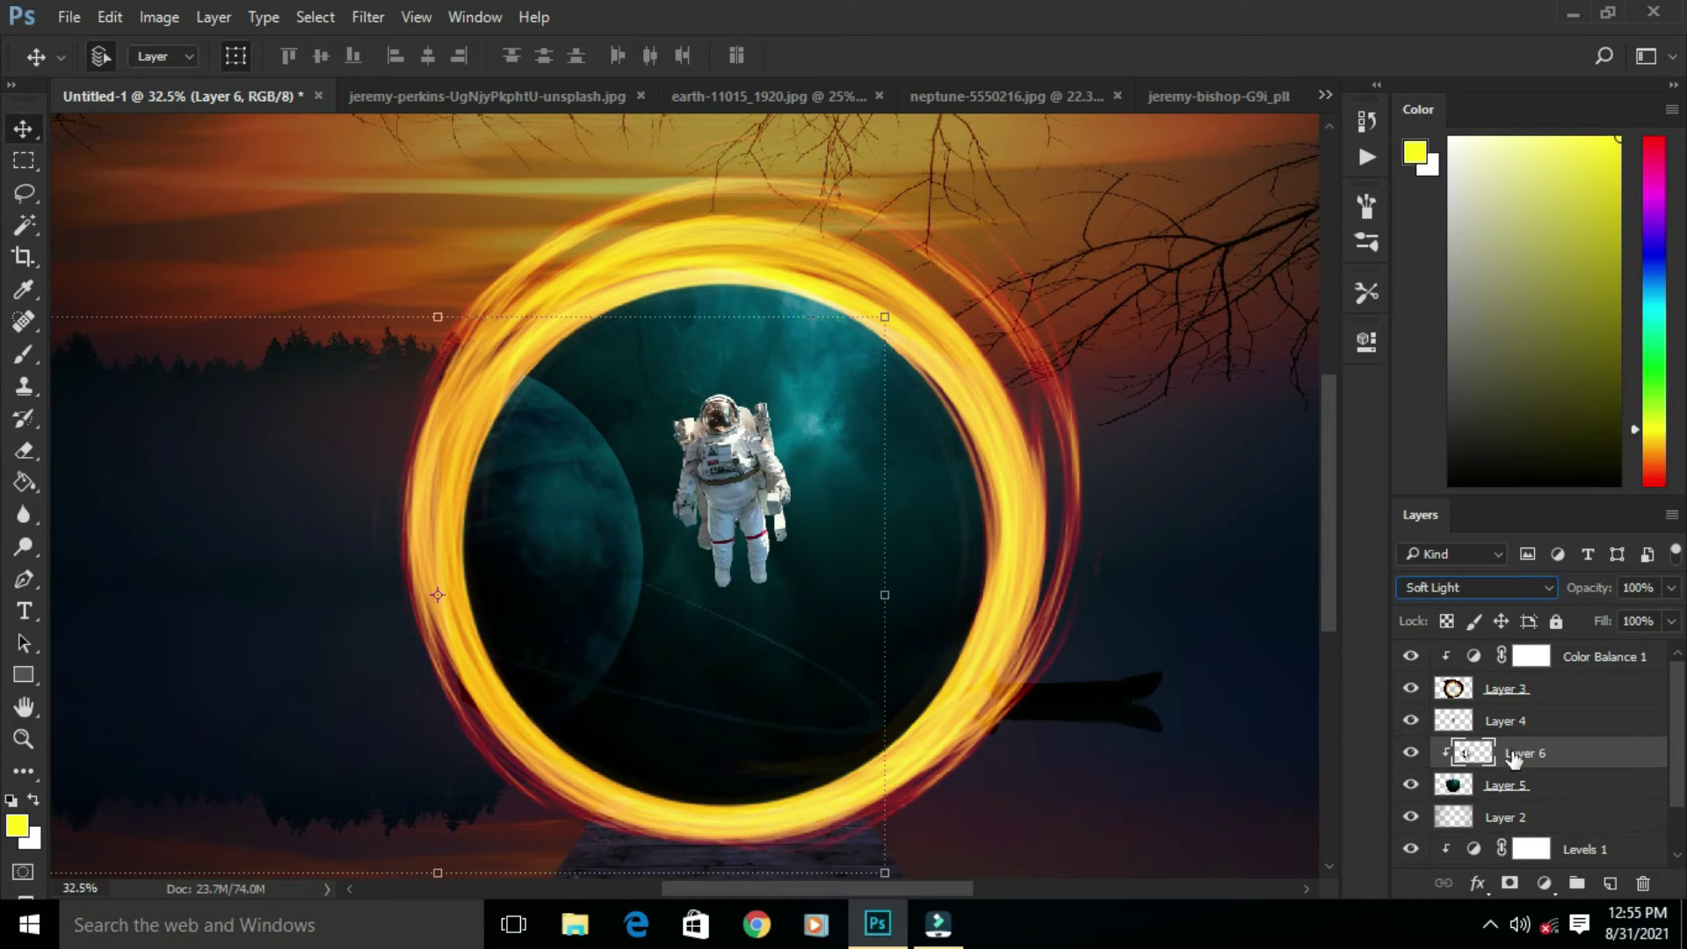
key("e")
key("b")
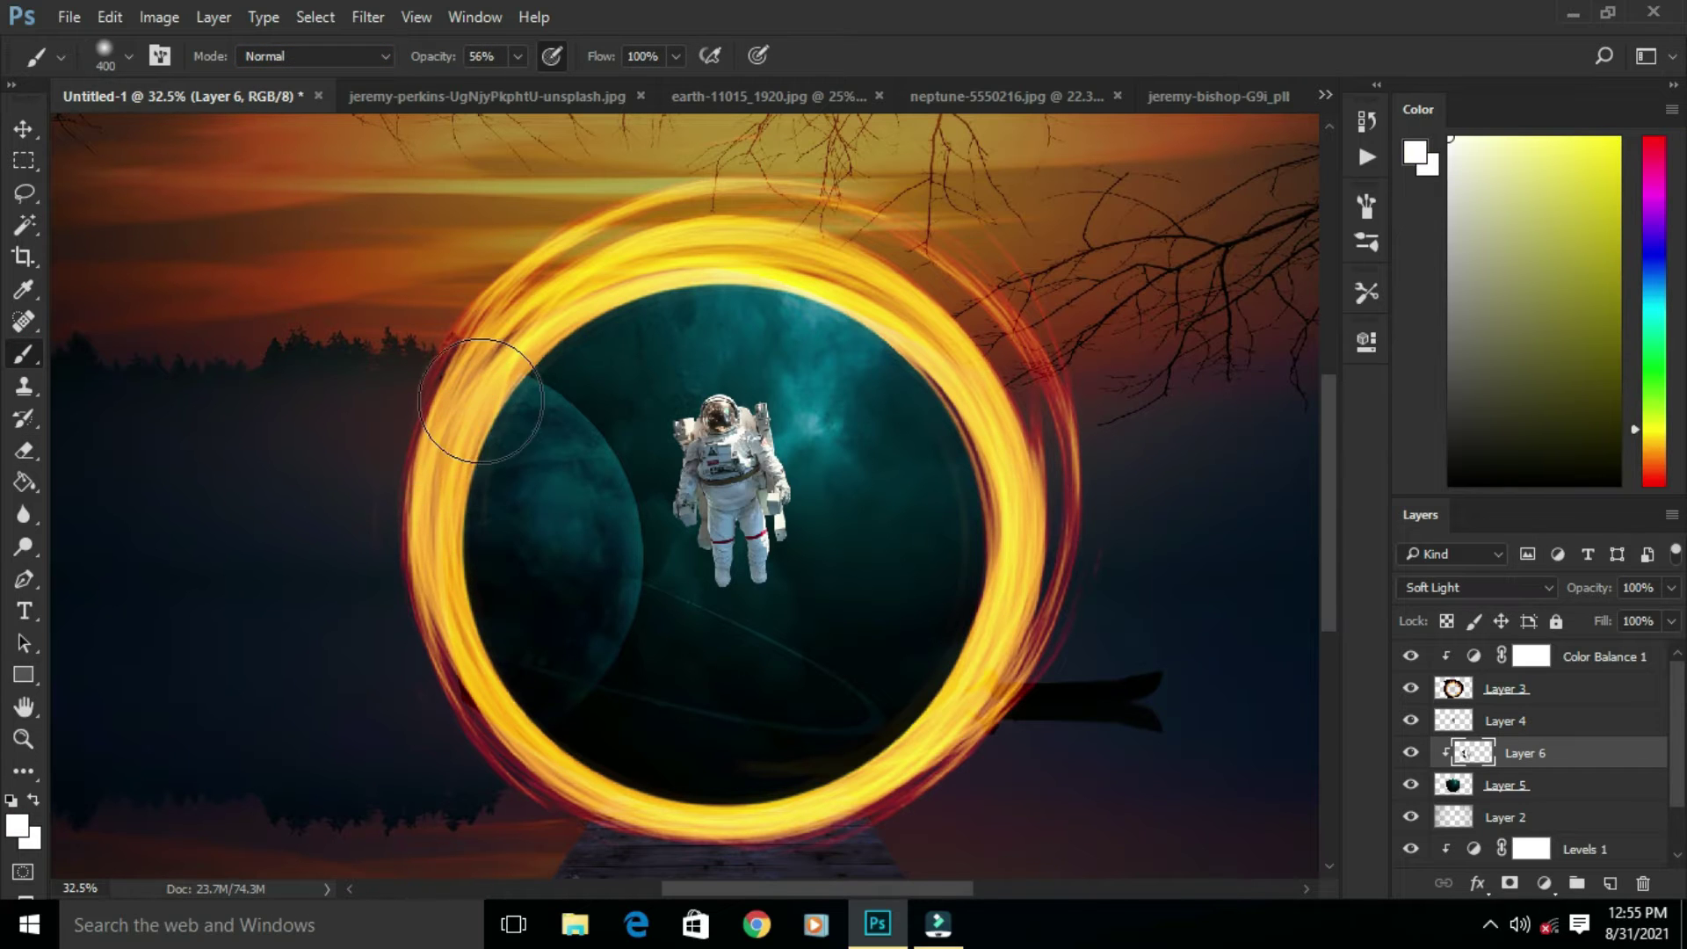
Step: Add a Curves adjustment clipped to the astronaut's Layer 4 and pull the curve down slightly to darken him
left_click(21, 130)
left_click(740, 444)
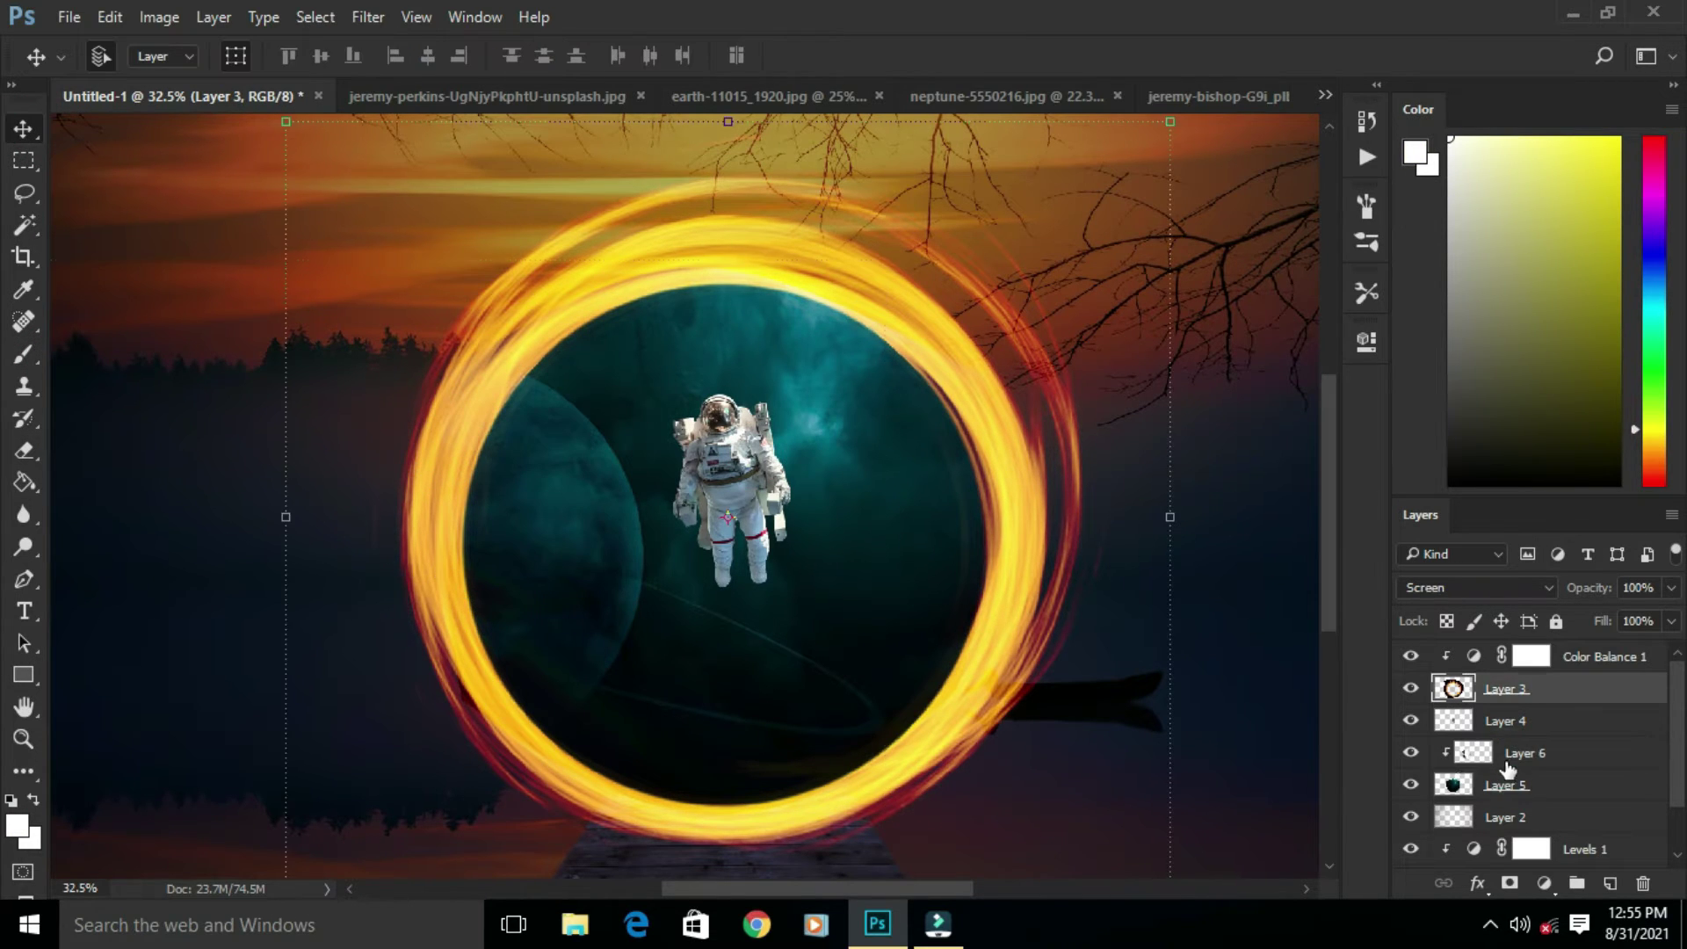
left_click(1508, 759)
left_click(1509, 724)
left_click(1544, 885)
left_click(1494, 502)
left_click_drag(1188, 579, 1224, 598)
left_click(1153, 754)
left_click(1296, 332)
Step: Lock the fire ring's Layer 3 so that it cannot be moved when working on the astronaut
scroll(734, 577, "down", 9)
scroll(734, 577, "up", 4)
left_click(692, 474)
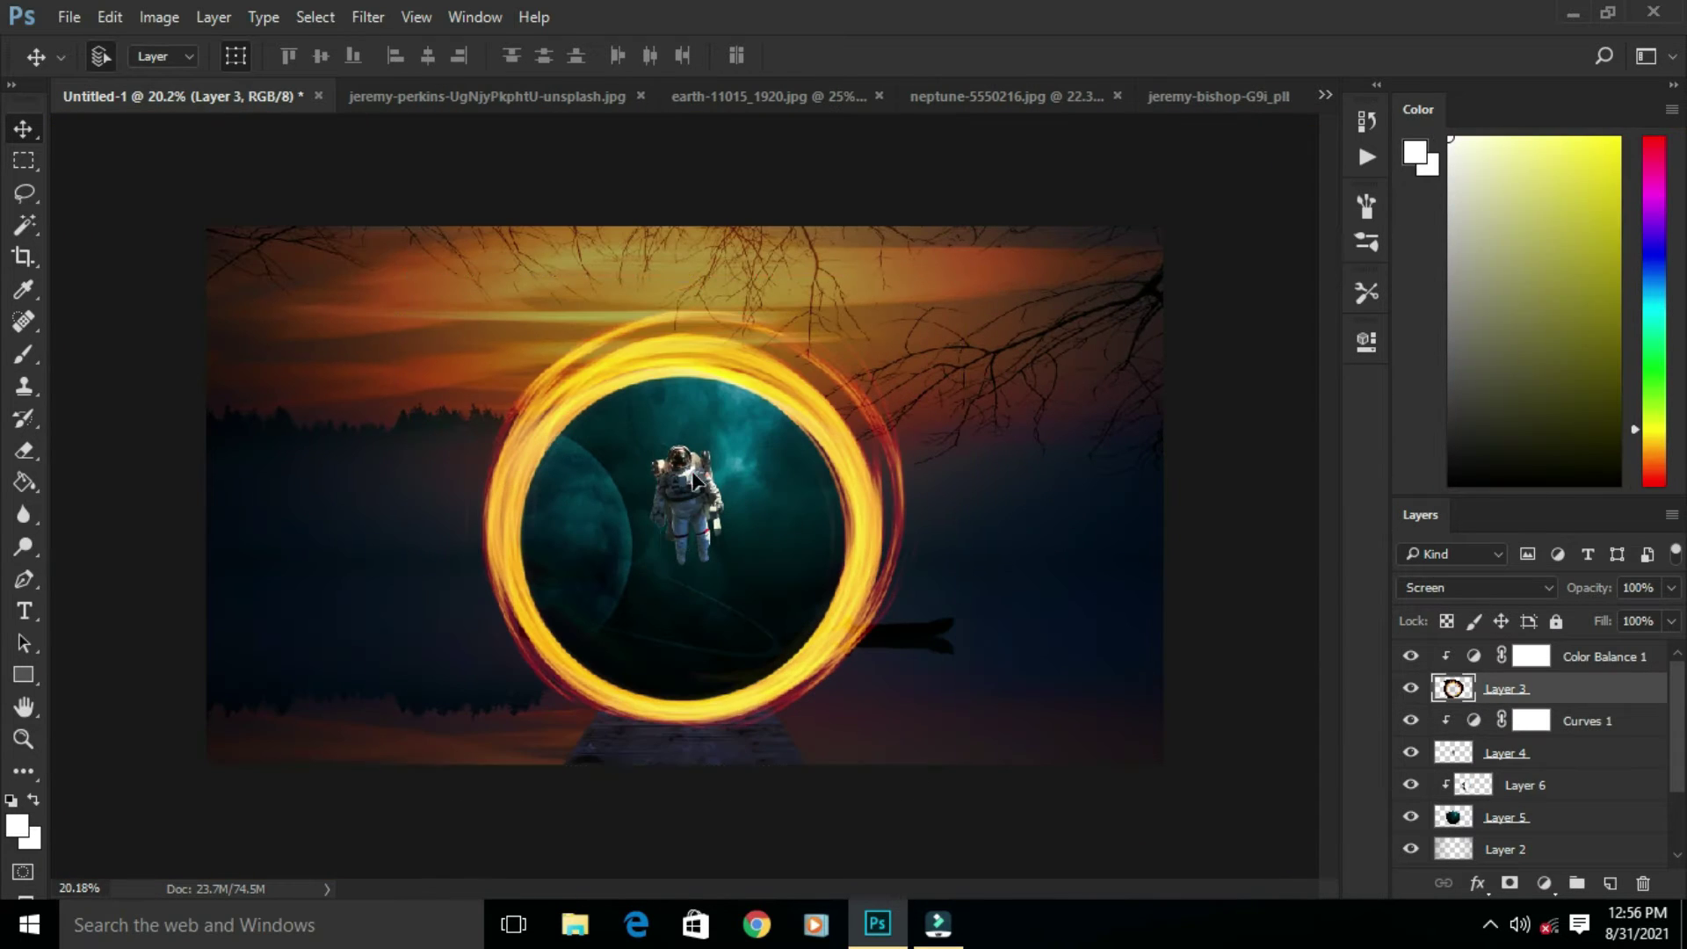
left_click(1547, 761)
left_click(690, 474)
left_click(1558, 622)
Step: Move the astronaut down and to the left inside the portal, tilt him slightly clockwise, and apply the transform
left_click(688, 473)
left_click_drag(688, 478, 643, 508)
left_click_drag(687, 469, 731, 482)
key("Return")
scroll(671, 552, "up", 8)
scroll(646, 374, "down", 6)
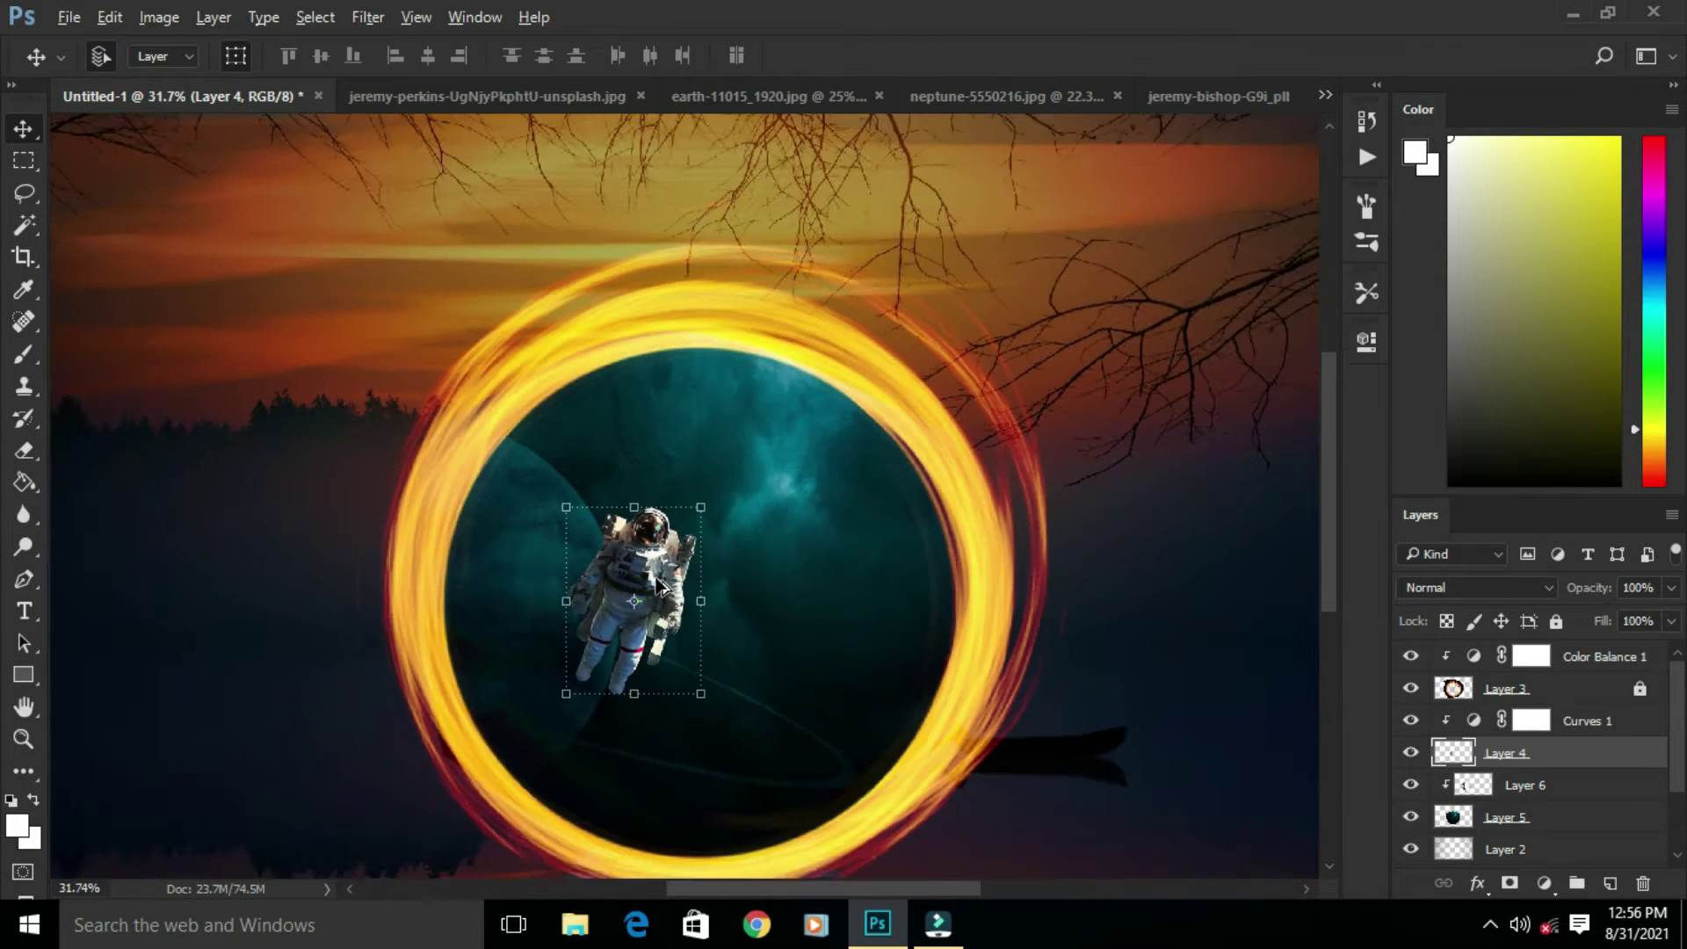
left_click(1551, 818)
scroll(1560, 817, "down", 1)
left_click(1610, 886)
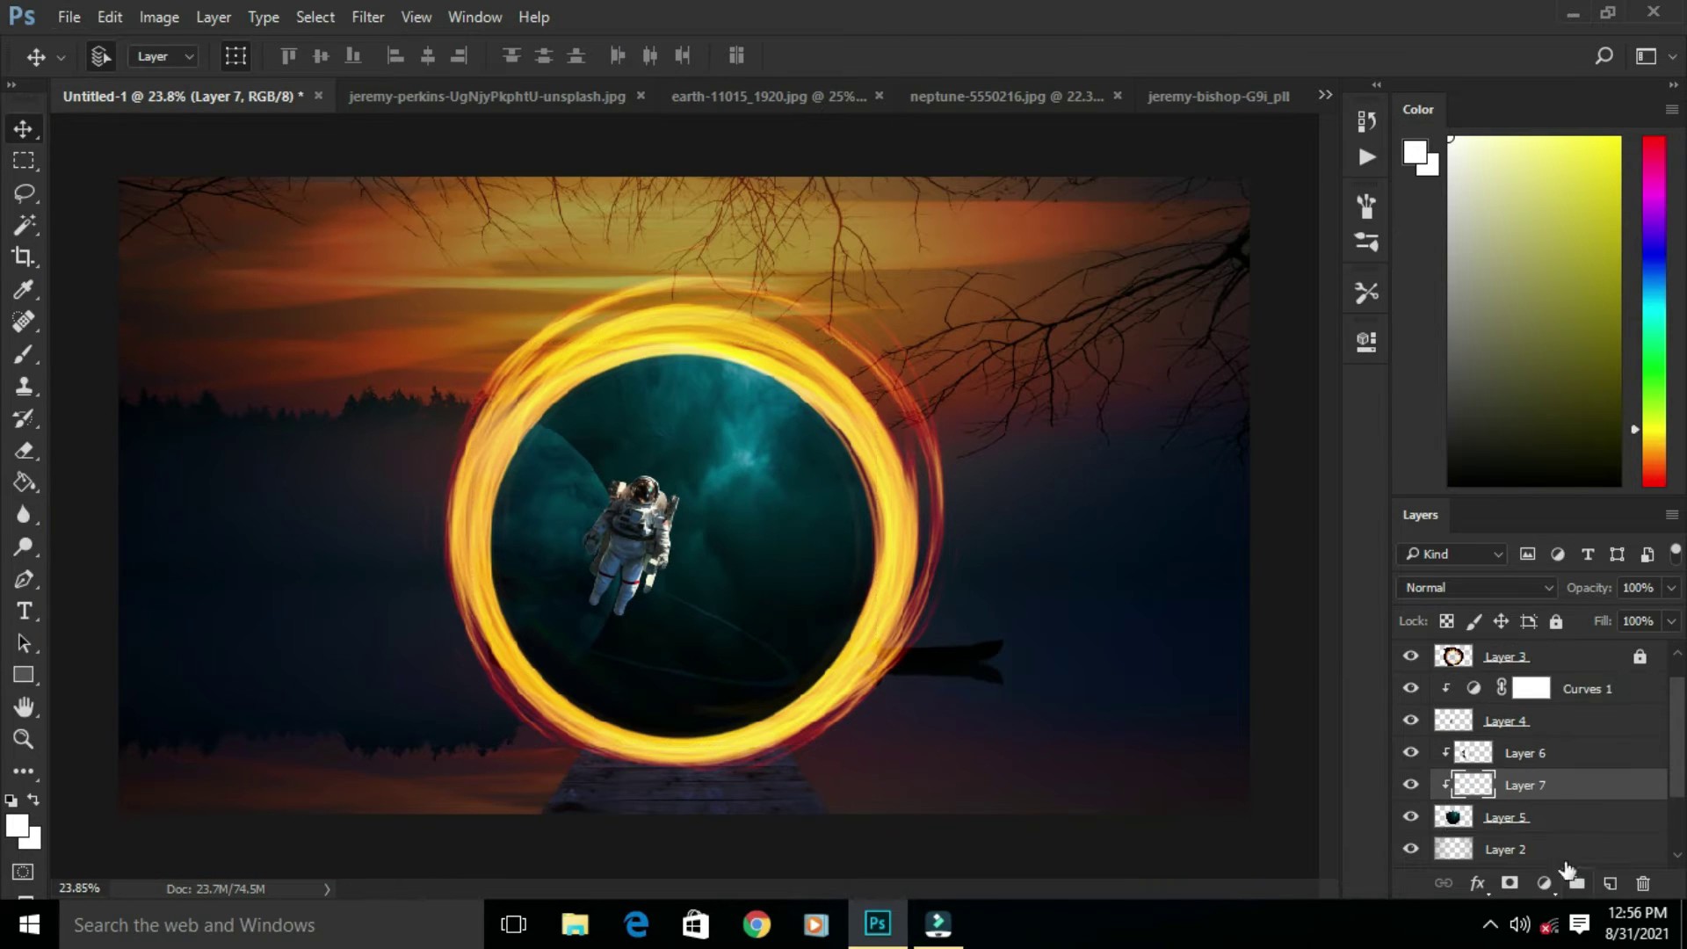
key("ctrl+z")
Step: Add a new layer directly beneath the teal cloud's Layer 5, set it to Darken, and choose black for the brush
left_click(1555, 818)
left_click(1480, 588)
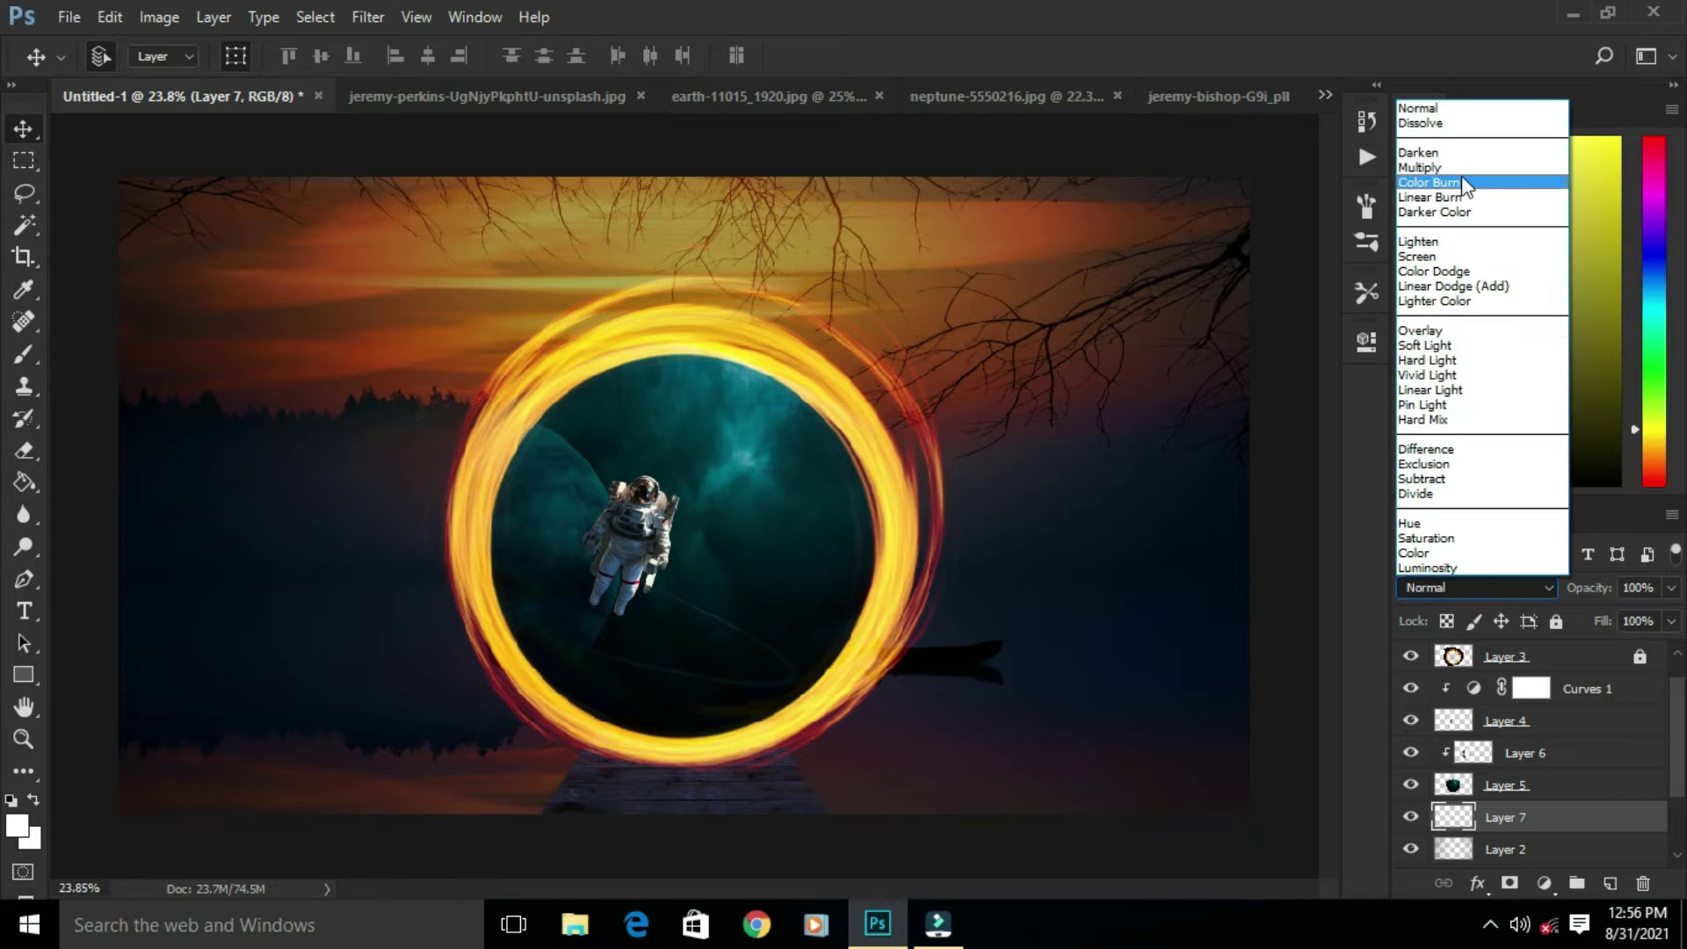
left_click(1441, 153)
left_click(25, 354)
left_click(1618, 484)
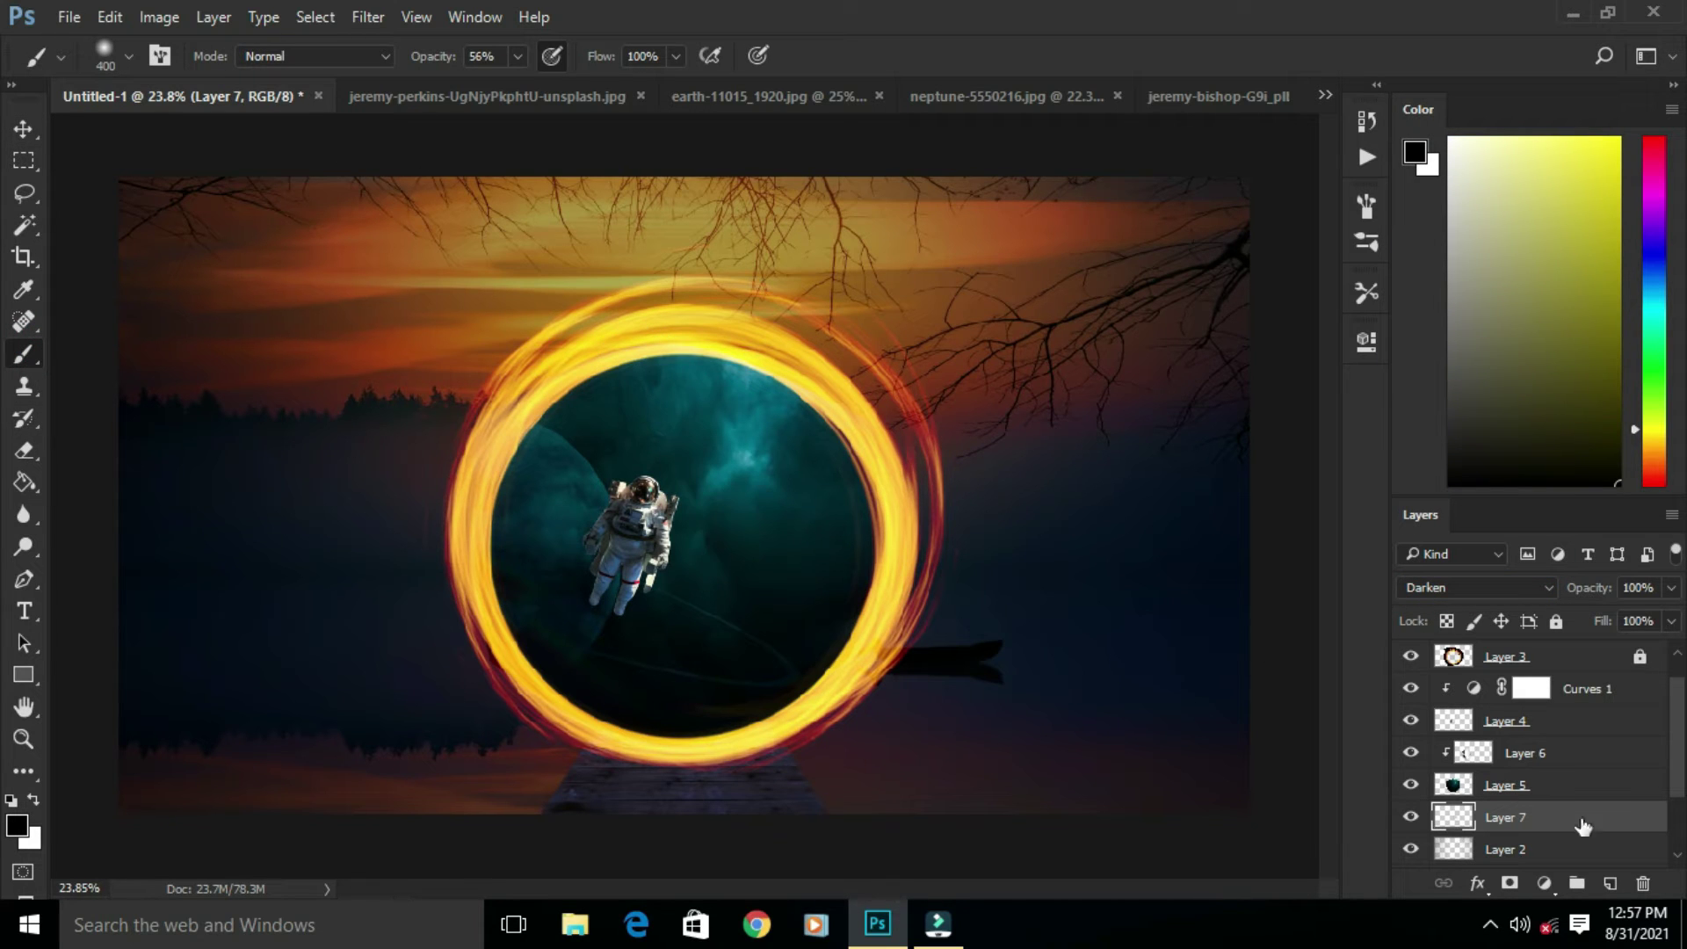
Step: Reduce Layer 5's opacity slightly, fill the portal interior on Layer 7 with black brush strokes, and compare with Layer 7 hidden
left_click(1506, 794)
left_click(1671, 588)
left_click_drag(1666, 618, 1652, 620)
left_click(1528, 820)
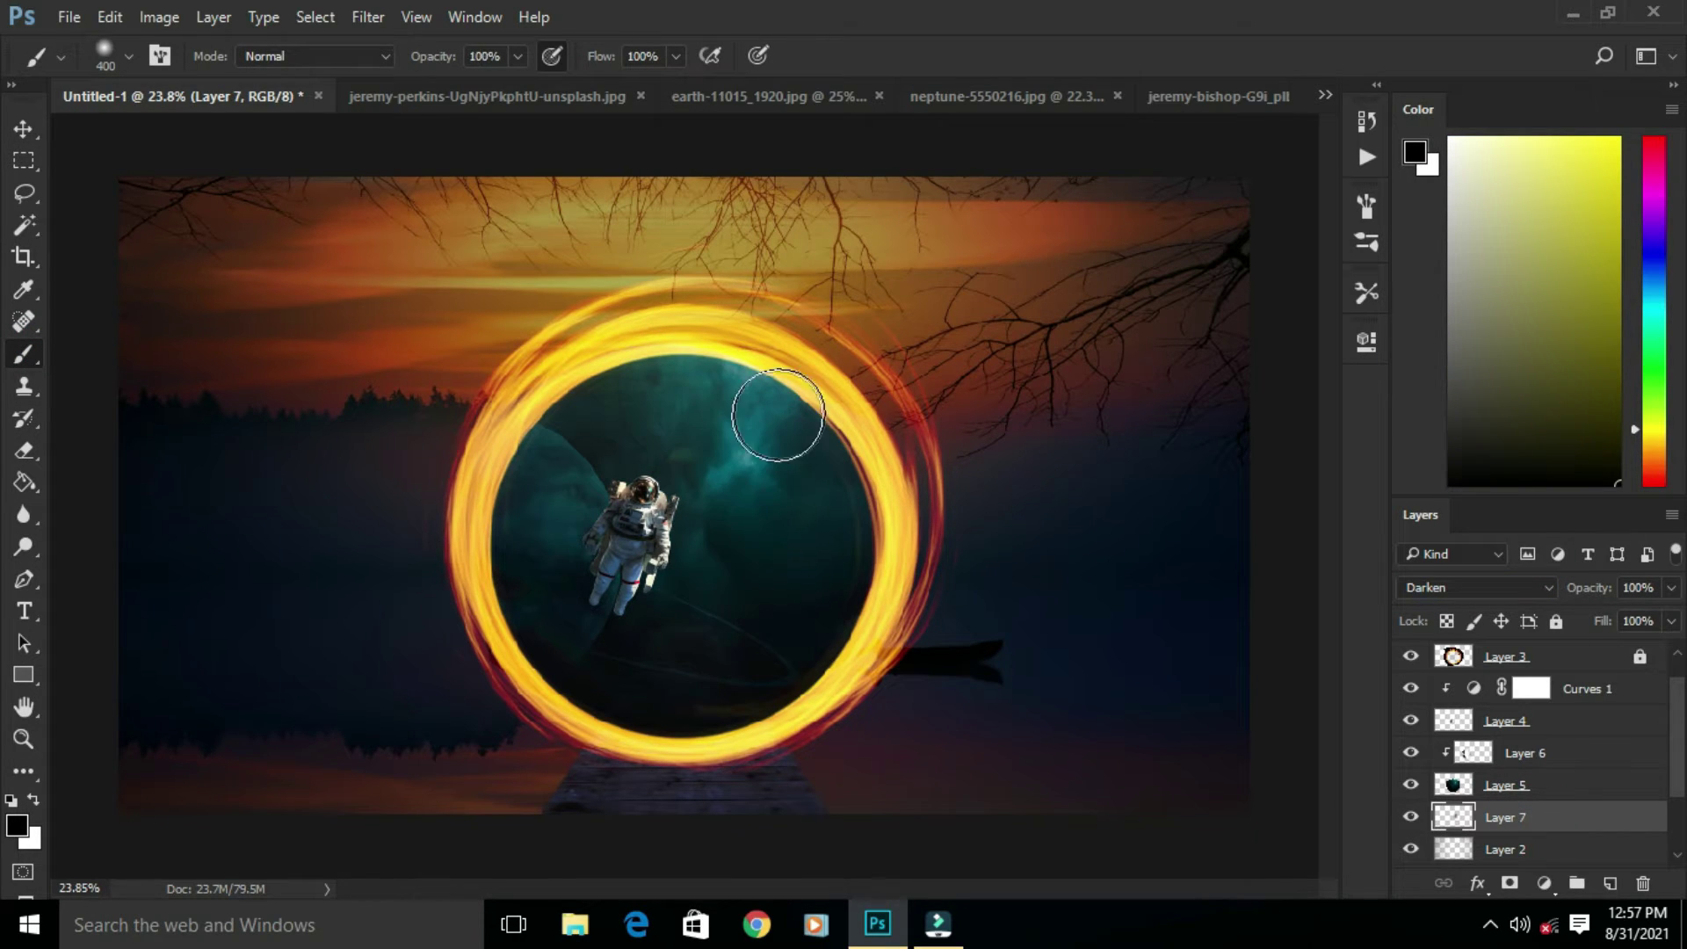
left_click_drag(777, 414, 793, 448)
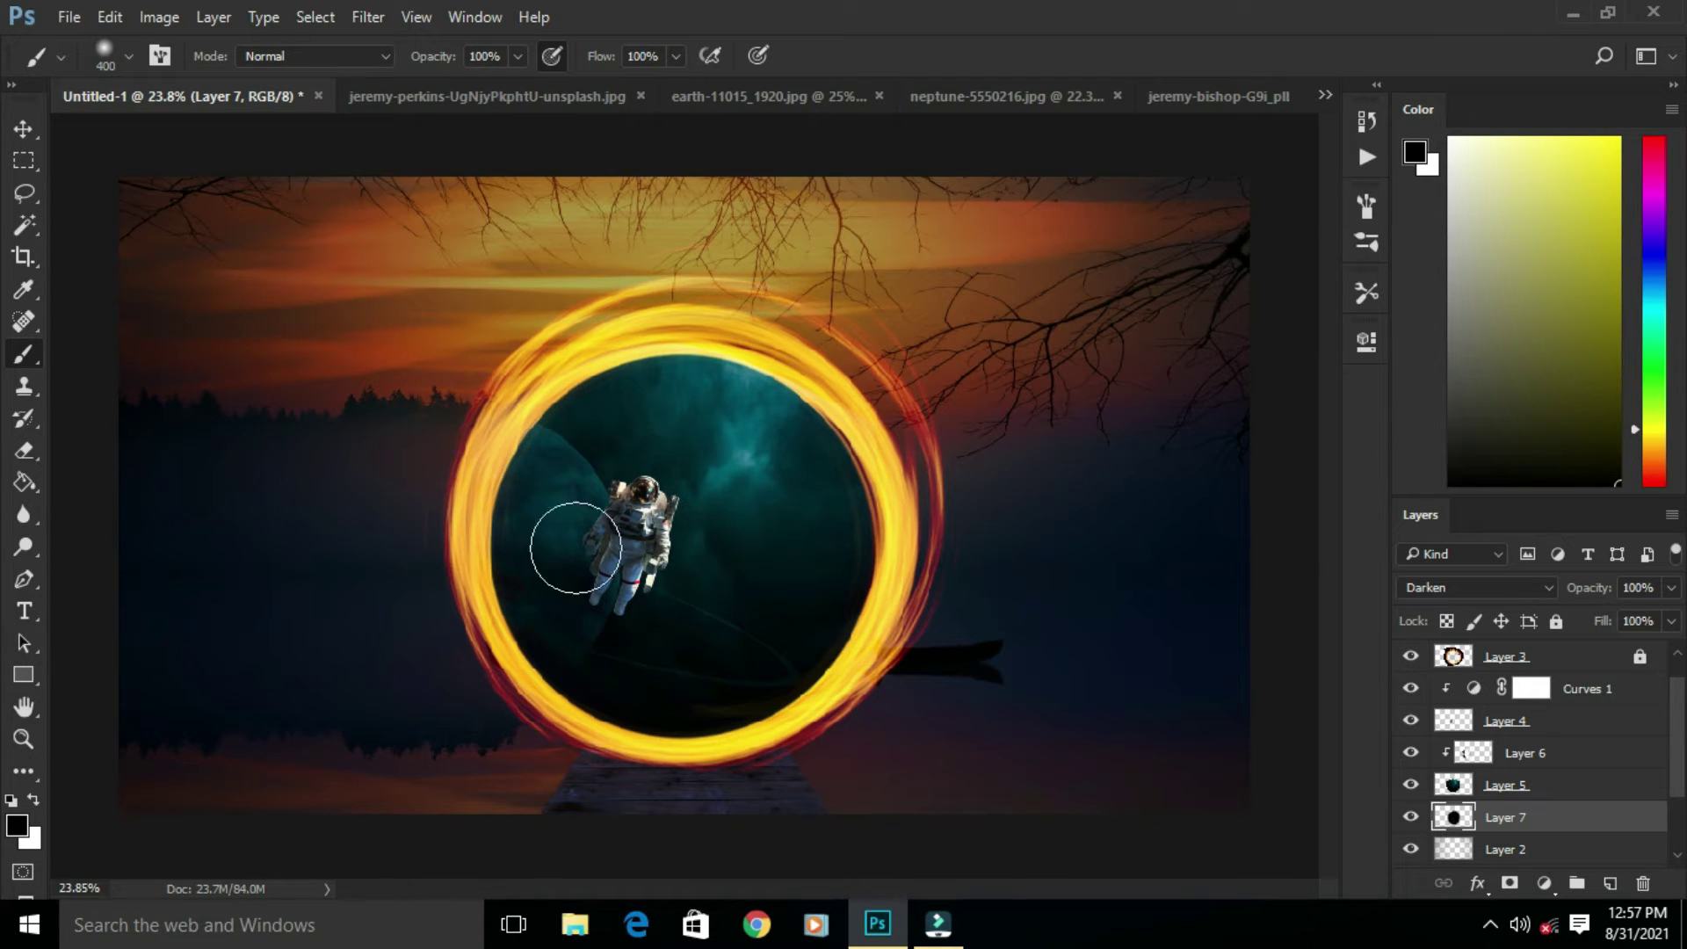
left_click(1410, 816)
left_click(1411, 816)
Step: Readjust the opacity of the teal cloud image on Layer 5
left_click(1506, 785)
left_click(1671, 587)
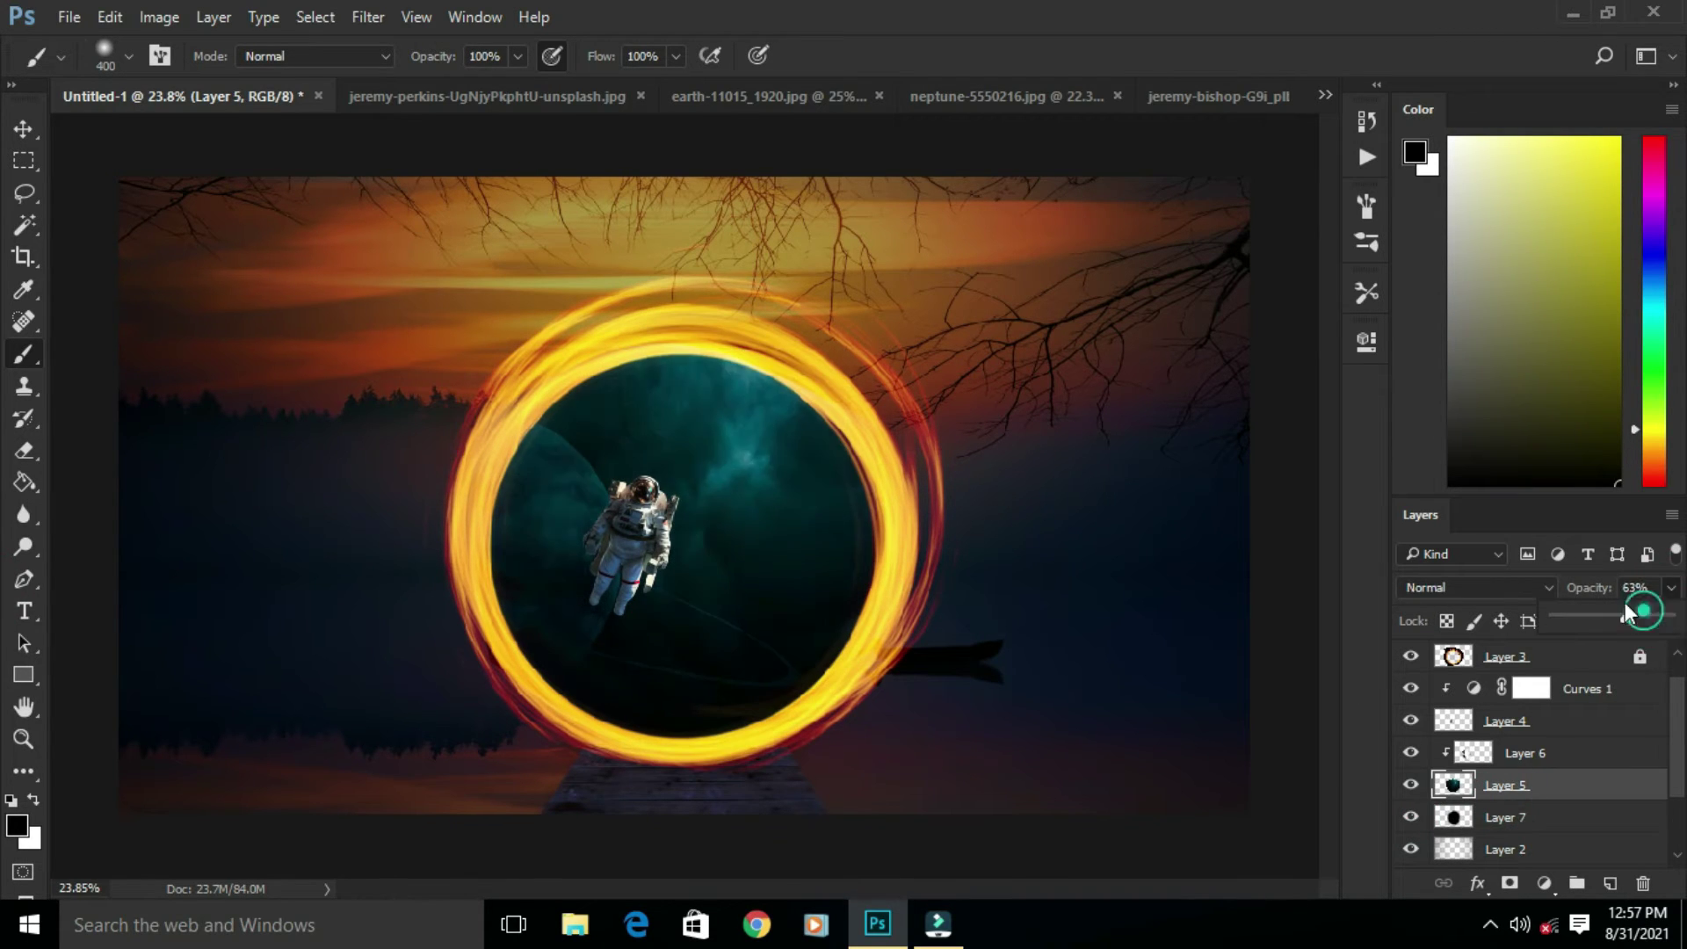
mouse_move(1626, 606)
left_mouse_down()
mouse_move(1601, 615)
mouse_move(1638, 617)
left_mouse_up()
Step: Release the planet's Layer 6 from its clipping mask
scroll(1490, 773, "up", 1)
right_click(1476, 789)
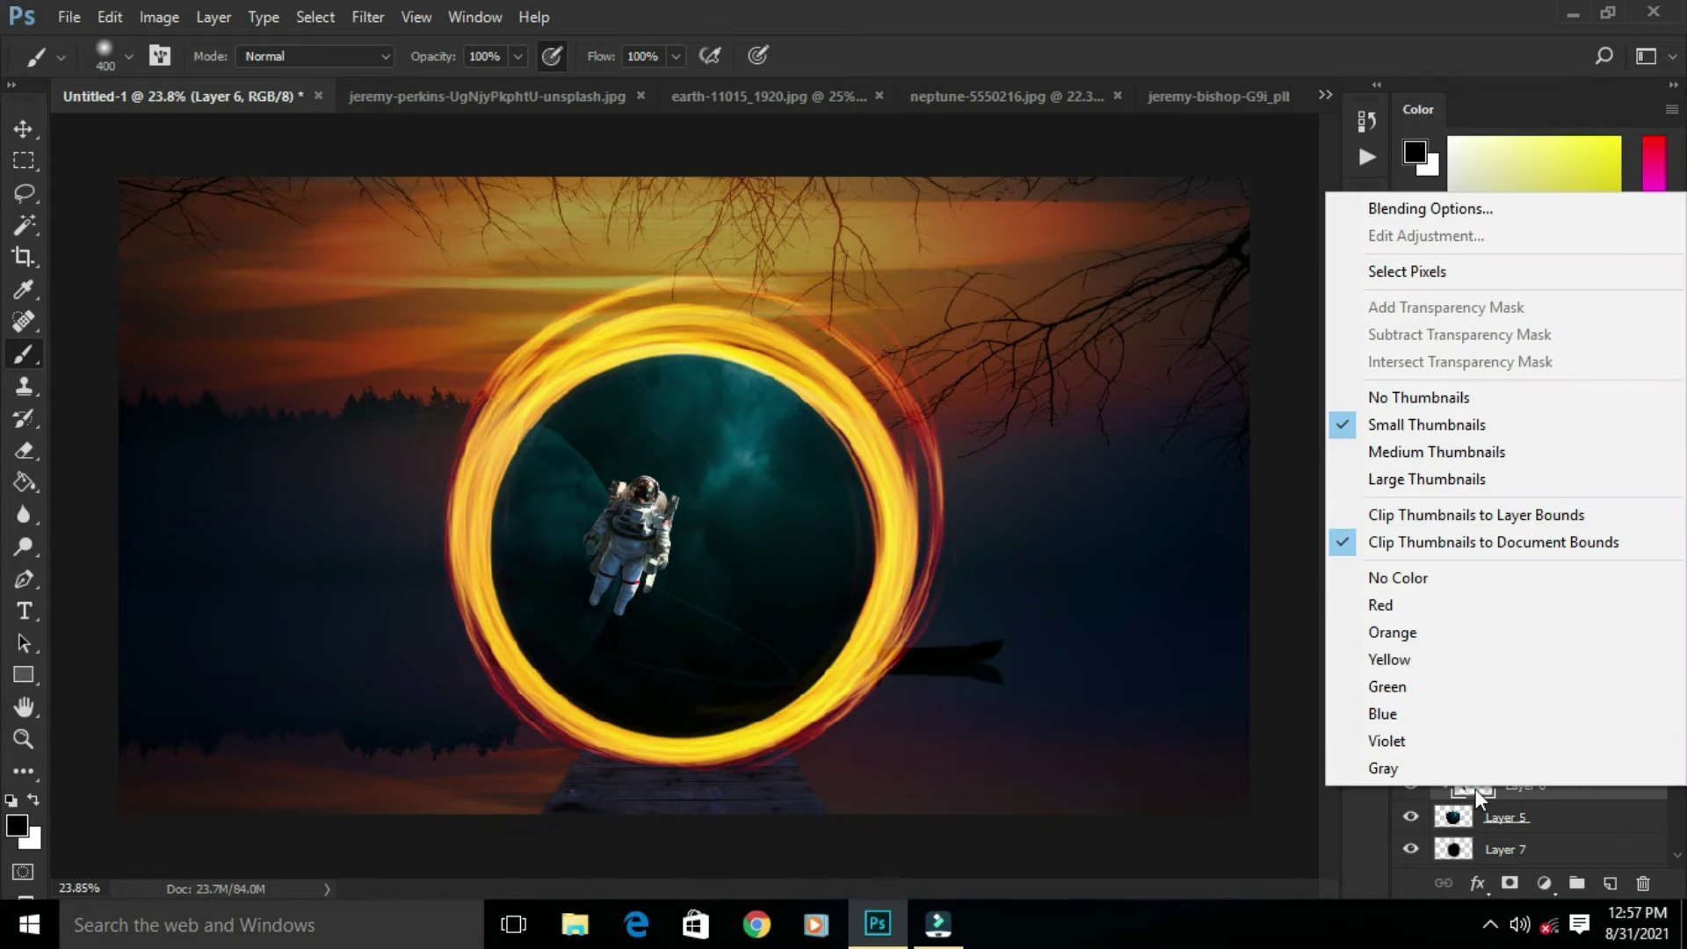
right_click(1566, 809)
left_click(1568, 812)
right_click(1568, 785)
left_click(1474, 455)
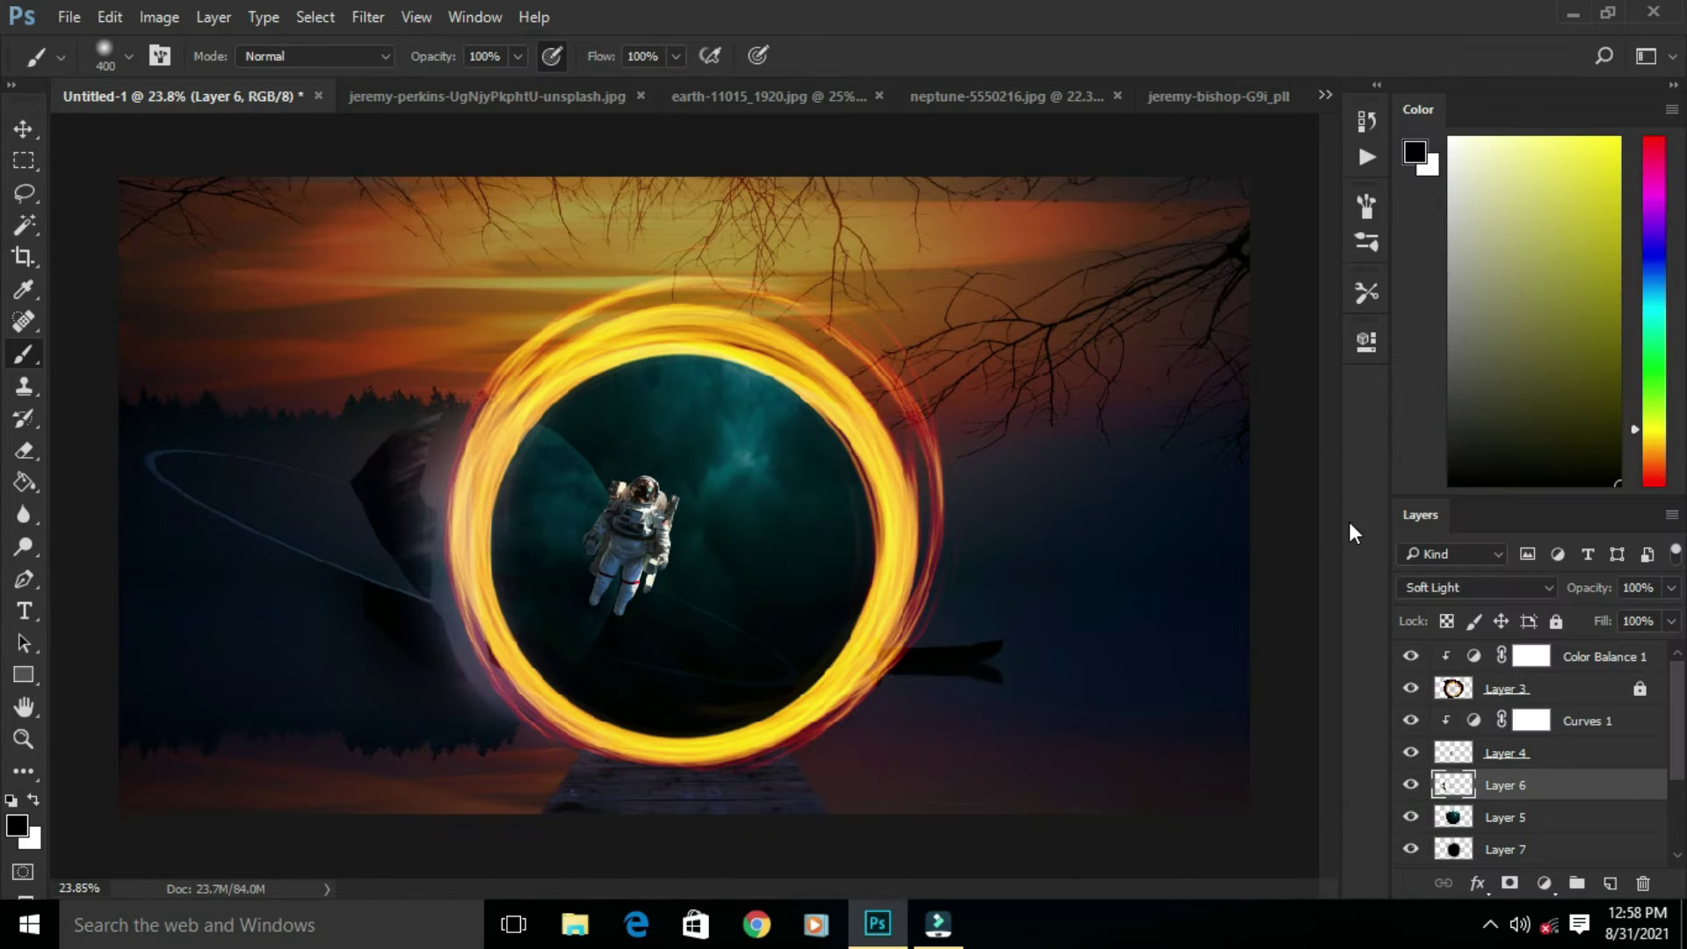
Step: Erase the parts of the planet and its ring outside the portal on Layer 6, enlarging the eraser to 600
left_click(24, 130)
left_click(370, 535)
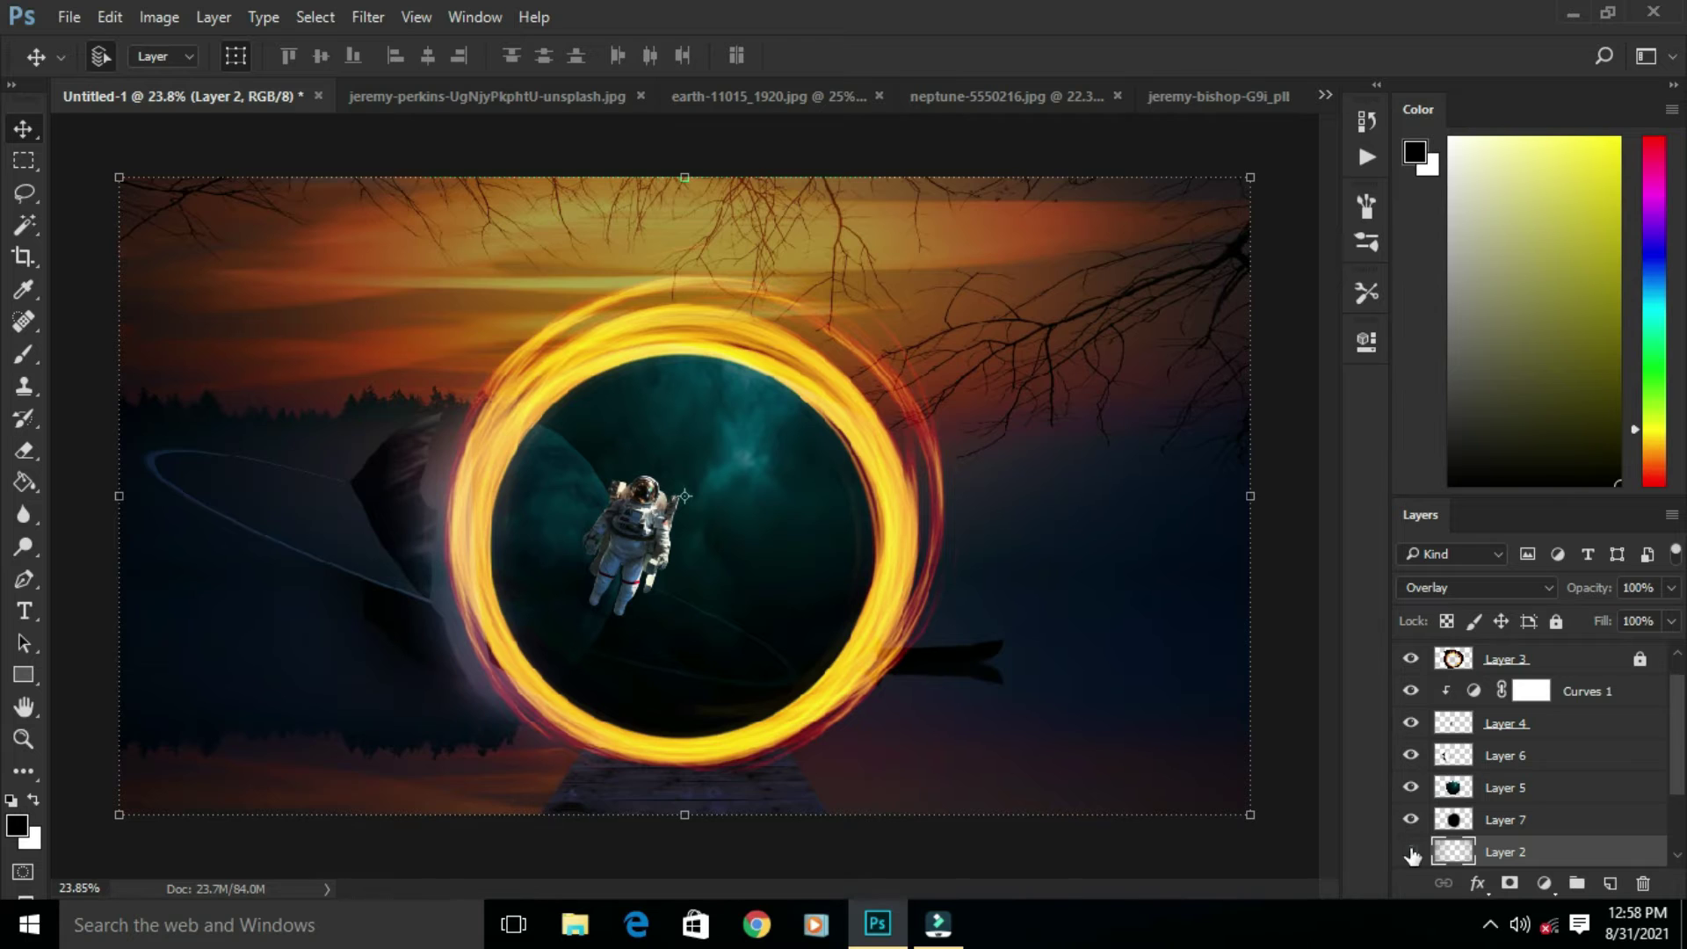
left_click(1412, 853)
left_click(1475, 820)
left_click(1459, 757)
left_click(25, 444)
mouse_move(185, 523)
left_mouse_down()
mouse_move(208, 395)
mouse_move(174, 567)
left_mouse_up()
key("bracketright")
key("bracketright")
key("bracketright")
key("bracketright")
key("bracketright")
key("bracketright")
key("bracketright")
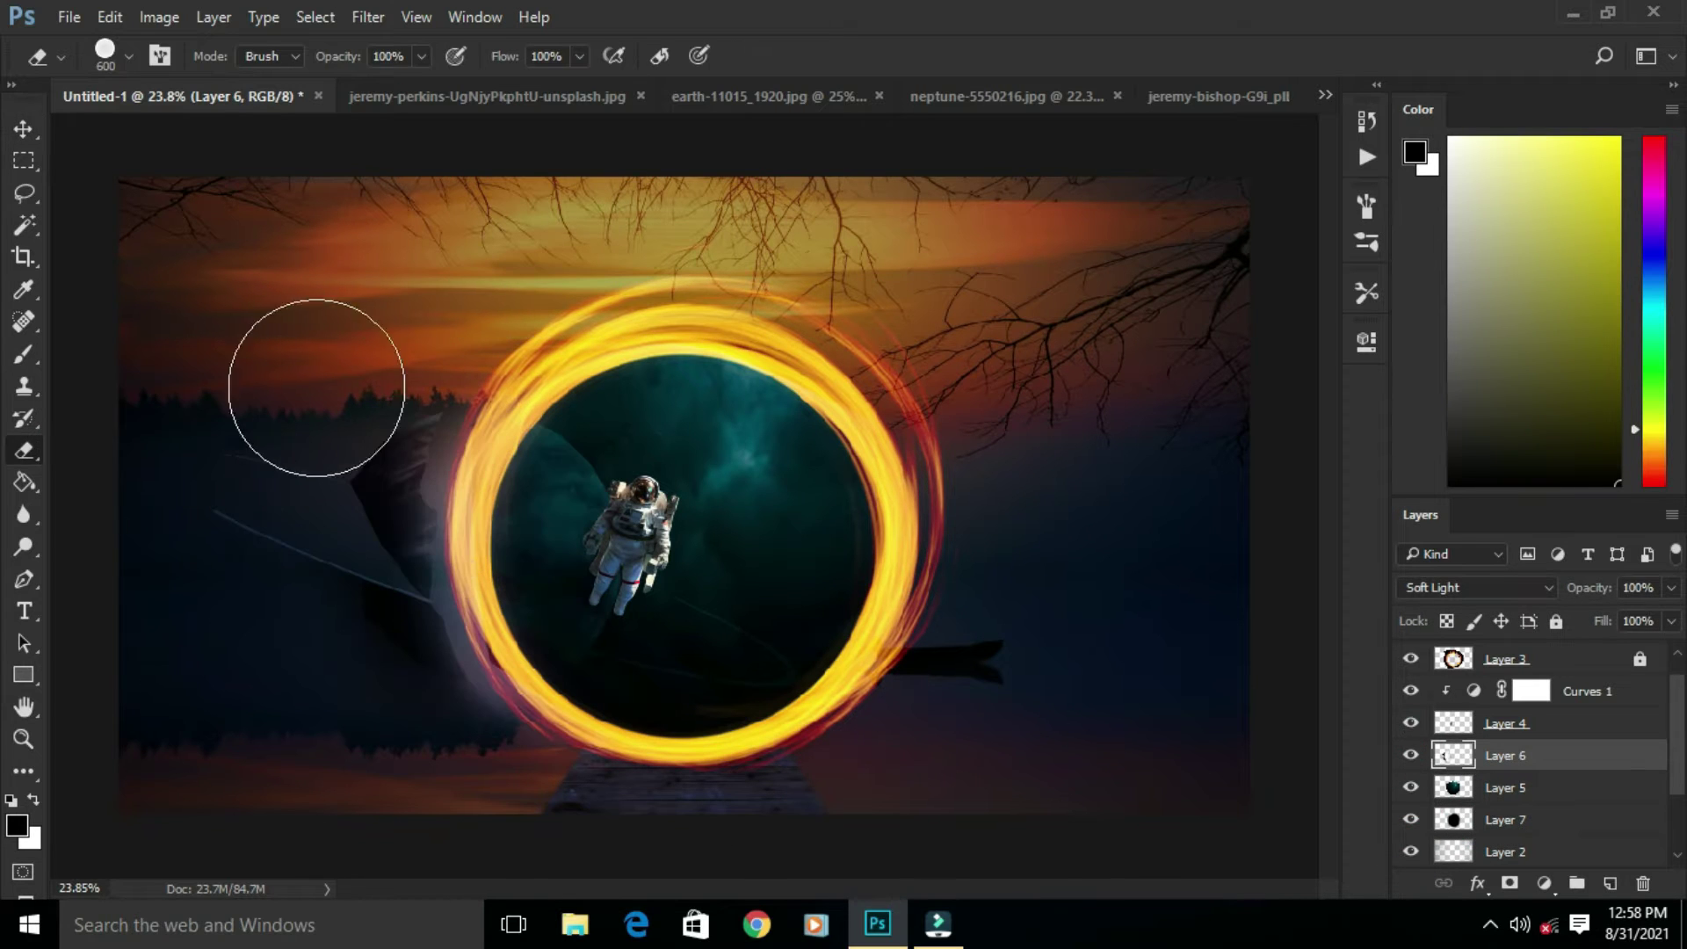
mouse_move(317, 388)
left_mouse_down()
mouse_move(346, 596)
mouse_move(420, 371)
mouse_move(359, 519)
mouse_move(413, 733)
mouse_move(454, 748)
mouse_move(399, 475)
left_mouse_up()
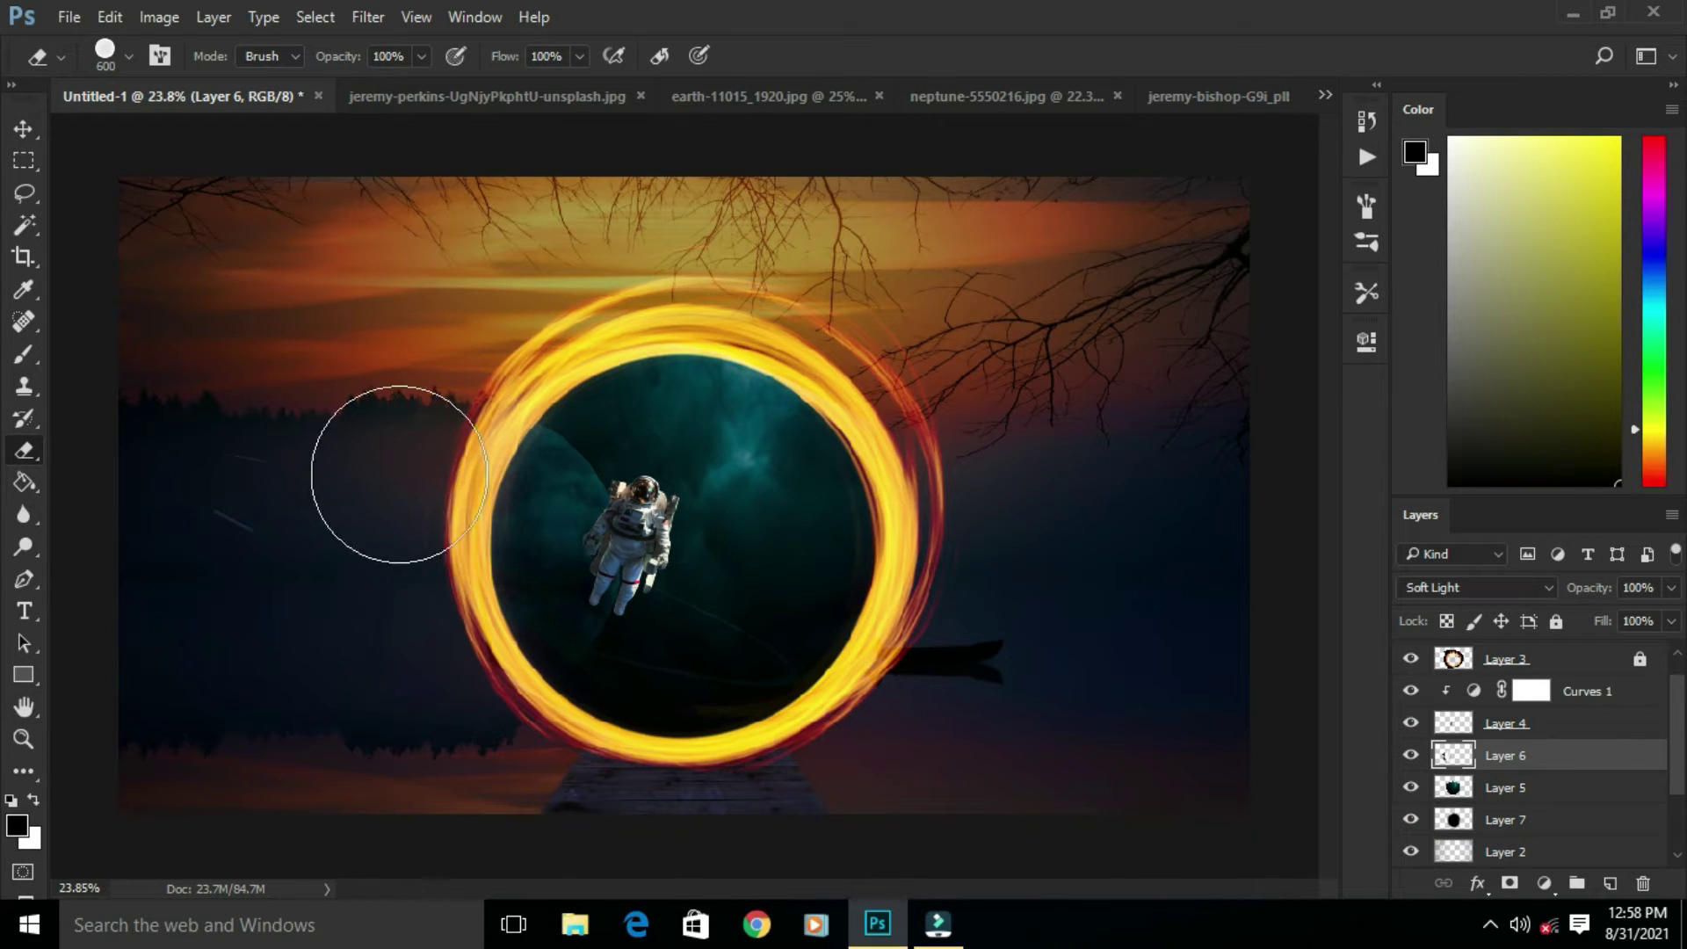
Step: Try other blend modes such as Overlay on the planet's Layer 6, then return it to Soft Light
key("v")
left_click(1477, 587)
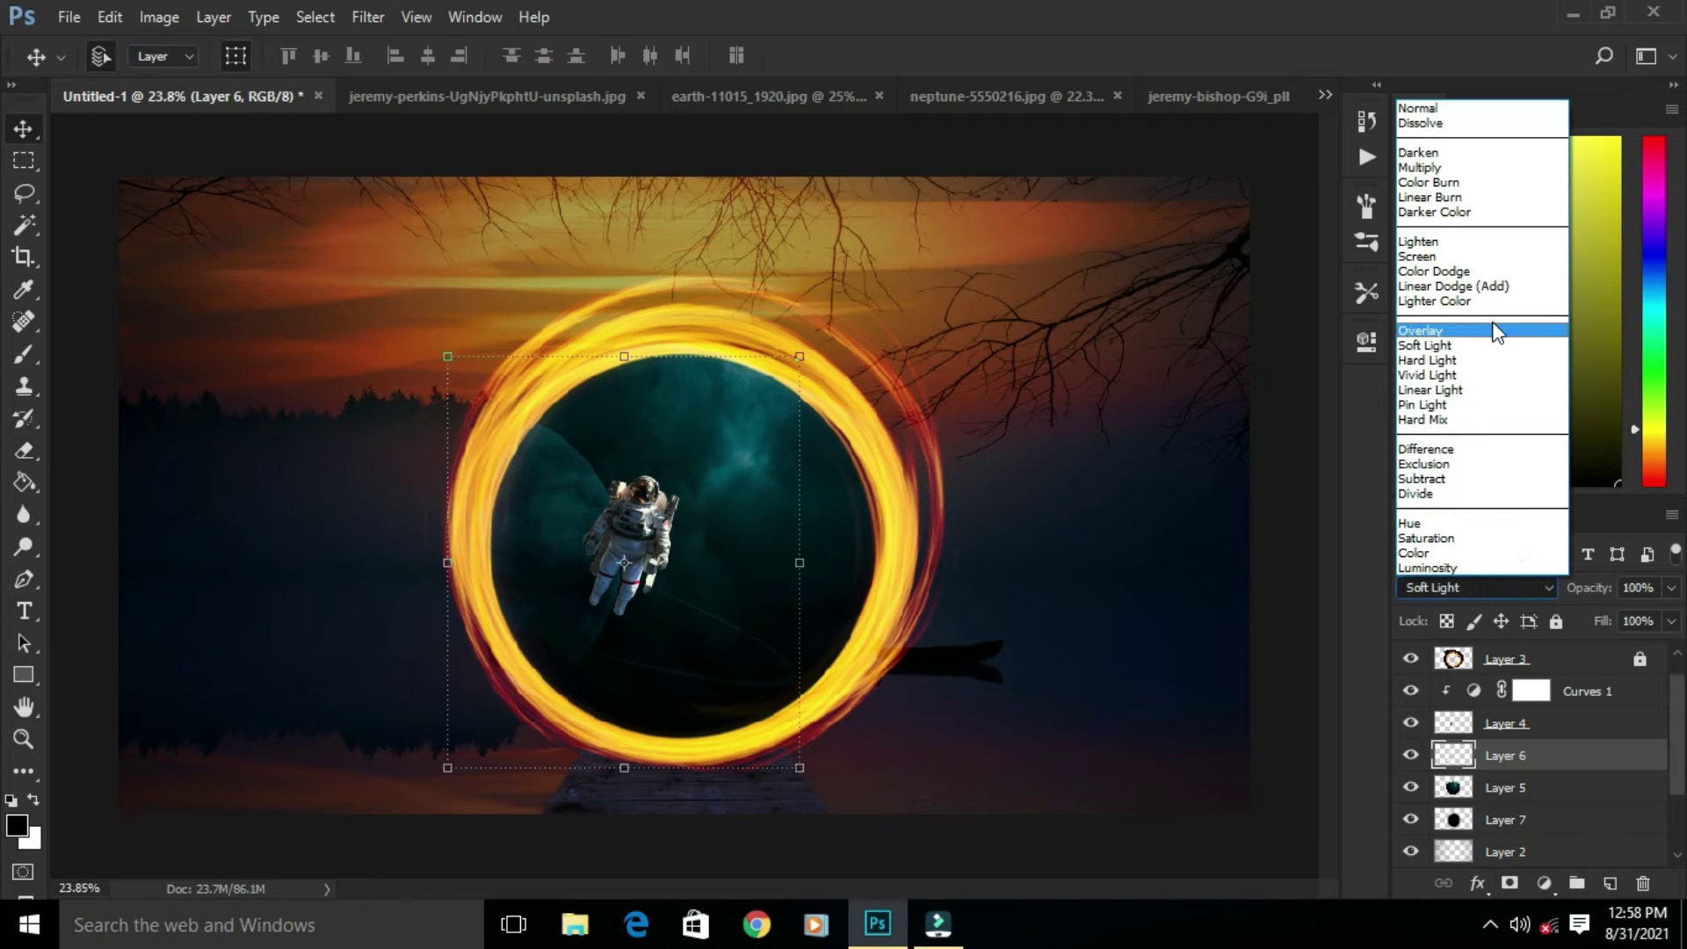
left_click(1495, 323)
left_click(1485, 587)
left_click(1486, 251)
left_click(1463, 597)
left_click(1484, 345)
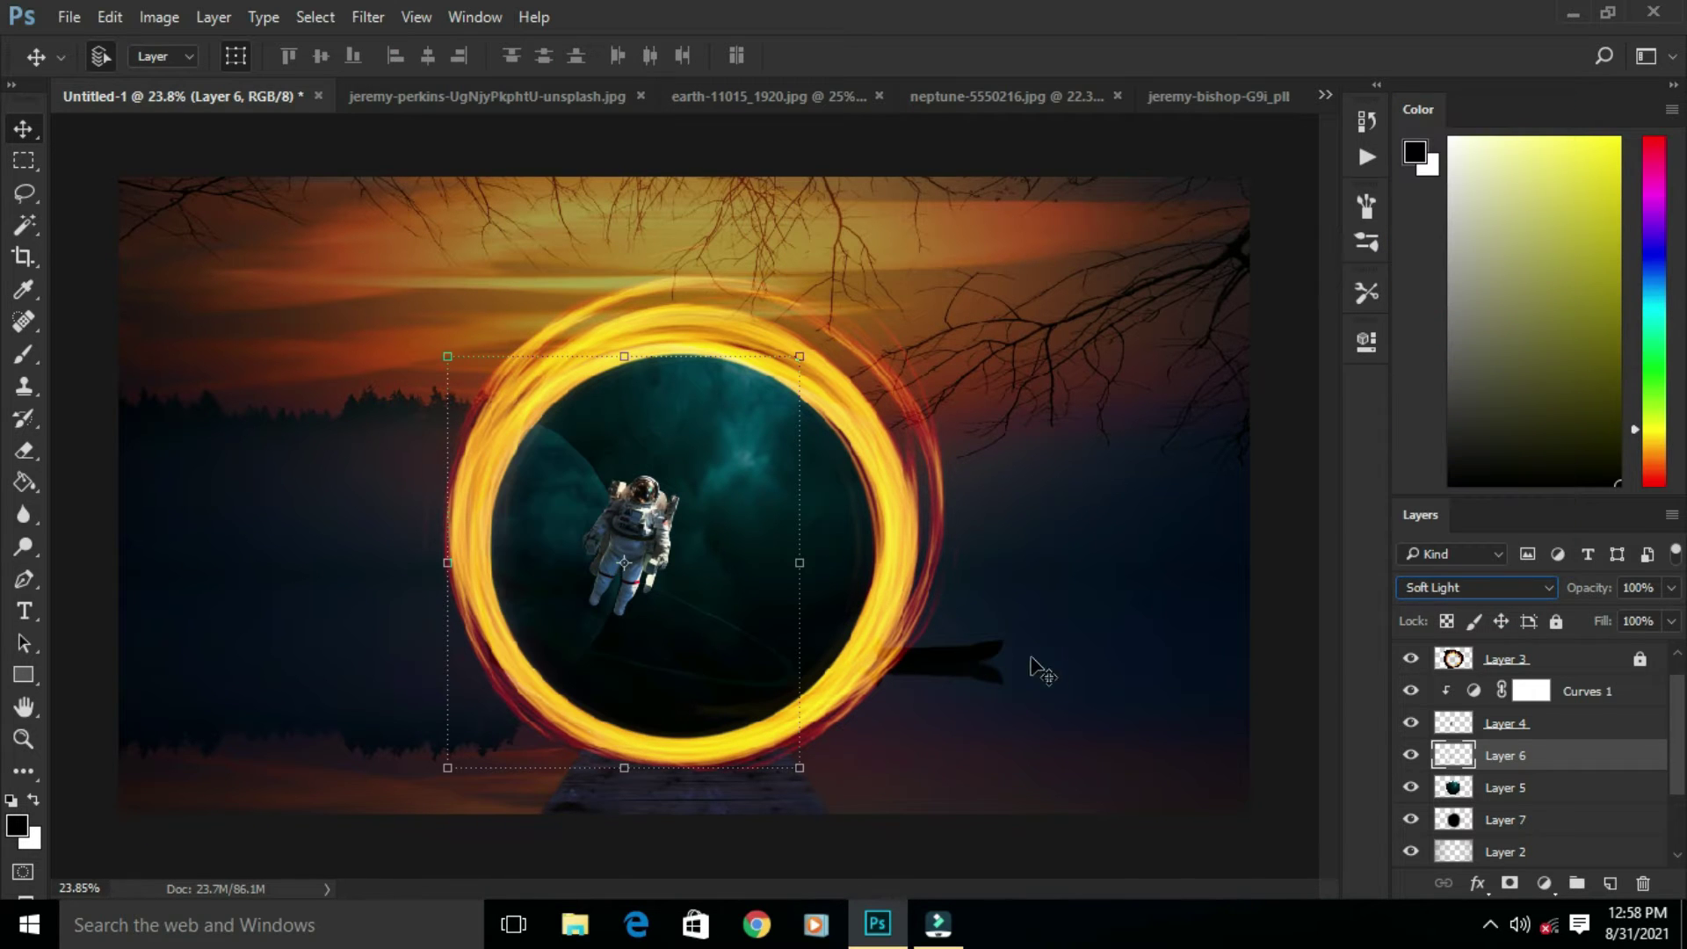
Step: Compare the composite with the astronaut's Layer 4 hidden and shown
key("e")
left_click(1452, 719)
left_click(1408, 721)
left_click(1408, 722)
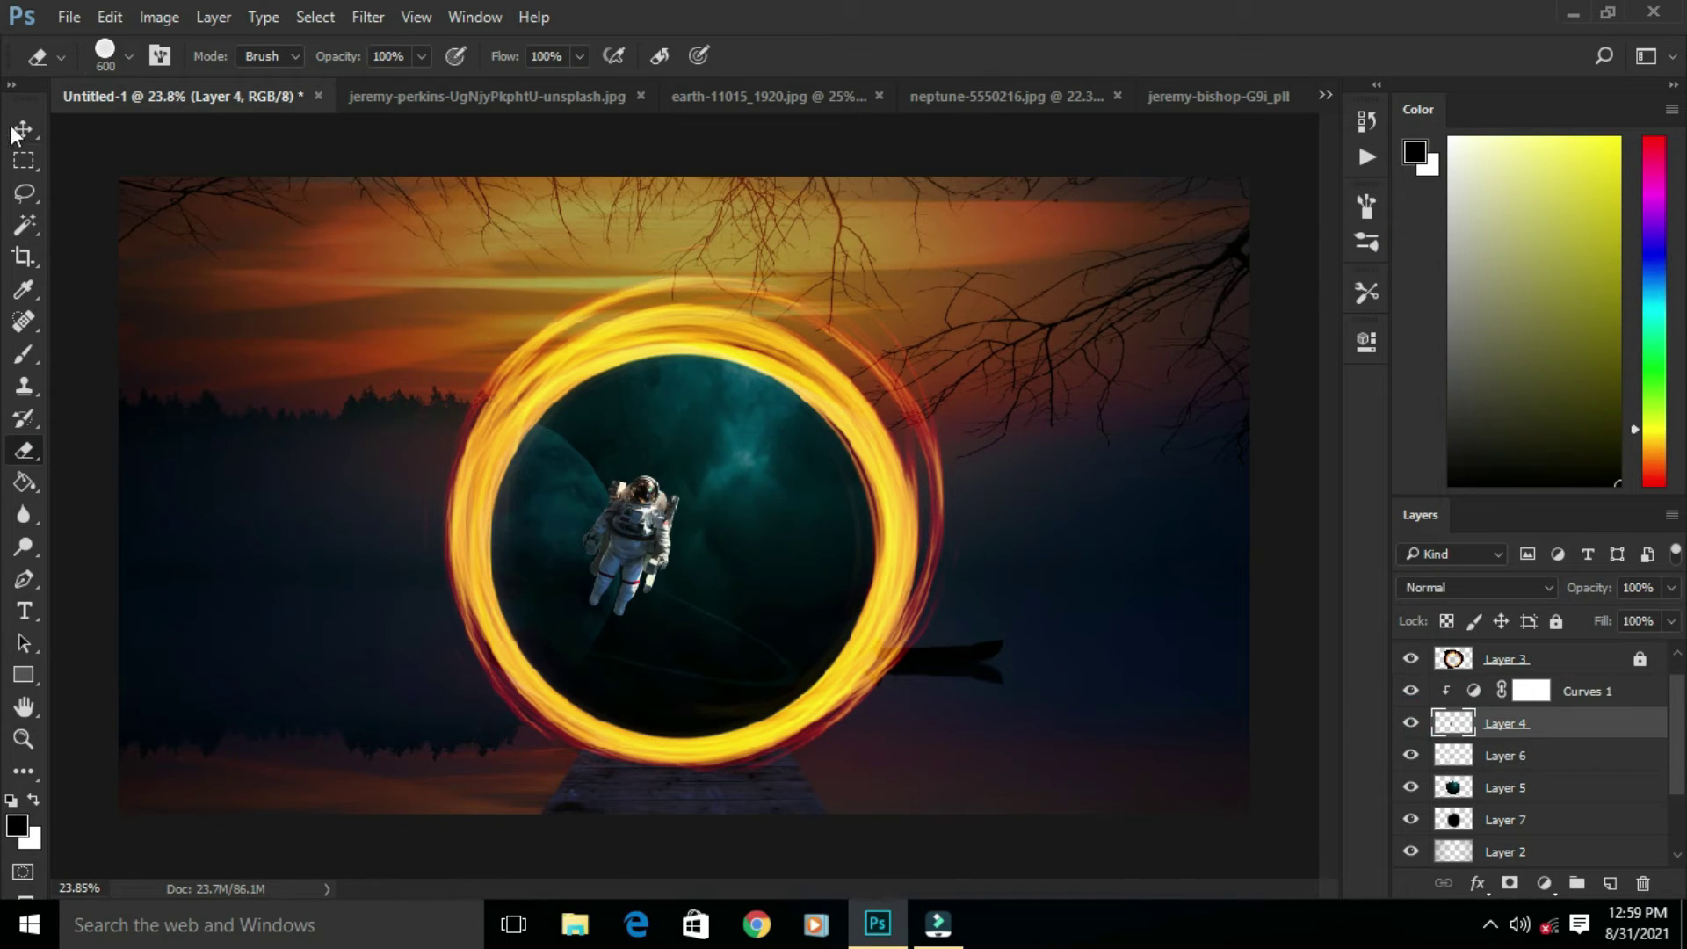
Step: Lower the opacity of the teal cloud image on Layer 5 to dim it inside the portal
left_click(18, 130)
scroll(802, 597, "down", 2)
scroll(802, 596, "up", 2)
left_click(1505, 788)
left_click_drag(1671, 588, 1601, 620)
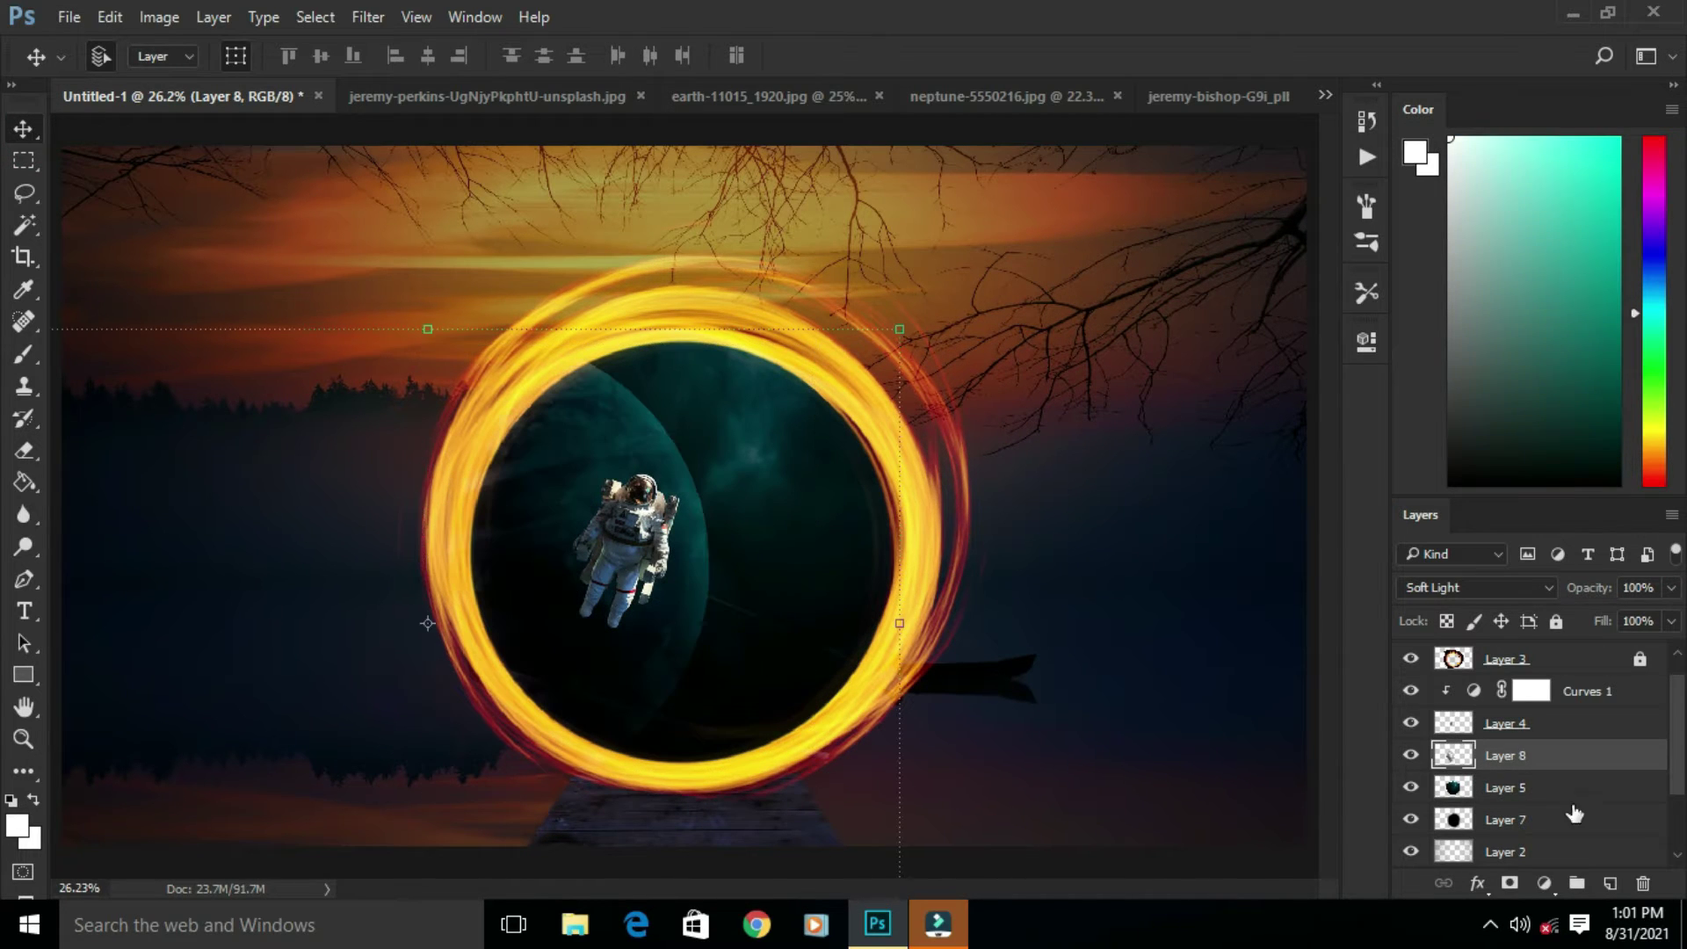
Step: Clip a new layer to the planet's Layer 8, set it to Overlay, and pick a pale teal brush colour
right_click(1538, 755)
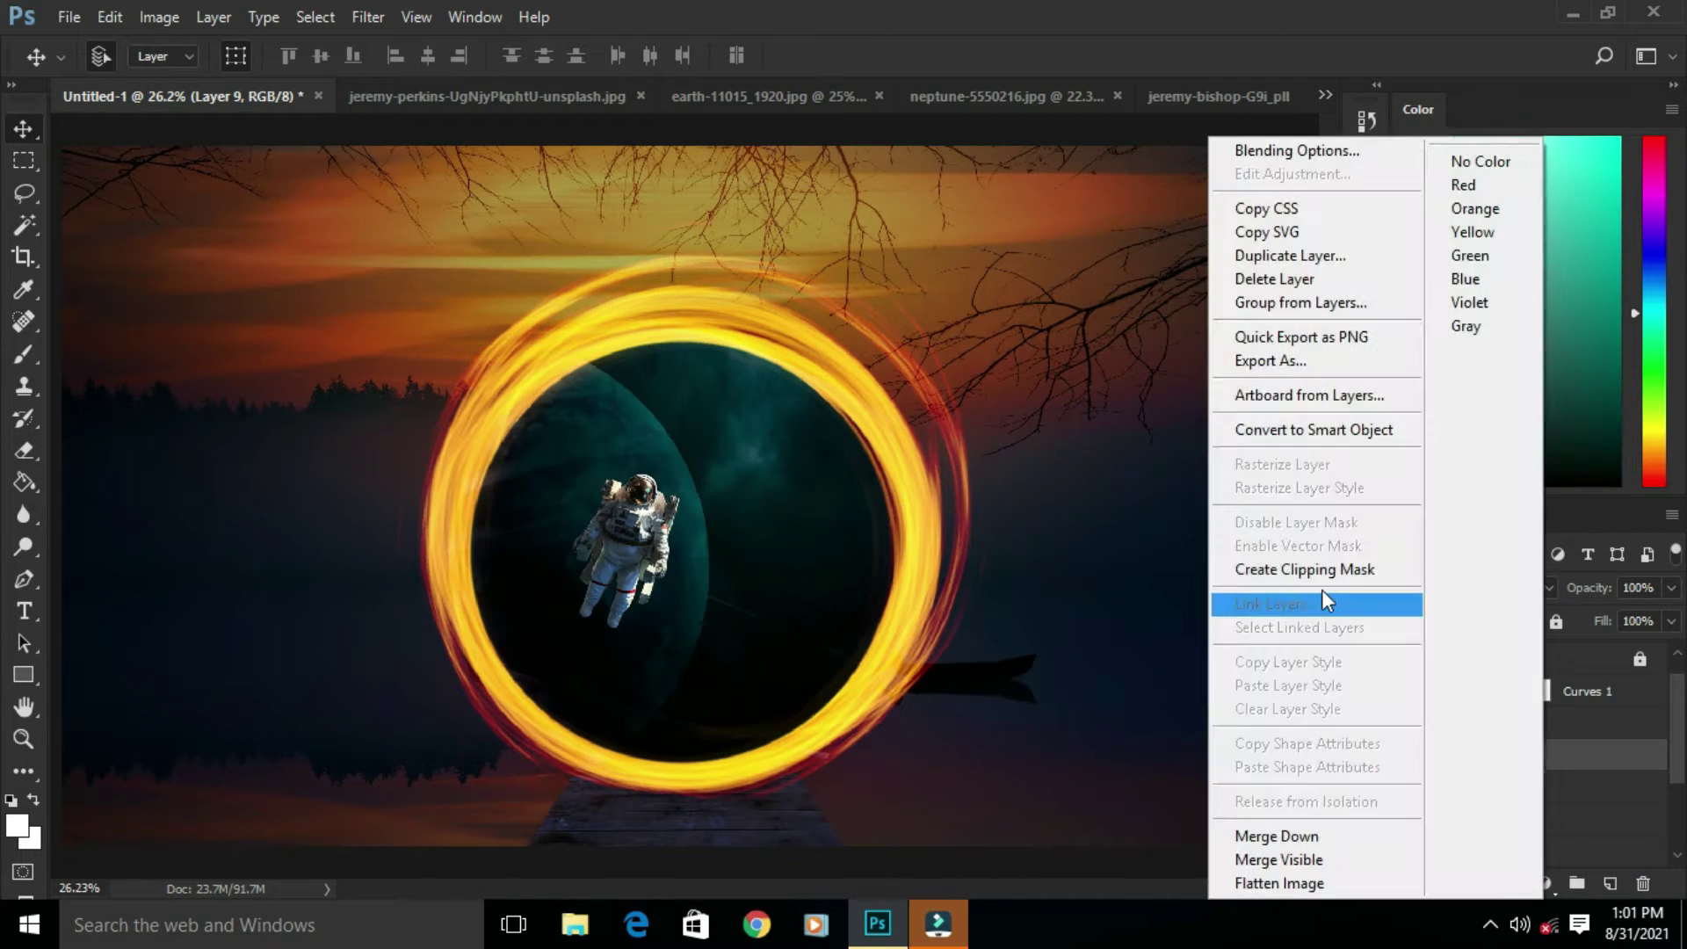
left_click(1318, 603)
left_click(24, 354)
left_click(1508, 587)
left_click(1468, 334)
left_click_drag(1472, 139, 1453, 125)
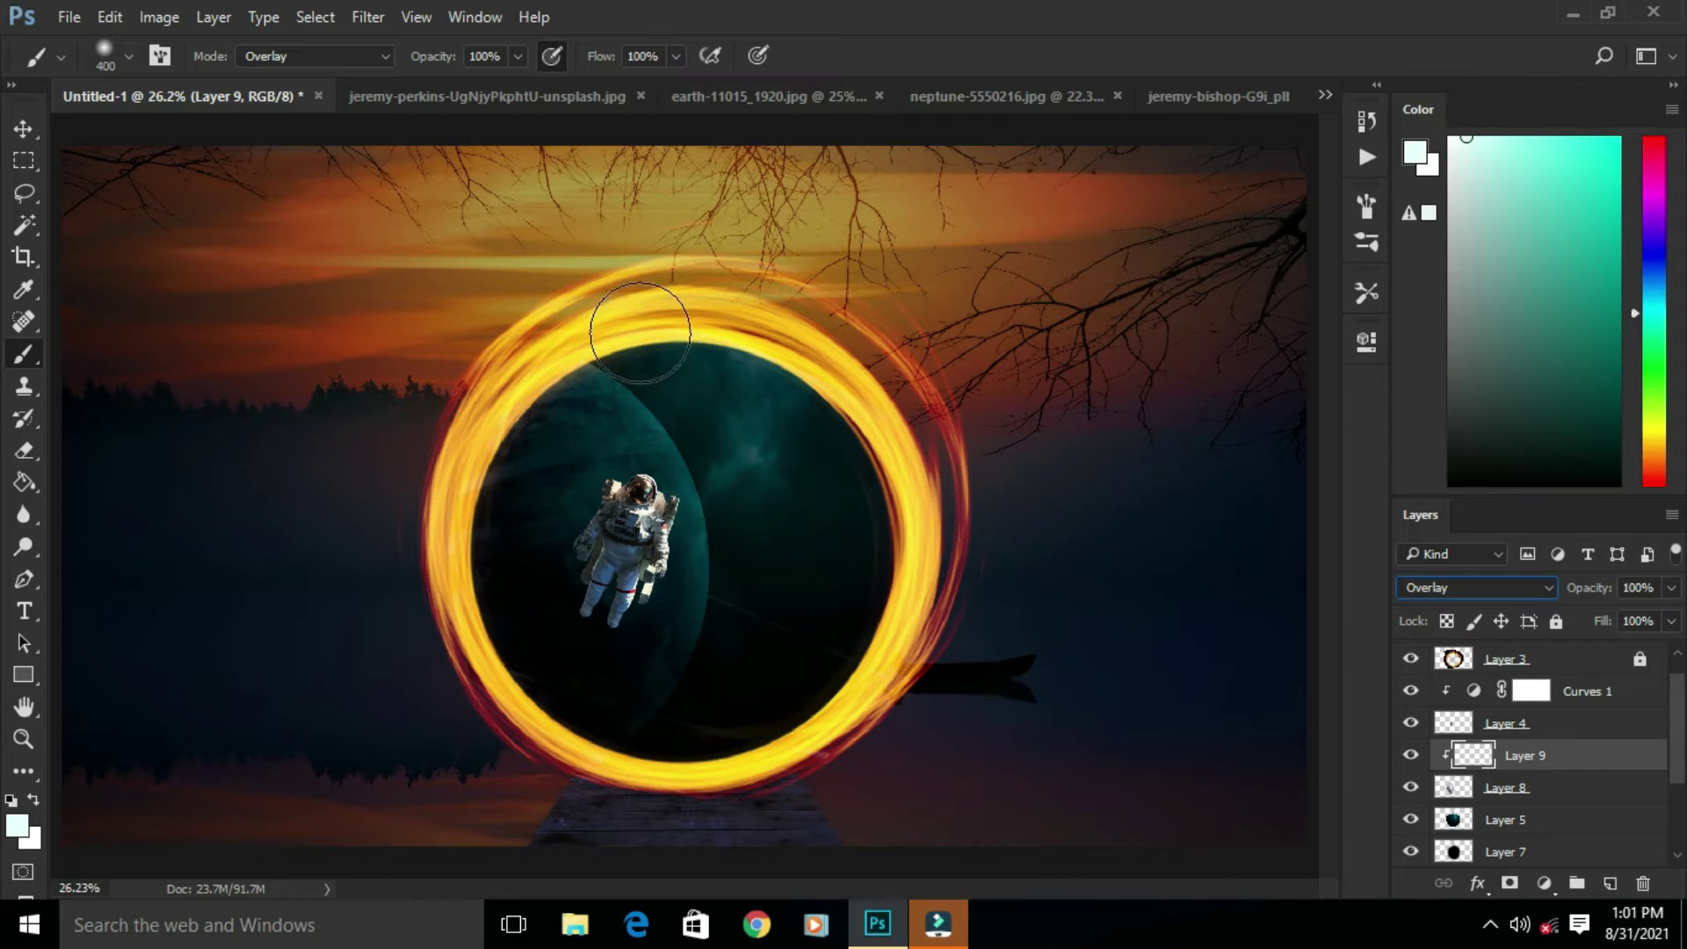
Step: Set the unclipped Layer 9 to Overlay and paint a pale teal glow along the planet's rim at 77% brush opacity
left_click(1477, 587)
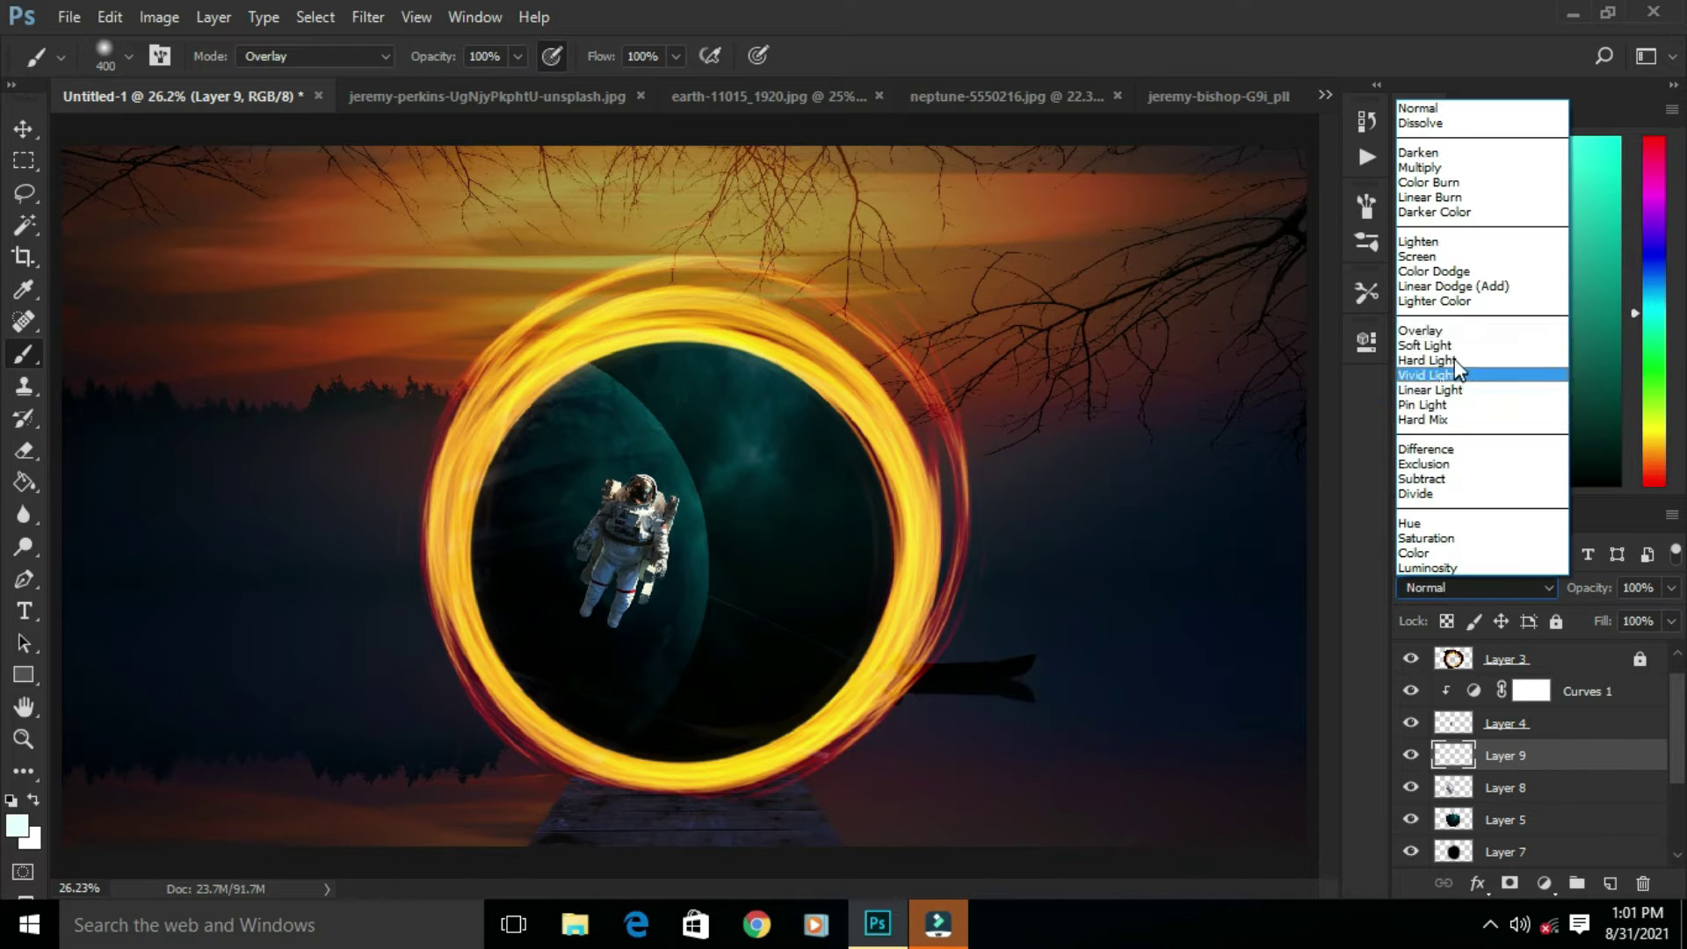
left_click(1492, 329)
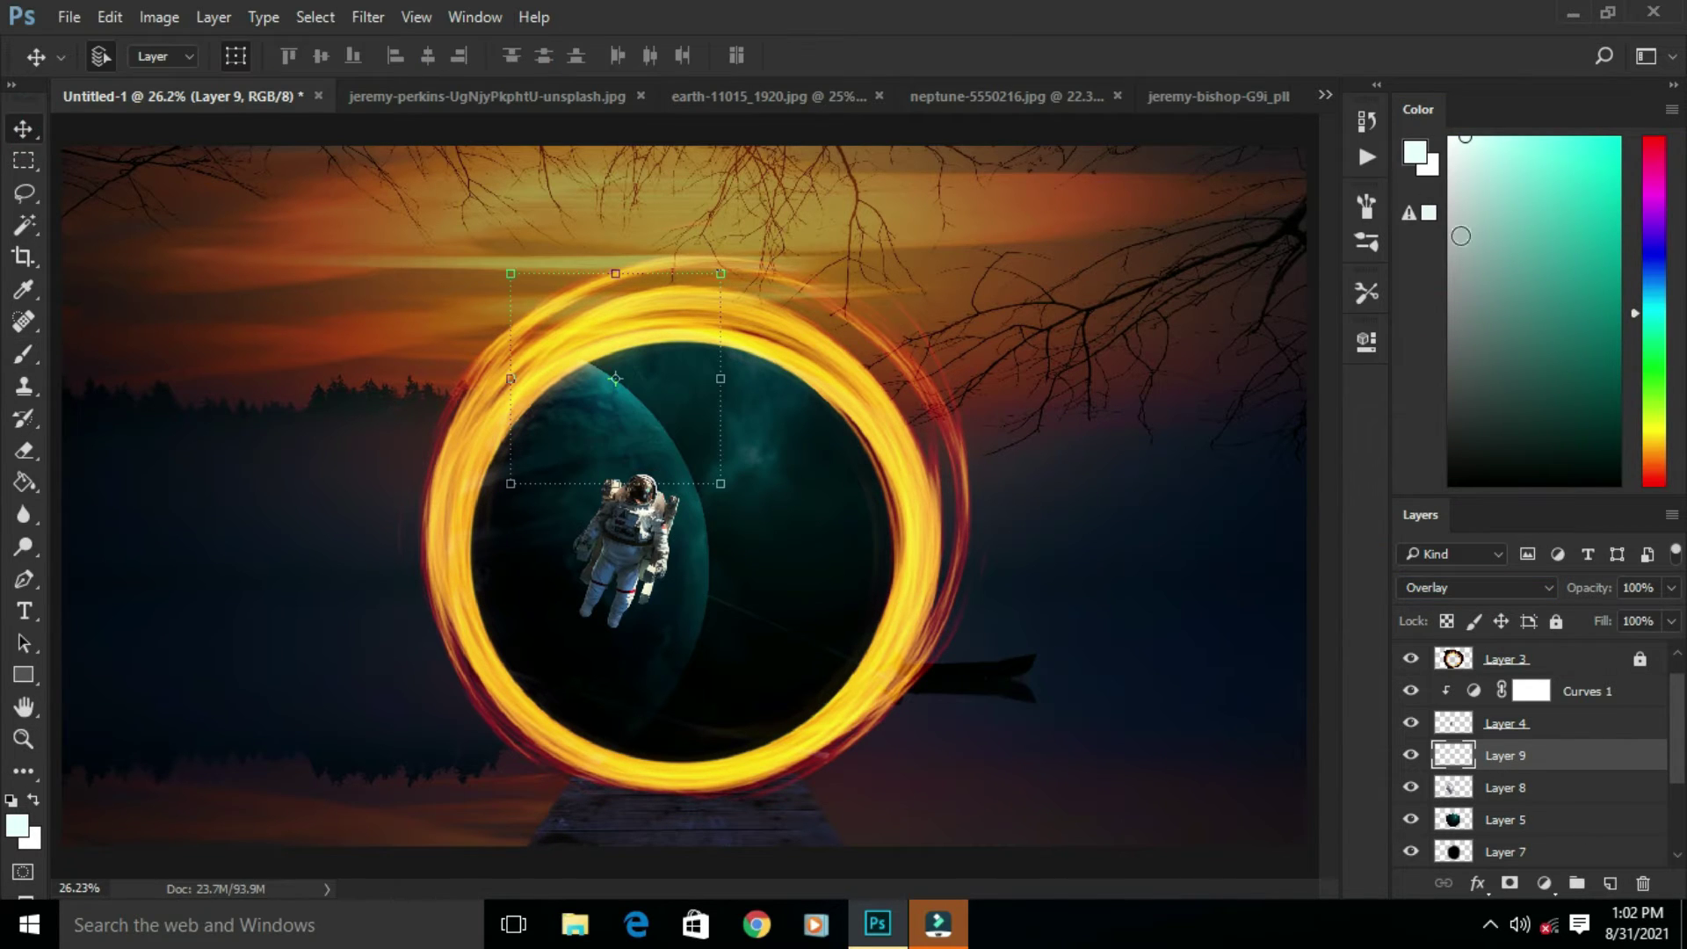
key("v")
key("b")
left_click(1477, 587)
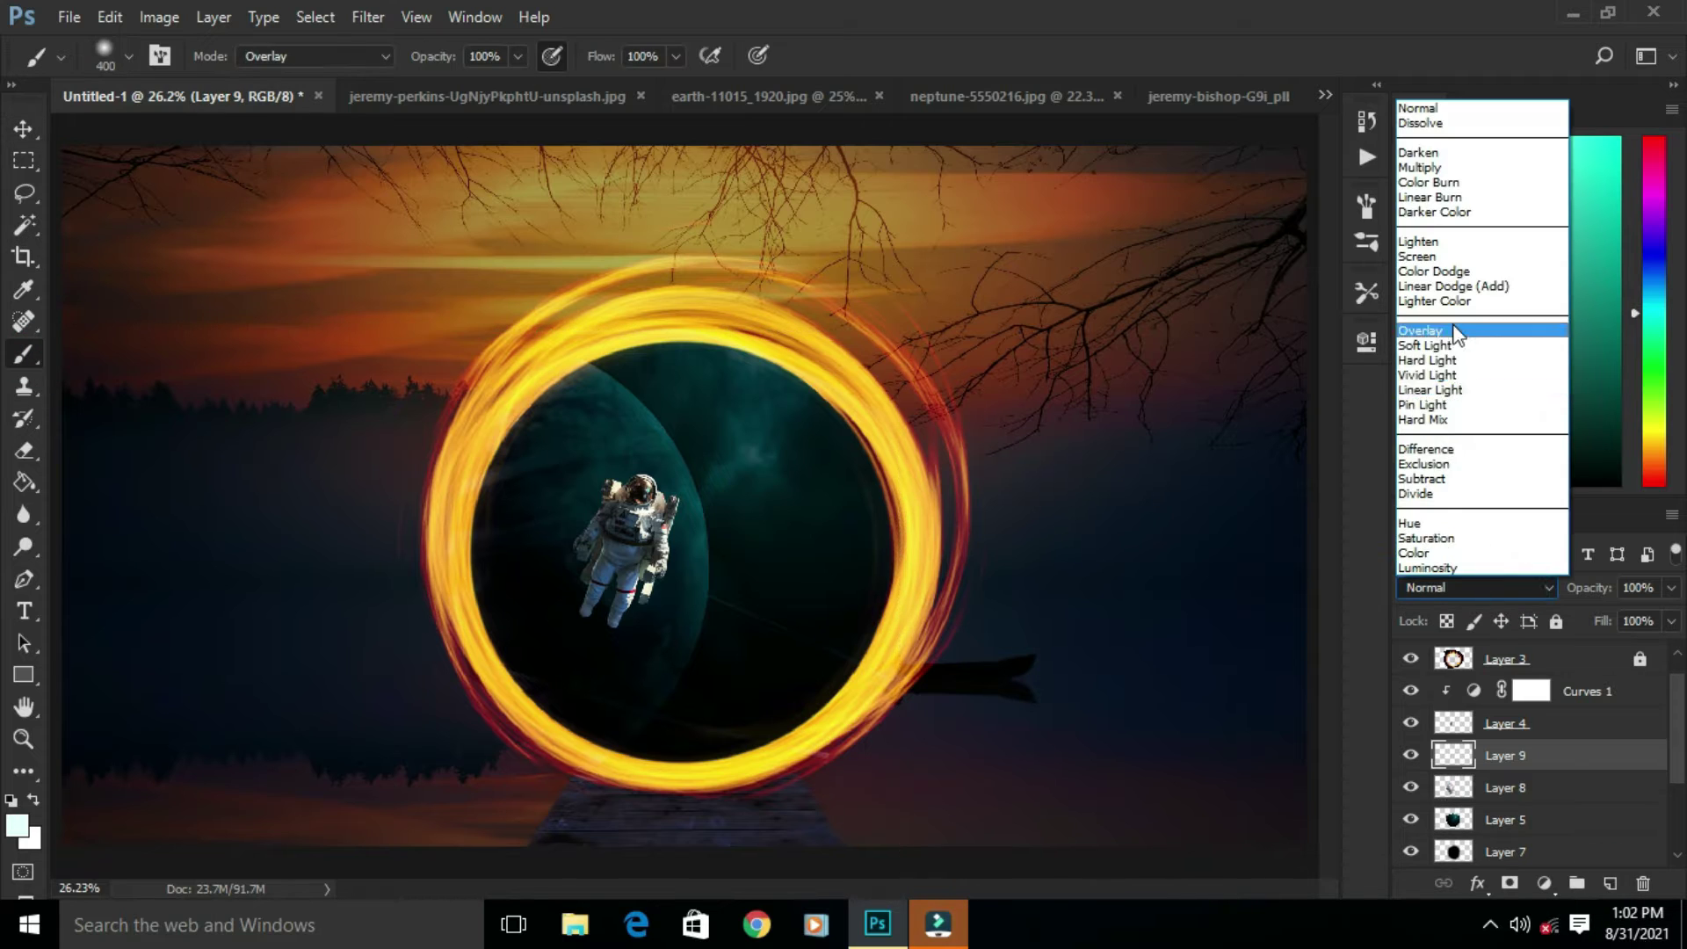
left_click(1492, 329)
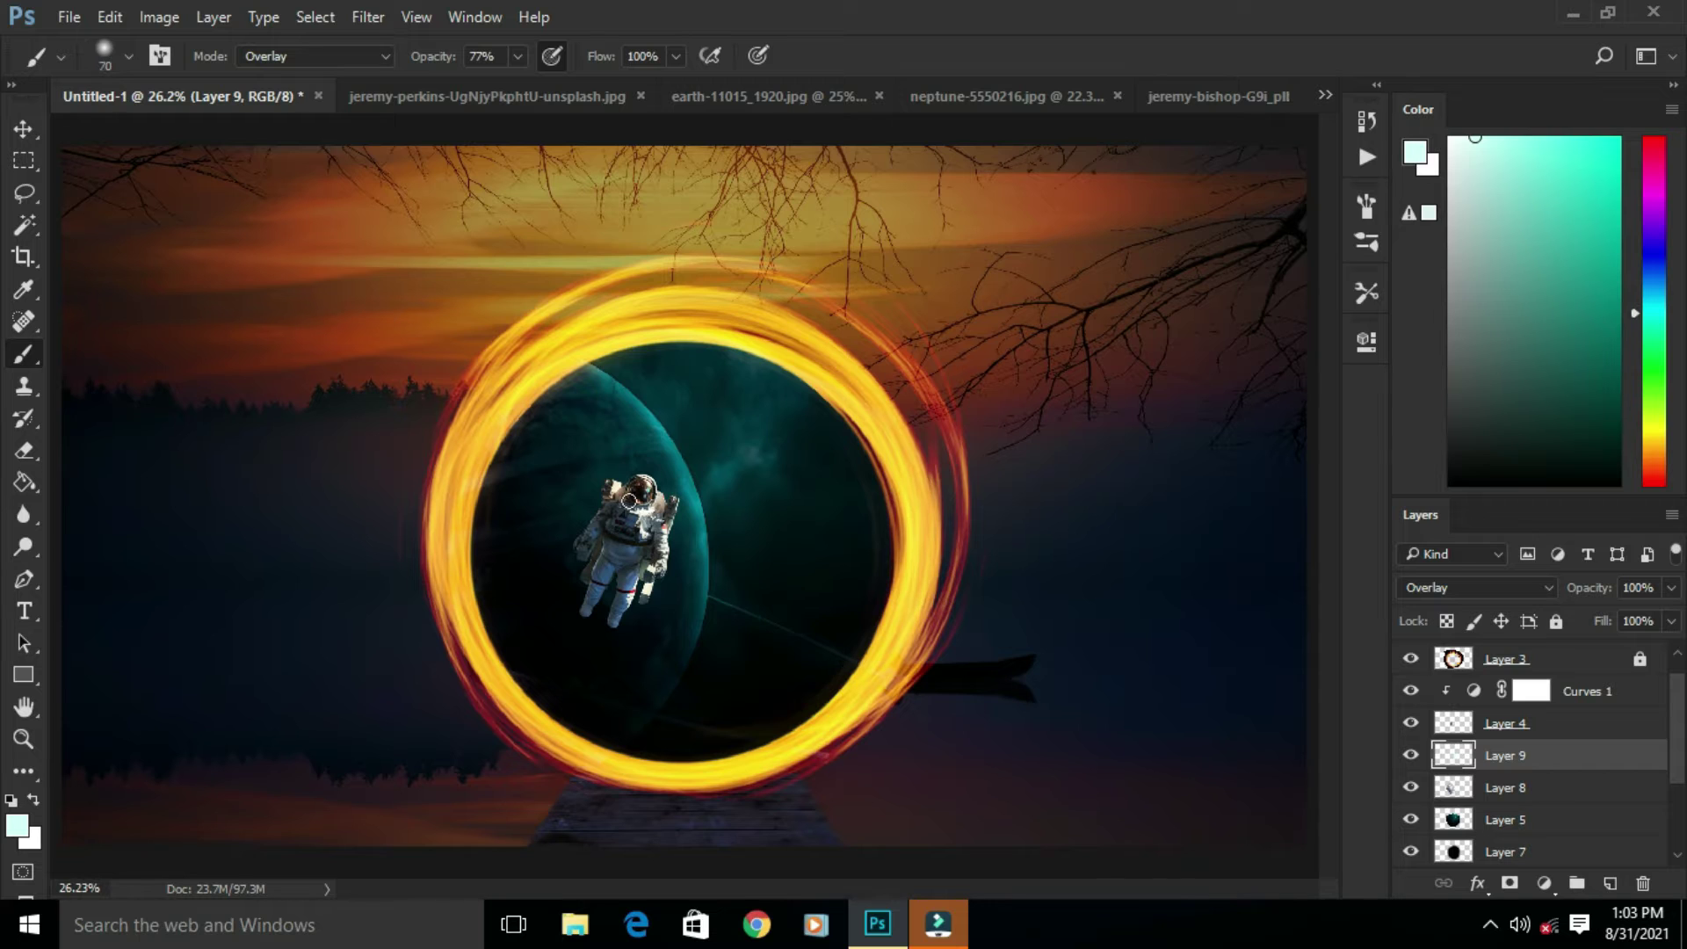
key("v")
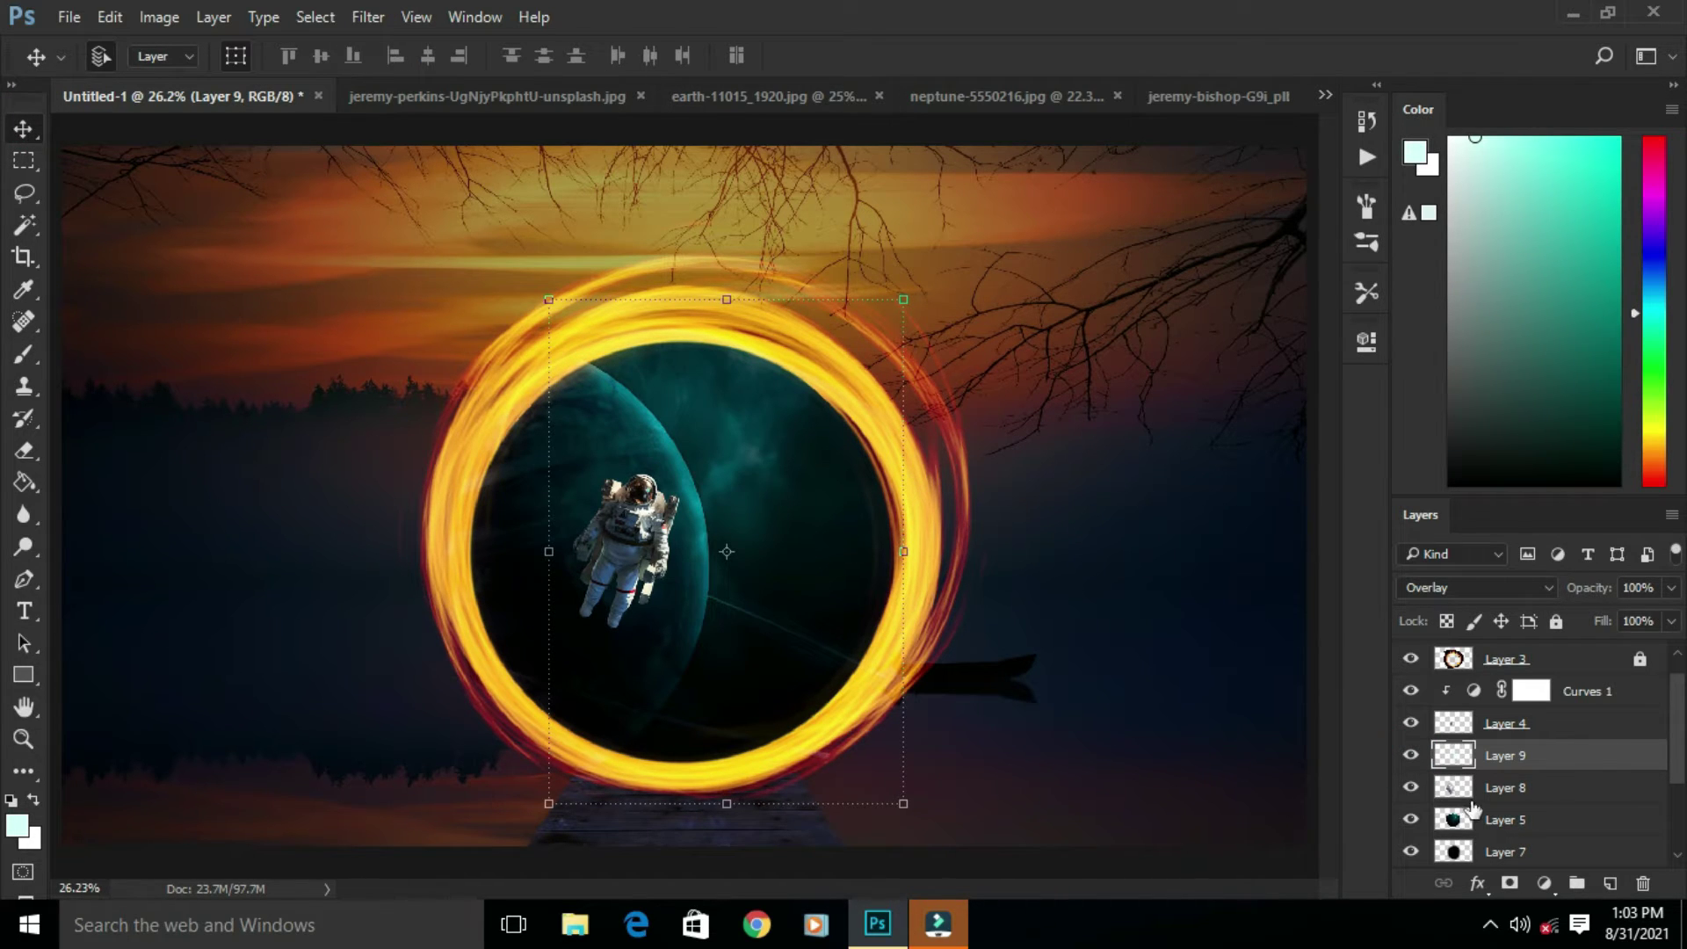
Step: Add another new layer beneath Layer 9, clip it to the planet's Layer 8, and paint it dark teal
left_click(1610, 884)
left_click(25, 354)
left_click_drag(1532, 766, 1535, 798)
right_click(1536, 798)
left_click(1582, 383)
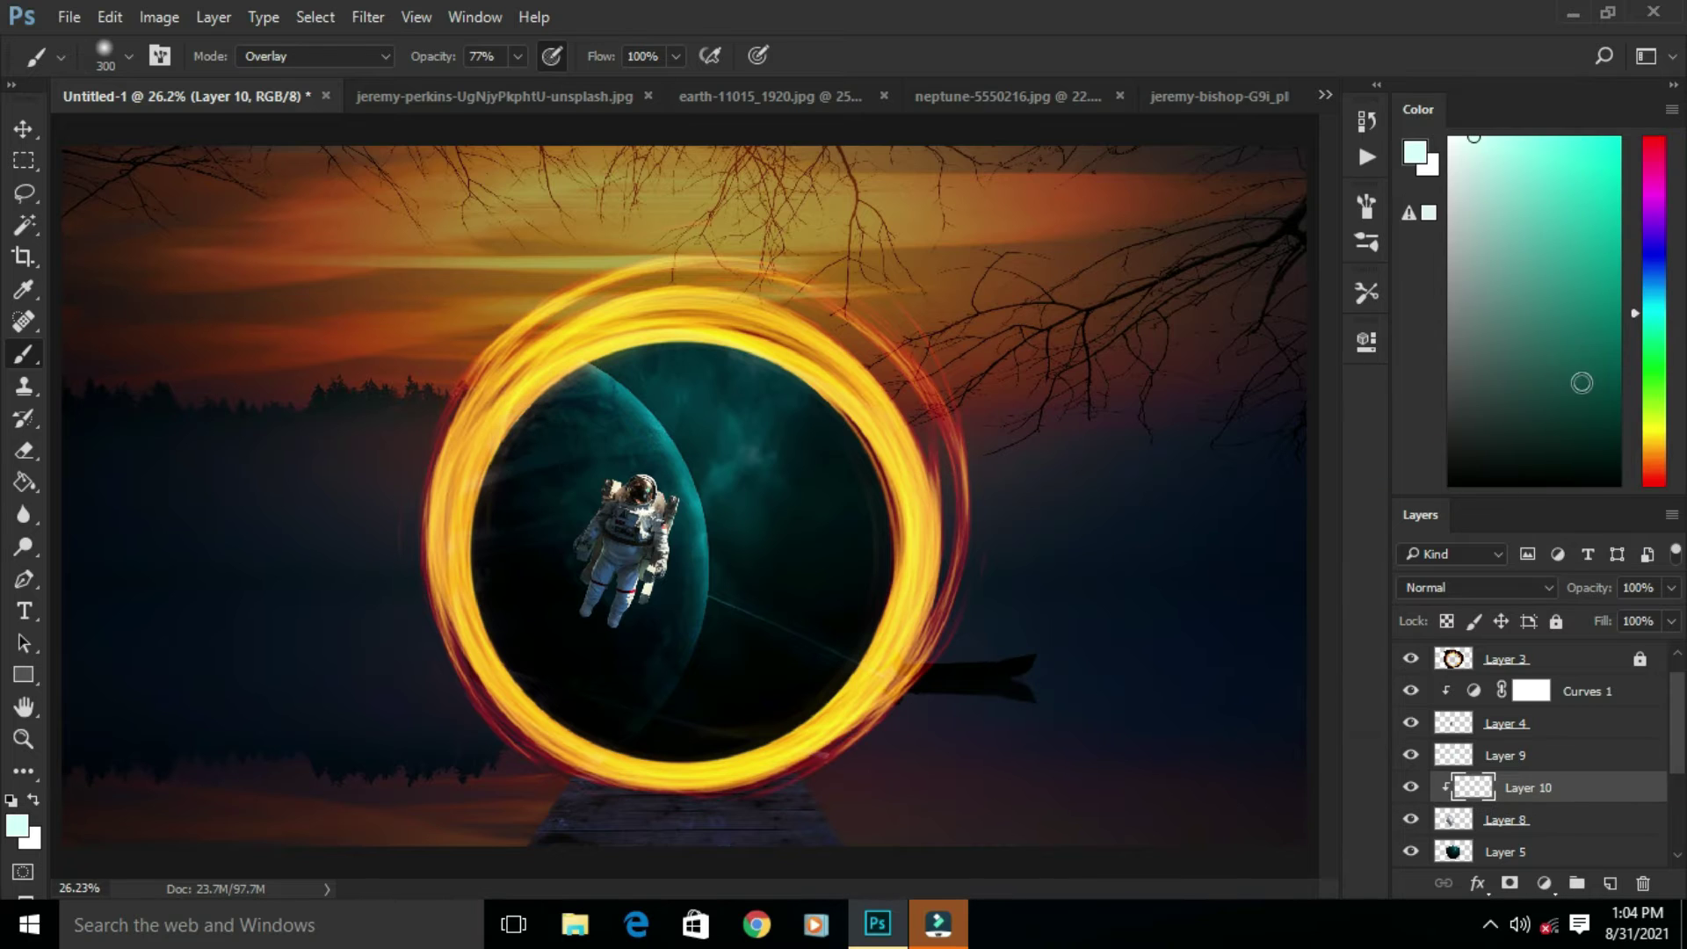
key("v")
left_click(1175, 394)
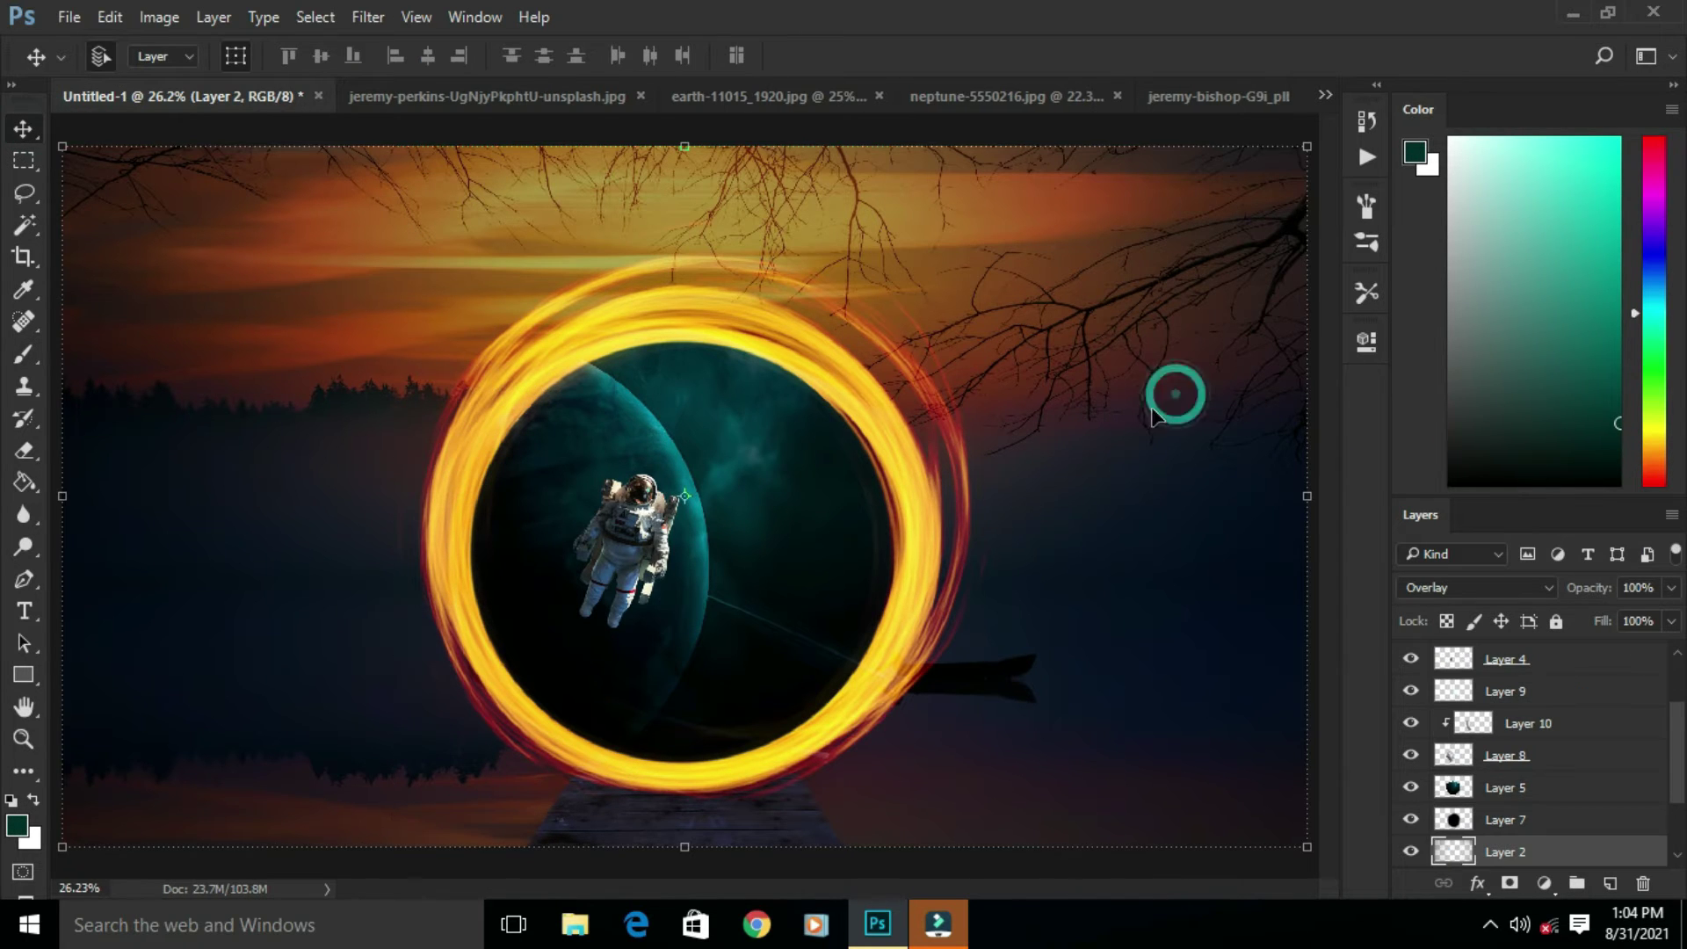
Step: Bring up the earth-11015_1920.jpg image and start selecting the globe with the Quick Selection tool, reducing its brush size to 300
left_click(791, 97)
left_click(27, 226)
right_click(29, 234)
left_click(115, 226)
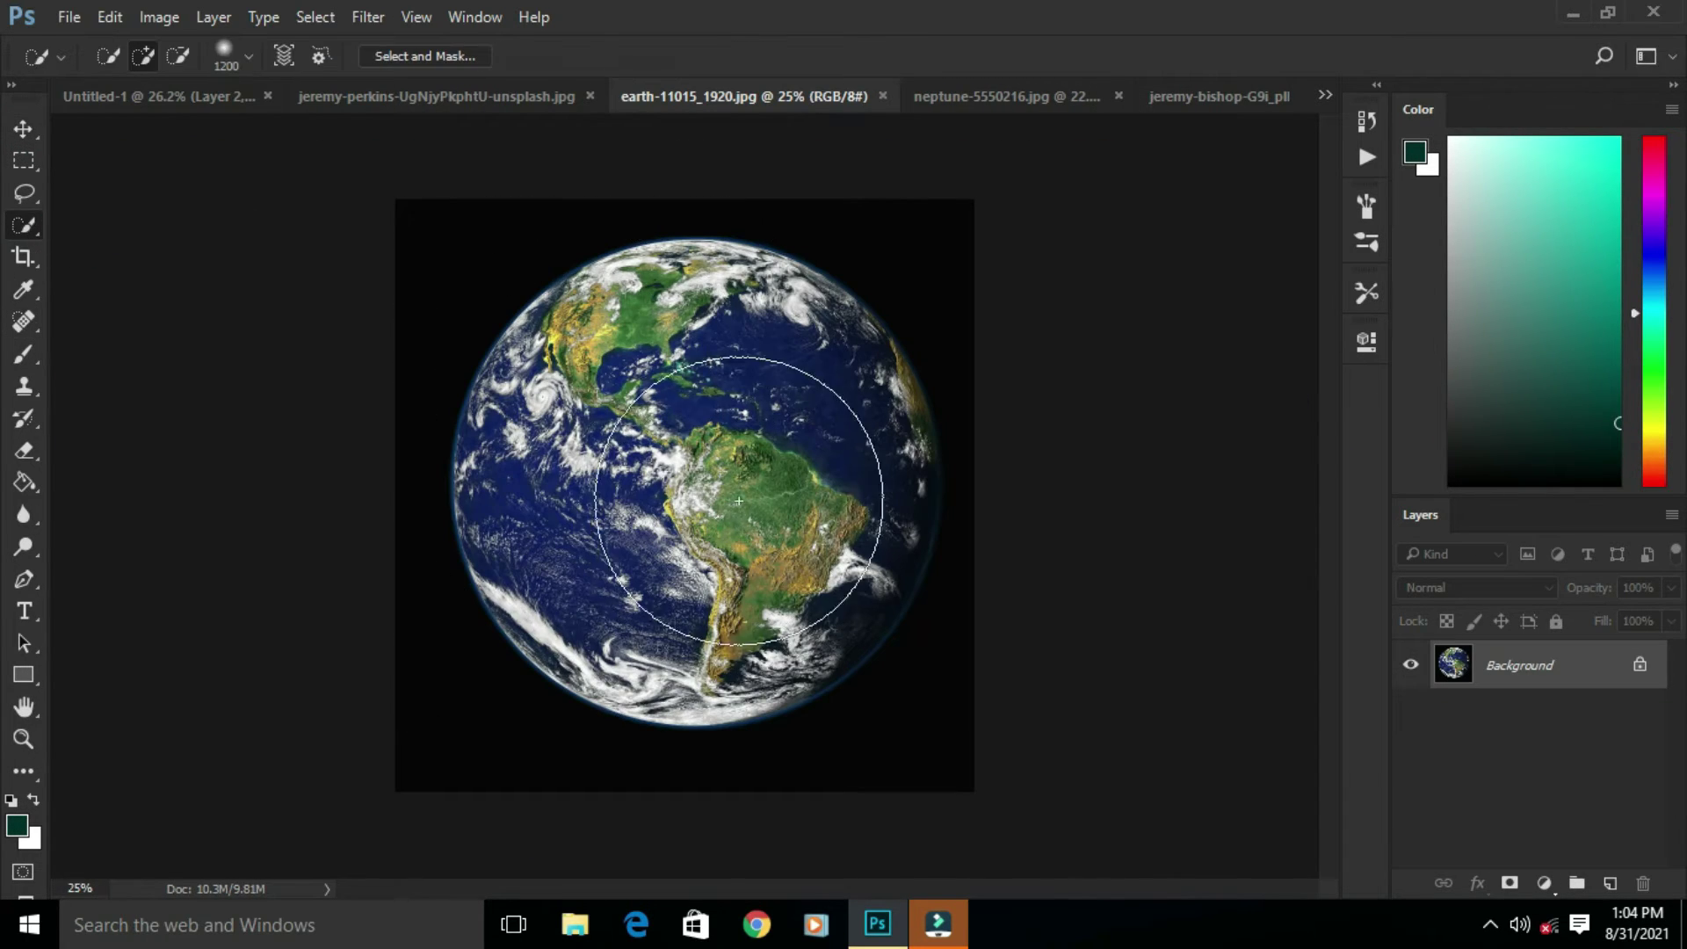
mouse_move(704, 498)
left_mouse_down()
mouse_move(683, 440)
mouse_move(669, 524)
left_mouse_up()
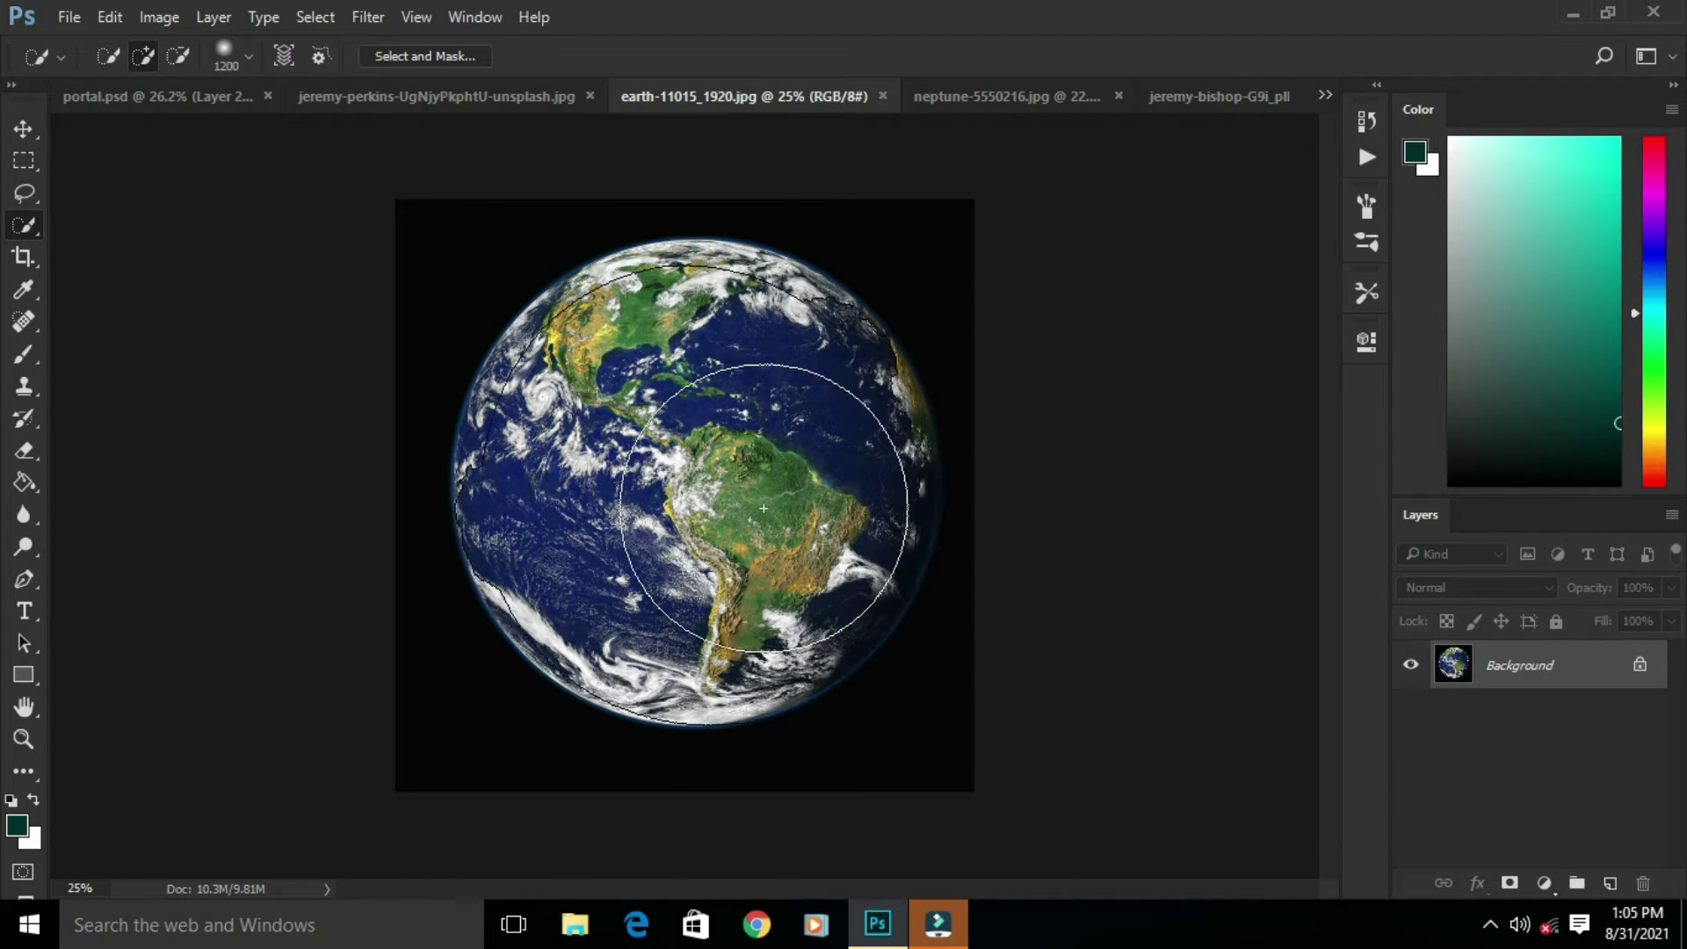
key("bracketleft")
key("bracketleft")
key("bracketleft")
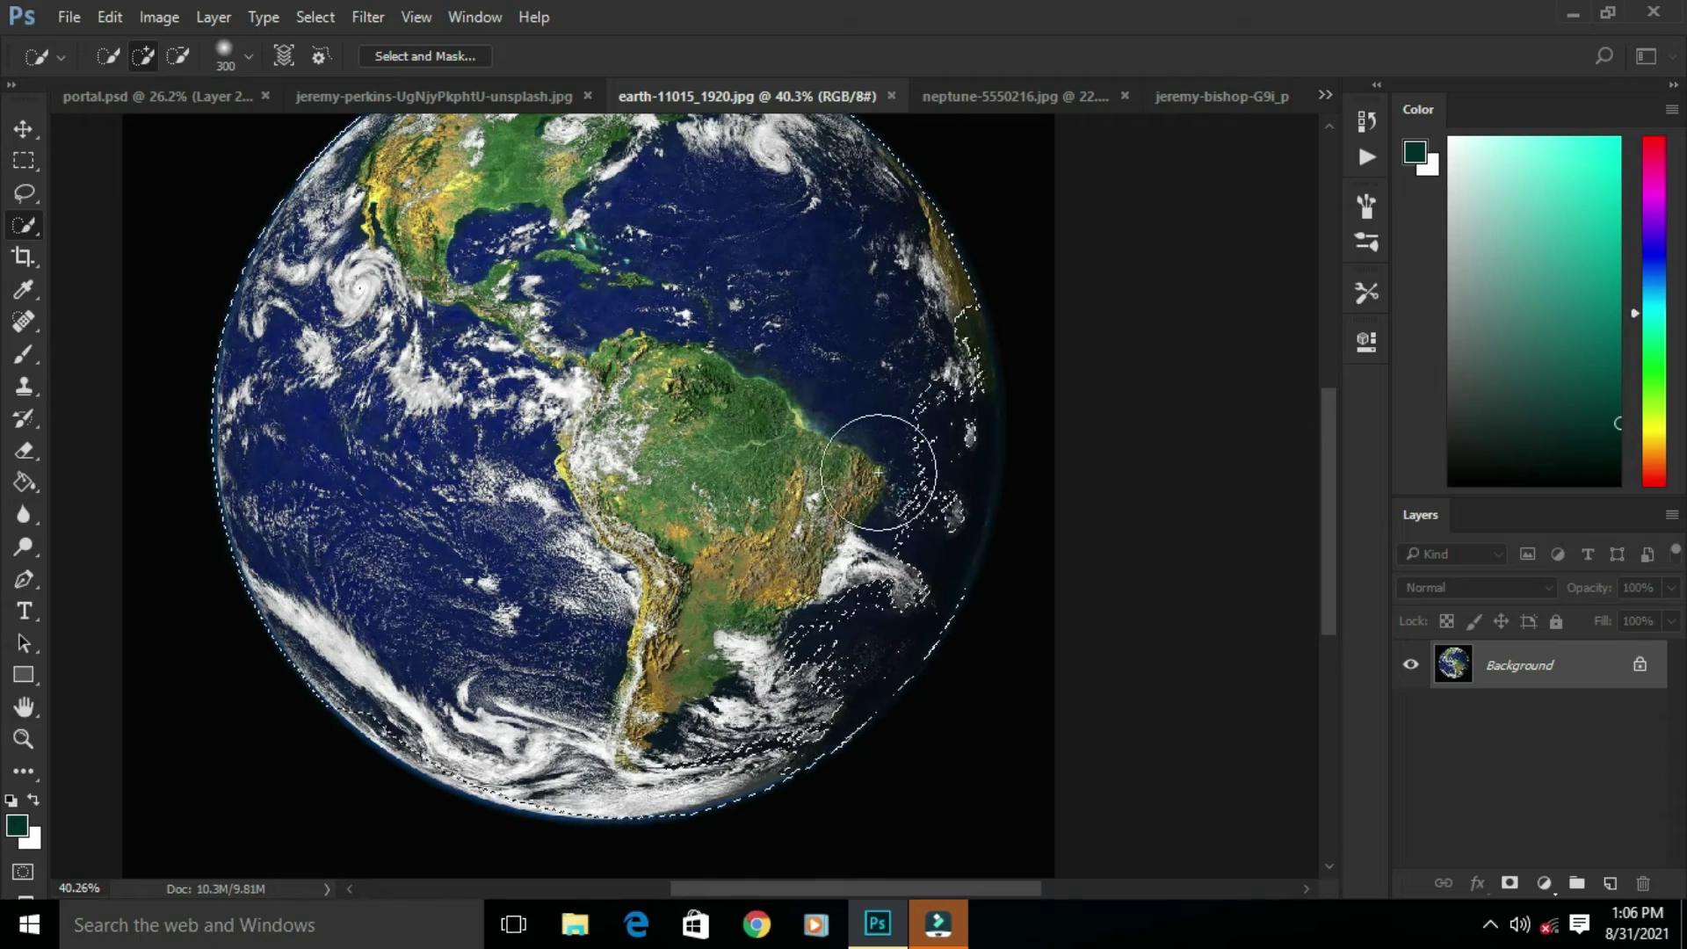
Step: Complete the selection of the Earth, including its dark shadowed edge, and bring the globe into portal.psd
mouse_move(879, 473)
left_mouse_down()
mouse_move(881, 575)
mouse_move(809, 707)
left_mouse_up()
left_click_drag(745, 718, 727, 595)
left_click_drag(747, 351, 582, 458)
right_click(23, 225)
left_click(93, 249)
left_click(859, 344, "alt")
left_click_drag(703, 308, 907, 522)
left_click(848, 58)
left_click(1602, 474)
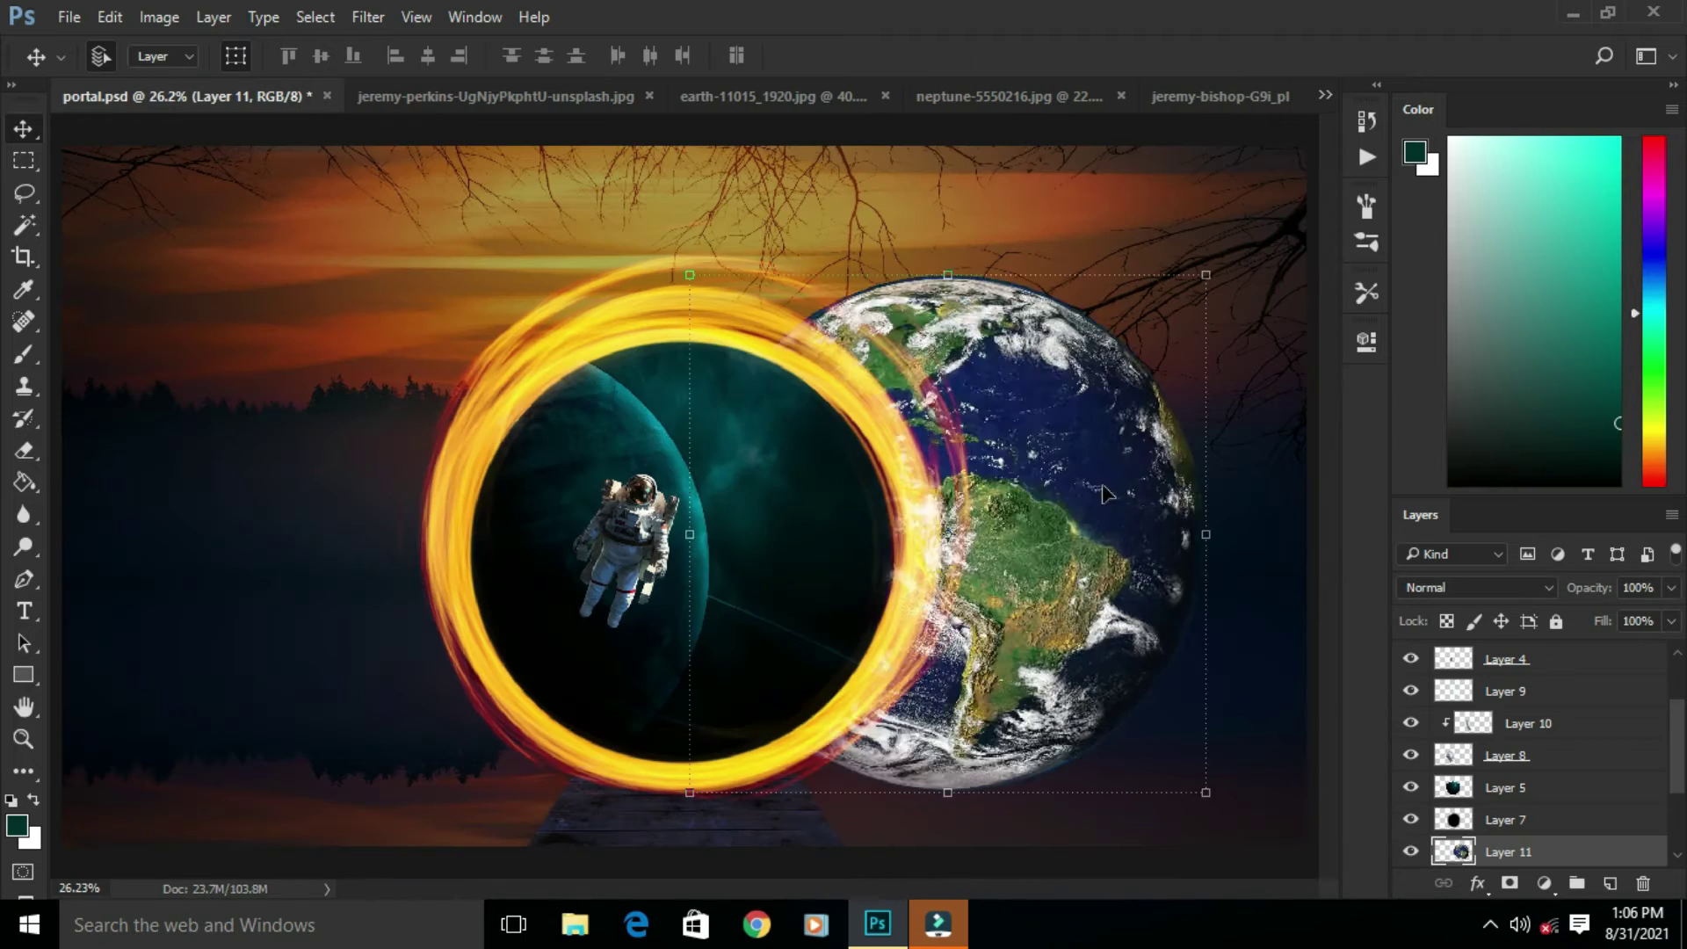
Step: Move the Earth's Layer 11 above Layer 5 and shrink it to a tiny planet in the portal's upper-right area
left_click_drag(1507, 852, 1534, 774)
key("ctrl+t")
left_click_drag(1115, 816, 809, 352)
left_click(1004, 55)
key("ctrl+t")
scroll(824, 570, "up", 4)
scroll(786, 537, "up", 3)
left_click(1005, 55)
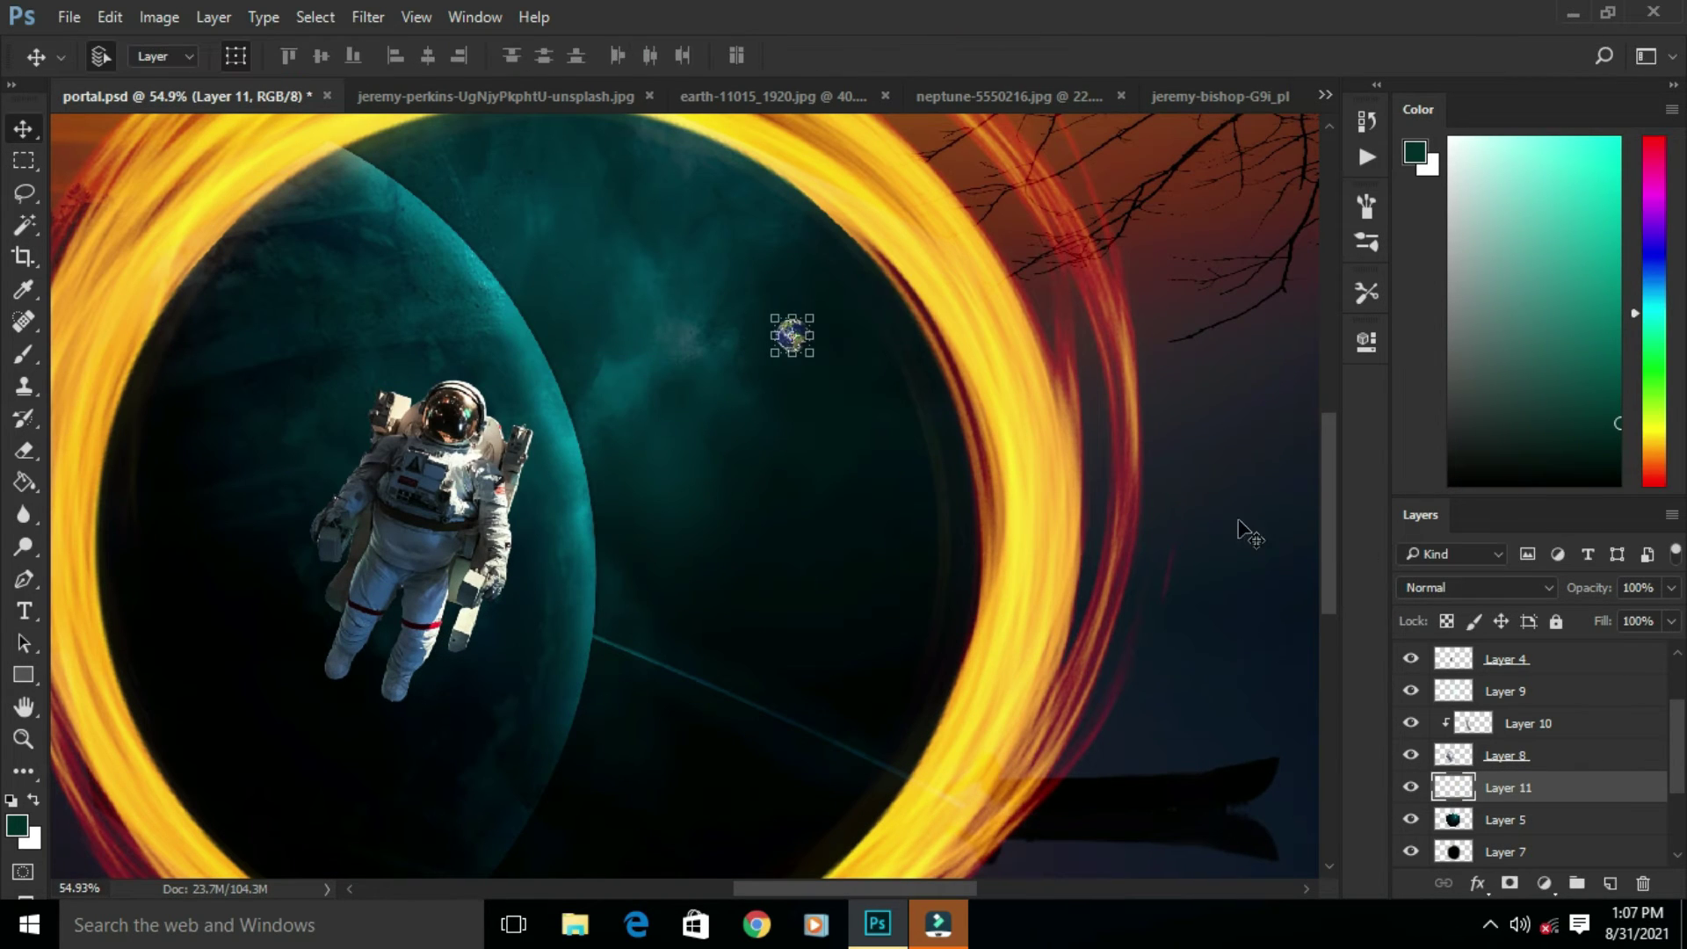
Step: Add a new layer clipped to the small Earth's Layer 11 and get the Brush ready with a pale teal colour
left_click(1610, 885)
right_click(1573, 788)
left_click(1491, 459)
left_click(803, 340)
scroll(798, 345, "up", 16)
left_click(1597, 788)
left_click(24, 355)
left_click_drag(1483, 199, 1503, 133)
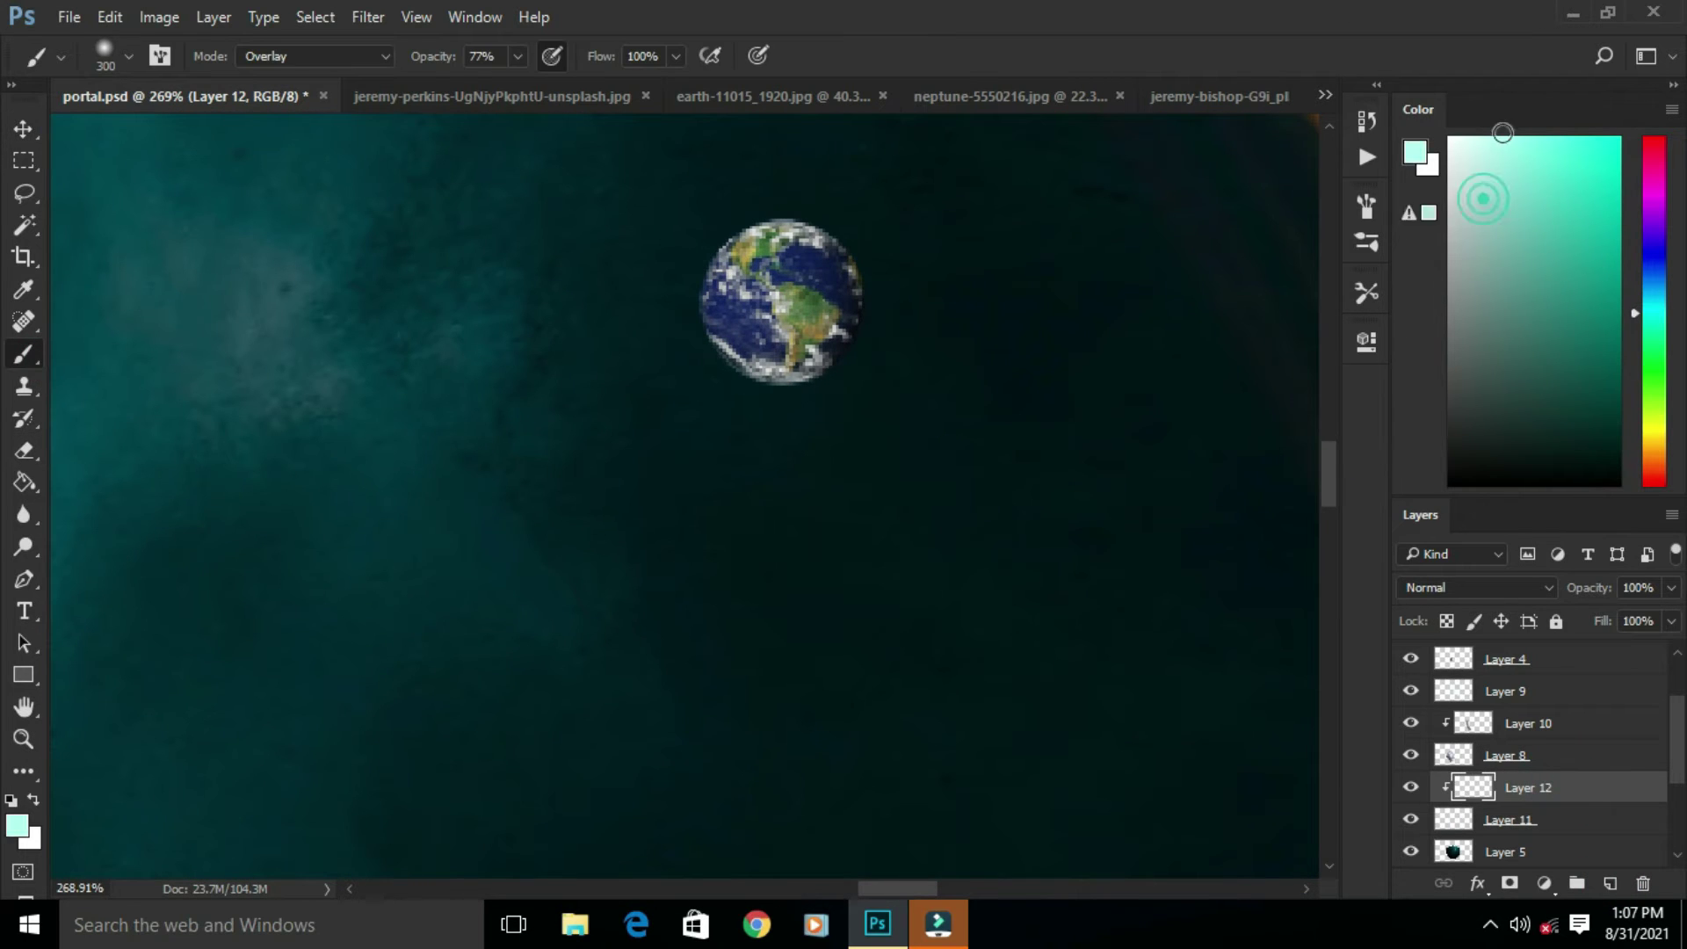
Step: Set Layer 12 to Overlay and paint teal over the small Earth with a size 35 brush
left_click(1618, 397)
left_click(1477, 587)
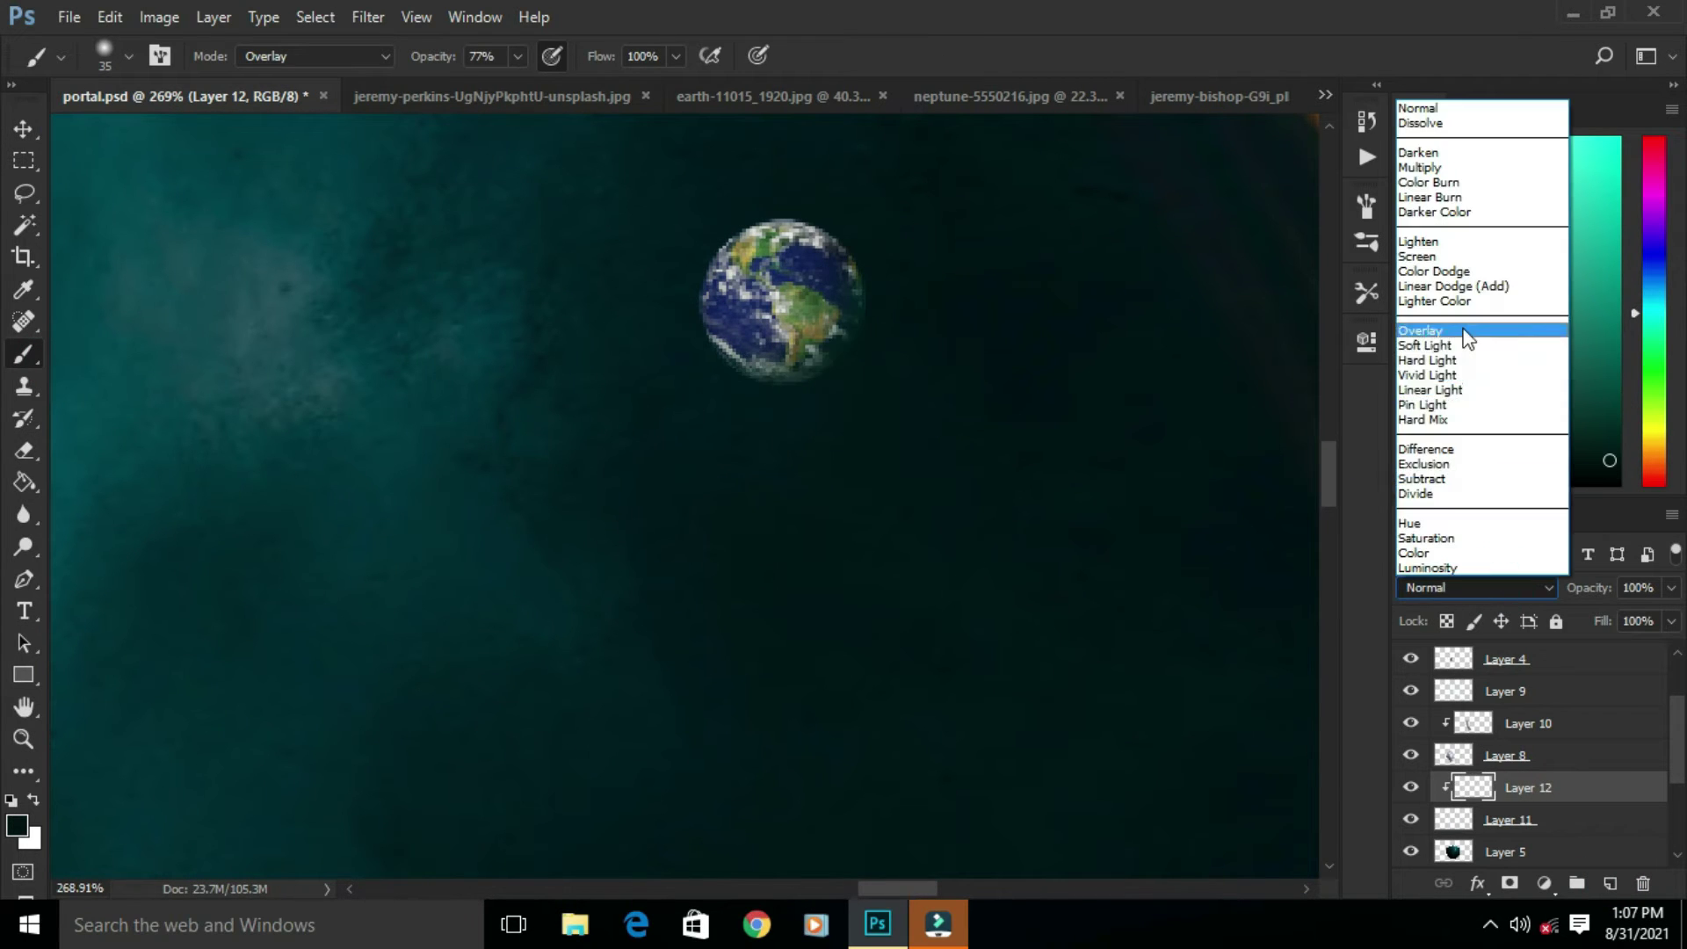
left_click(1429, 323)
left_click(1544, 138)
mouse_move(801, 282)
left_mouse_down()
mouse_move(706, 352)
mouse_move(822, 332)
left_mouse_up()
scroll(889, 467, "down", 12)
scroll(813, 473, "up", 12)
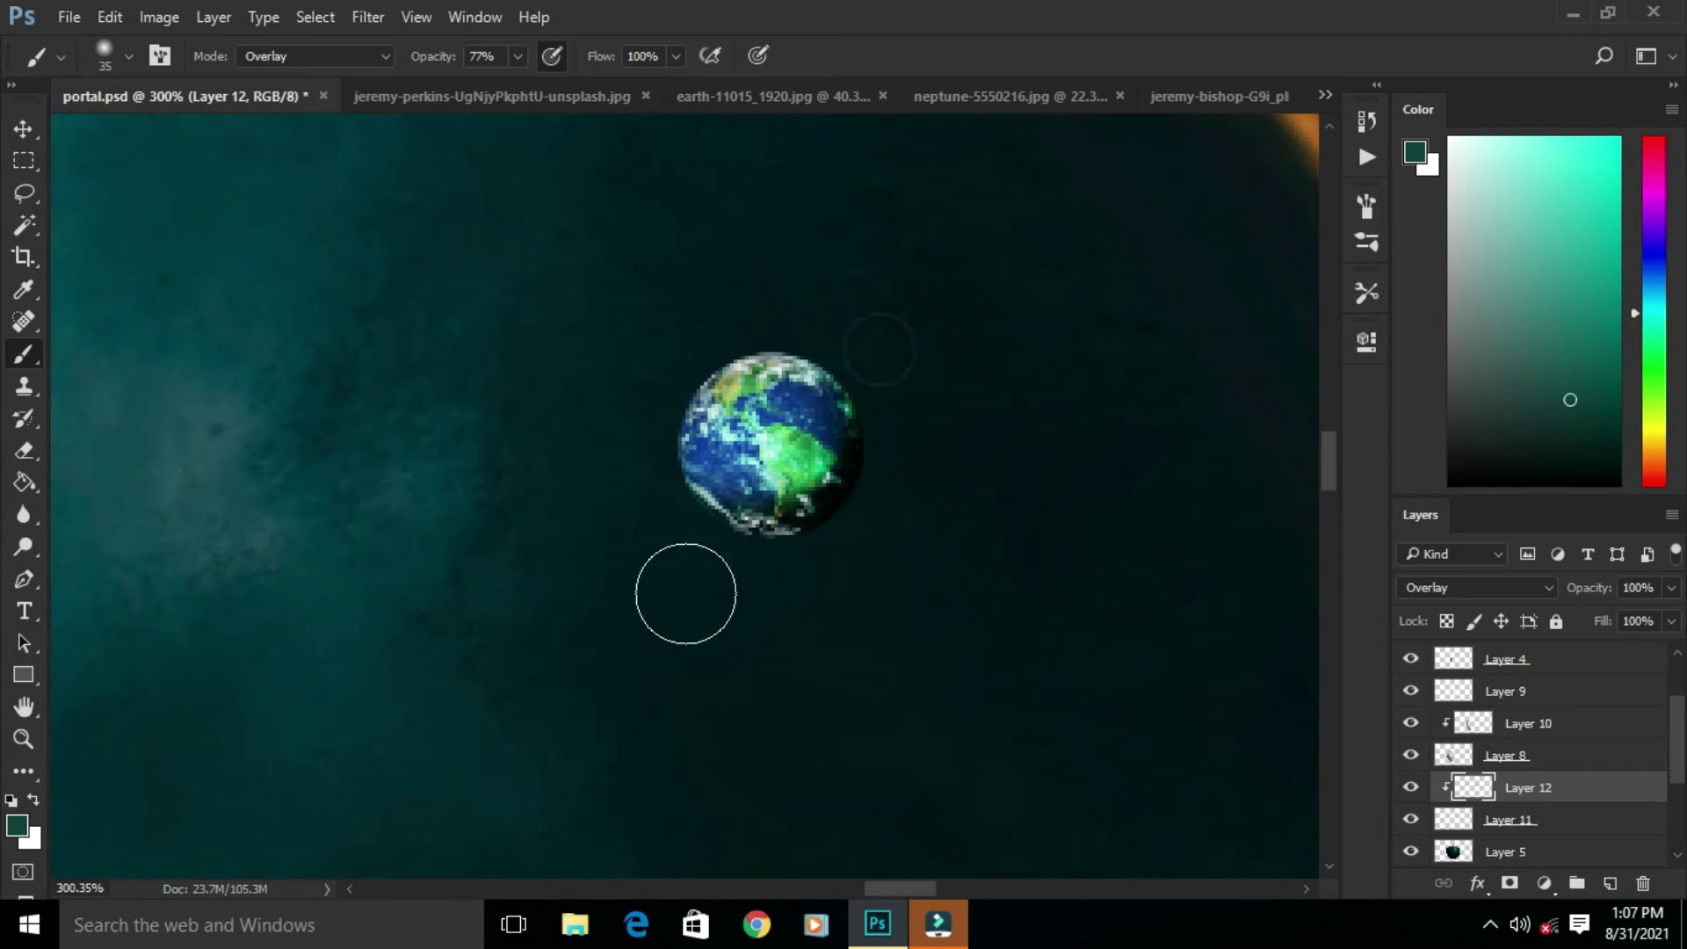
Step: Shade the small Earth with dark teal on Layer 12, deepening its right and lower edges
left_click_drag(852, 400, 715, 591)
left_click(1617, 367)
left_click_drag(819, 358, 728, 430)
left_click_drag(857, 447, 735, 553)
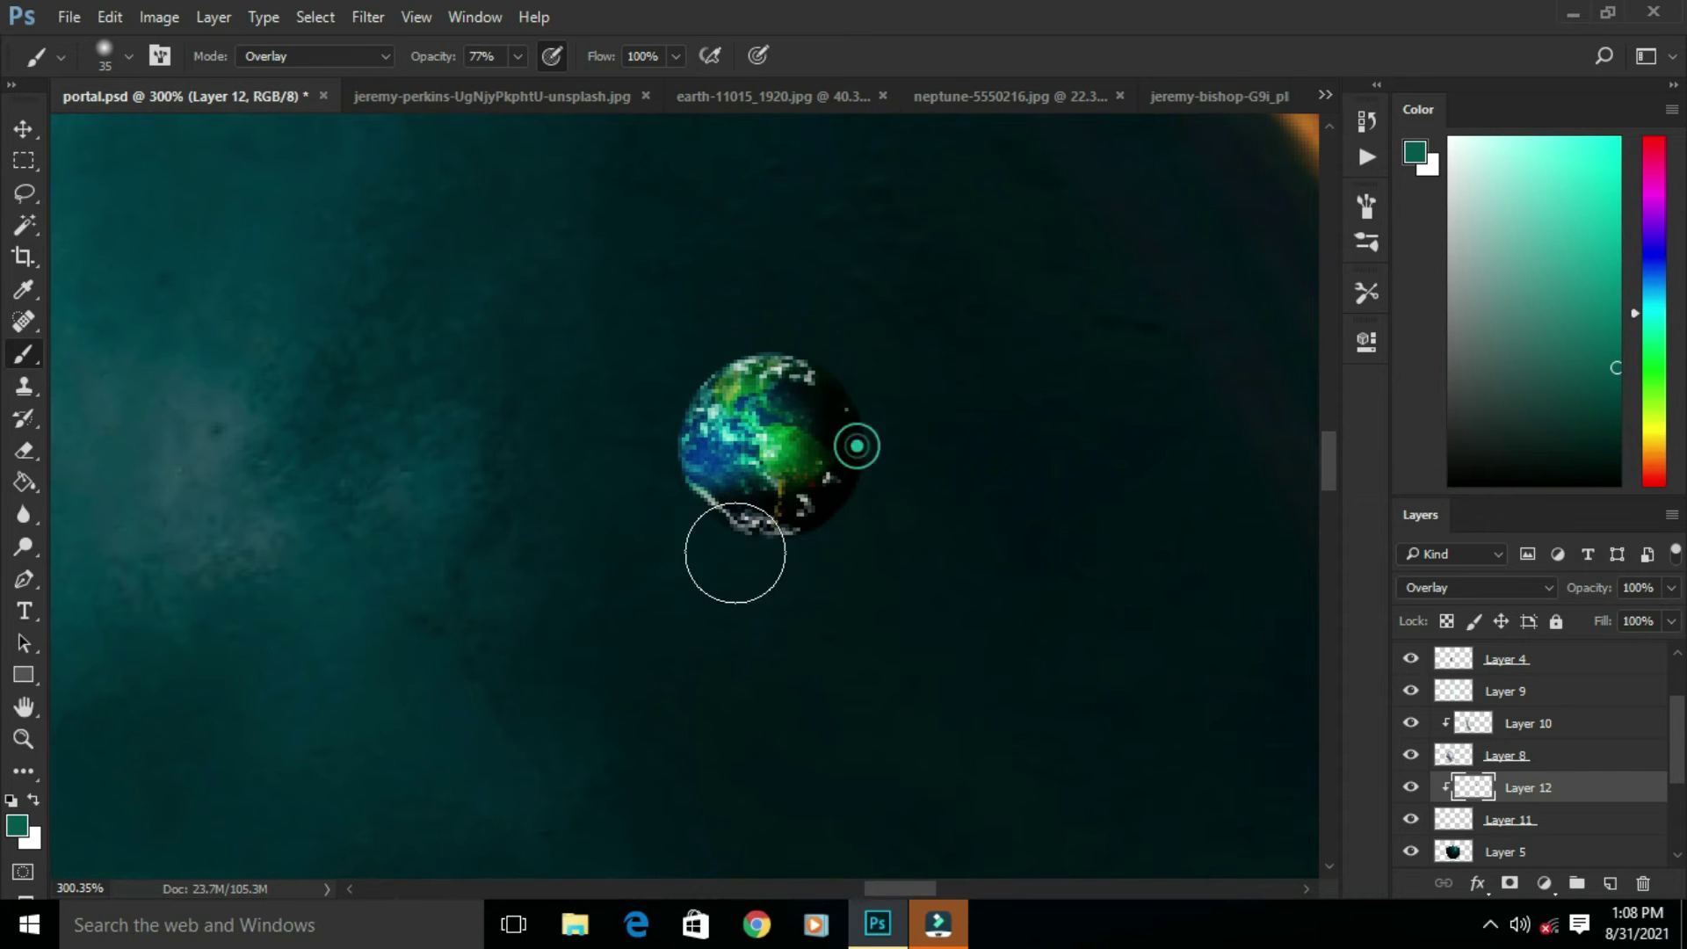
scroll(830, 501, "down", 12)
scroll(706, 565, "up", 8)
key("v")
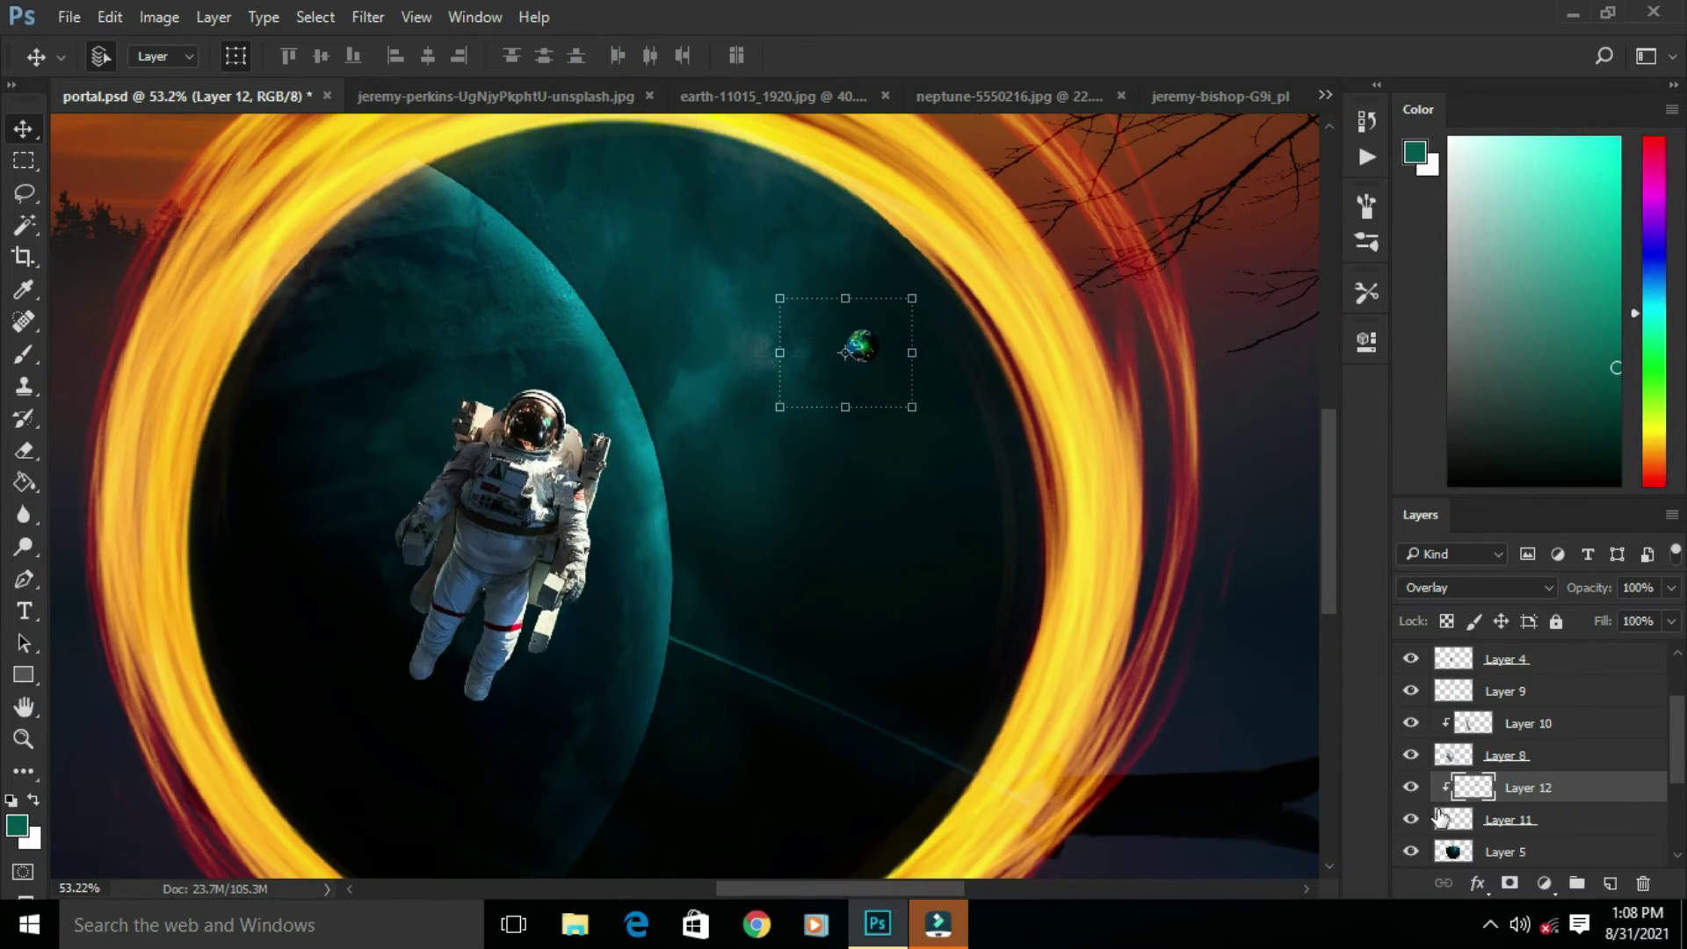
Step: Clip a Color Balance adjustment to the small Earth's Layer 11 with Cyan-Red at -99 and Yellow-Blue at +100
left_click(1509, 826)
left_click(1544, 884)
left_click(1579, 609)
left_click_drag(1122, 468, 1008, 469)
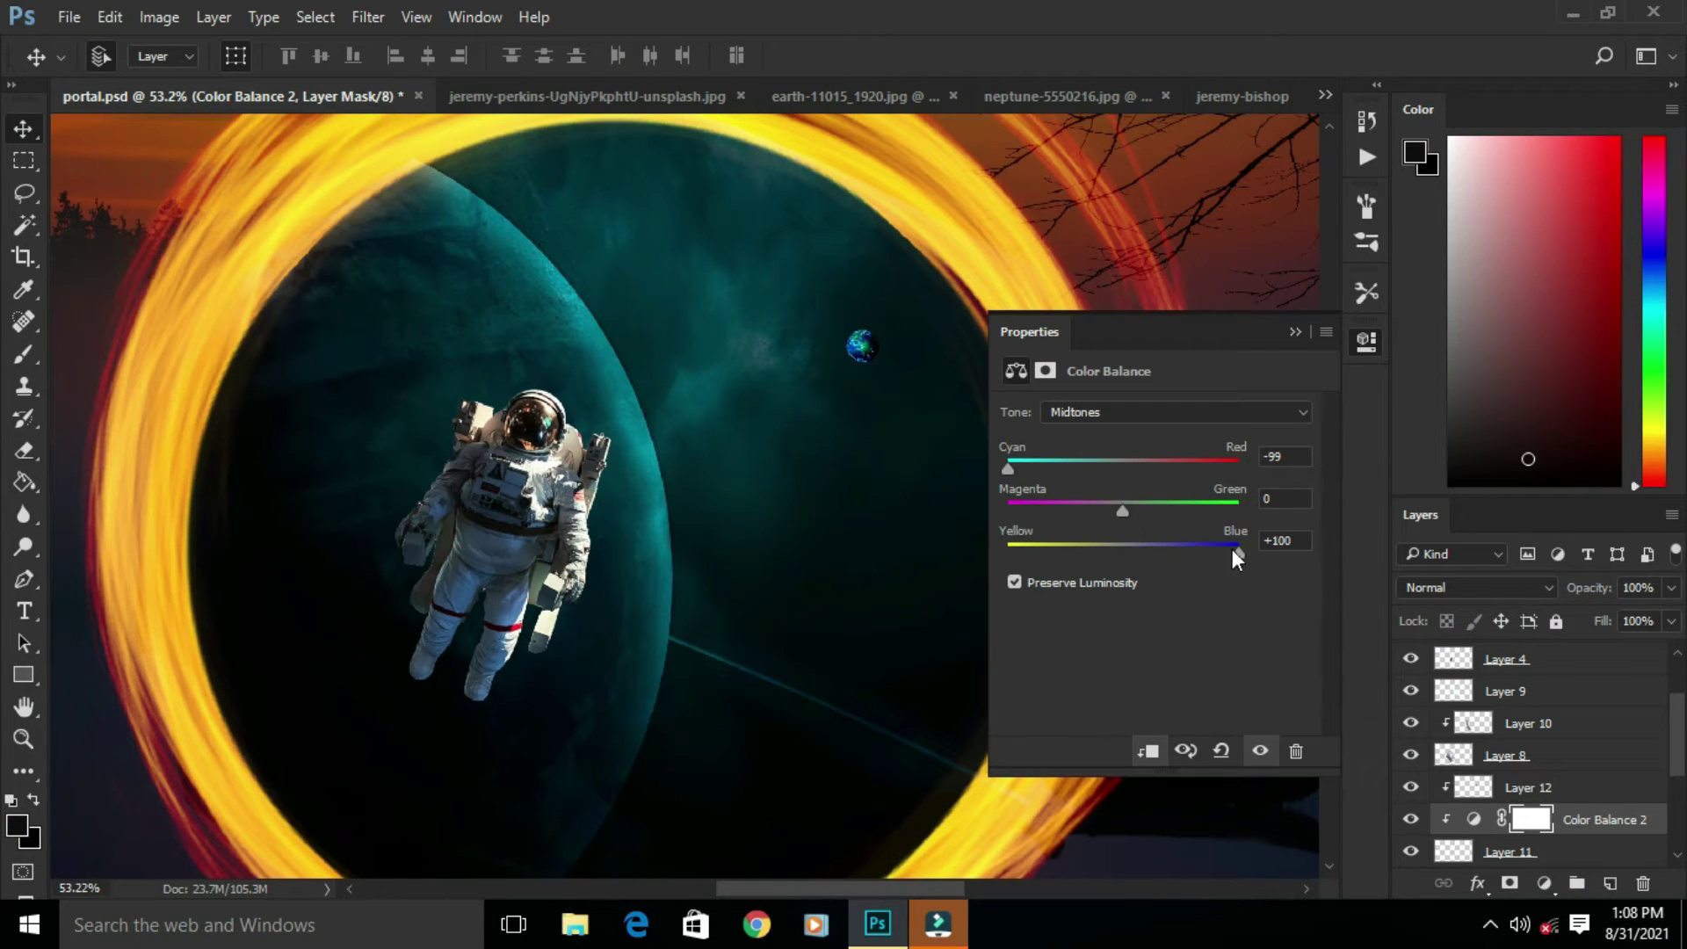
left_click(1295, 332)
Step: Add a Curves adjustment clipped to the small Earth's Layer 11, beneath its Color Balance adjustment
left_click(1544, 883)
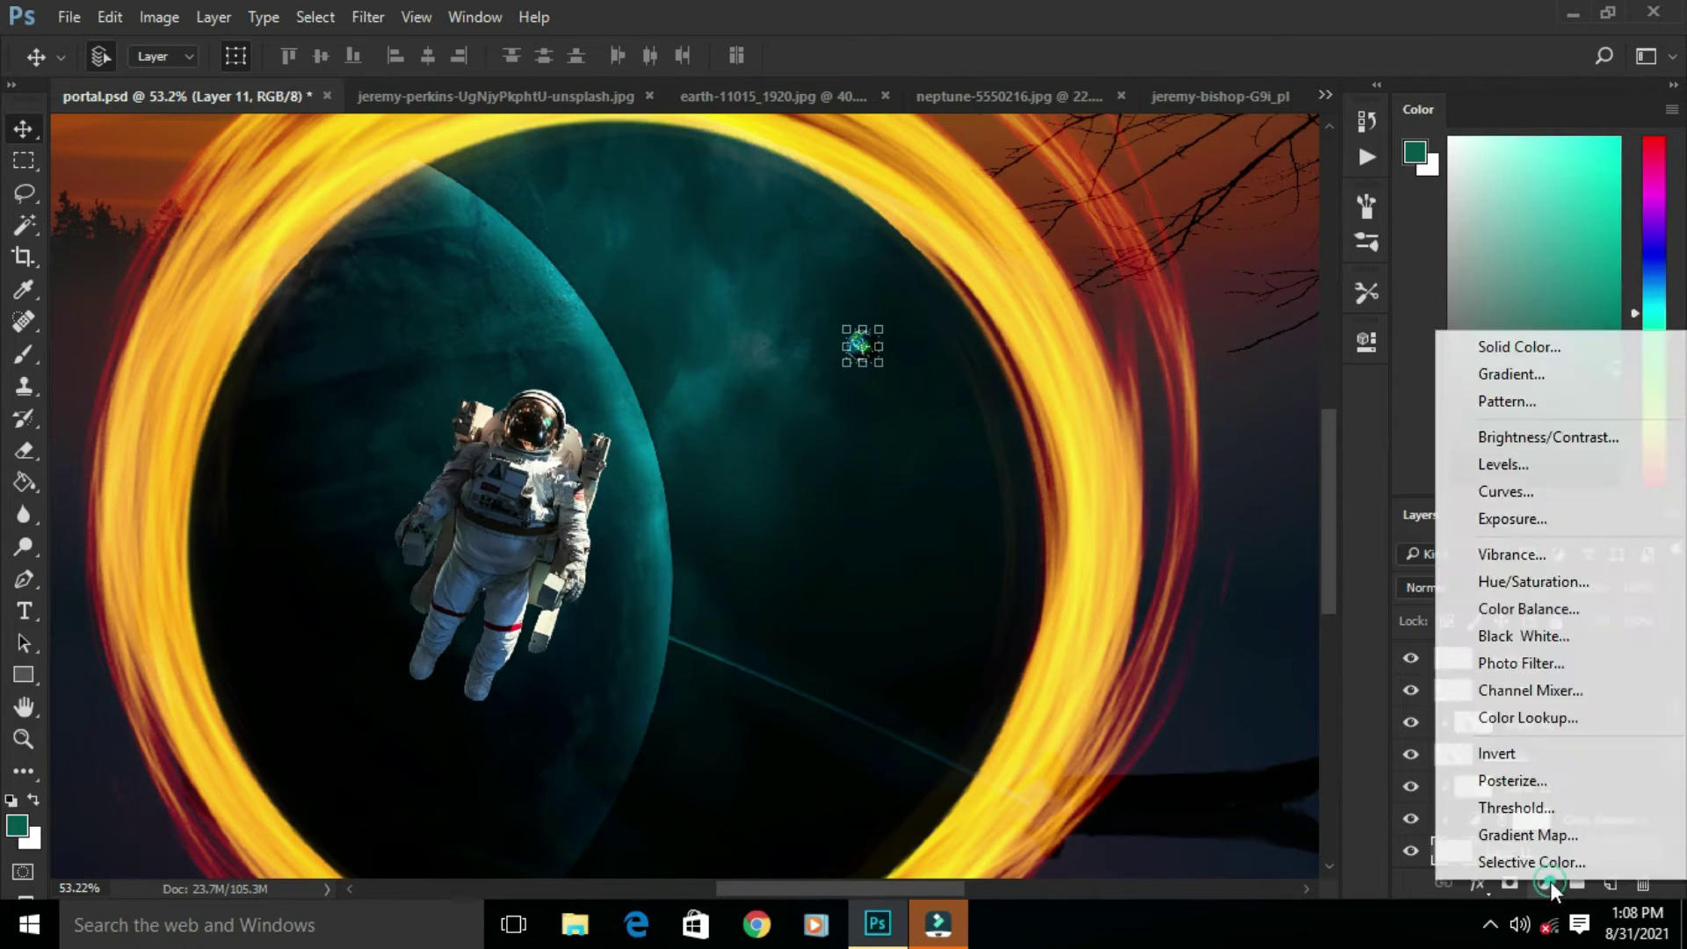
left_click(1537, 495)
left_click(1295, 332)
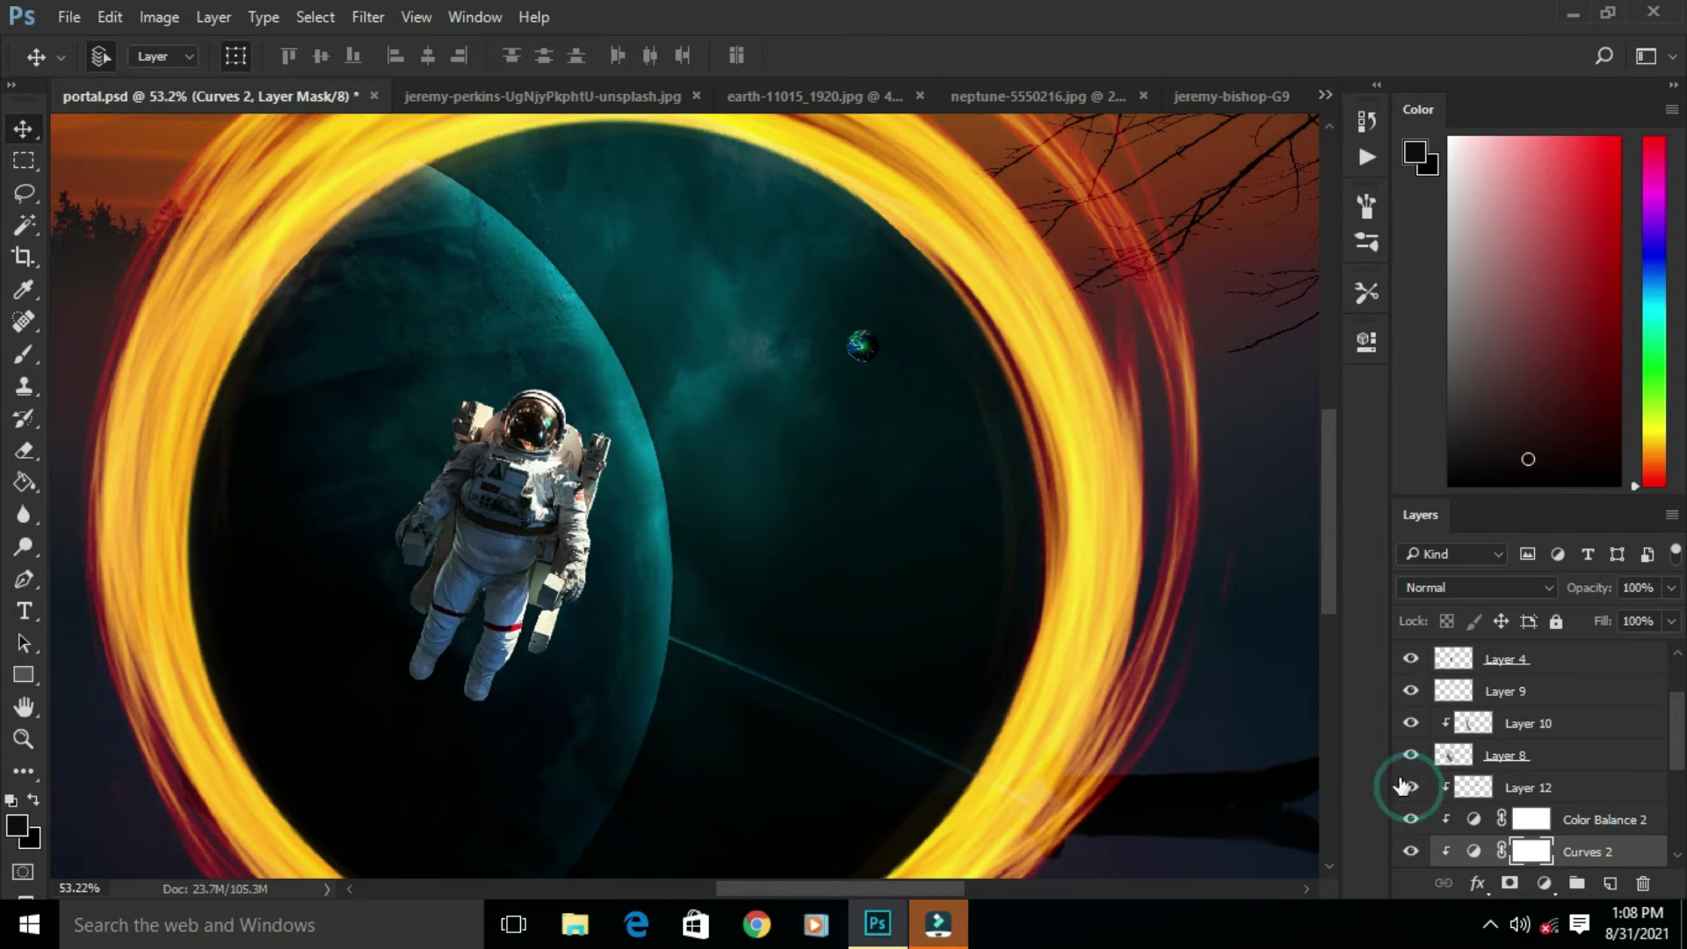
scroll(83, 177, "down", 5)
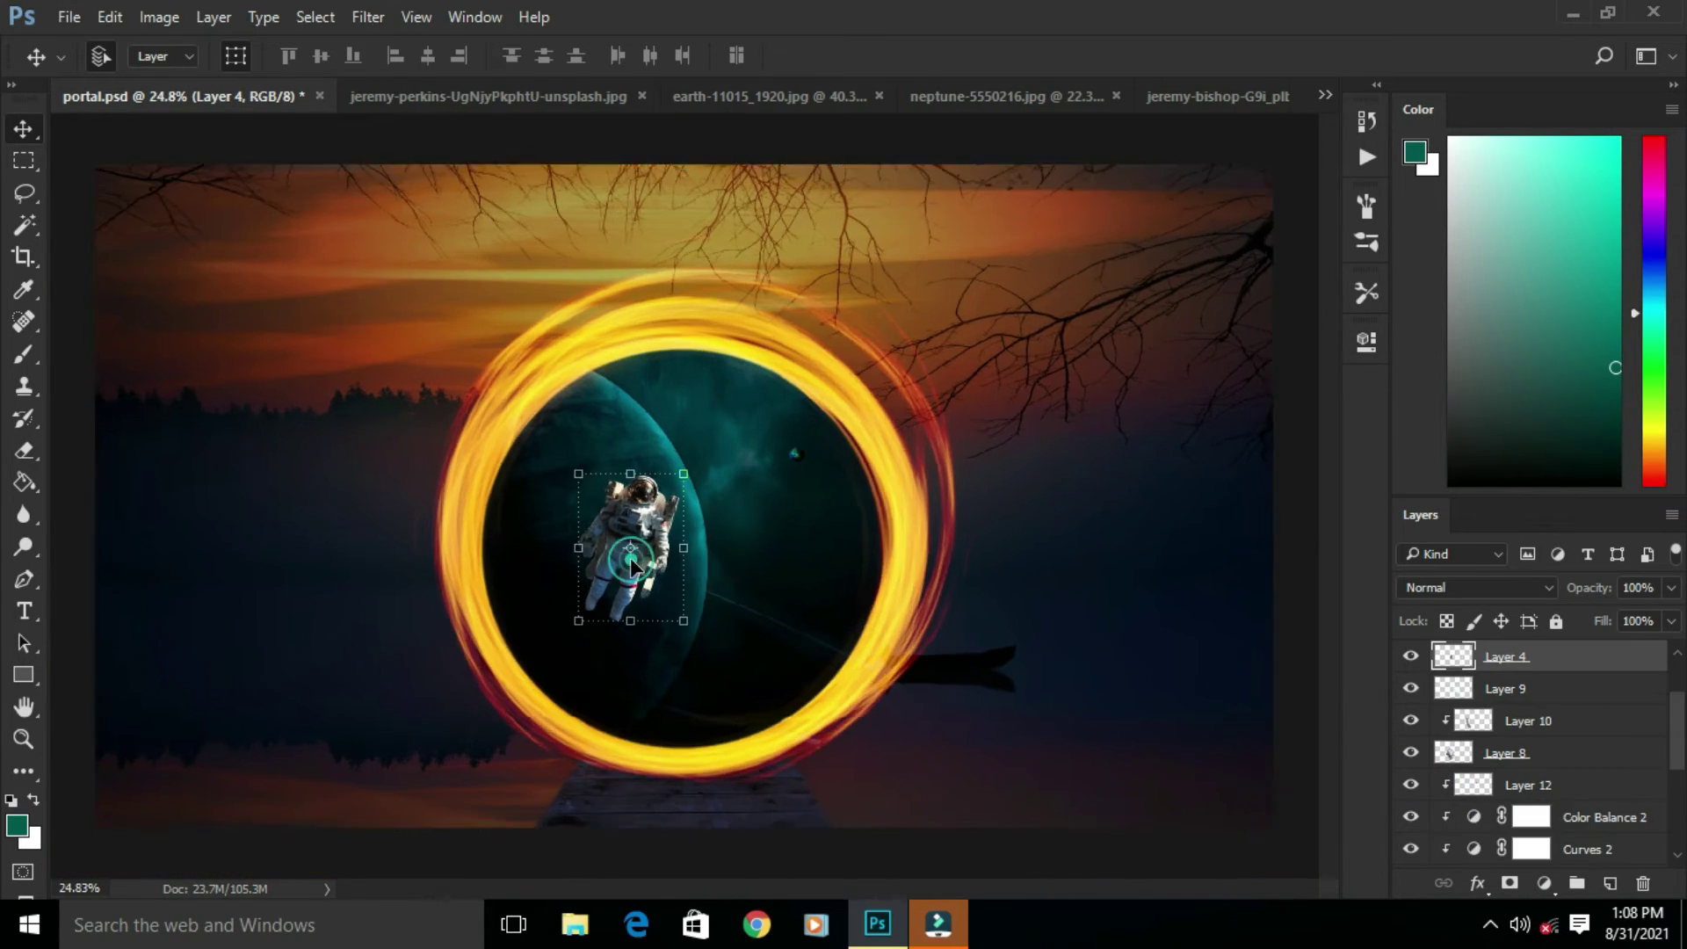
Step: Create a layer clipped to the astronaut's Layer 4, set it to Overlay, and prepare a bright cyan brush at 21% opacity
scroll(767, 625, "up", 5)
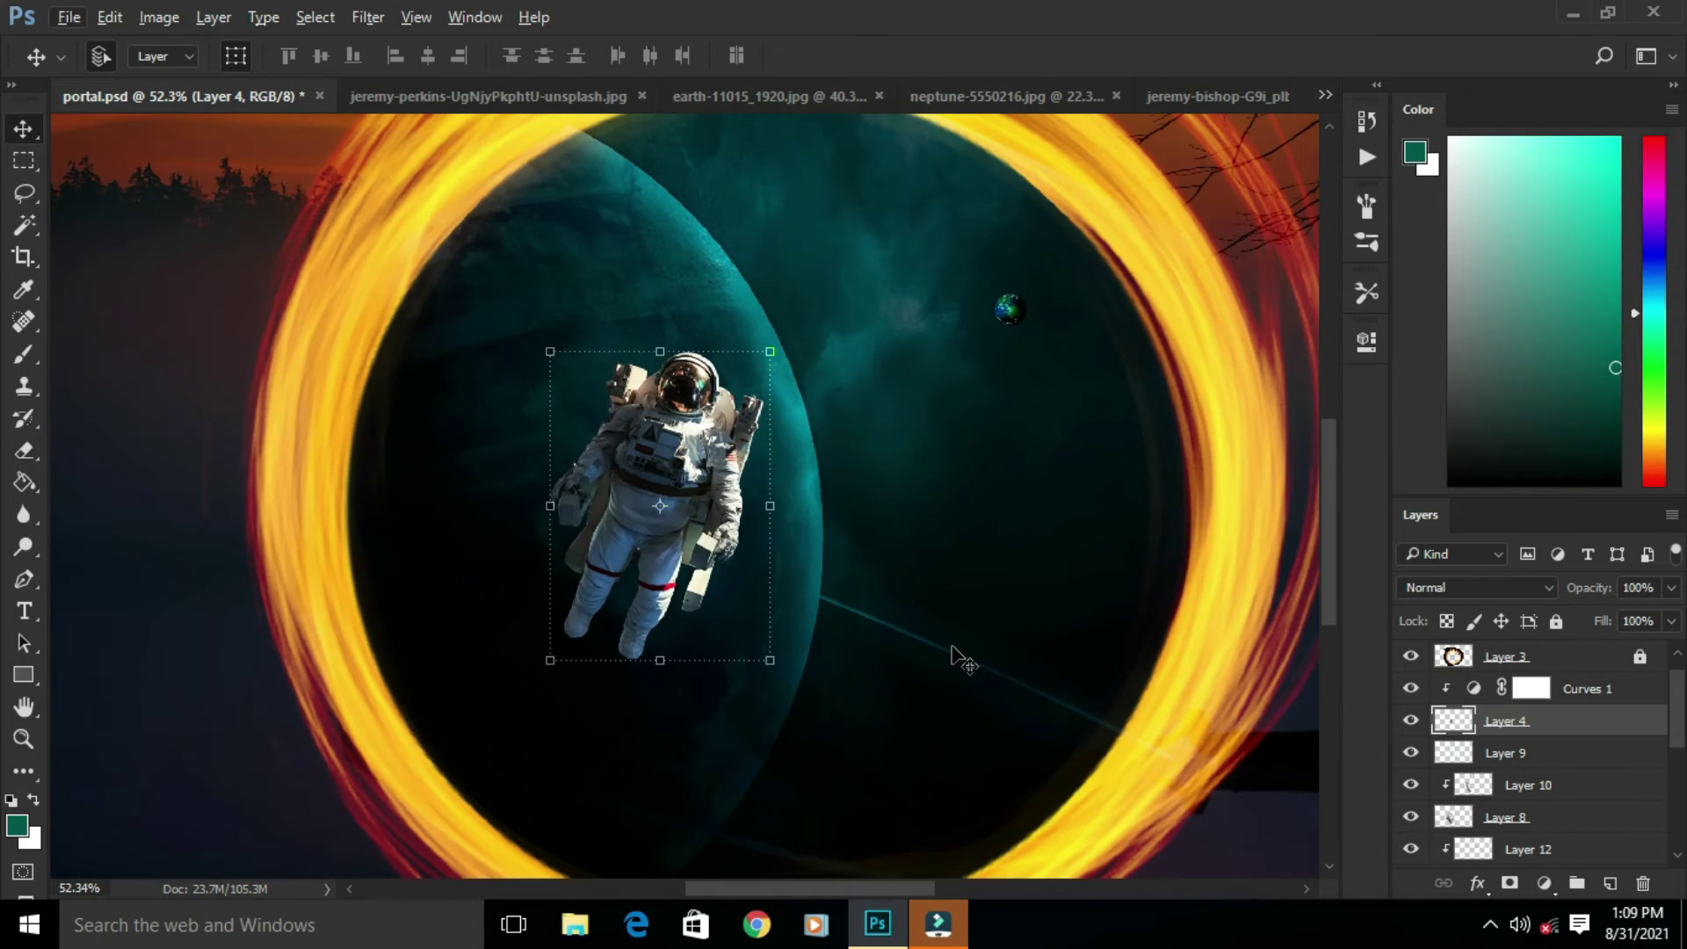
left_click(1494, 587)
left_click(1424, 328)
key("b")
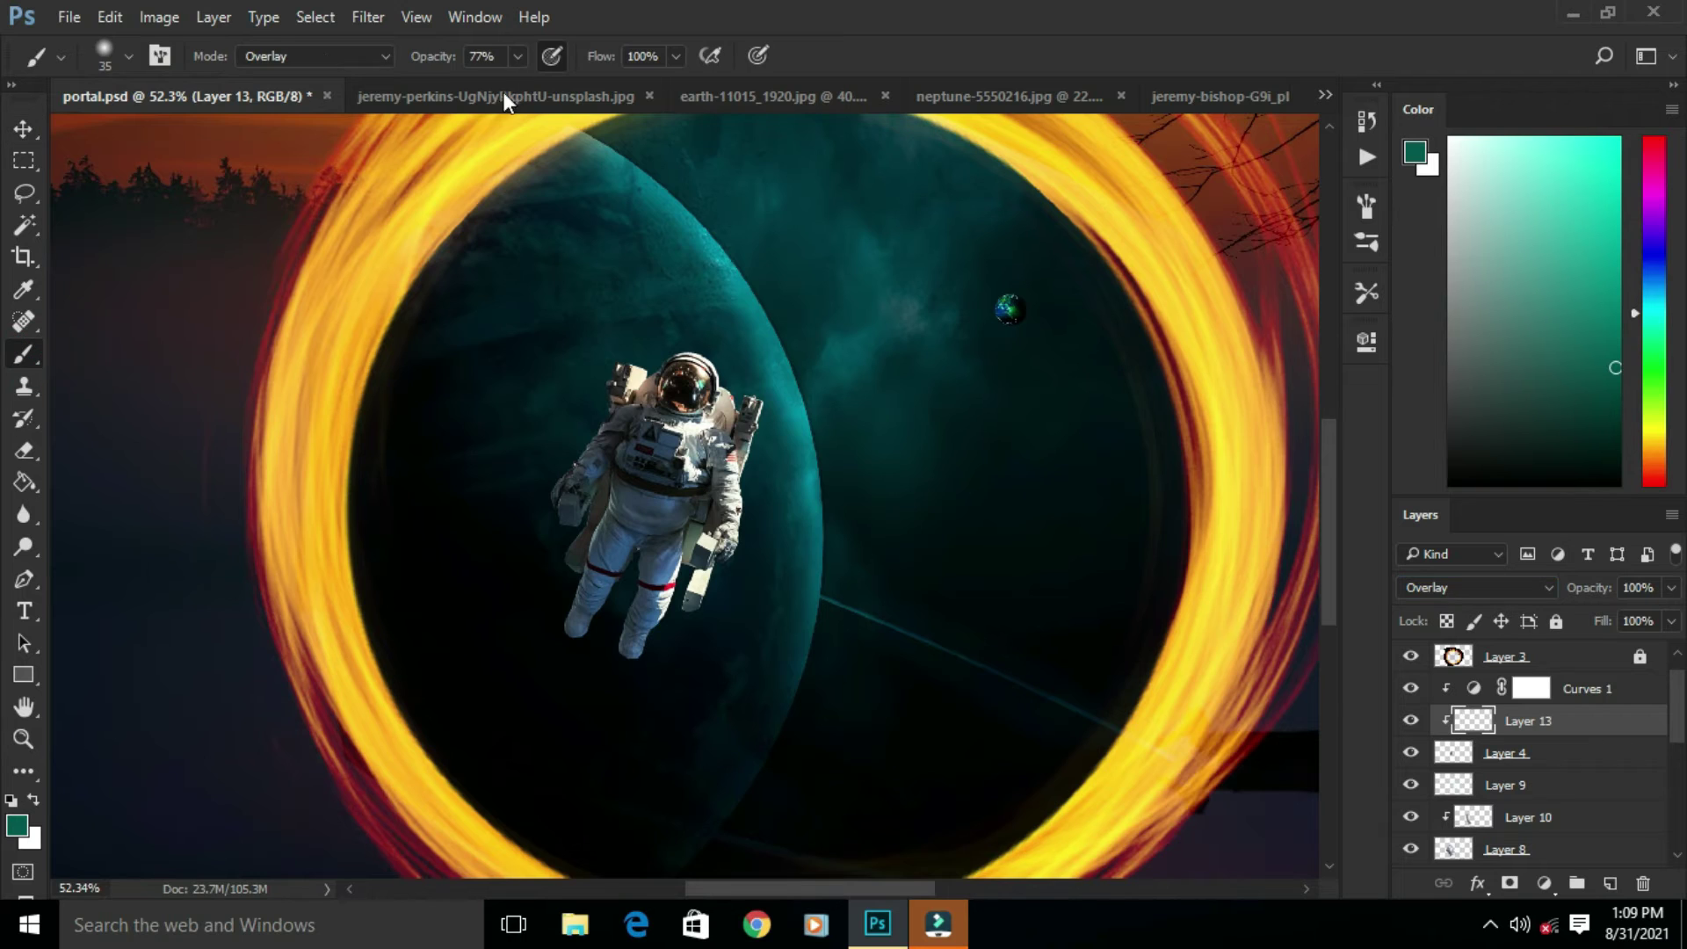
scroll(700, 477, "up", 2)
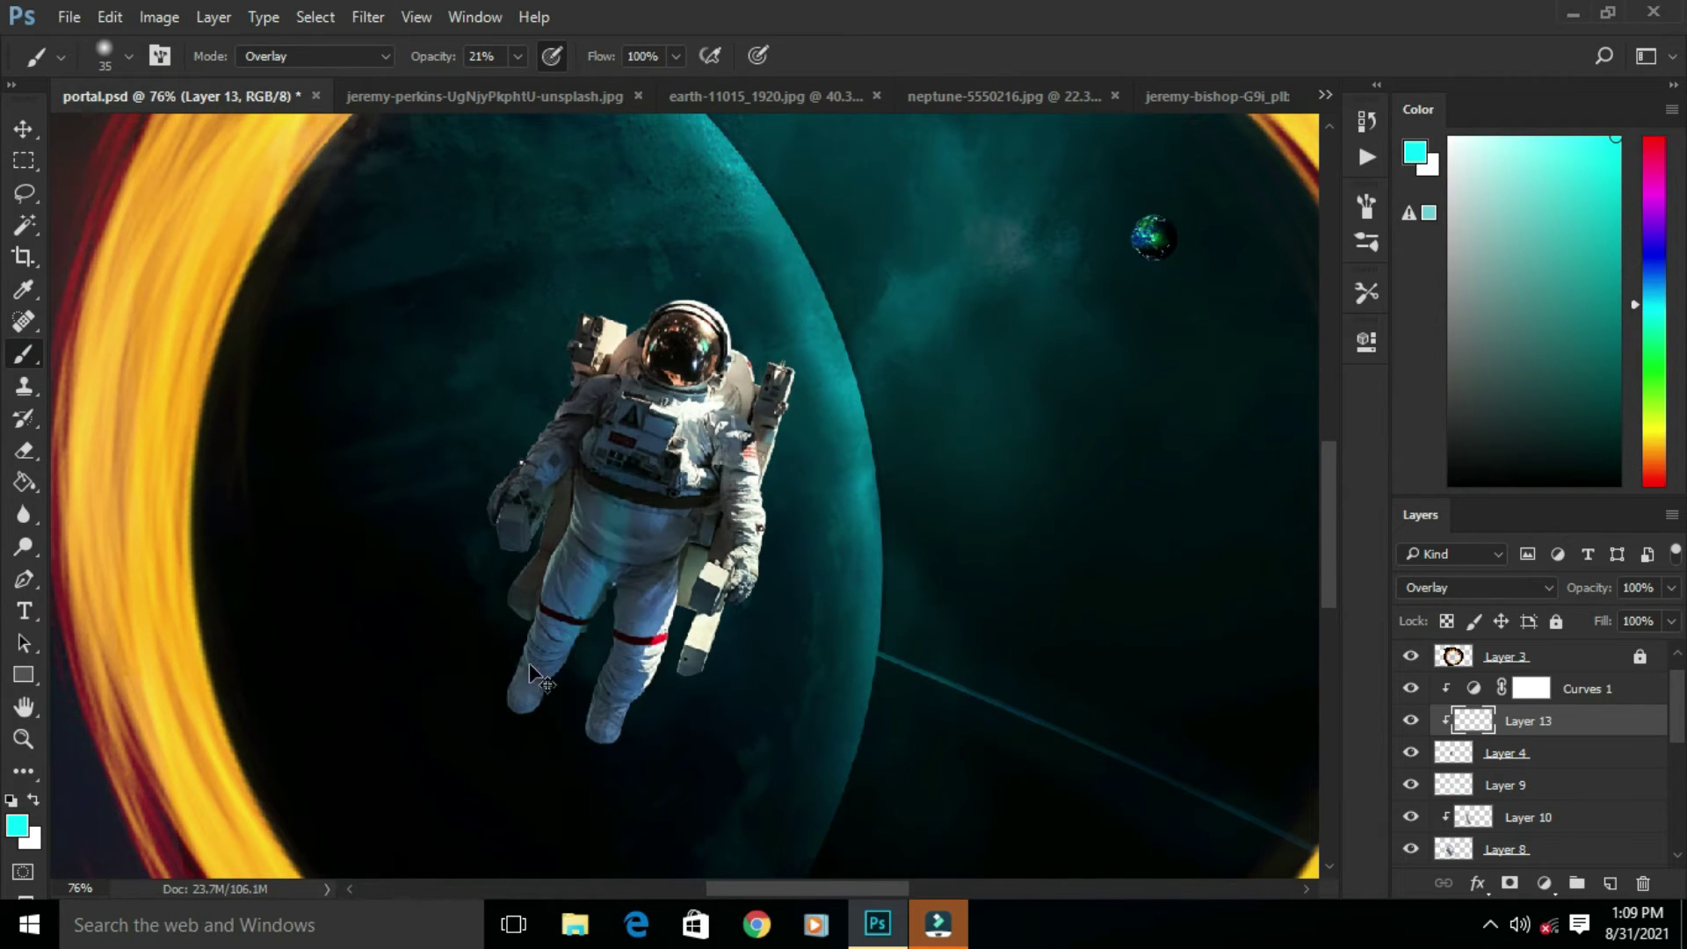
Step: Enlarge the brush to 800 and paint bright cyan over the astronaut on Layer 13
key("bracketright")
key("bracketright")
key("bracketright")
key("bracketright")
key("bracketright")
key("bracketright")
key("bracketleft")
key("bracketleft")
left_click(649, 497)
left_click(649, 499)
scroll(610, 565, "down", 5)
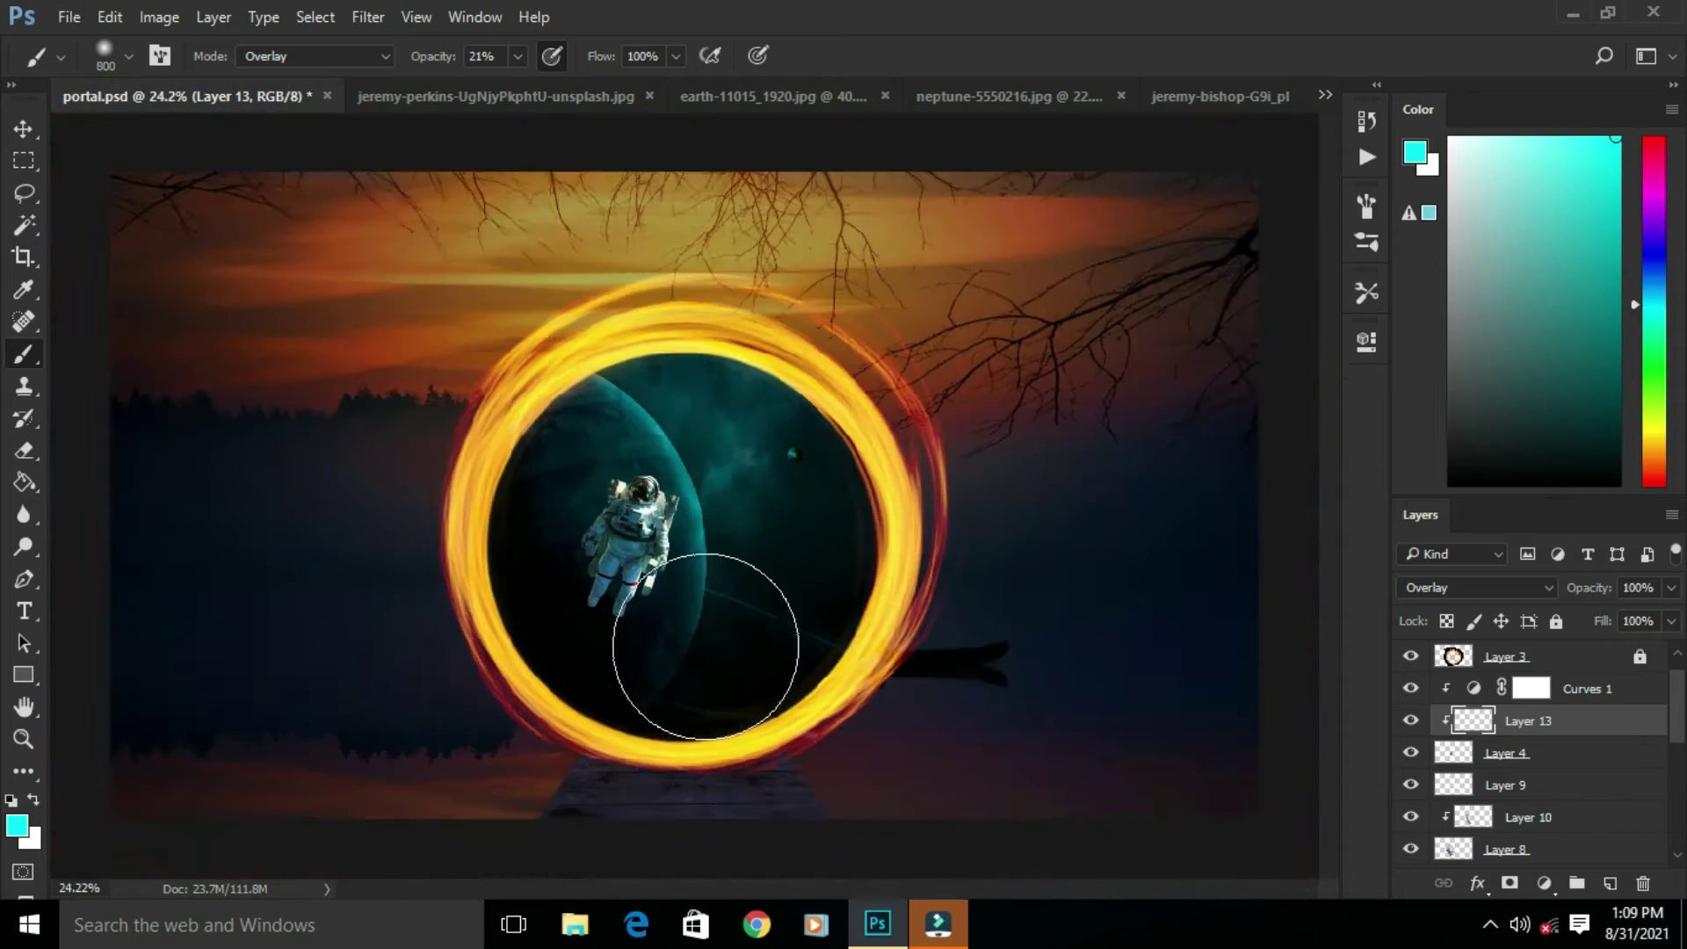
Step: Tint the astronaut on Layer 13 further with a dark teal brush colour
scroll(606, 572, "up", 5)
left_click(1601, 413)
left_click(650, 475)
Step: Add a second clipped layer directly above the astronaut's Layer 4, beneath Layer 13, and save the document
left_click(23, 130)
left_click(1515, 752)
left_click(1610, 883)
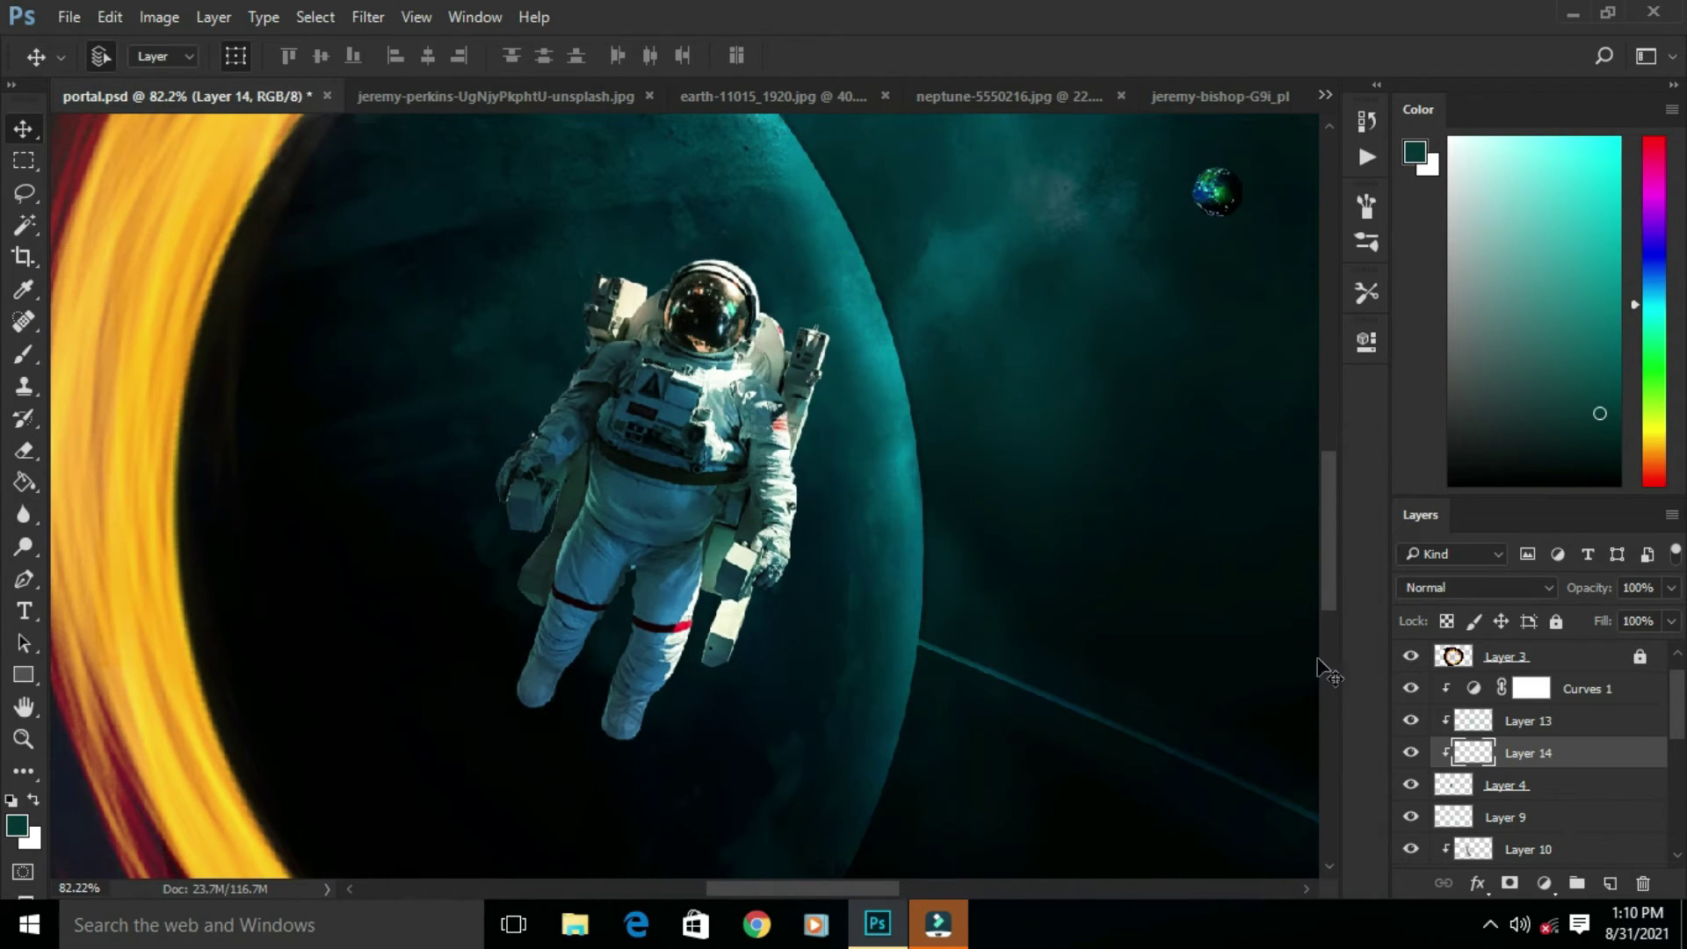
scroll(737, 497, "down", 4)
scroll(724, 485, "down", 4)
scroll(584, 281, "up", 4)
key("ctrl+s")
scroll(597, 615, "down", 4)
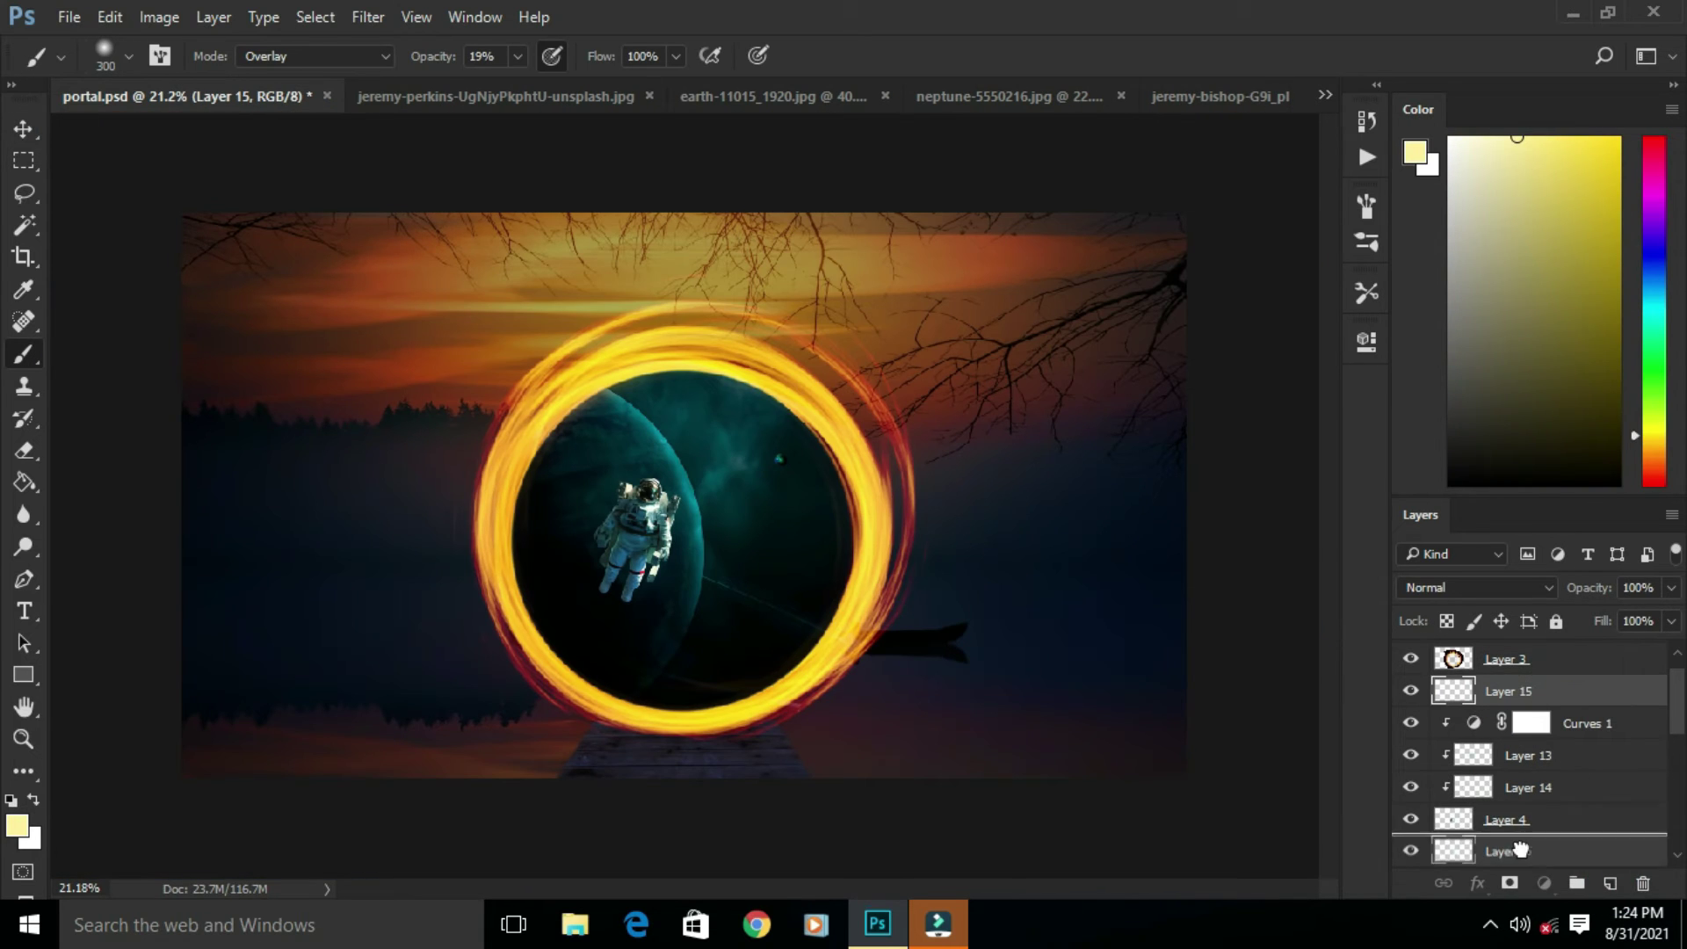
Step: Move Layer 15 down the stack so it sits between Layer 7 and Layer 2
mouse_move(1507, 851)
left_mouse_down()
mouse_move(1517, 877)
mouse_move(1523, 862)
left_mouse_up()
scroll(1522, 809, "down", 1)
left_click(1519, 789)
left_click_drag(1516, 722, 1507, 850)
scroll(1421, 835, "down", 1)
scroll(1476, 758, "up", 3)
left_click_drag(1502, 807, 1421, 846)
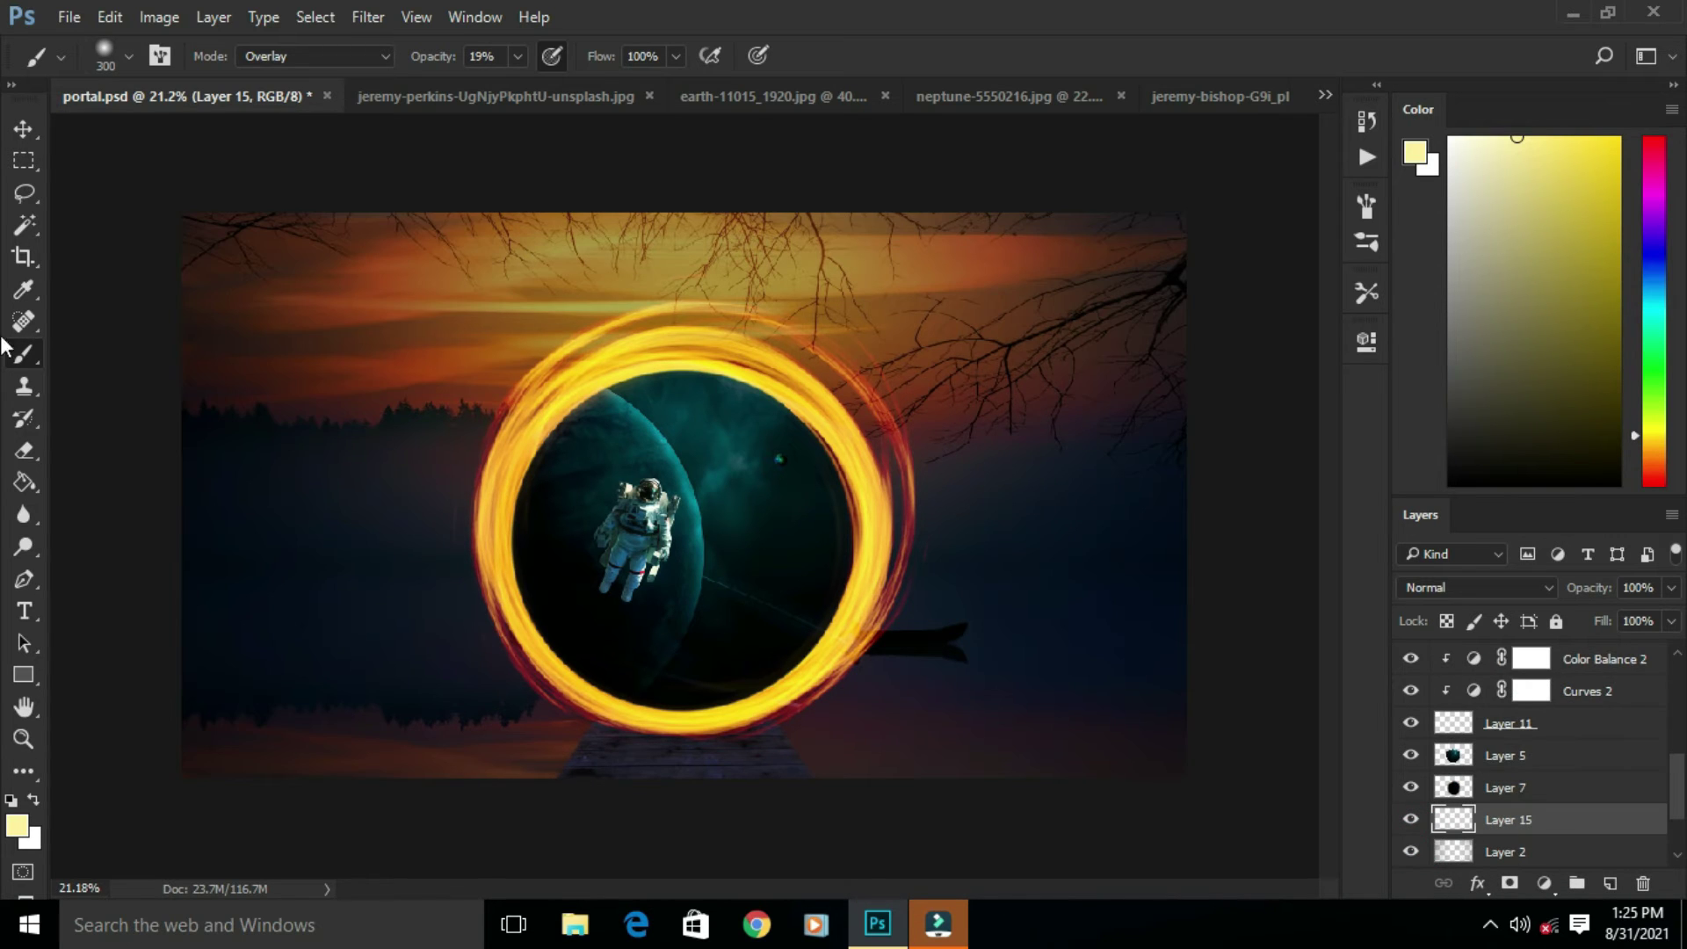
Step: Set Layer 15 to Overlay and paint a bright yellow glow around the fire ring at 19% brush opacity
left_click(1477, 587)
left_click(1494, 336)
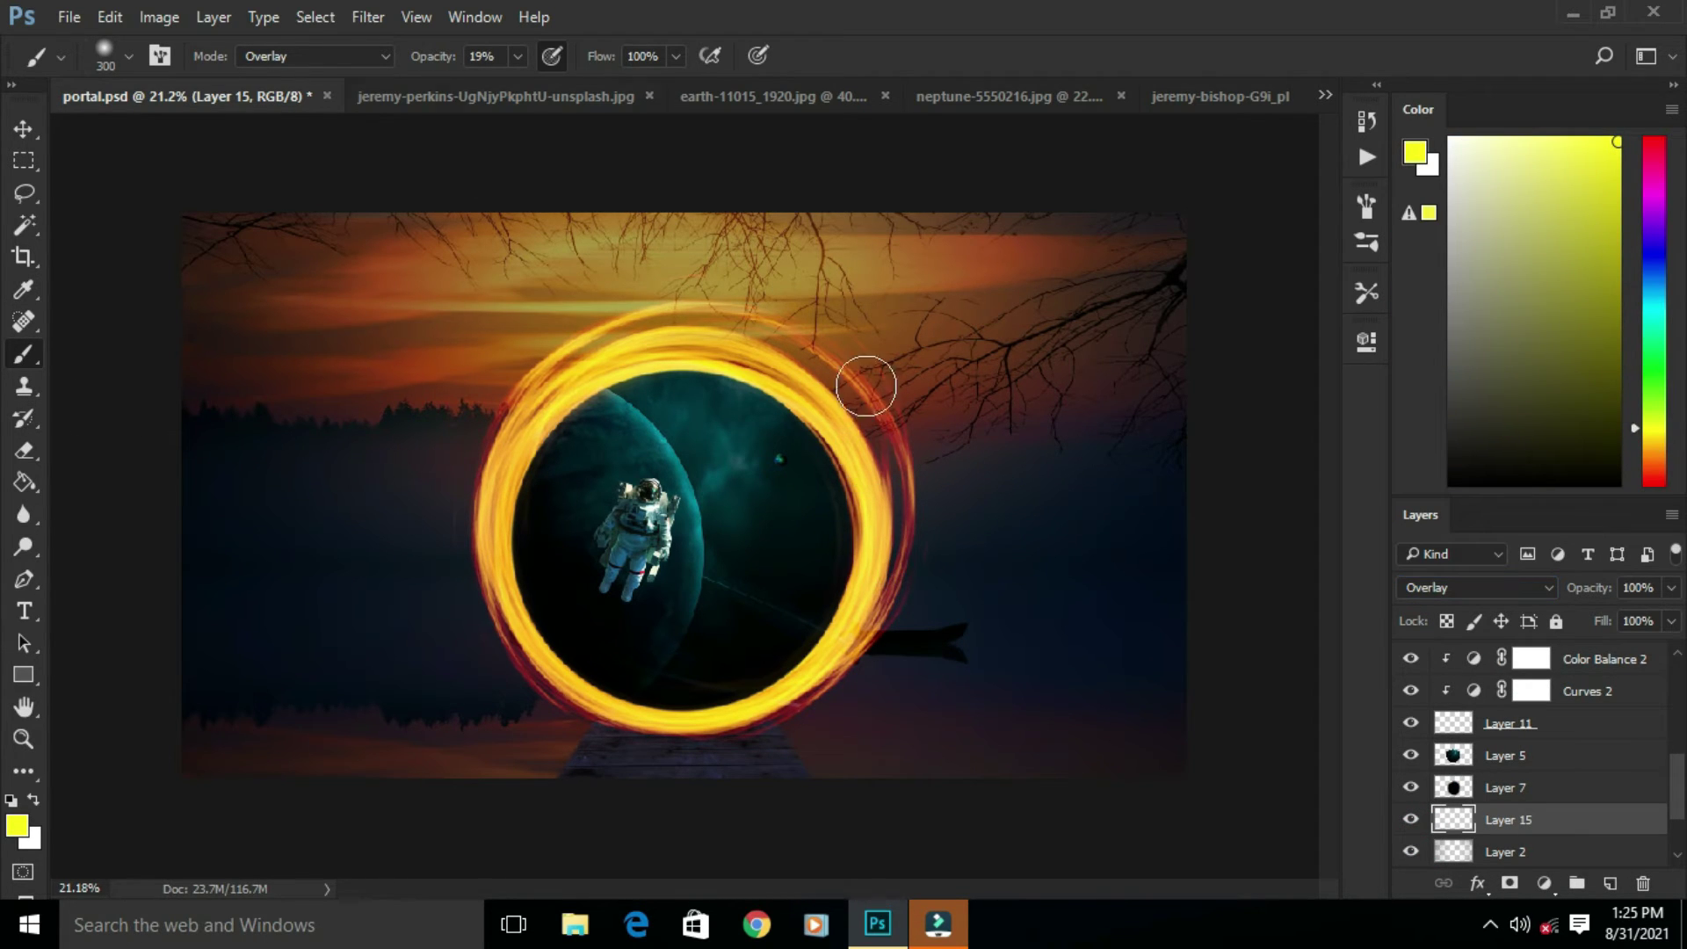
left_click_drag(973, 746, 861, 440)
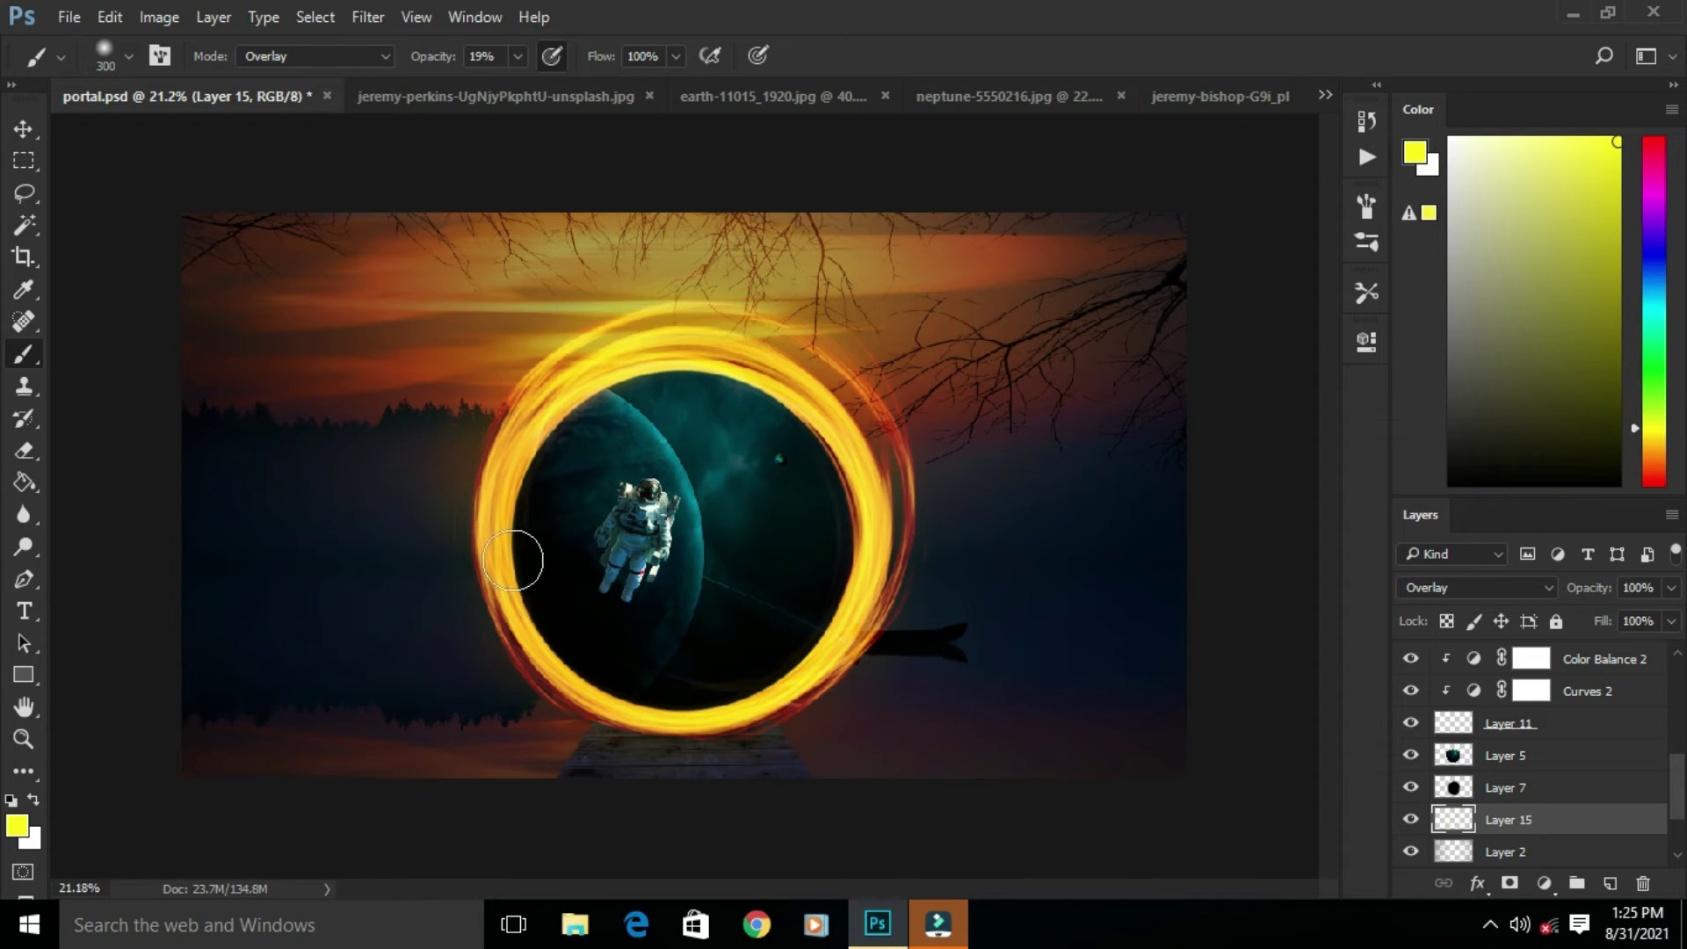
scroll(733, 486, "up", 5)
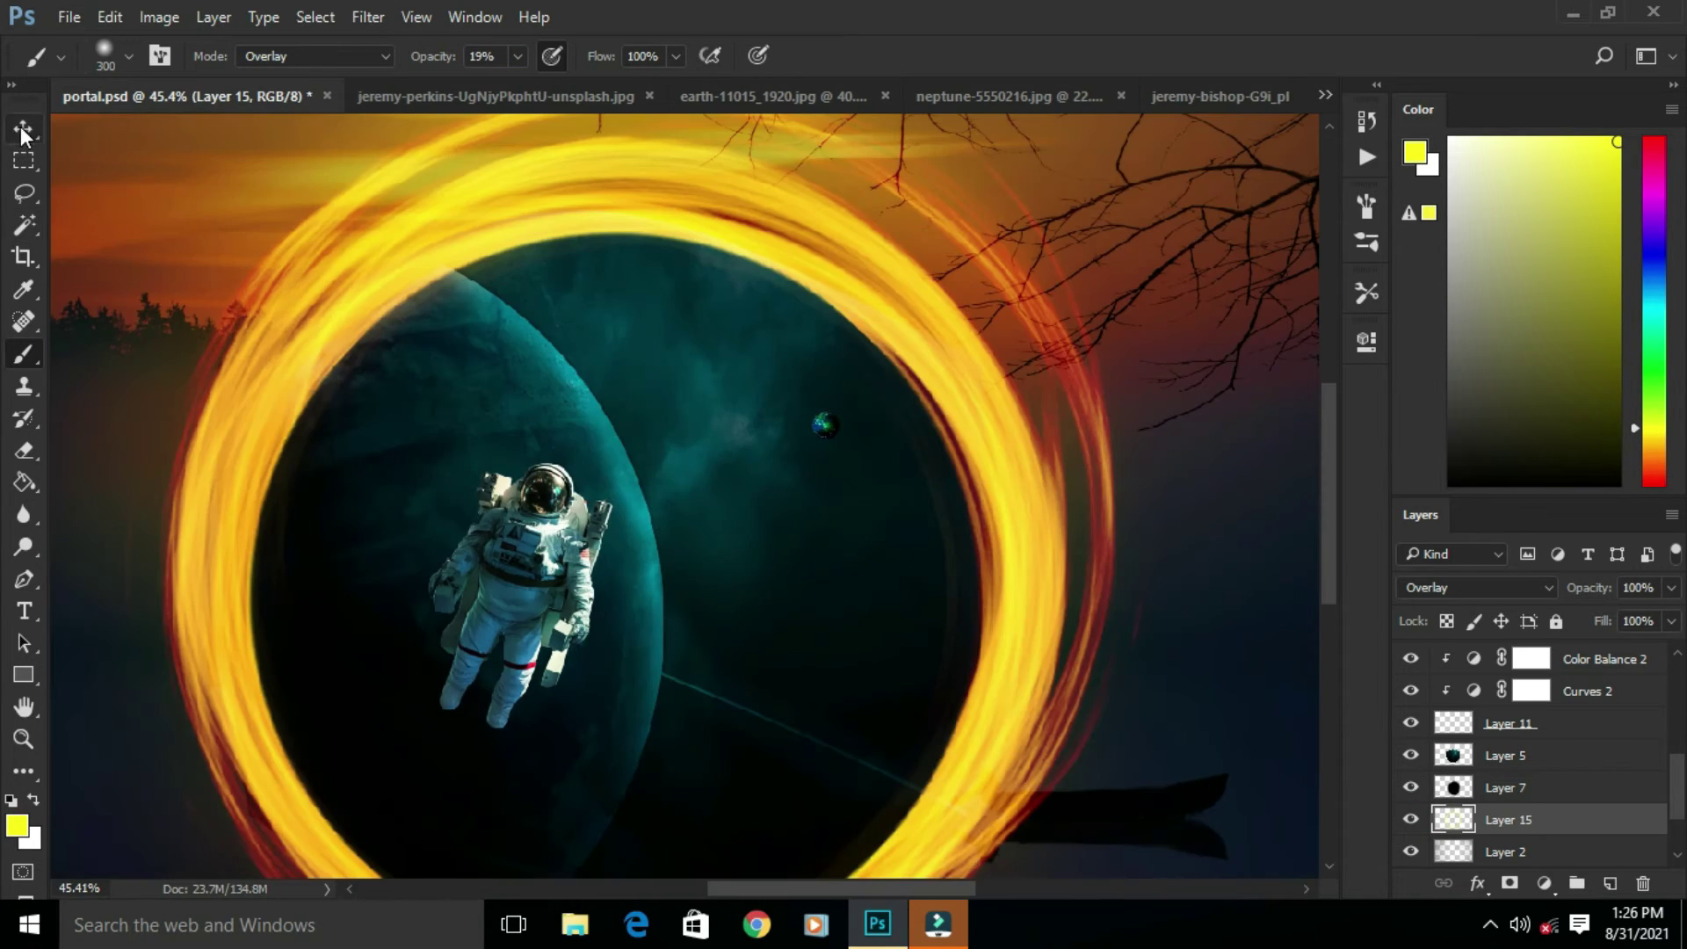
Step: Try duplicating the small Earth's Layer 11 and placing the copy lower and further right inside the portal
left_click(24, 128)
left_click(822, 435)
scroll(1437, 722, "up", 2)
left_click(1529, 817)
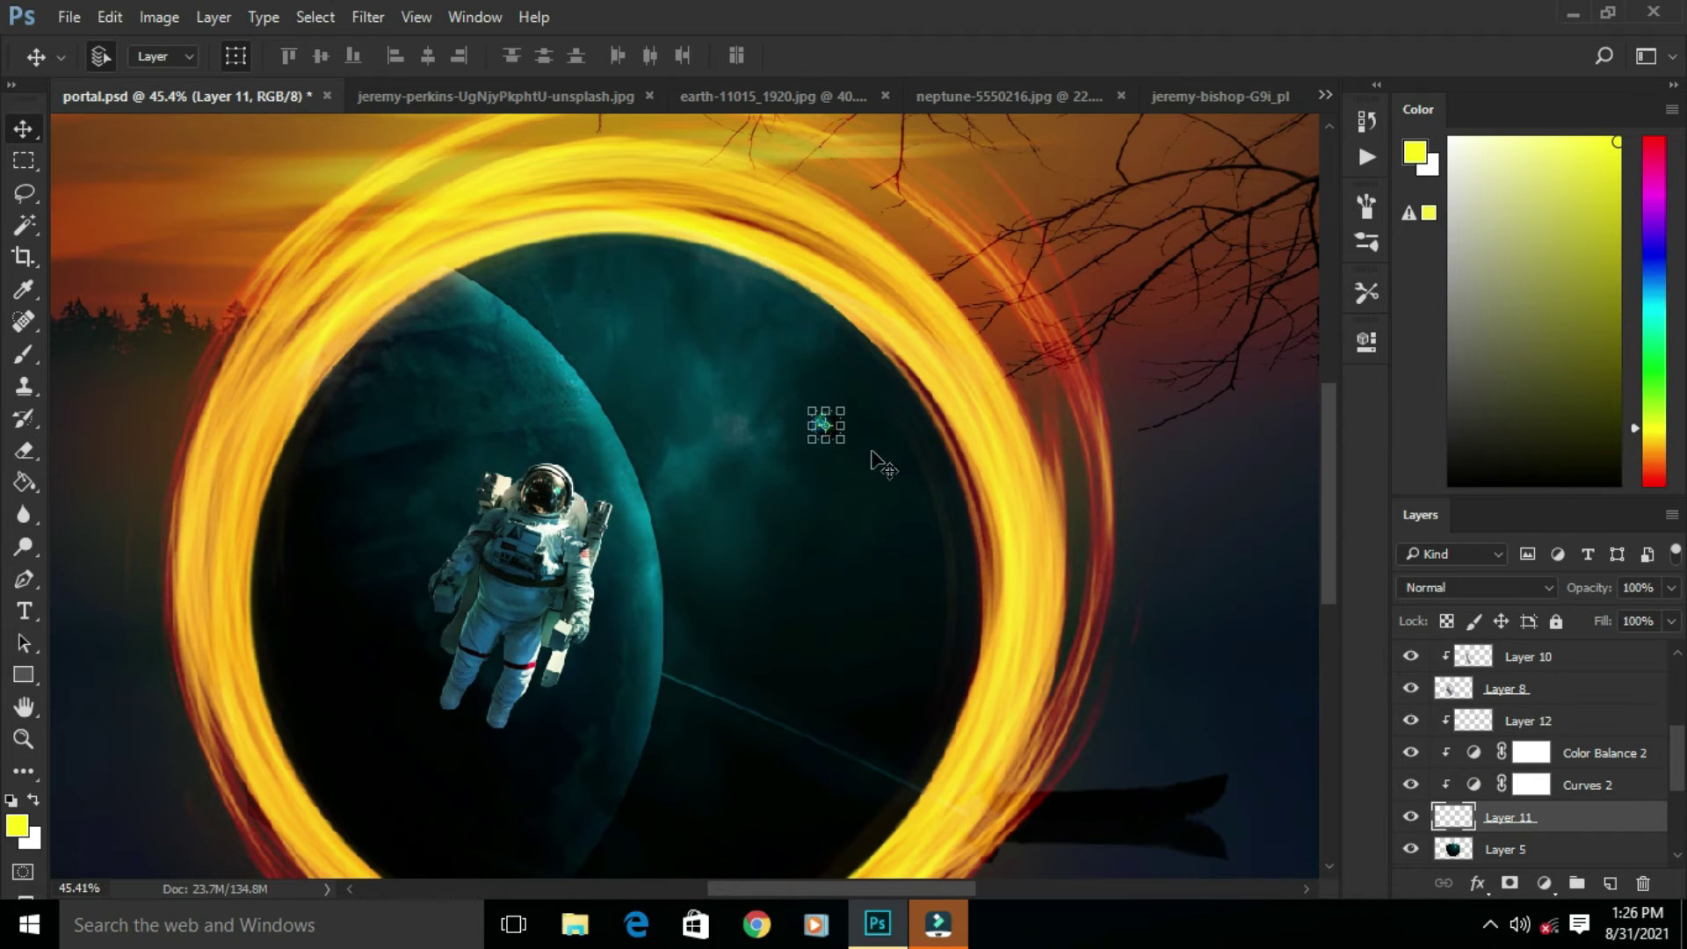
scroll(823, 430, "up", 8)
left_click(831, 422)
left_click_drag(1411, 720, 1411, 782)
left_click(1529, 818)
left_click_drag(864, 456, 1102, 689)
scroll(1090, 659, "down", 2)
left_click_drag(1412, 785, 1412, 720)
scroll(1090, 668, "down", 5)
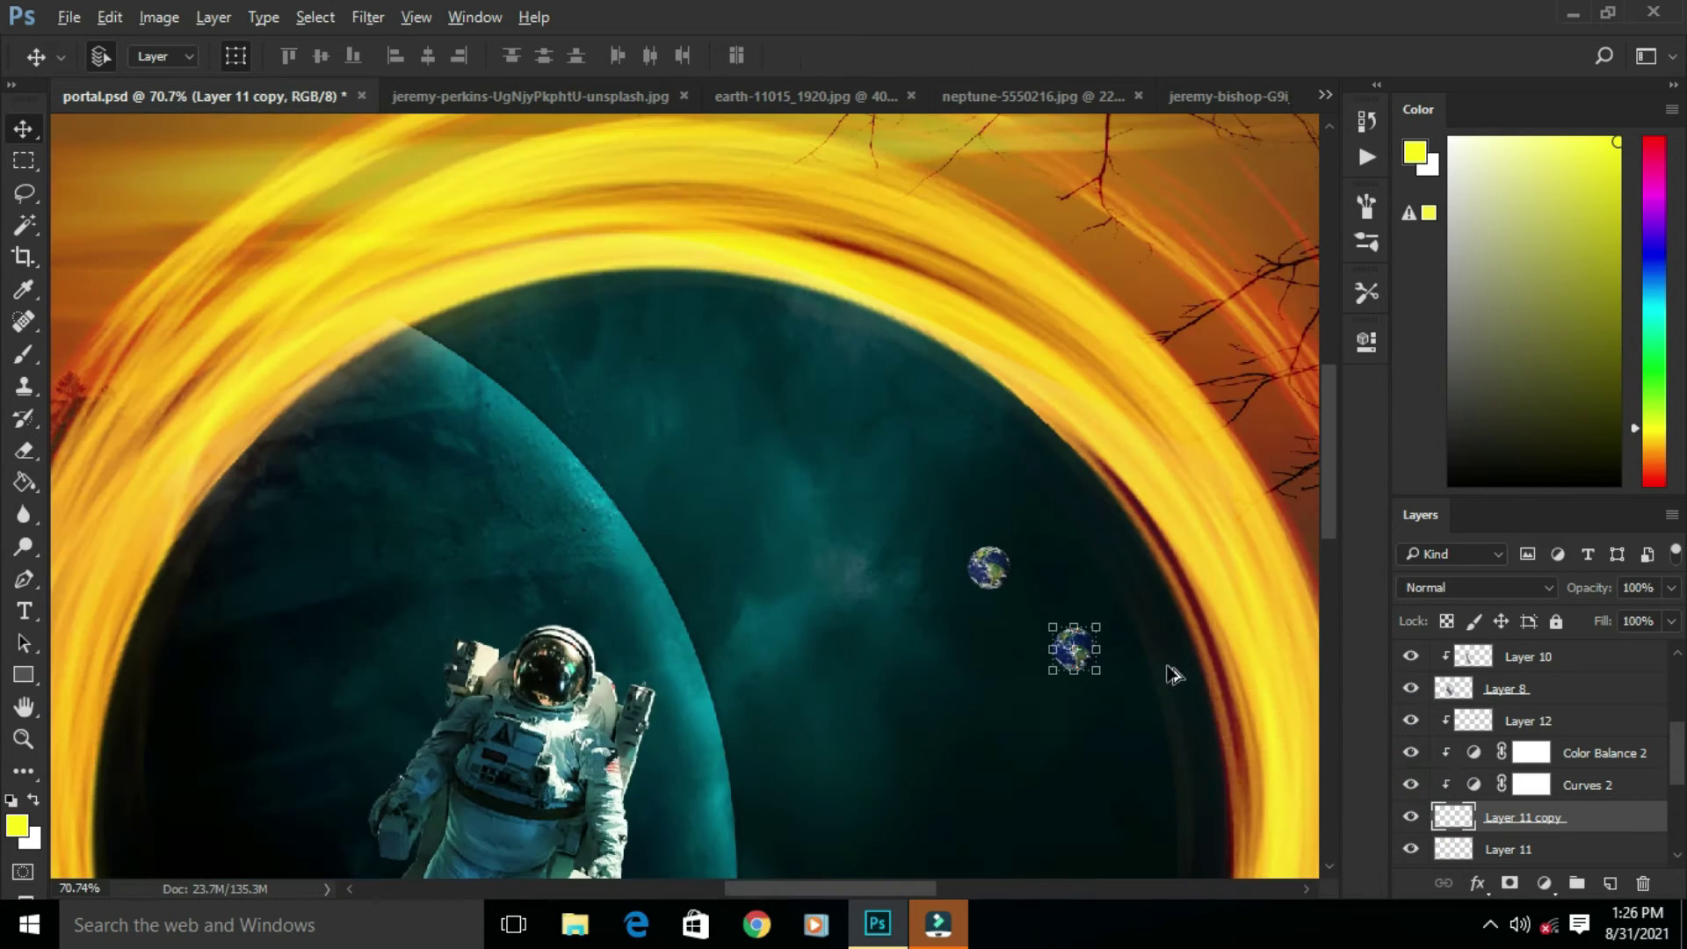
Step: Try restacking the Earth copy beneath the original Layer 11
scroll(1569, 798, "down", 2)
left_click_drag(1538, 726, 1534, 768)
scroll(1030, 607, "down", 5)
scroll(1428, 767, "up", 2)
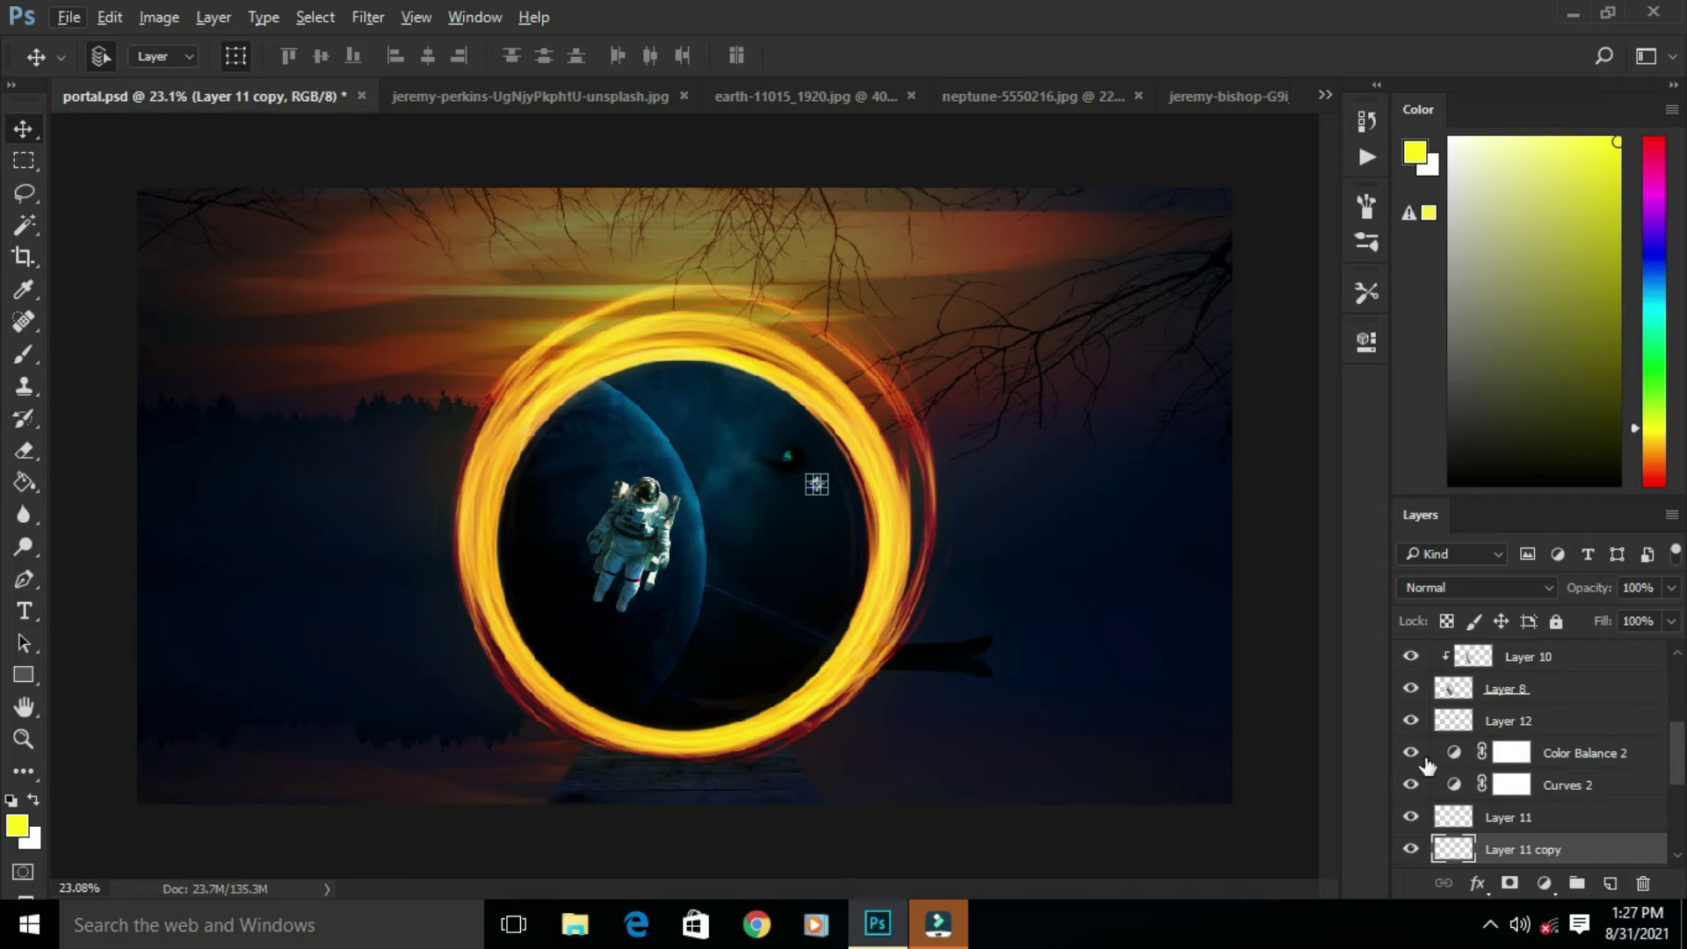
scroll(764, 486, "down", 2)
scroll(794, 486, "up", 3)
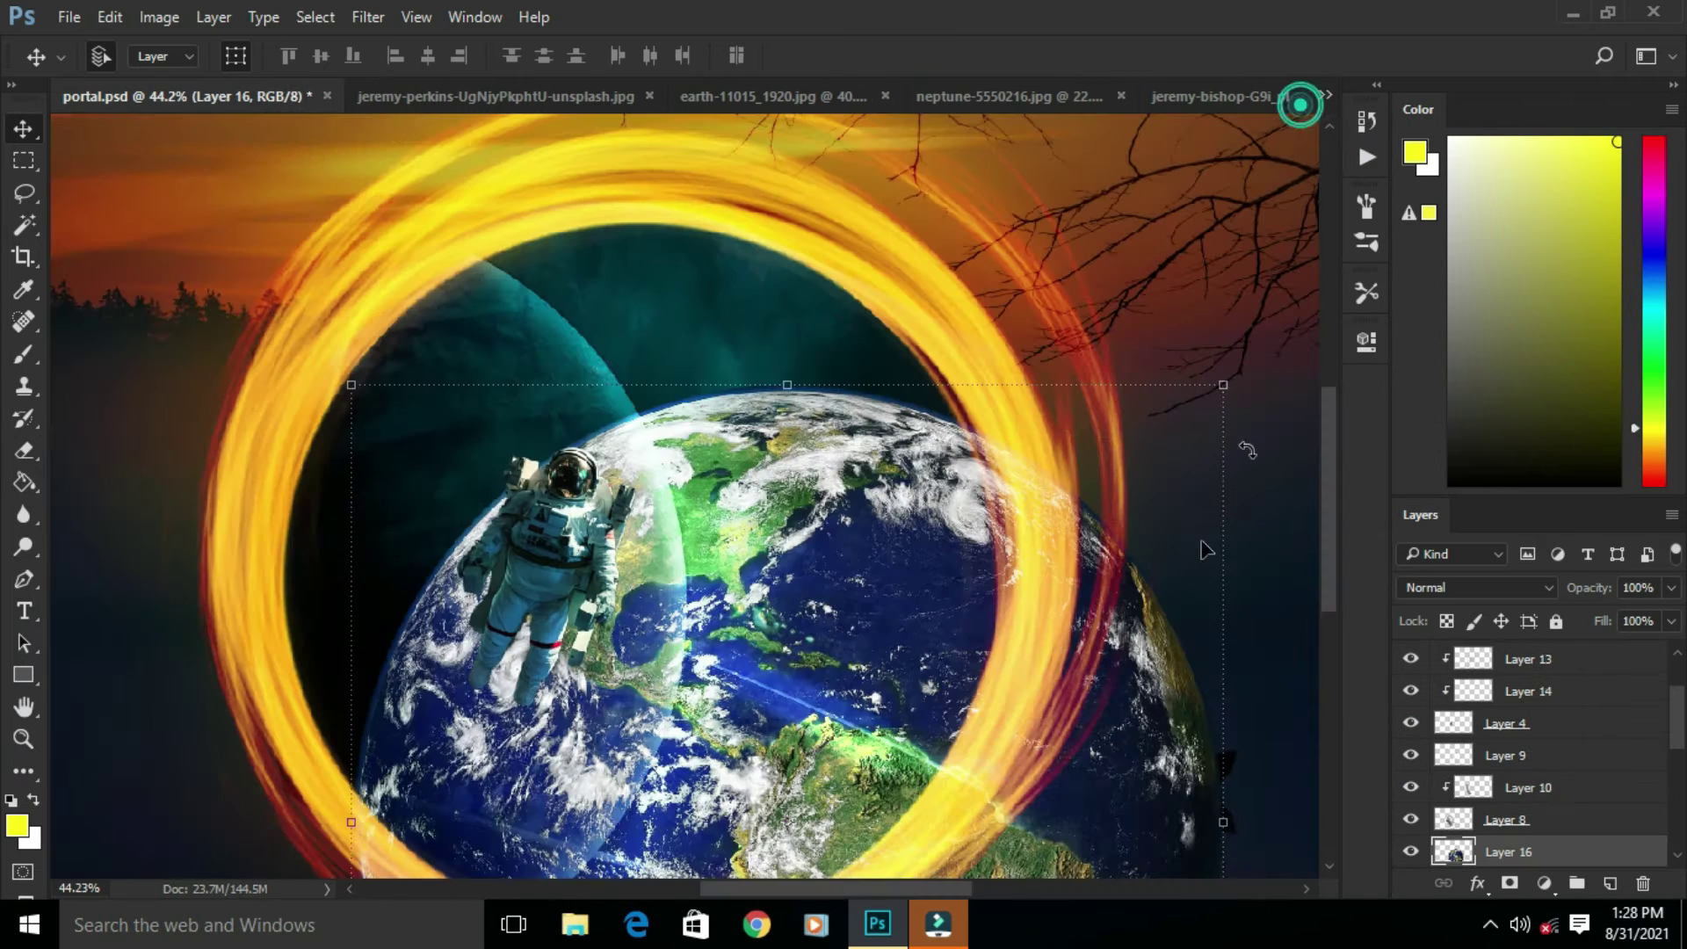
Step: Shrink the newly added Earth on Layer 16 to a tiny planet and place it below the first one
left_click_drag(814, 631, 825, 547)
left_click_drag(736, 486, 840, 589)
key("Return")
scroll(842, 592, "up", 5)
left_click(849, 595)
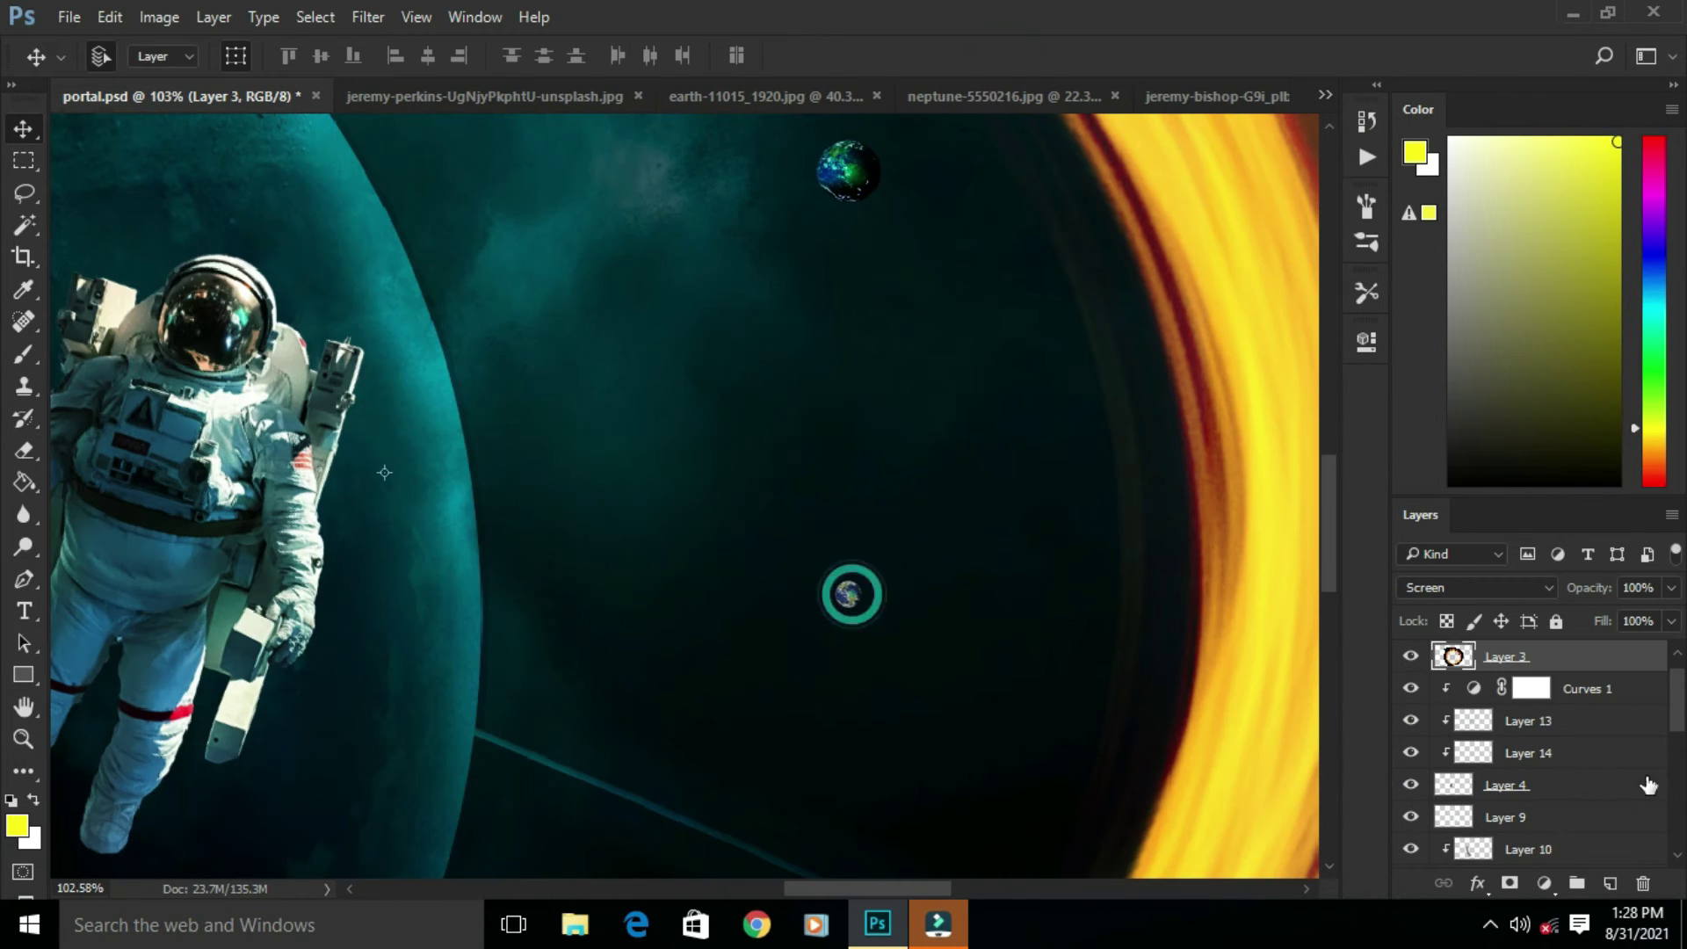
Step: Apply a pale cyan Inner Glow to Layer 16 using Linear Dodge (Add), 100% opacity, 100% choke and 117 px size
left_click(1552, 755)
scroll(1525, 766, "down", 2)
scroll(1524, 768, "down", 2)
left_click(1524, 785)
left_click(1479, 884)
left_click(1490, 708)
left_click_drag(1120, 190, 1142, 261)
left_click(1128, 434)
left_click(870, 375)
left_click_drag(617, 231, 610, 178)
left_click(1089, 202)
left_click_drag(1089, 262, 1398, 145)
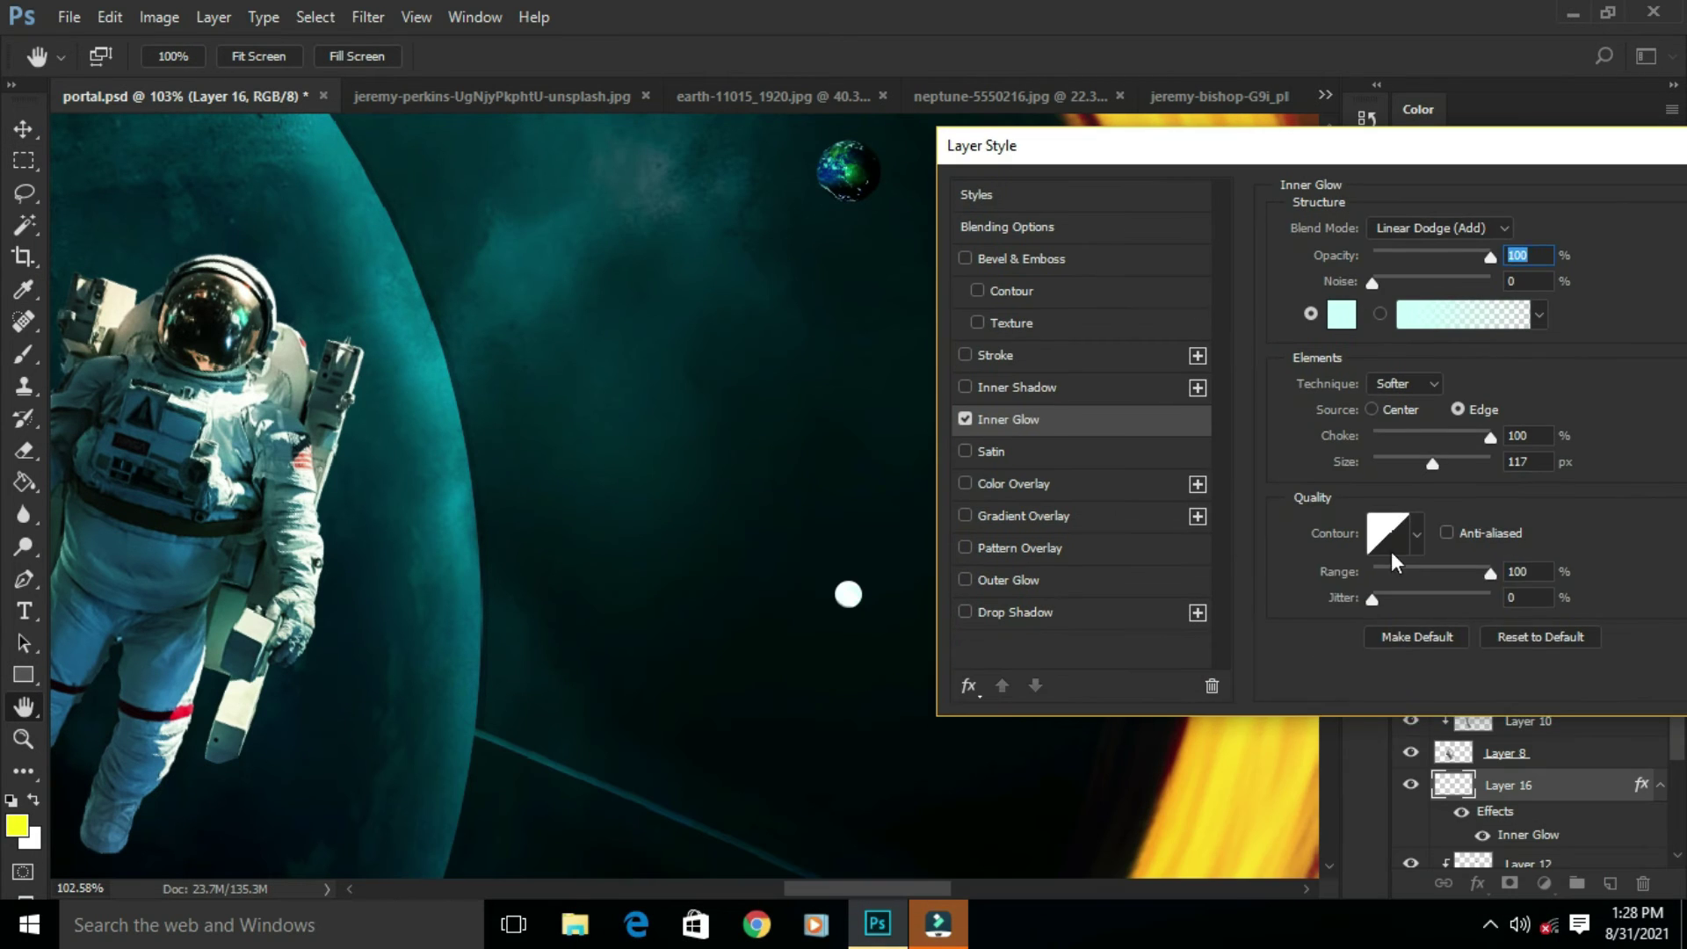
Step: Change the Inner Glow colour on Layer 16 to bright cyan and accept the layer style
left_click(1417, 535)
left_click(1416, 535)
left_click(1342, 314)
left_click(1084, 200)
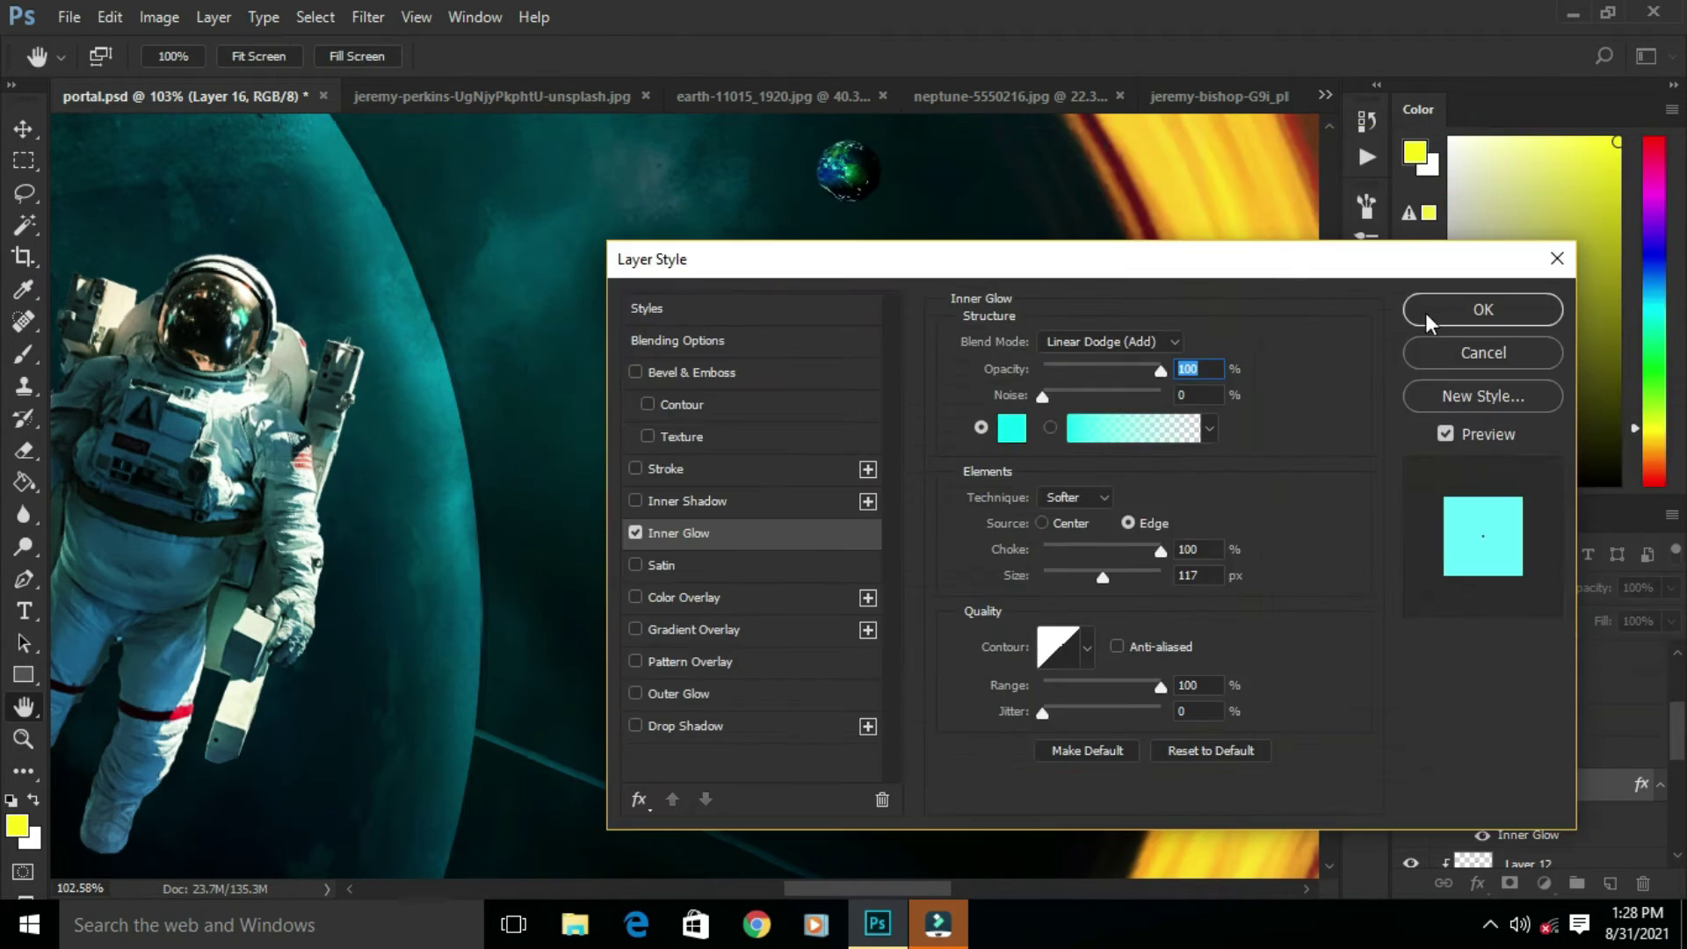
left_click(1488, 309)
Step: Add a Pin Light Outer Glow to Layer 16 with 0% noise, 28% spread, 250 px size and 43% range
left_click(1478, 884)
left_click(1524, 837)
left_click_drag(1116, 257, 1499, 141)
left_click(1449, 283)
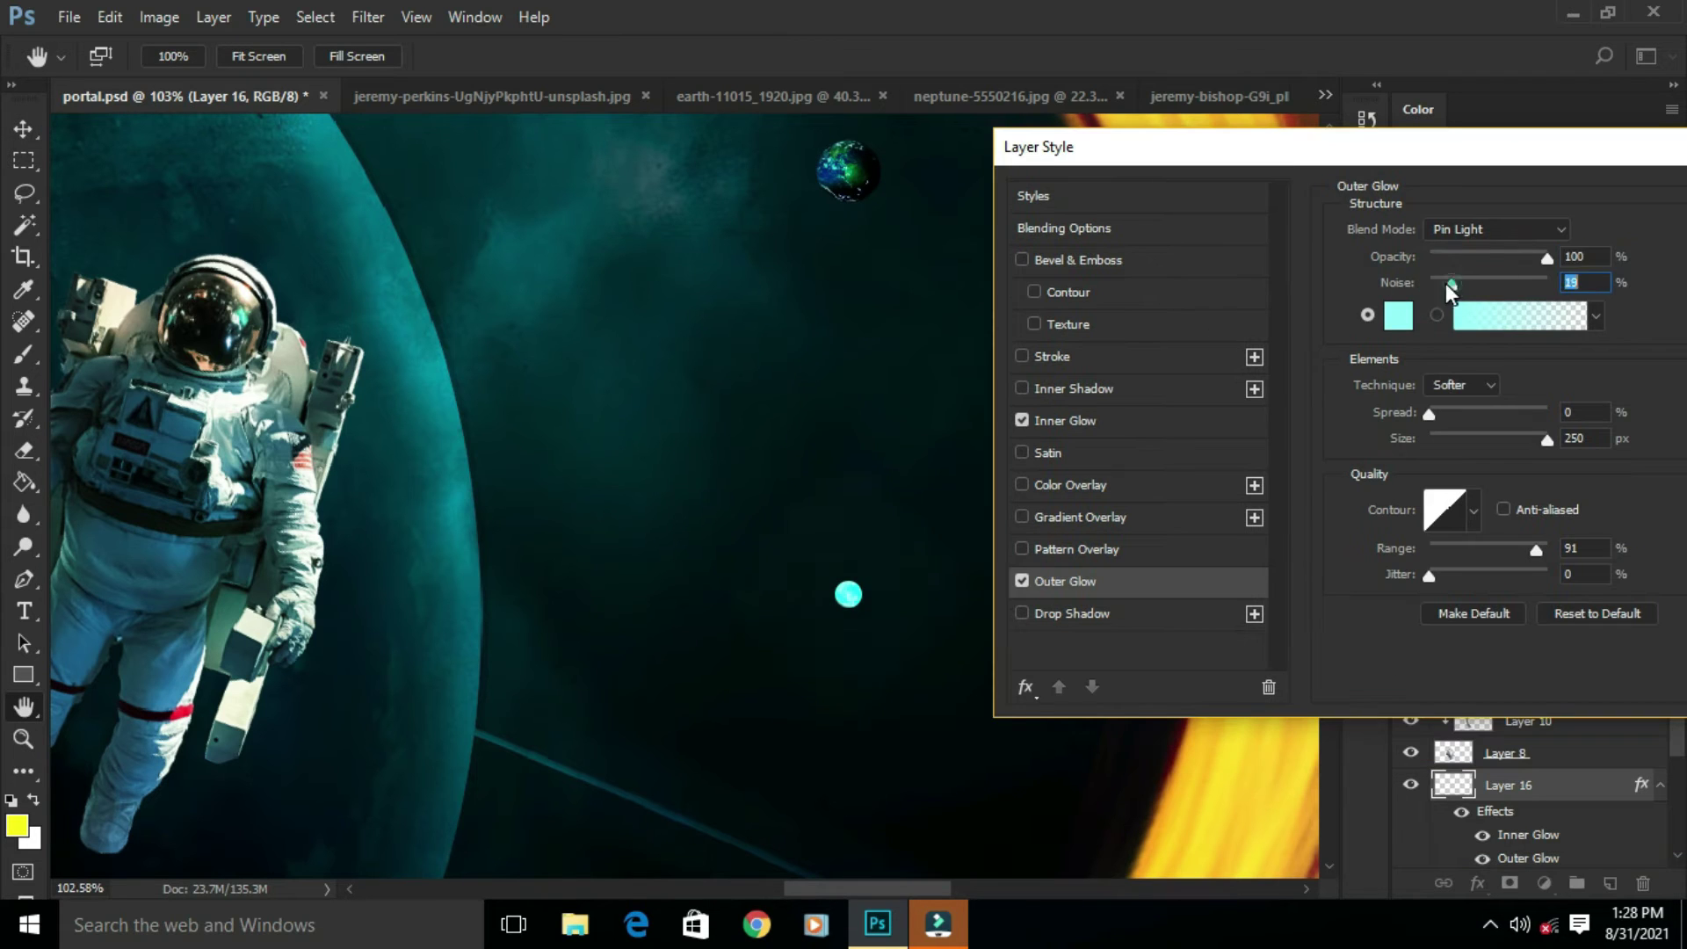
left_click_drag(1502, 414, 1459, 414)
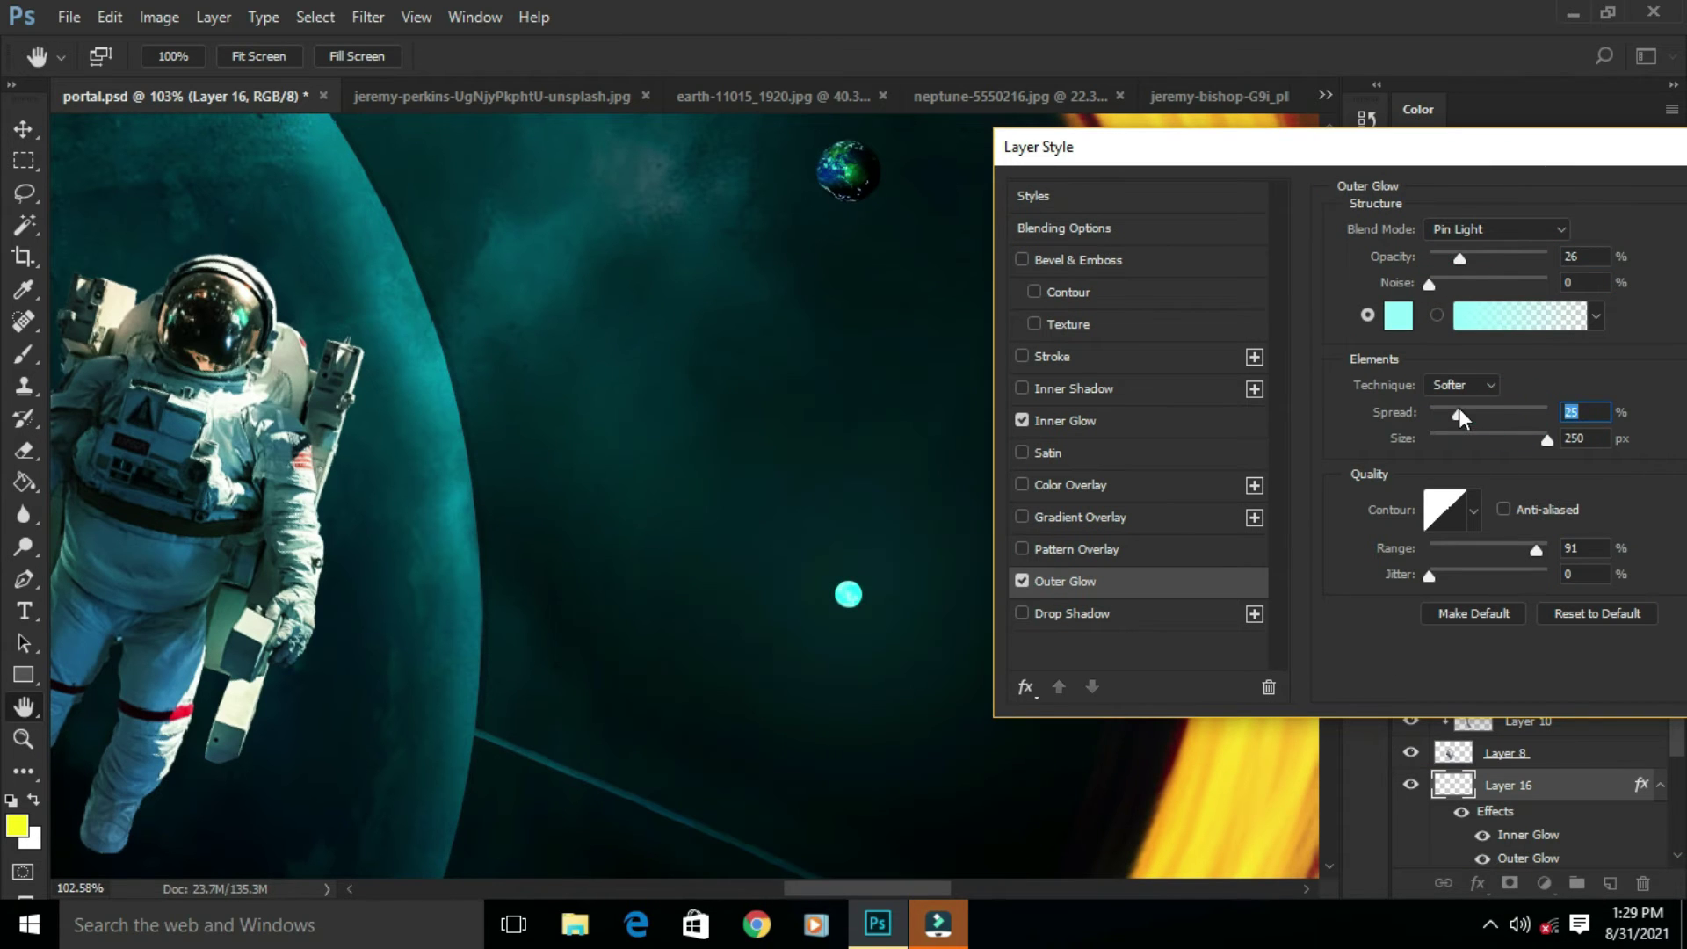
mouse_move(1480, 546)
left_mouse_down()
mouse_move(1466, 549)
mouse_move(1496, 557)
mouse_move(1480, 554)
left_mouse_up()
Step: Set the Outer Glow colour on Layer 16 to a very pale cyan
left_click(1399, 316)
left_click(596, 217)
left_click(1089, 202)
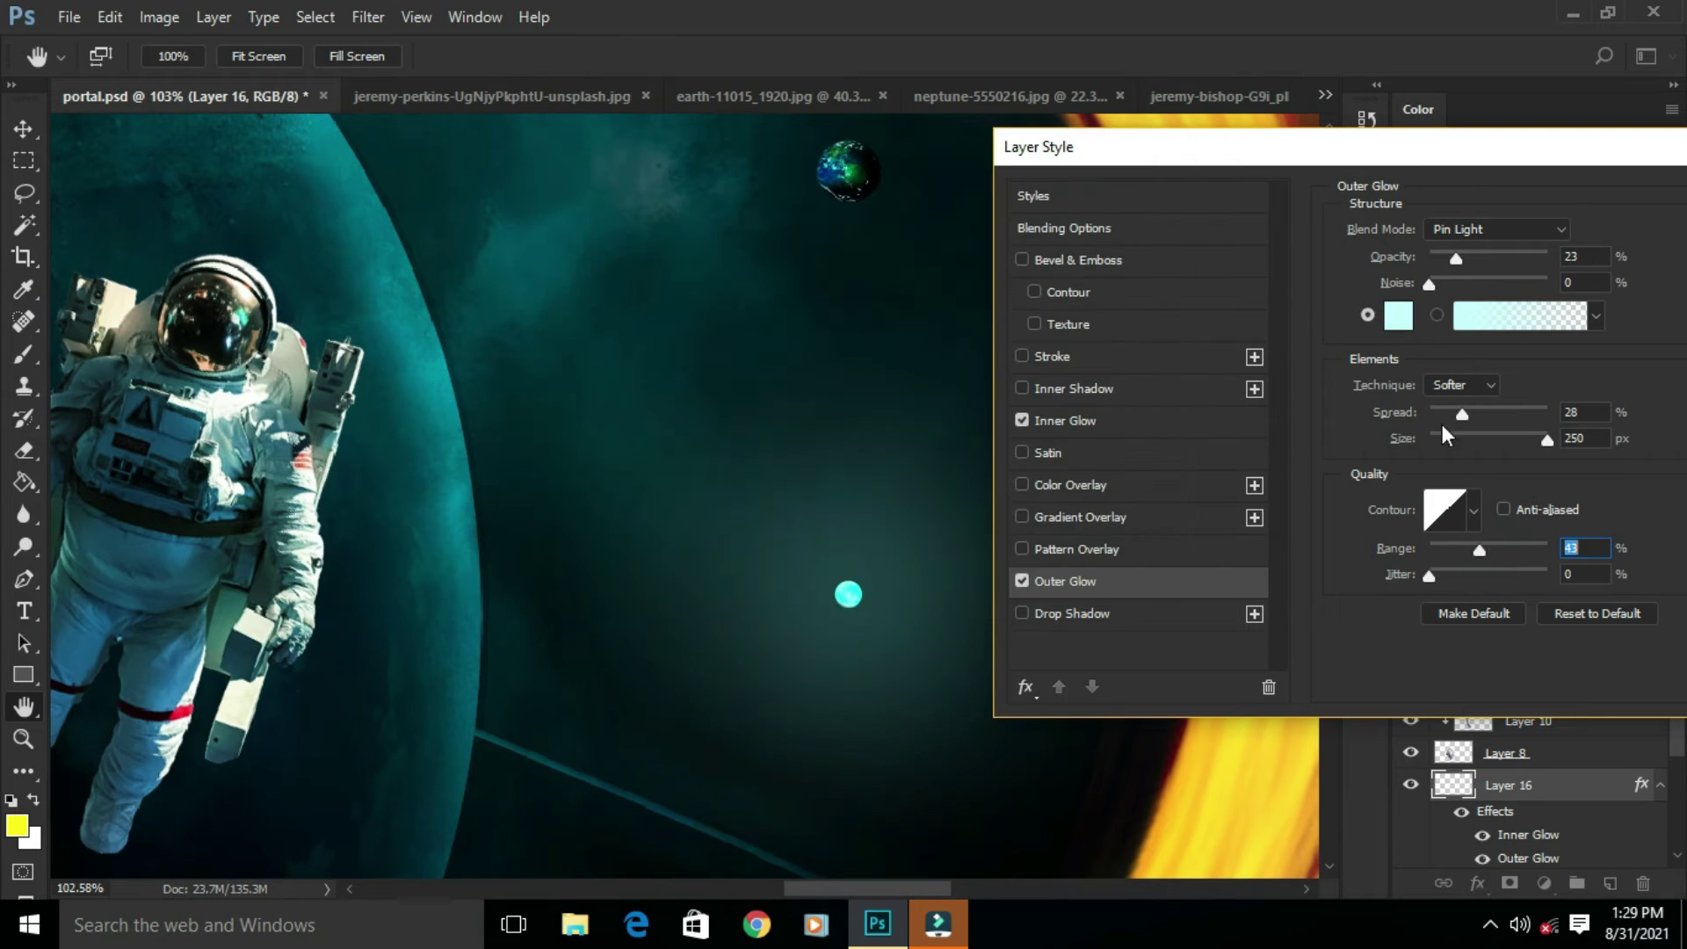
Step: Raise the Outer Glow's opacity on Layer 16 and try out different blend modes for it
left_click_drag(1456, 259, 1471, 259)
left_click(1468, 232)
left_click(1470, 475)
left_click(1470, 231)
left_click(1462, 400)
left_click(1465, 231)
left_click(1454, 389)
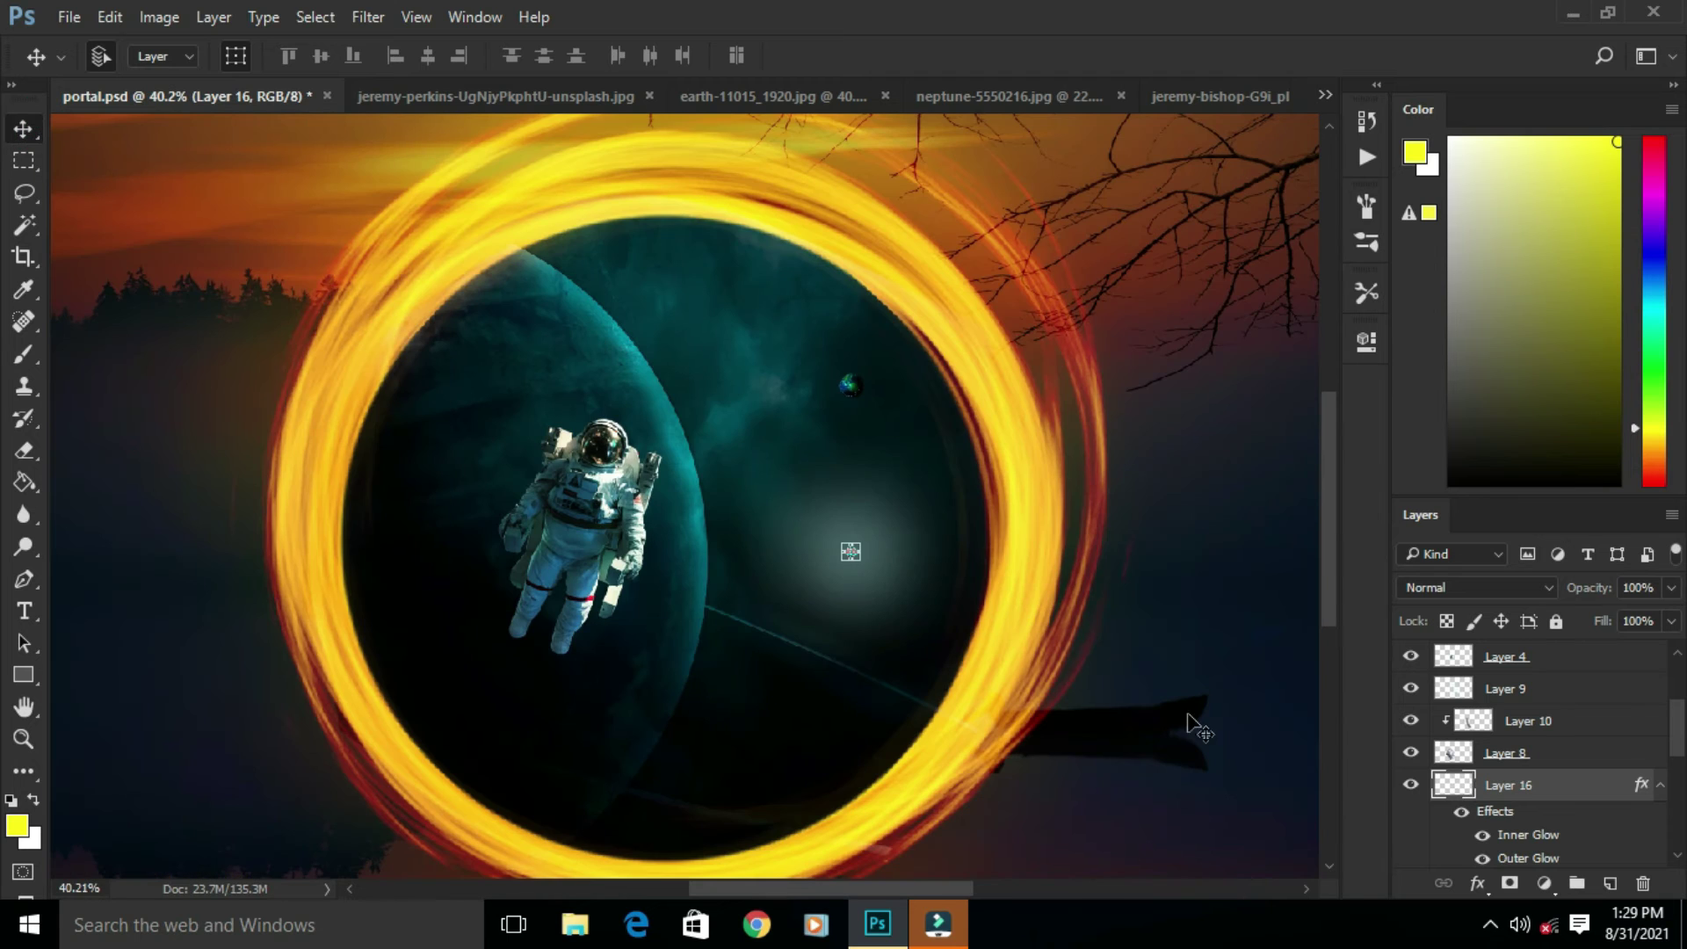
Step: Scale the glowing dot on Layer 16 down to a tiny point and commit the transform
key("ctrl+t")
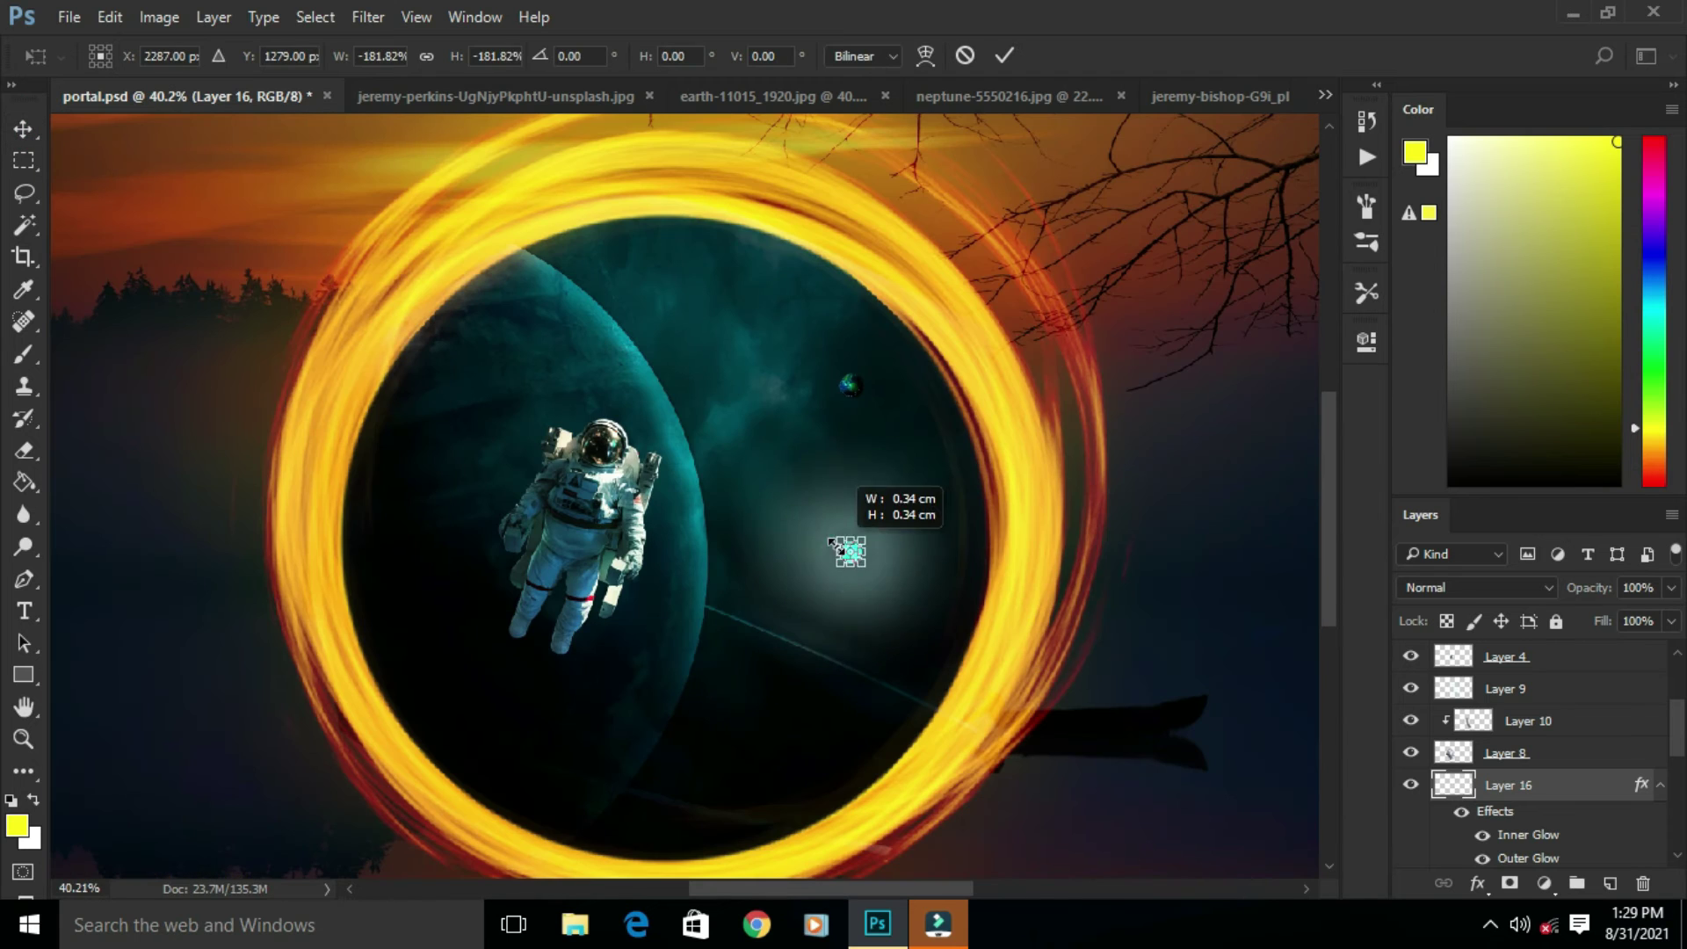
scroll(854, 561, "up", 5)
left_click(1005, 59)
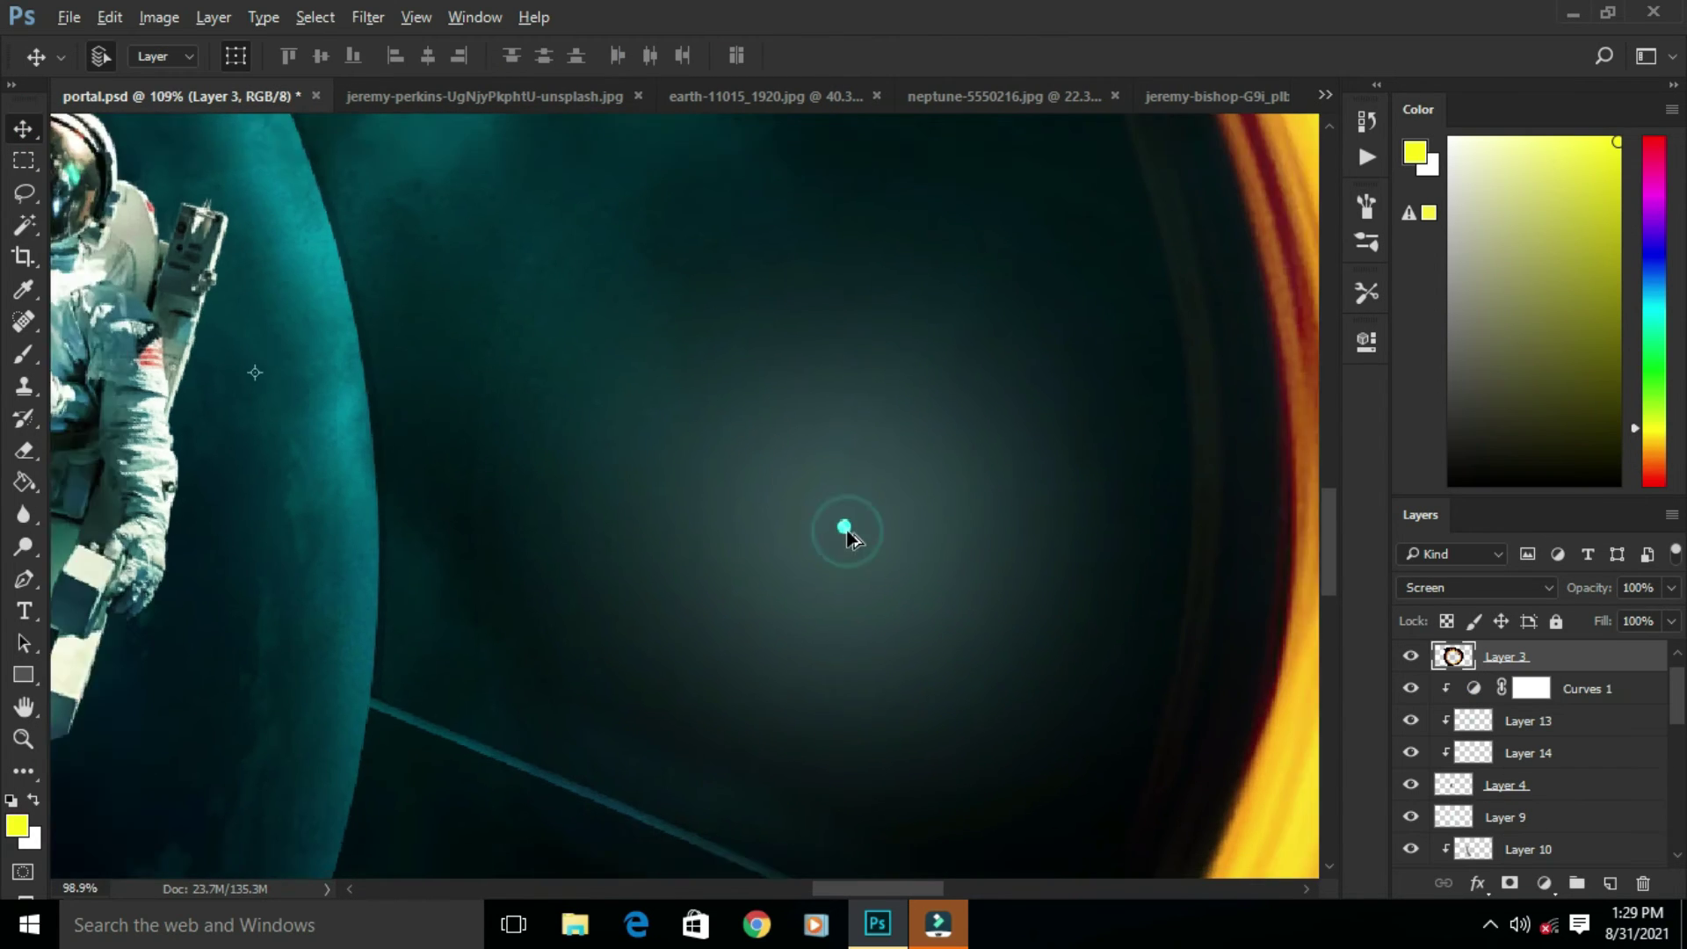
Step: Set the Outer Glow spread on Layer 16 to 19%, raise its opacity slightly and accept the layer style
scroll(847, 531, "down", 5)
scroll(862, 576, "up", 6)
scroll(1523, 807, "down", 1)
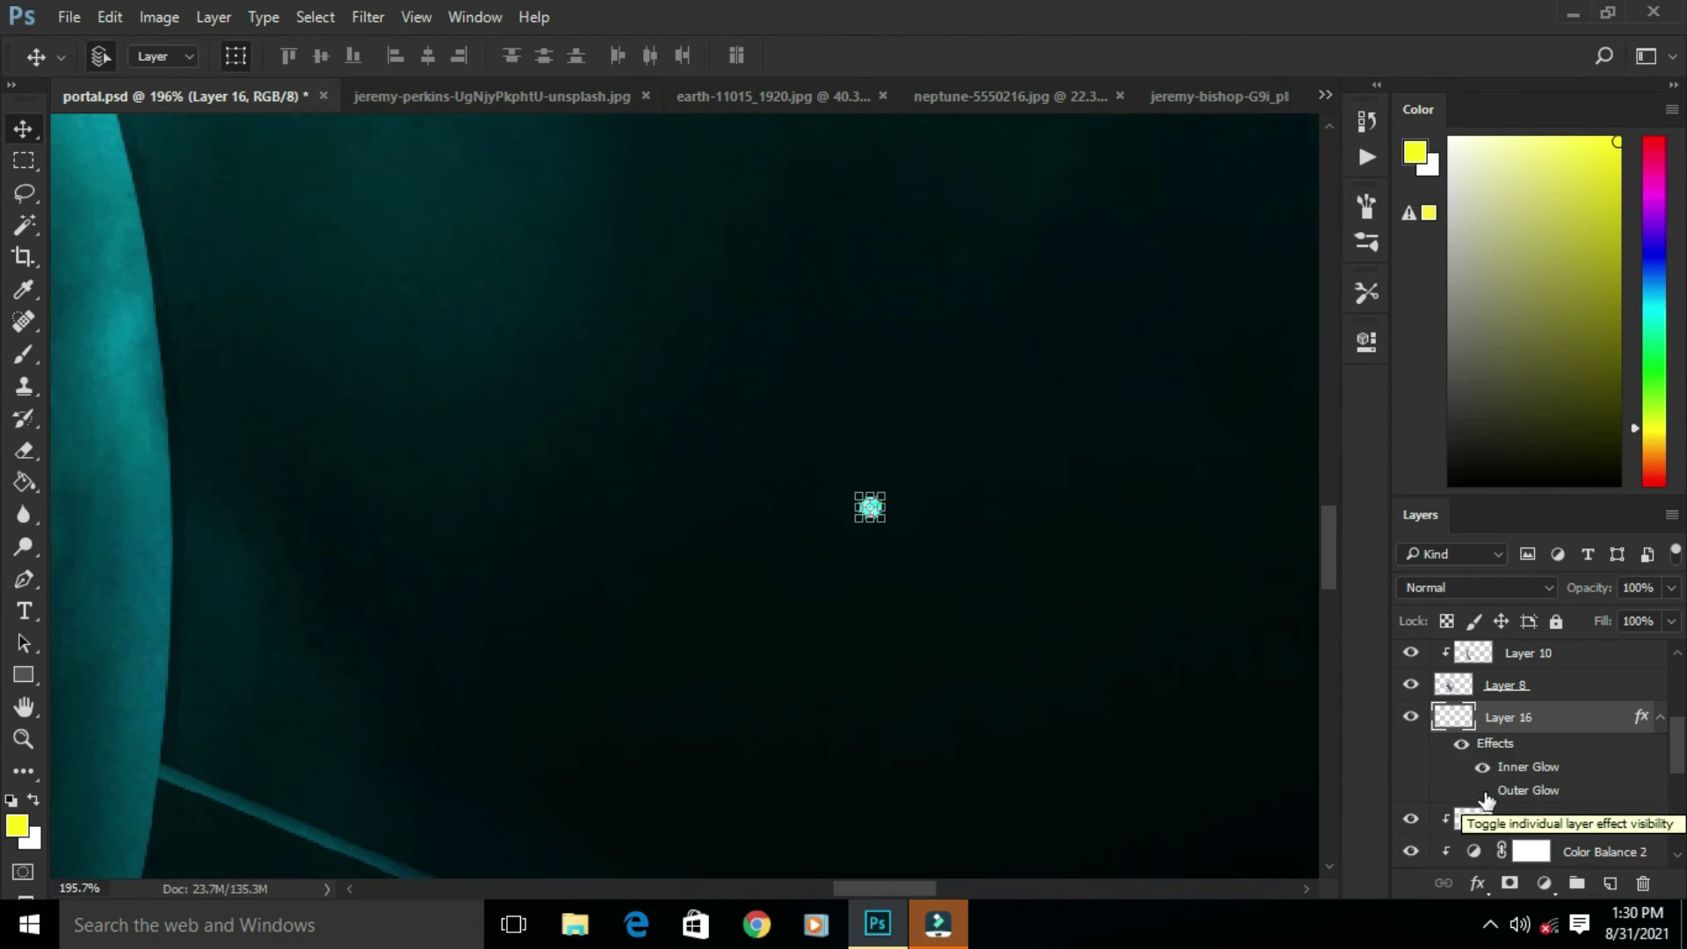
double_click(1529, 790)
left_click_drag(1440, 459, 1428, 459)
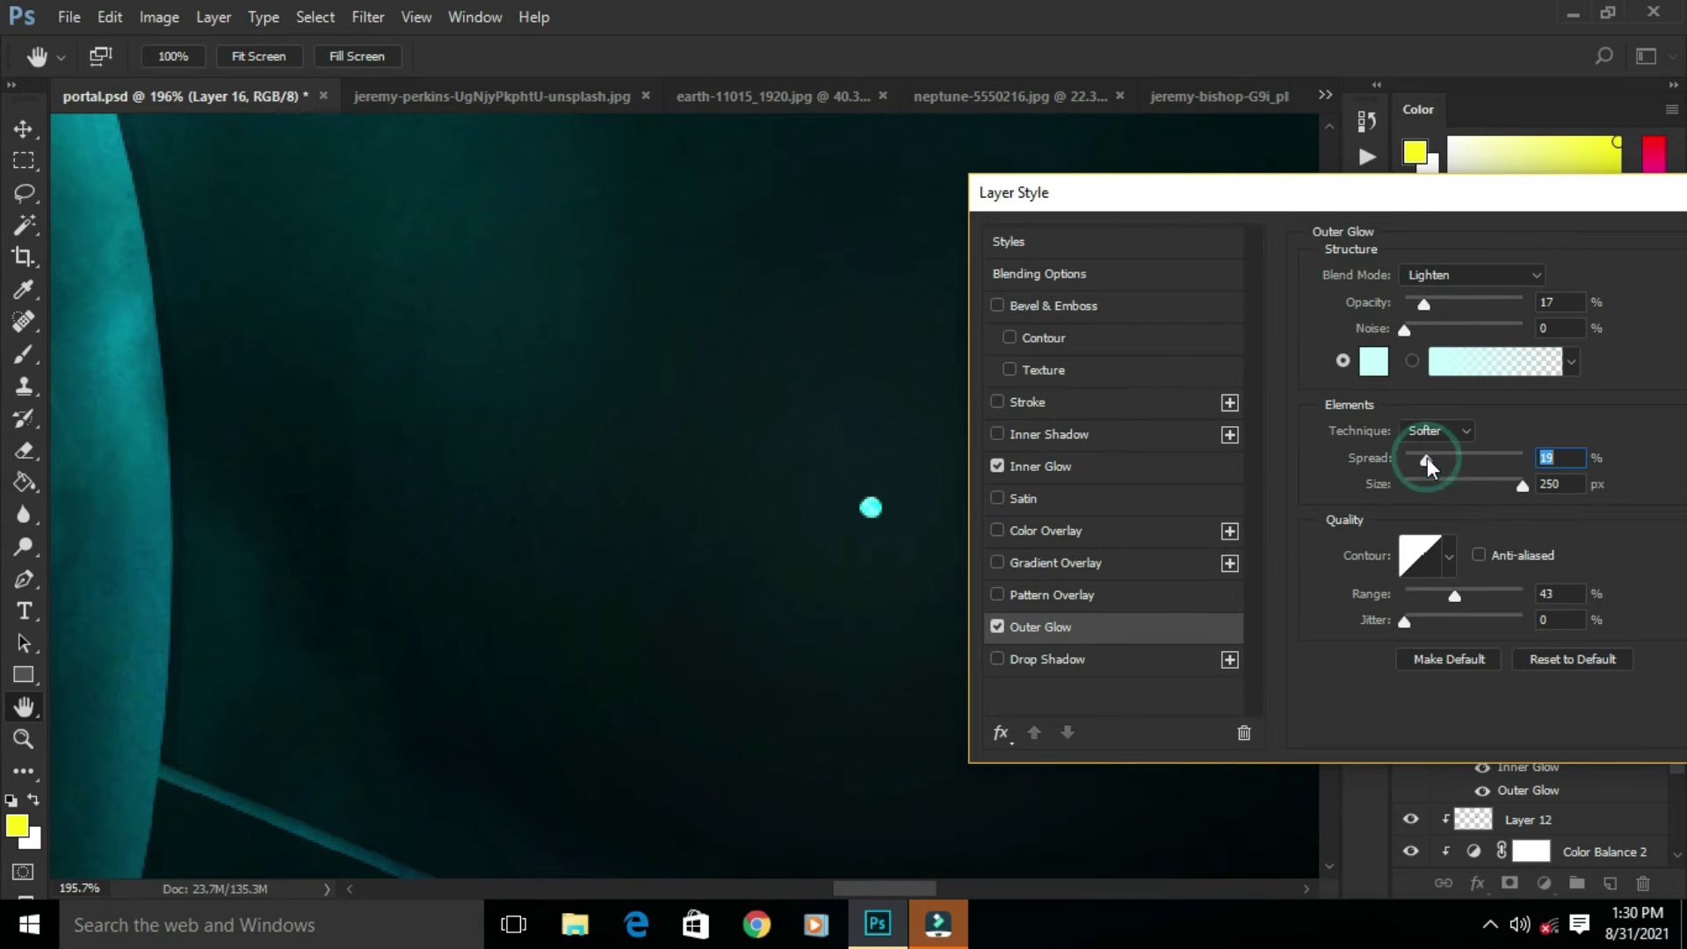
left_click_drag(1425, 304, 1435, 304)
left_click_drag(1442, 192, 1214, 277)
left_click(1578, 330)
left_click(369, 16)
left_click(727, 377)
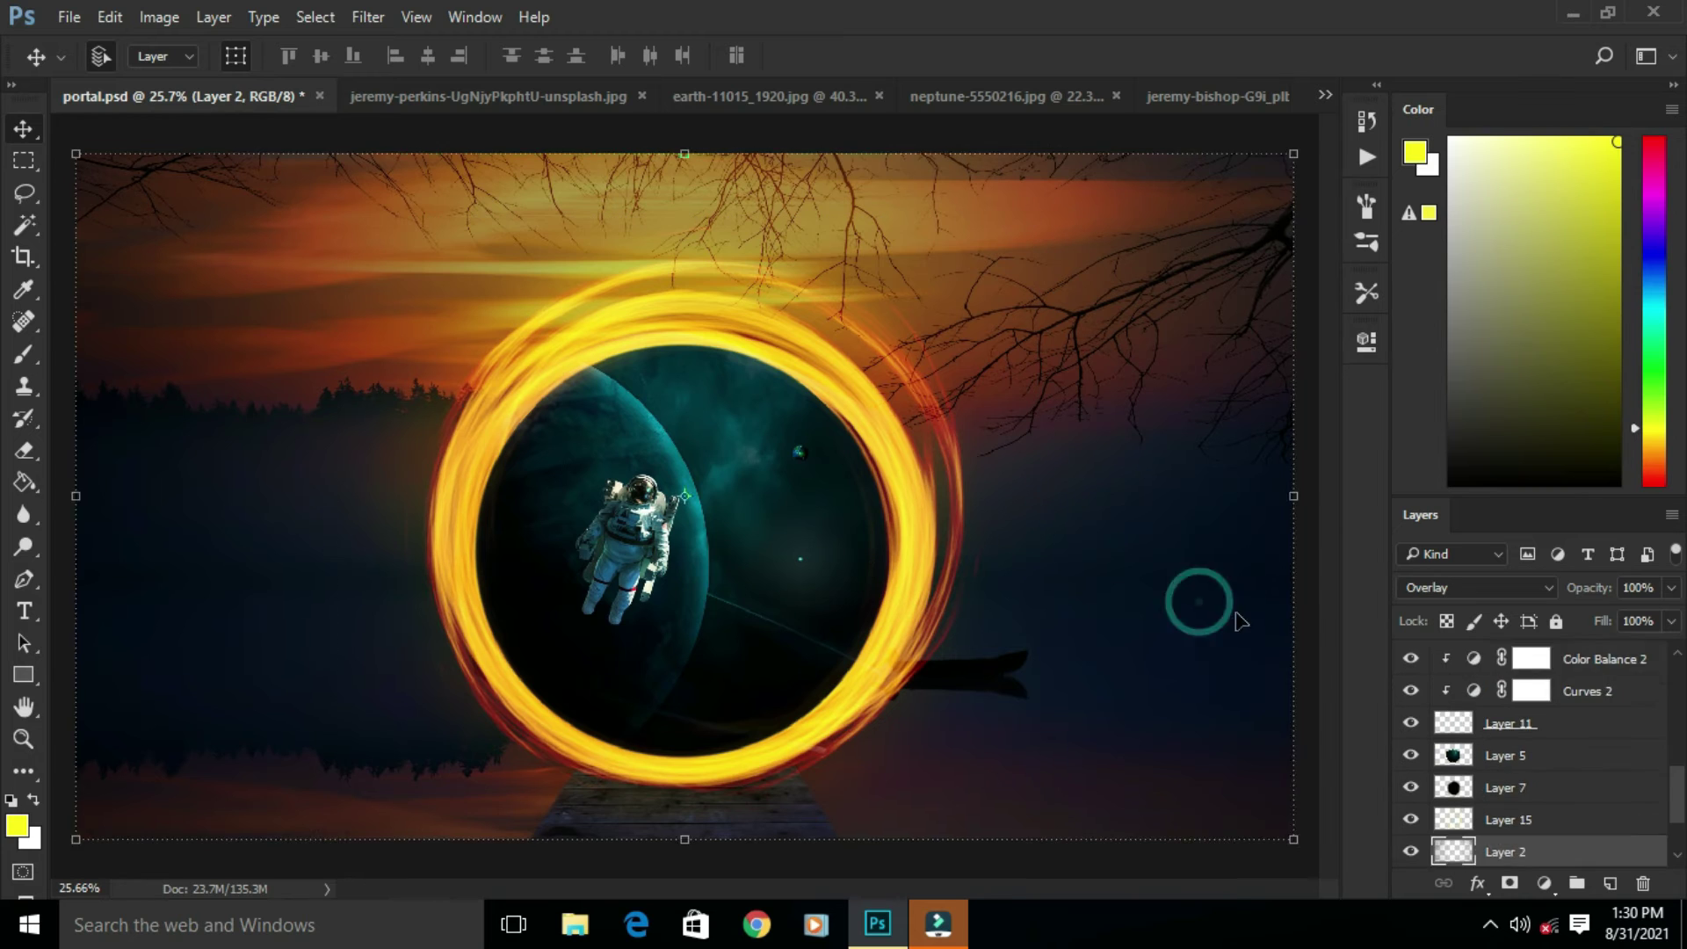
Step: Add a Curves adjustment clipped to the sunset background on Layer 1 and adjust its curve
scroll(1231, 610, "down", 2)
left_click(1545, 883)
left_click(1520, 501)
left_click_drag(1178, 590, 1194, 600)
left_click(1295, 332)
scroll(1538, 774, "down", 2)
left_click(1507, 820)
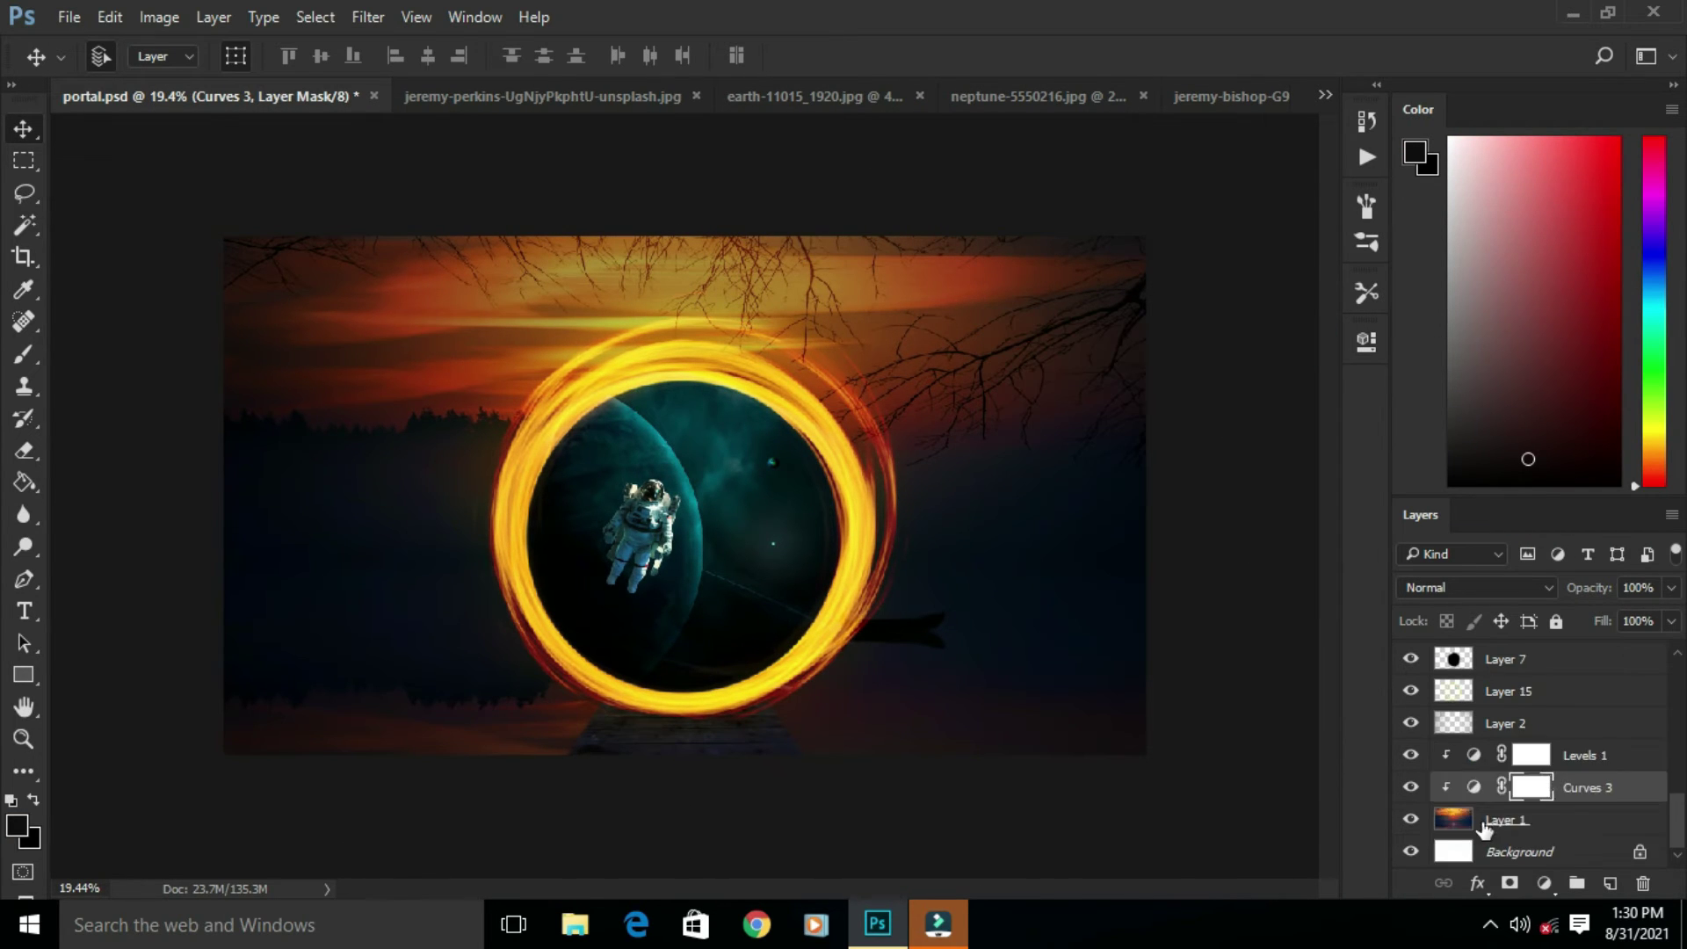
Step: Add a Color Balance adjustment clipped to the fire ring on Layer 3 and shift its colour sliders
left_click(1545, 884)
left_click(1451, 610)
left_click_drag(1039, 472, 1049, 470)
left_click_drag(1122, 554, 1214, 553)
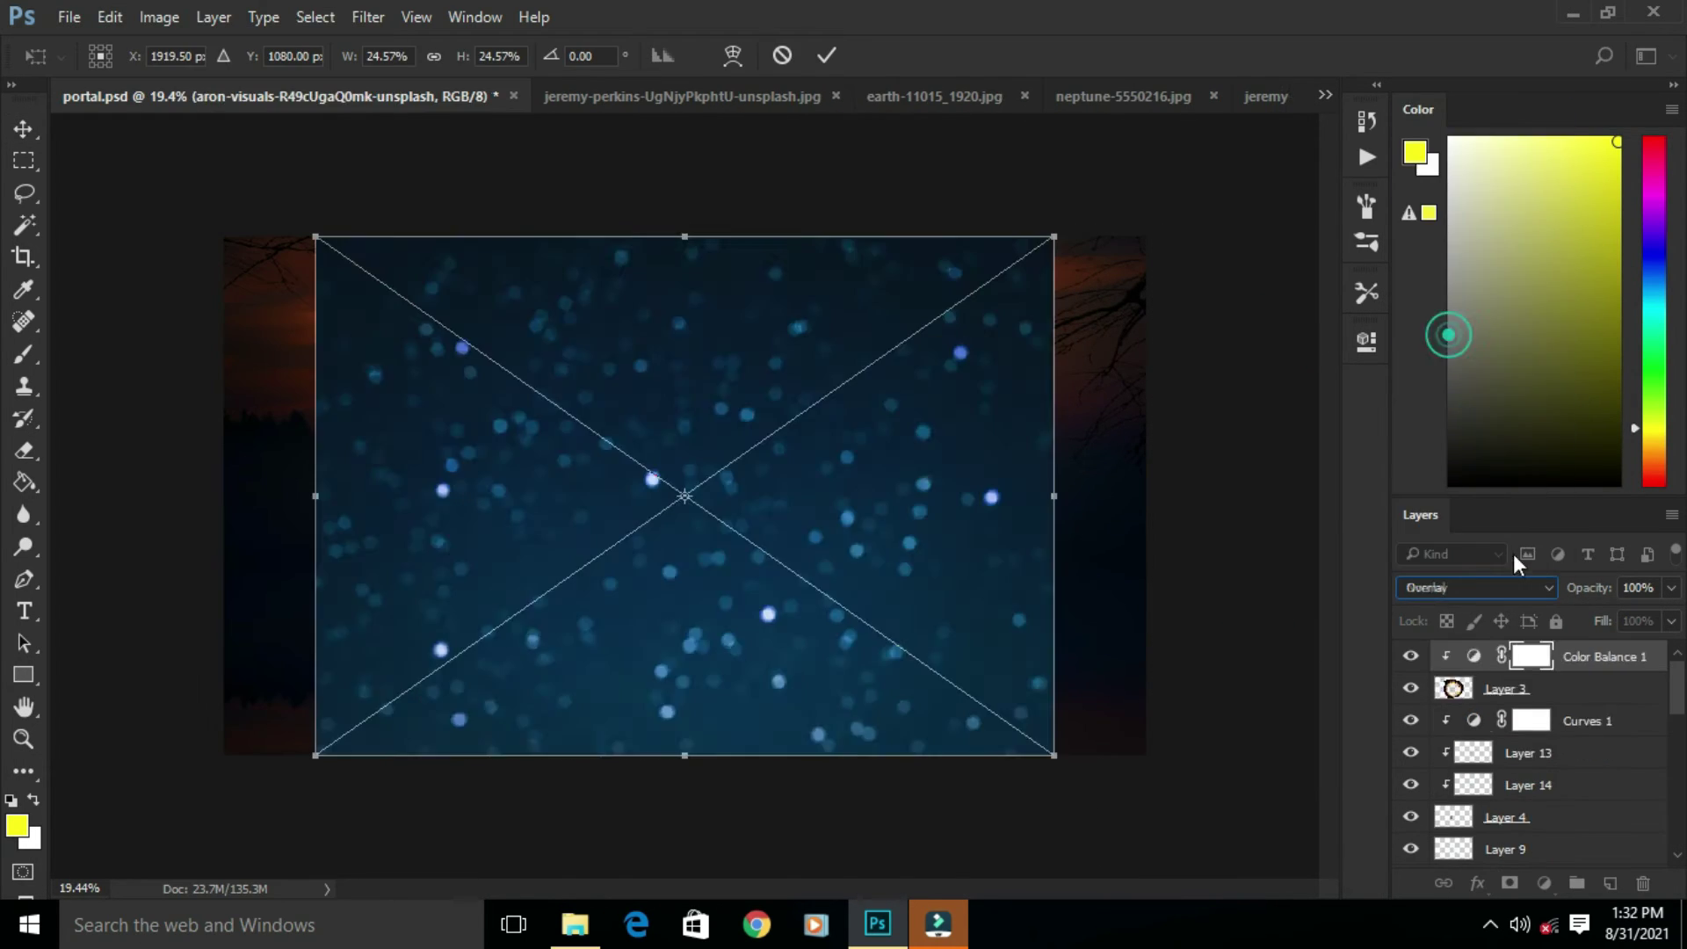
Step: Set the placed blue bokeh image to Screen blending and scale it to about 11.4% over the ring's upper right edge
left_click(1476, 588)
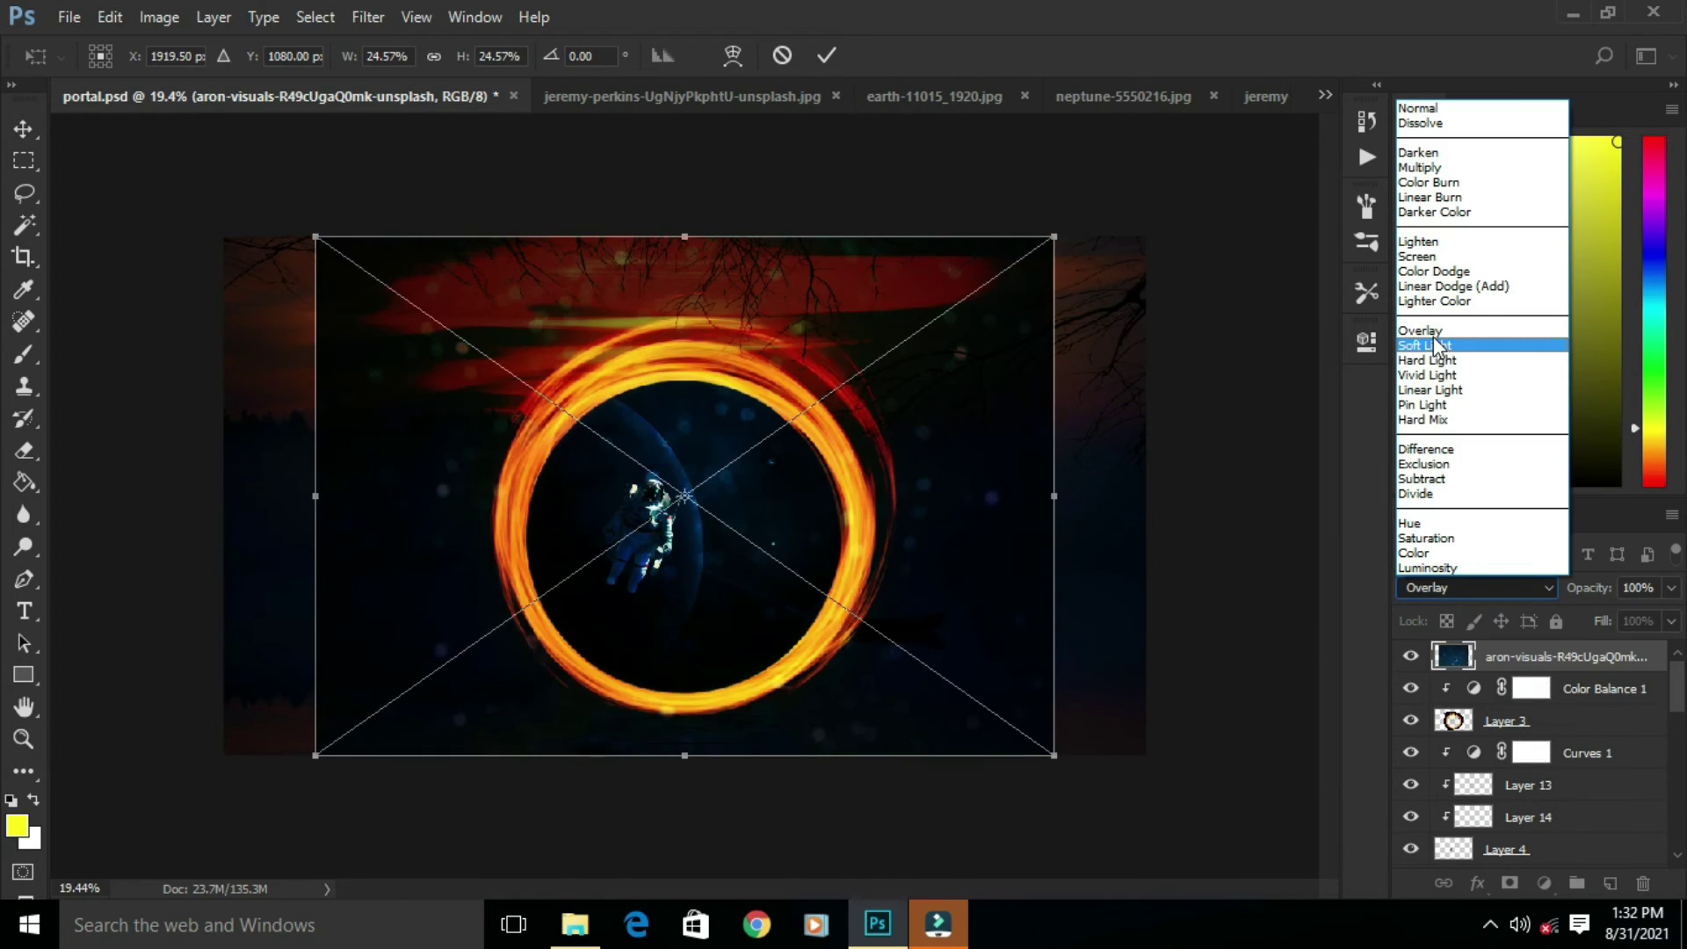
left_click(1417, 256)
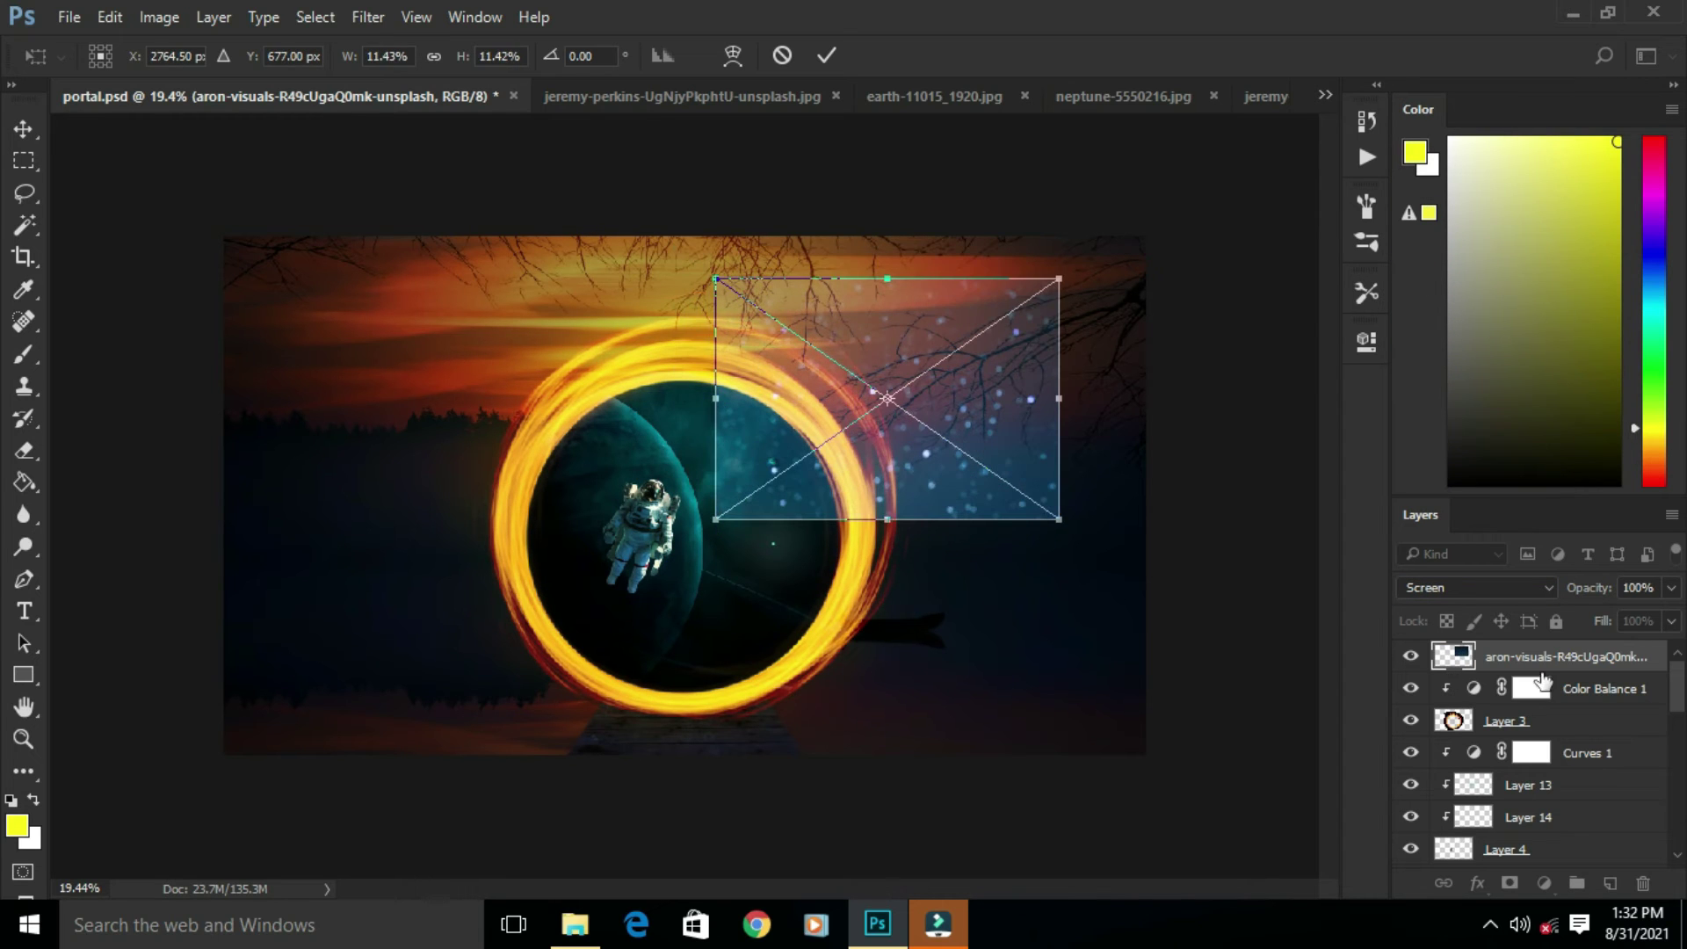
key("Return")
Step: Split the bokeh layer's Blend If shadows at 0/131 for This Layer and 0/102 for Underlying Layer, and move it over the ring's lower right
right_click(1538, 659)
left_click(1213, 143)
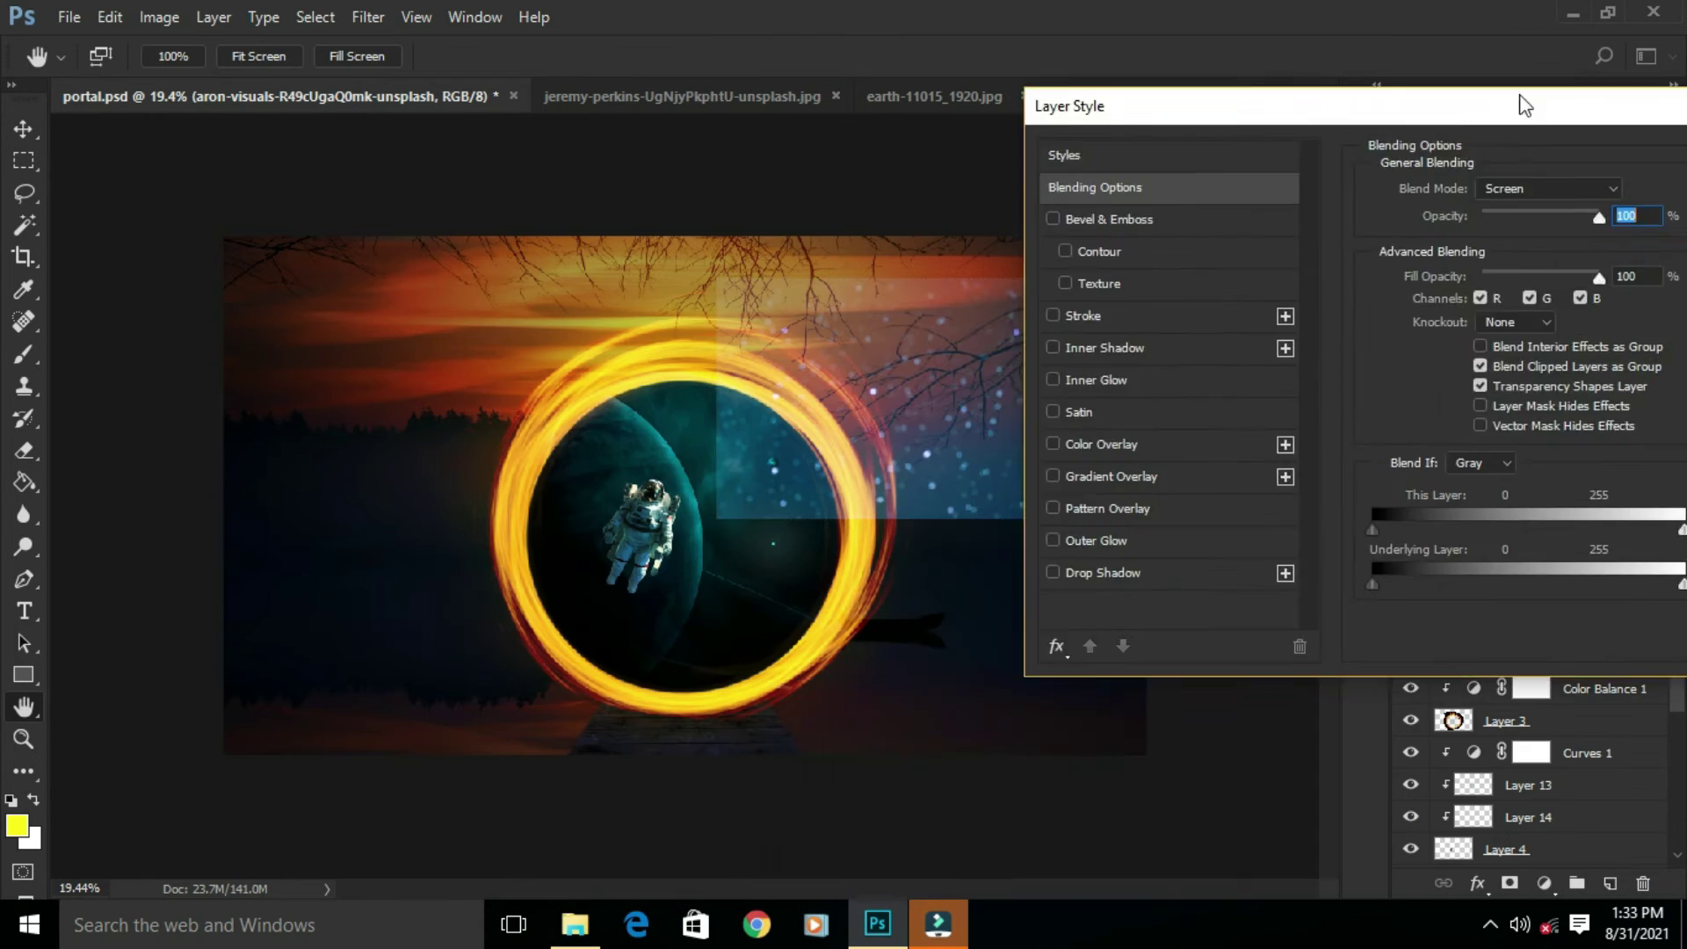
left_click_drag(1525, 105, 1554, 84)
left_click_drag(1404, 510, 1516, 503)
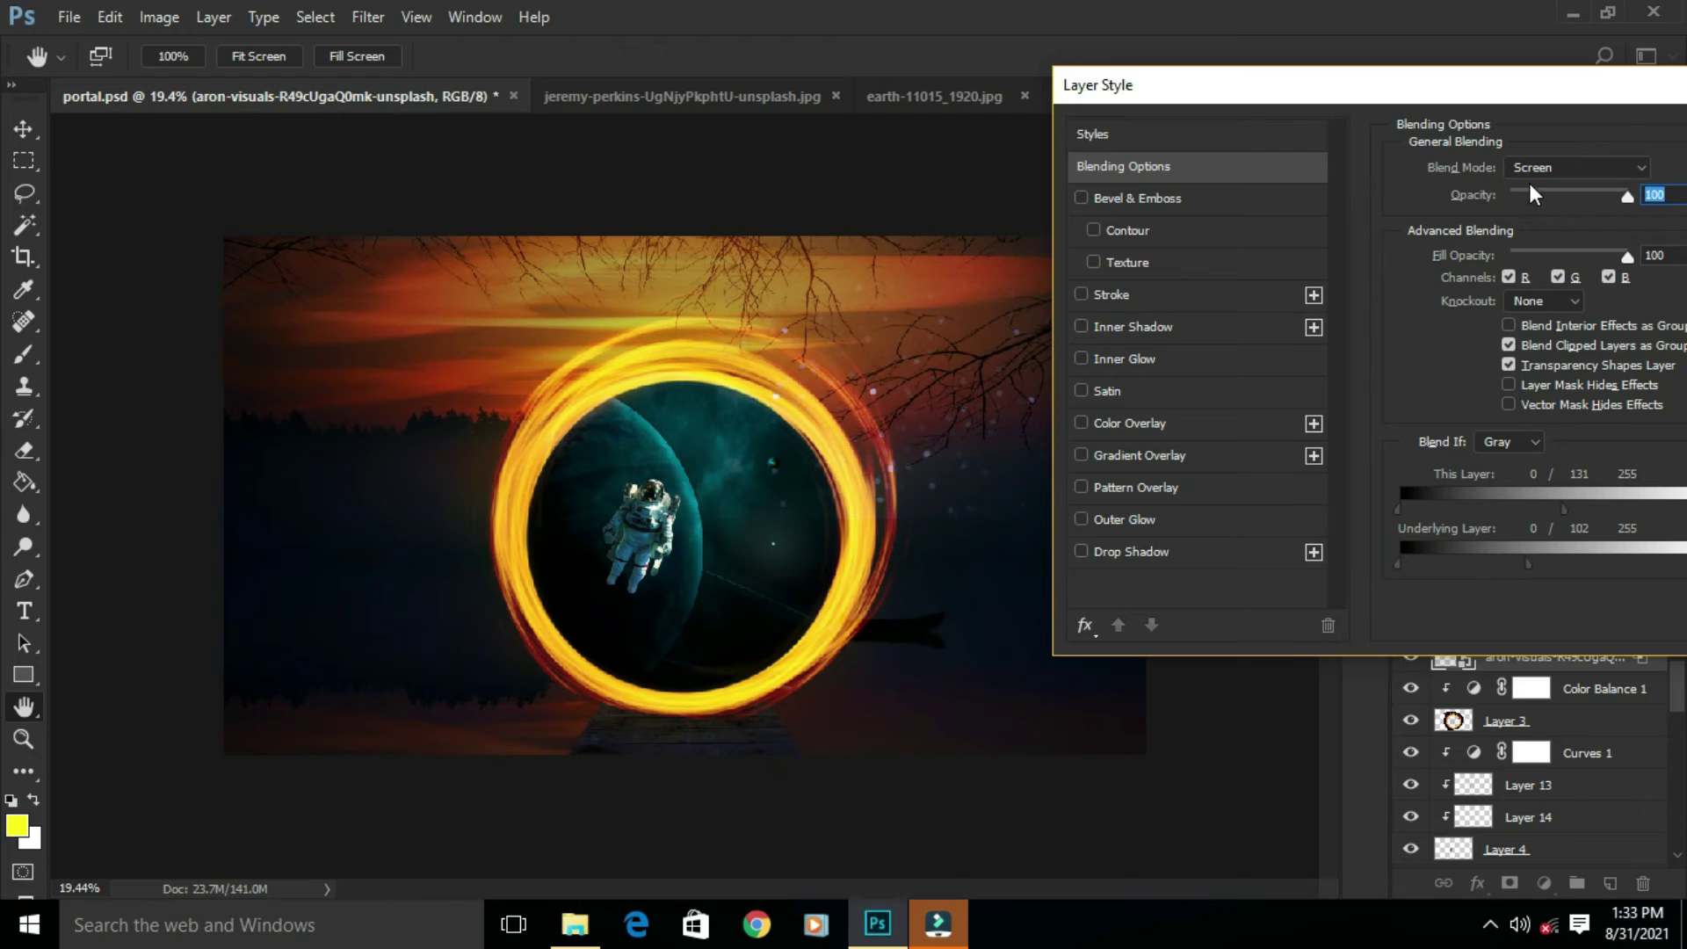
key("Return")
left_click_drag(894, 637, 897, 634)
Step: Try a Color Balance adjustment above the bokeh layer
left_click(1544, 883)
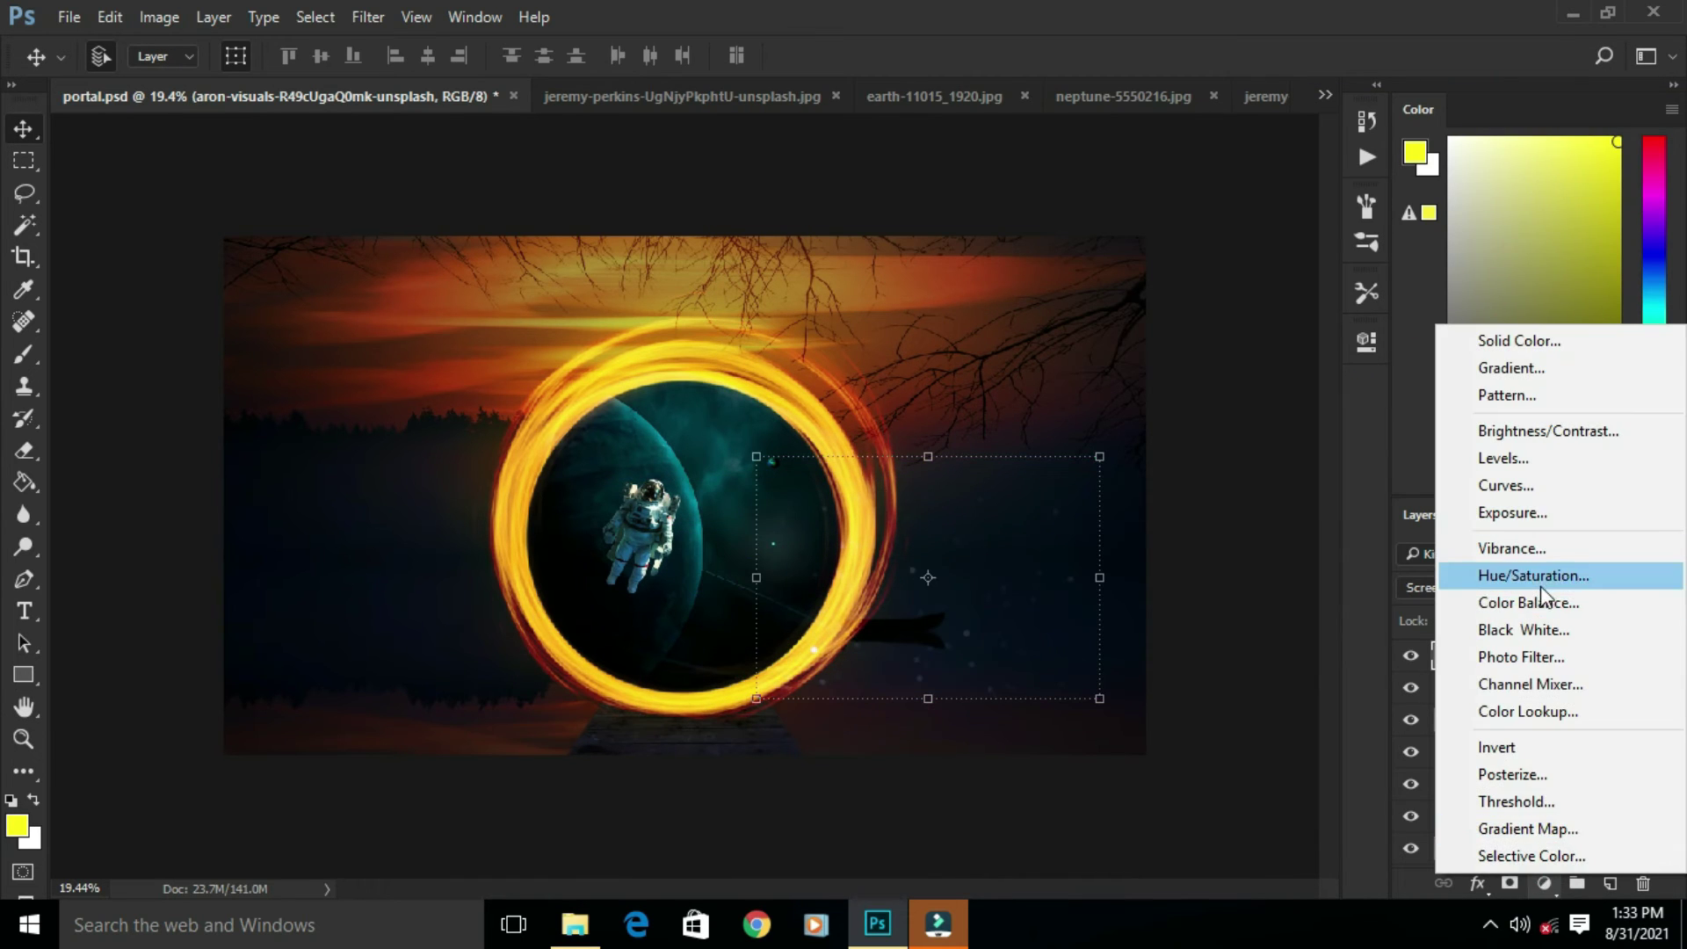
left_click(1525, 603)
left_click_drag(1123, 547, 1011, 551)
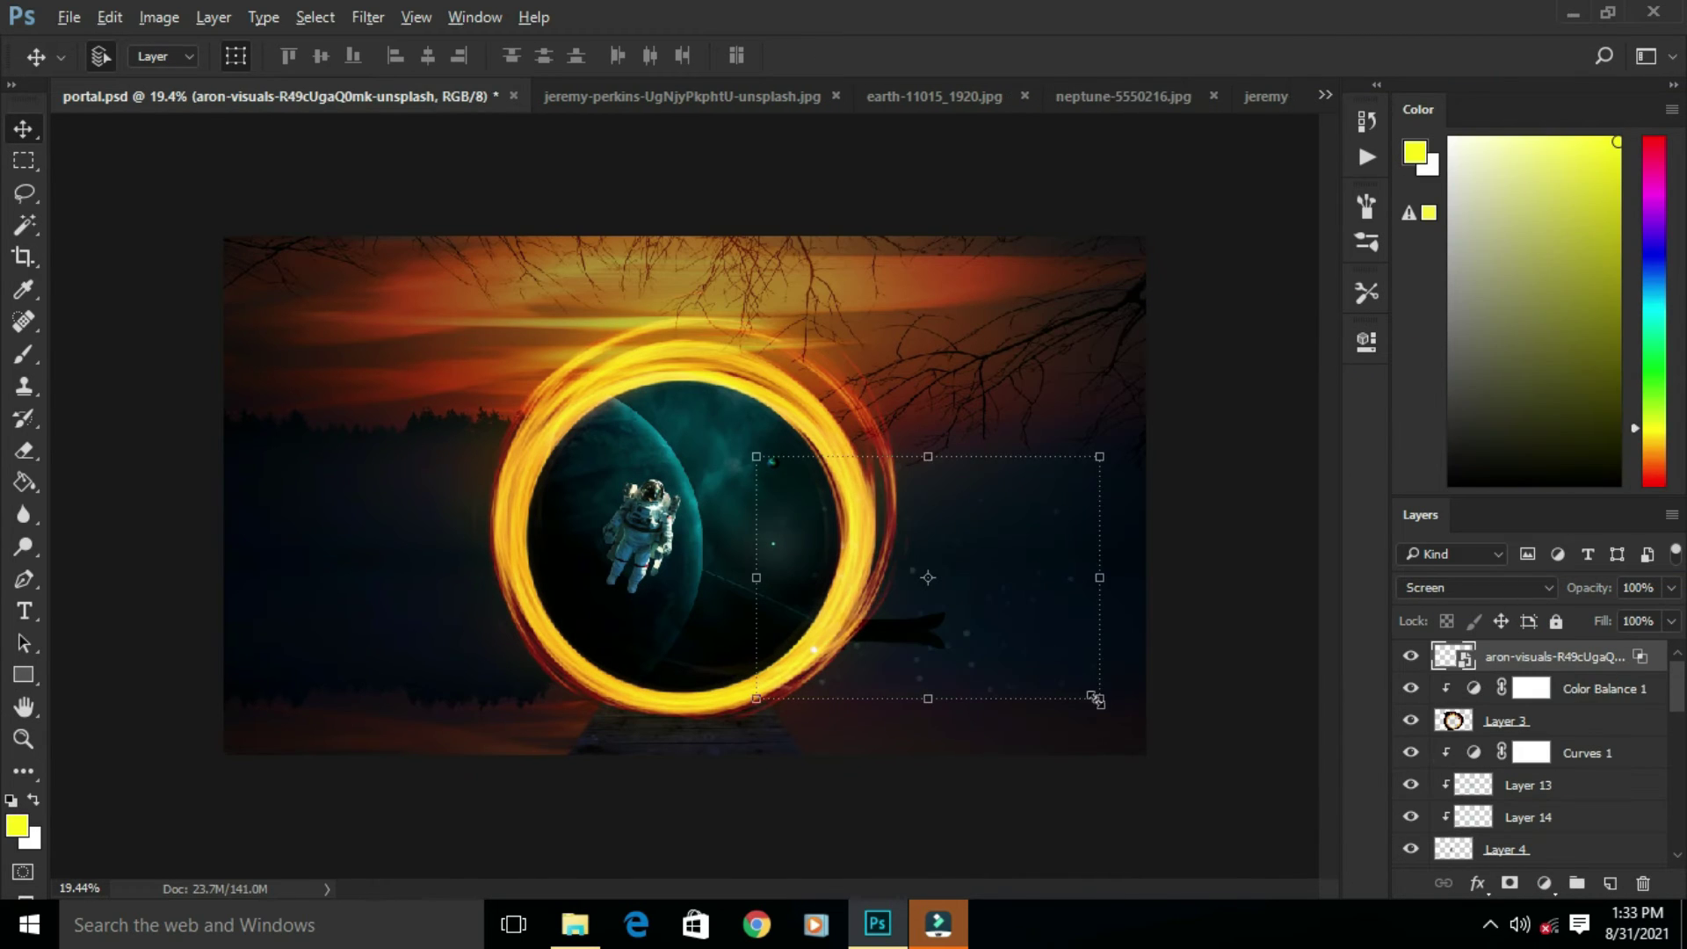
Step: Rasterize the bokeh layer and erase its stray specks with a soft 200 px eraser at 0% hardness
key("e")
key("Return")
left_click(128, 56)
left_click(53, 241)
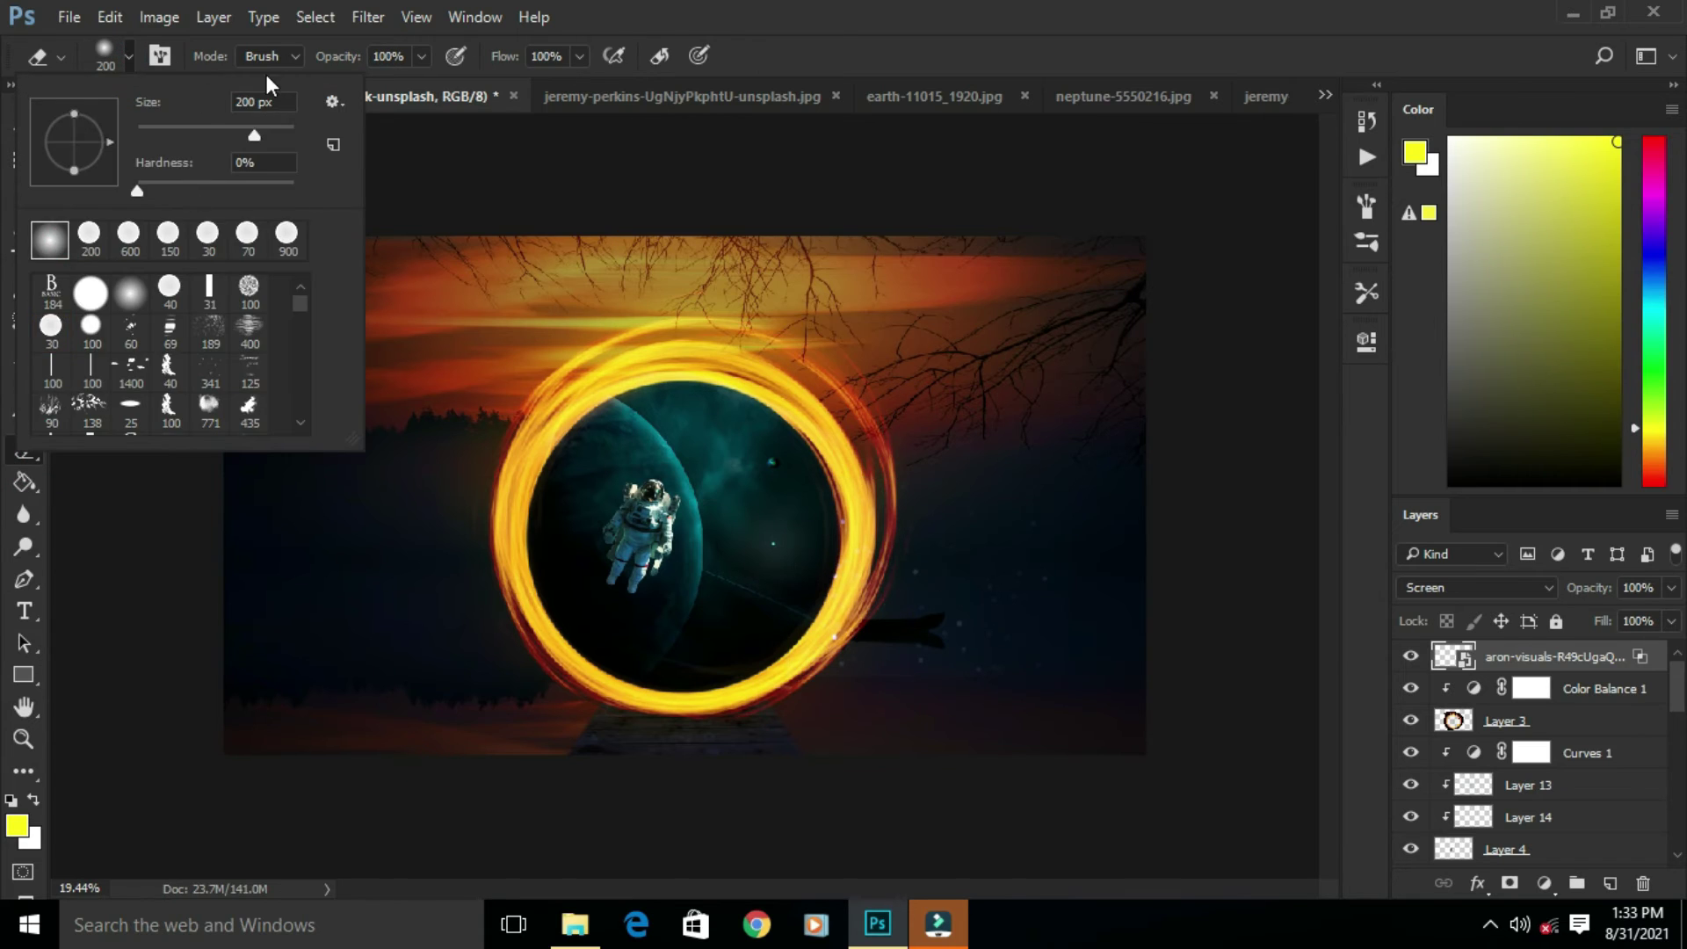
left_click(784, 517)
left_click(239, 437)
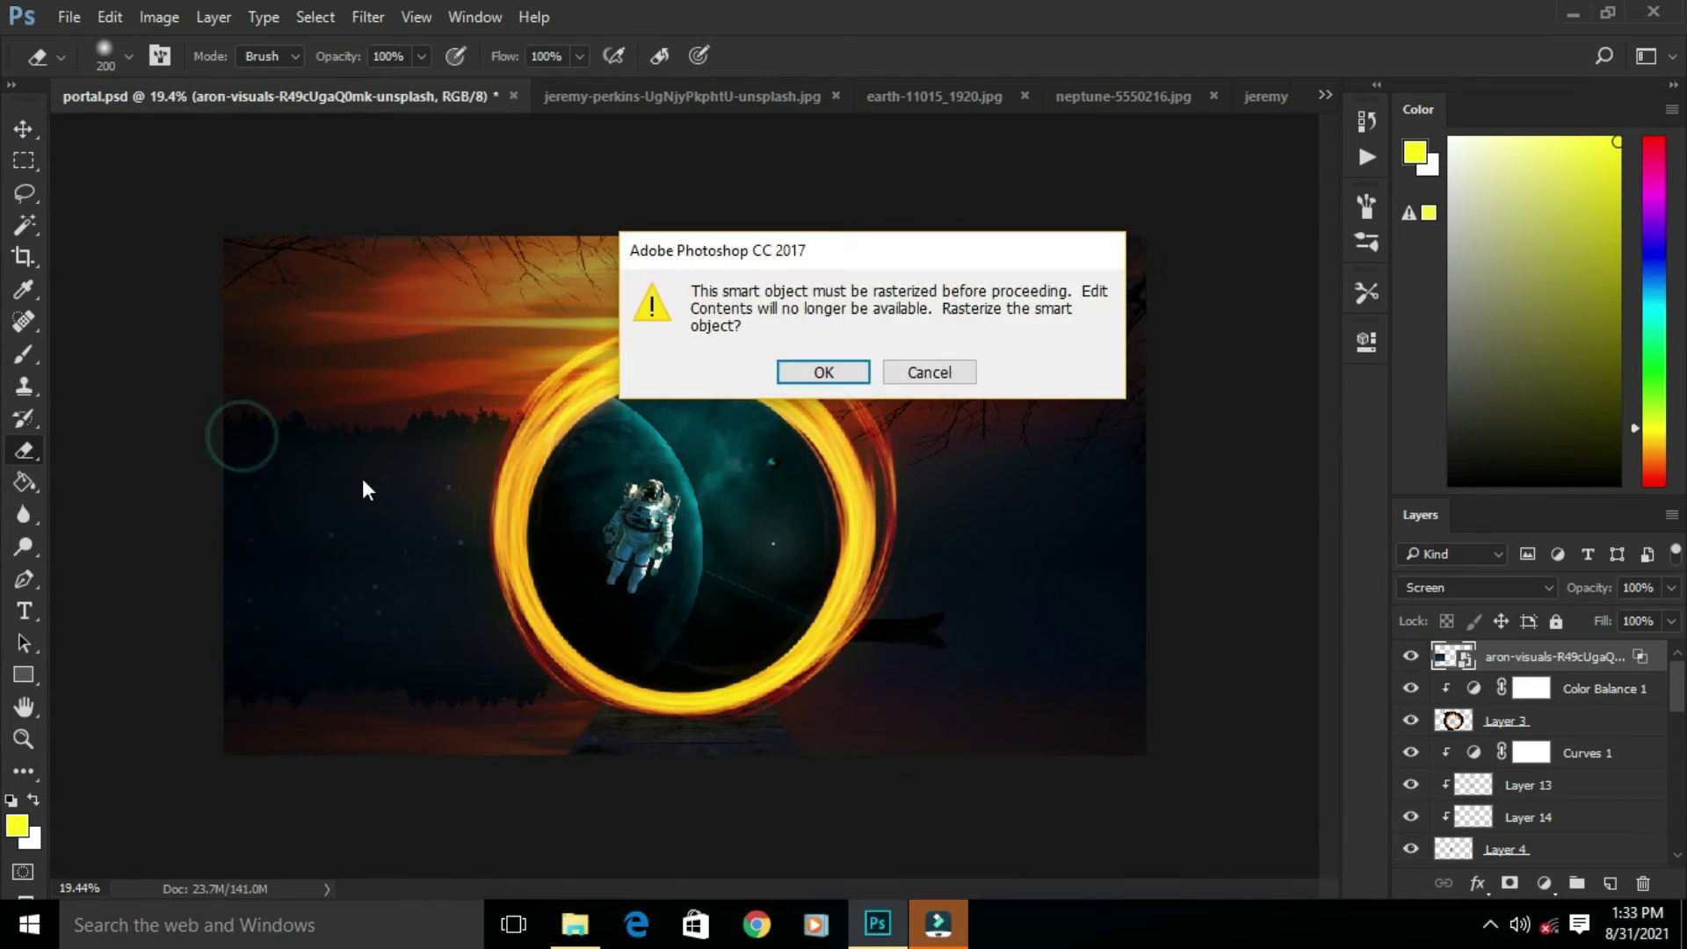
key("Return")
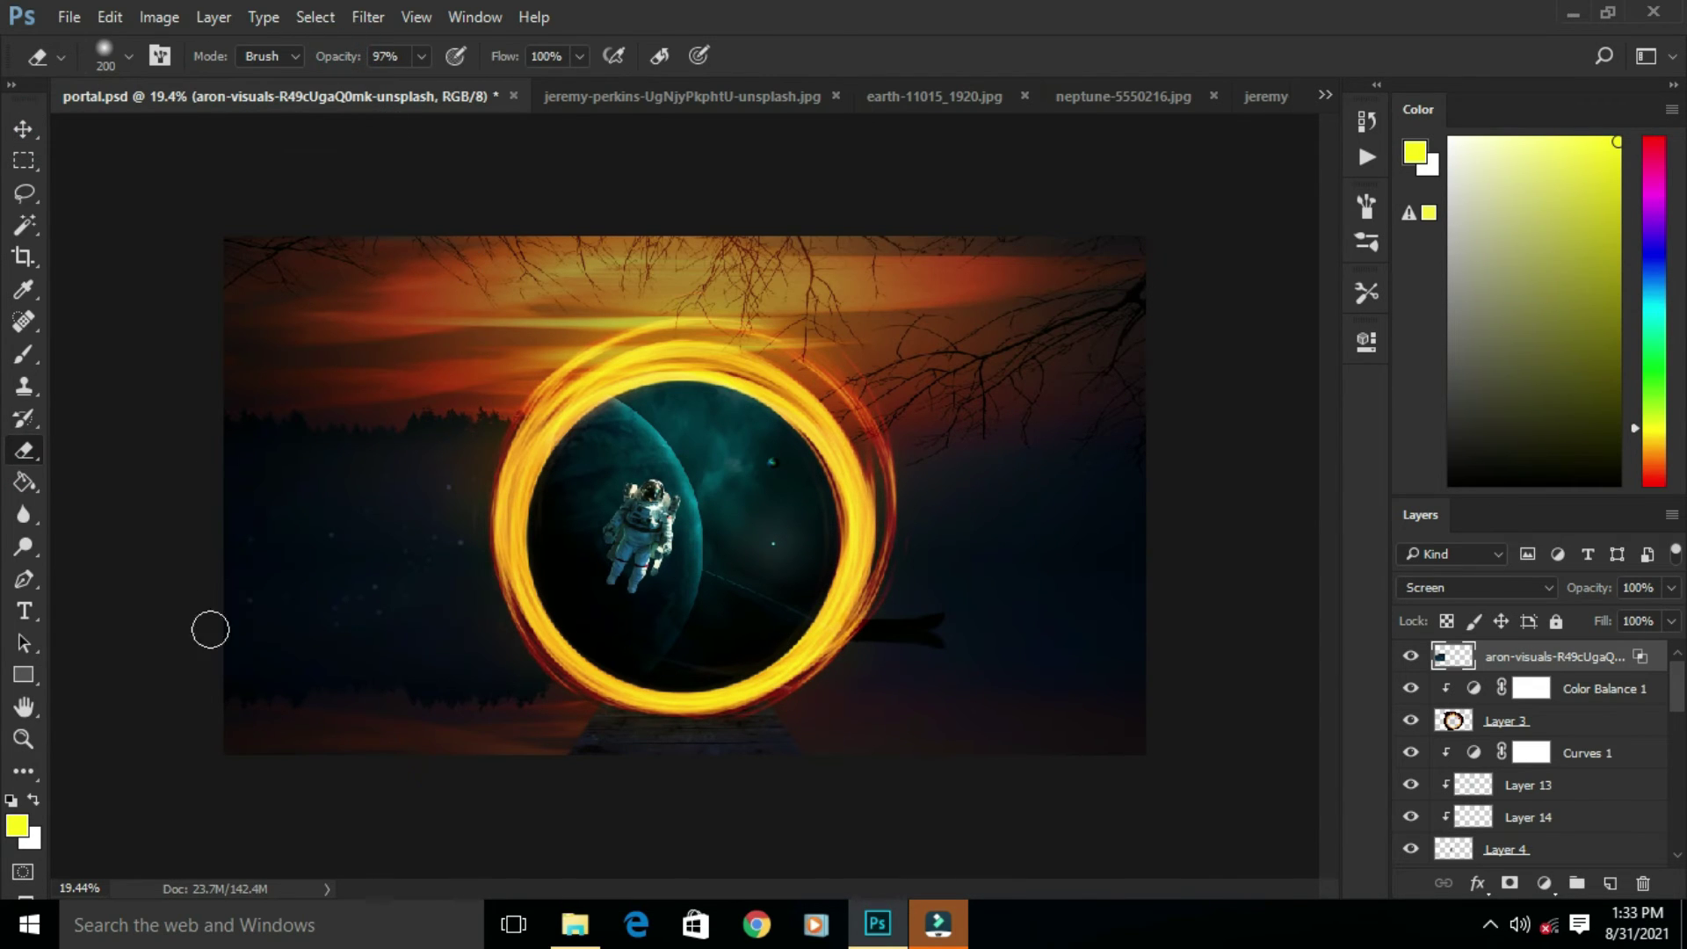
Step: Move the bokeh layer against the ring's upper left edge and enlarge it with Free Transform
left_click(31, 127)
left_click_drag(381, 544, 510, 462)
key("ctrl+t")
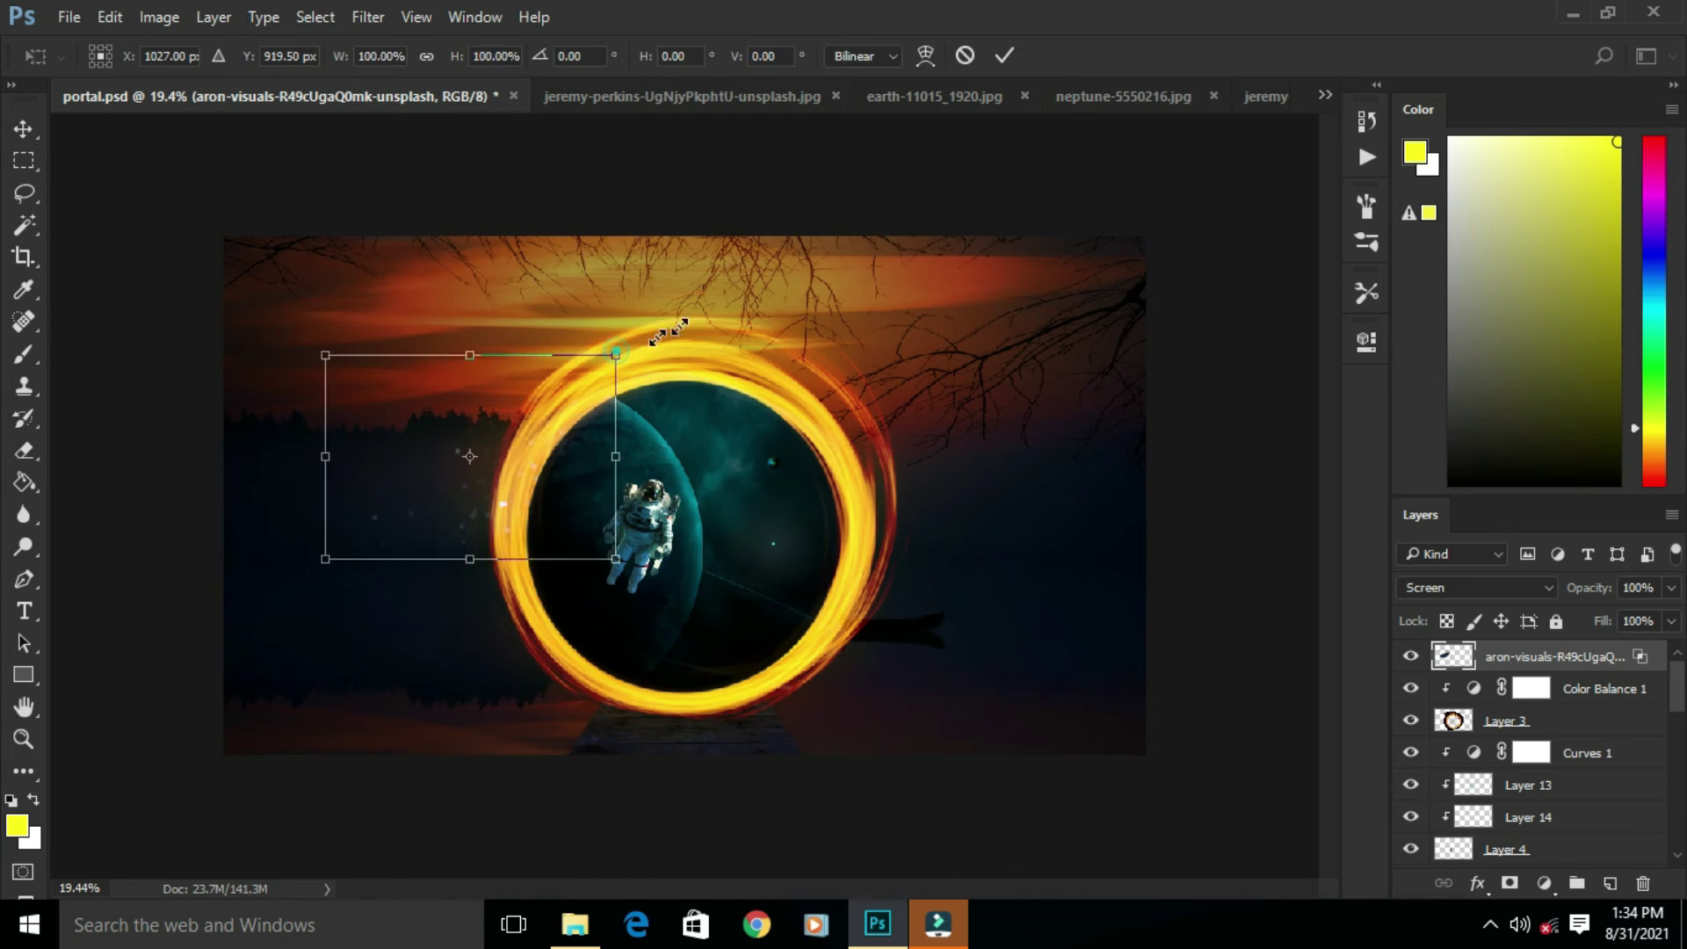
left_click_drag(615, 354, 689, 305)
Step: Warp the bokeh layer into a curved shape that follows the fire ring and commit the warp
left_click(926, 55)
left_click_drag(254, 306, 376, 311)
left_click_drag(435, 307, 478, 396)
left_click_drag(686, 610, 791, 461)
left_click_drag(684, 404, 841, 232)
left_click(1005, 56)
Step: Rotate the bokeh layer by about -82°, scale it to about 57% and place it along the ring's left edge
left_click_drag(772, 287, 534, 430)
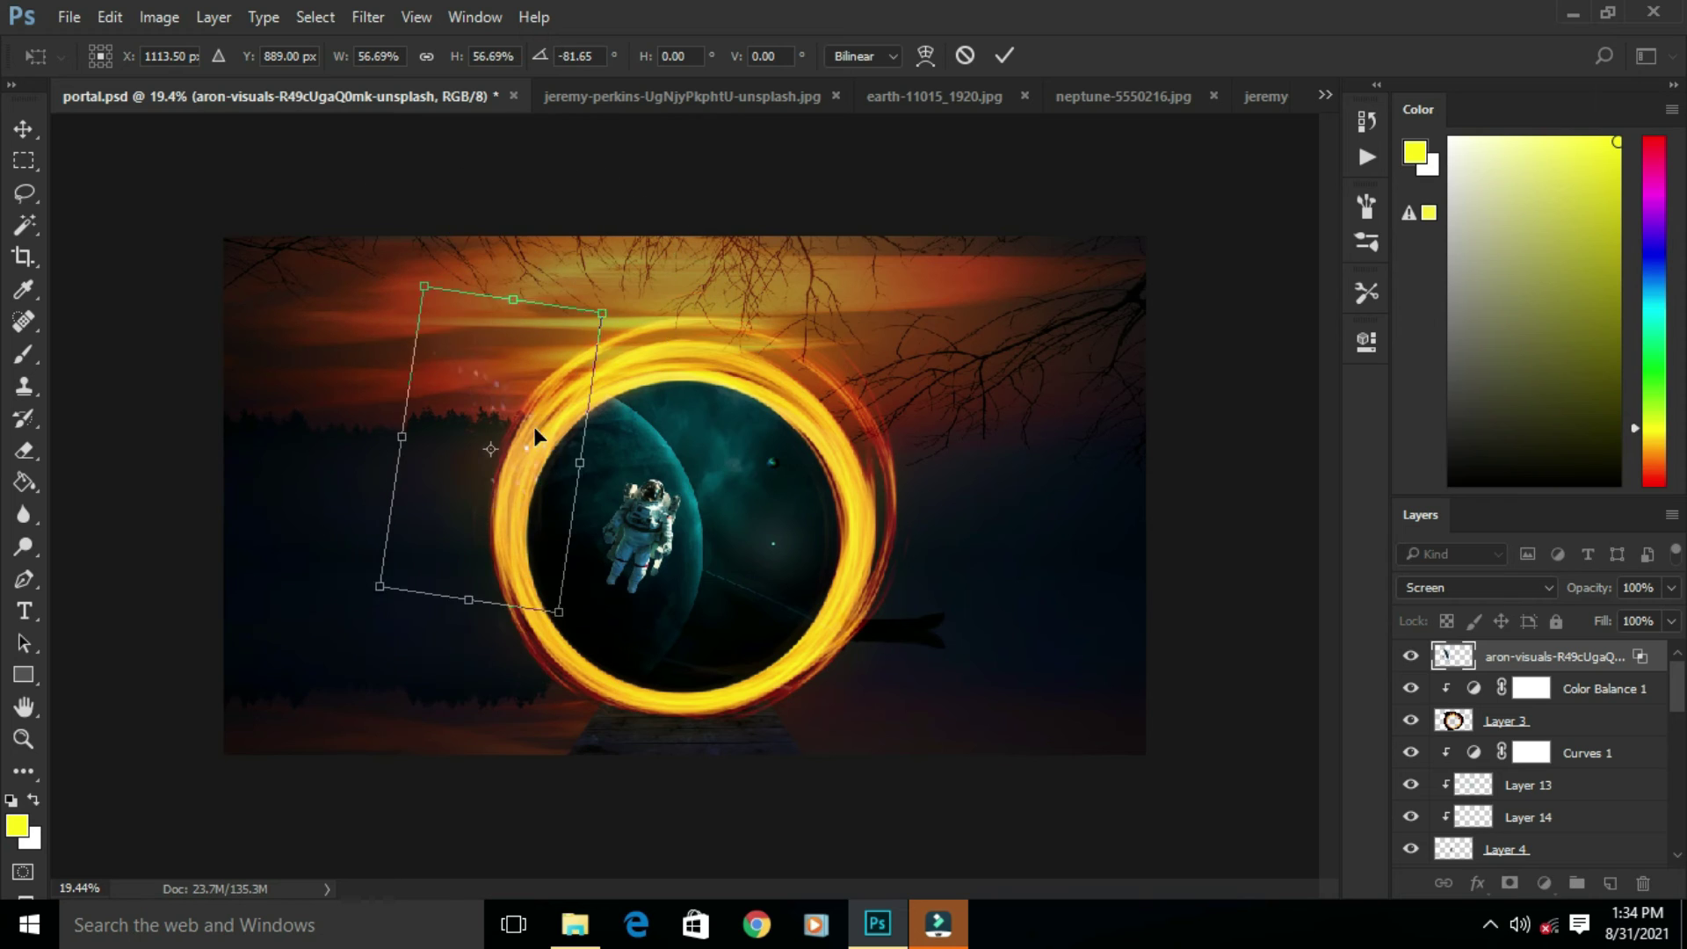
left_click(1006, 55)
left_click(861, 159)
left_click_drag(502, 562, 877, 598)
key("ctrl+z")
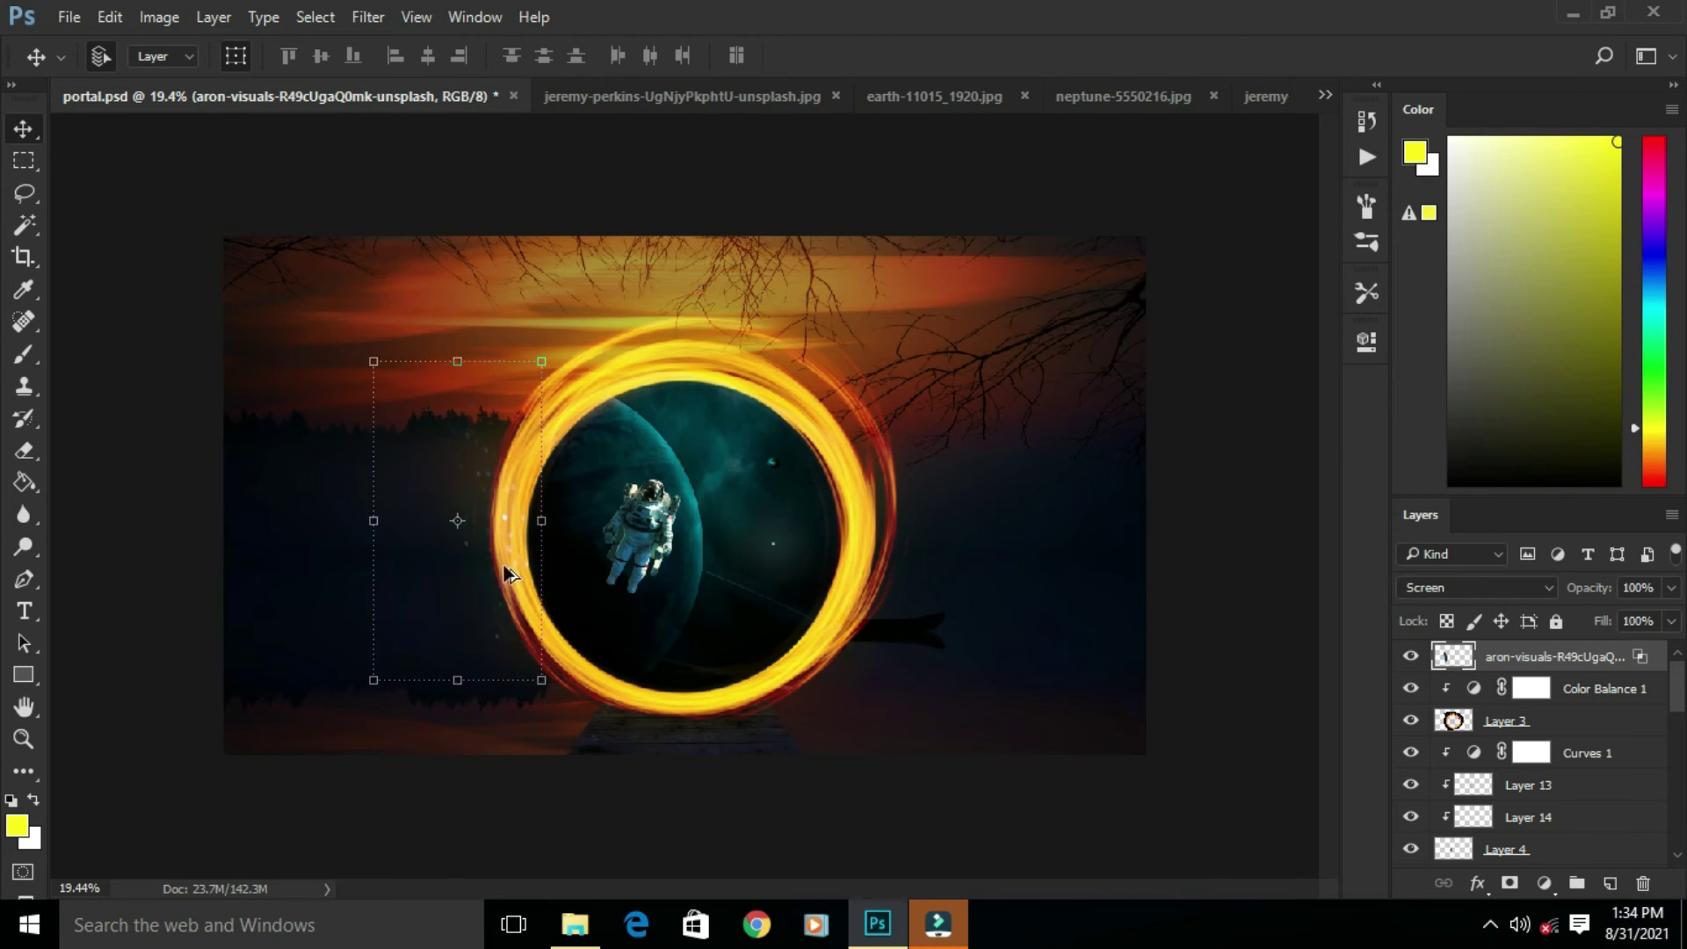
Step: Duplicate the bokeh layer onto the ring's right side and rotate the copy to match the ring
left_click_drag(499, 564, 918, 563)
key("ctrl+t")
left_click_drag(974, 345, 1052, 414)
Step: Warp the bokeh copy to follow the curve of the ring's right edge and commit the warp
left_click(926, 56)
left_click_drag(968, 510, 956, 502)
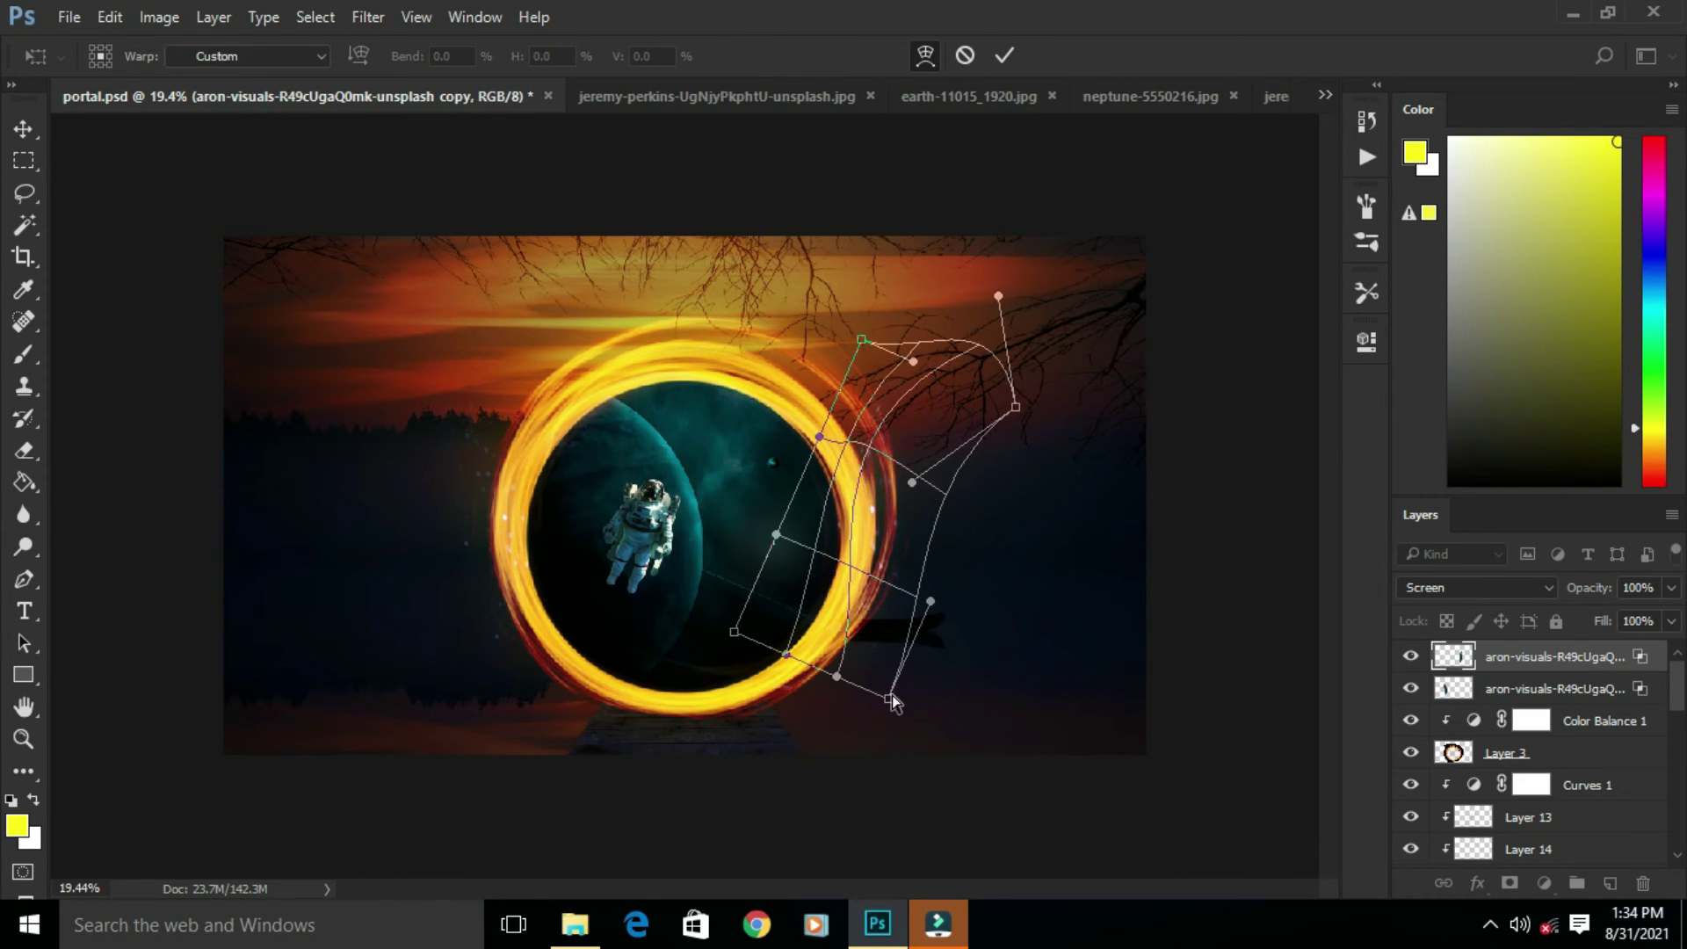
left_click_drag(776, 534, 822, 547)
key("Return")
Step: Move the original bokeh layer to the ring's right side, then shrink and reshape it along the edge
left_click_drag(512, 546, 988, 404)
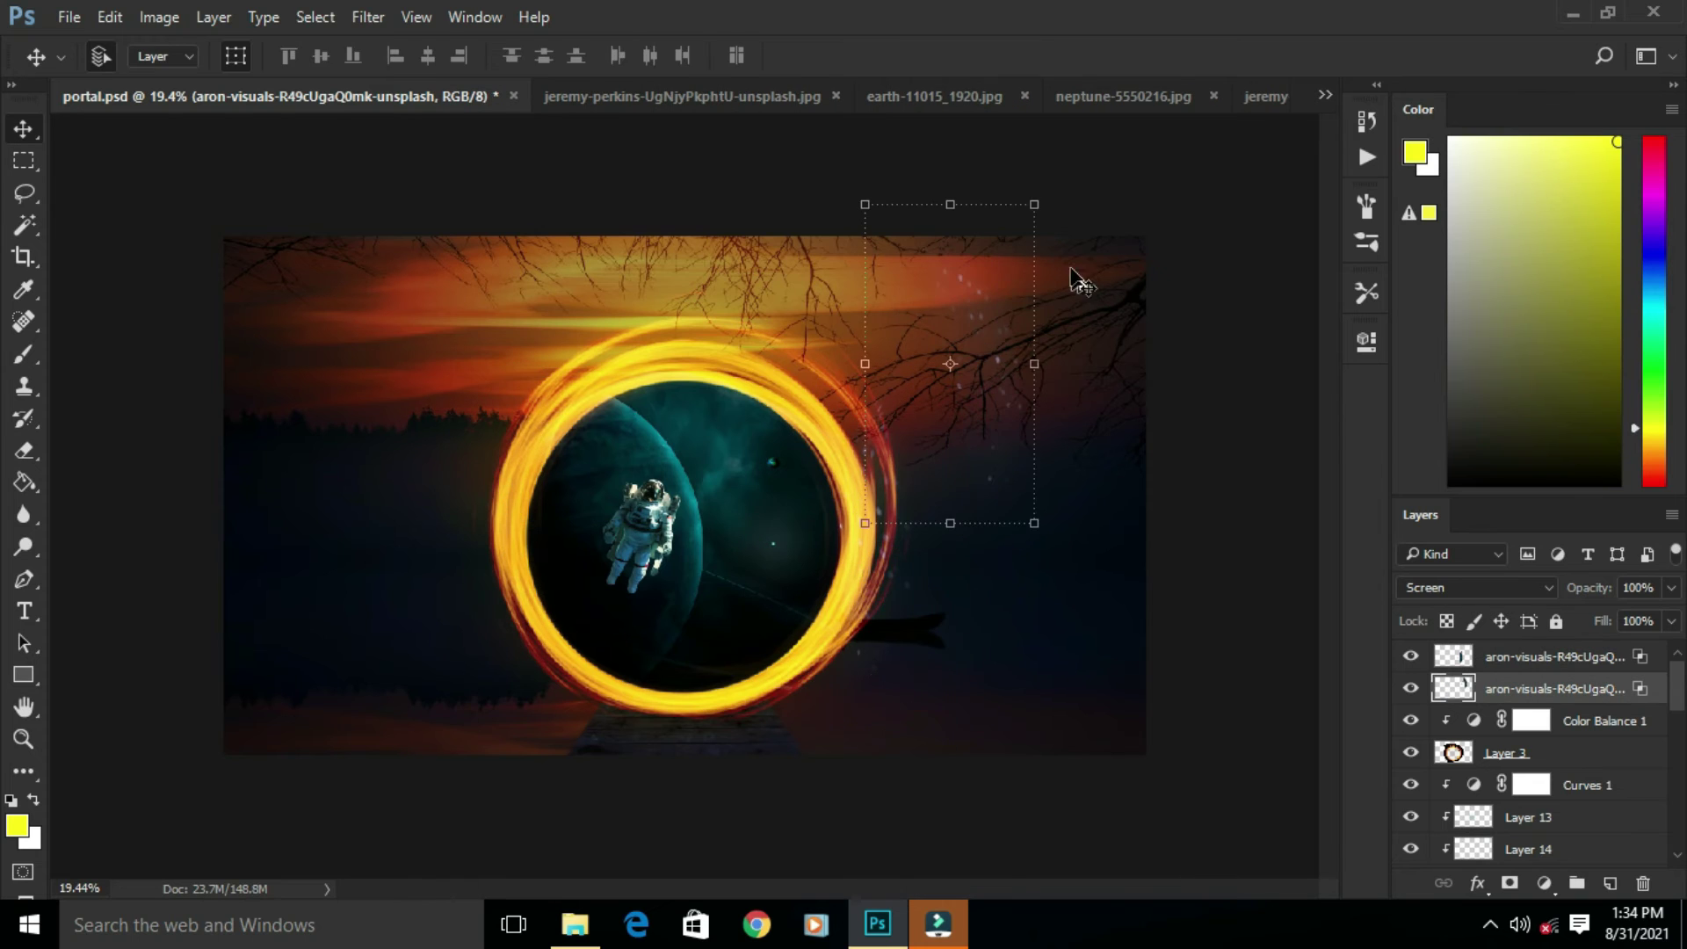
left_click_drag(1032, 203, 1004, 259)
left_click_drag(969, 323, 968, 429)
left_click_drag(1005, 359, 979, 411)
left_click_drag(956, 483, 936, 528)
key("Return")
key("ctrl+t")
mouse_move(1002, 432)
left_mouse_down()
mouse_move(1048, 467)
mouse_move(1020, 457)
left_mouse_up()
left_click(925, 56)
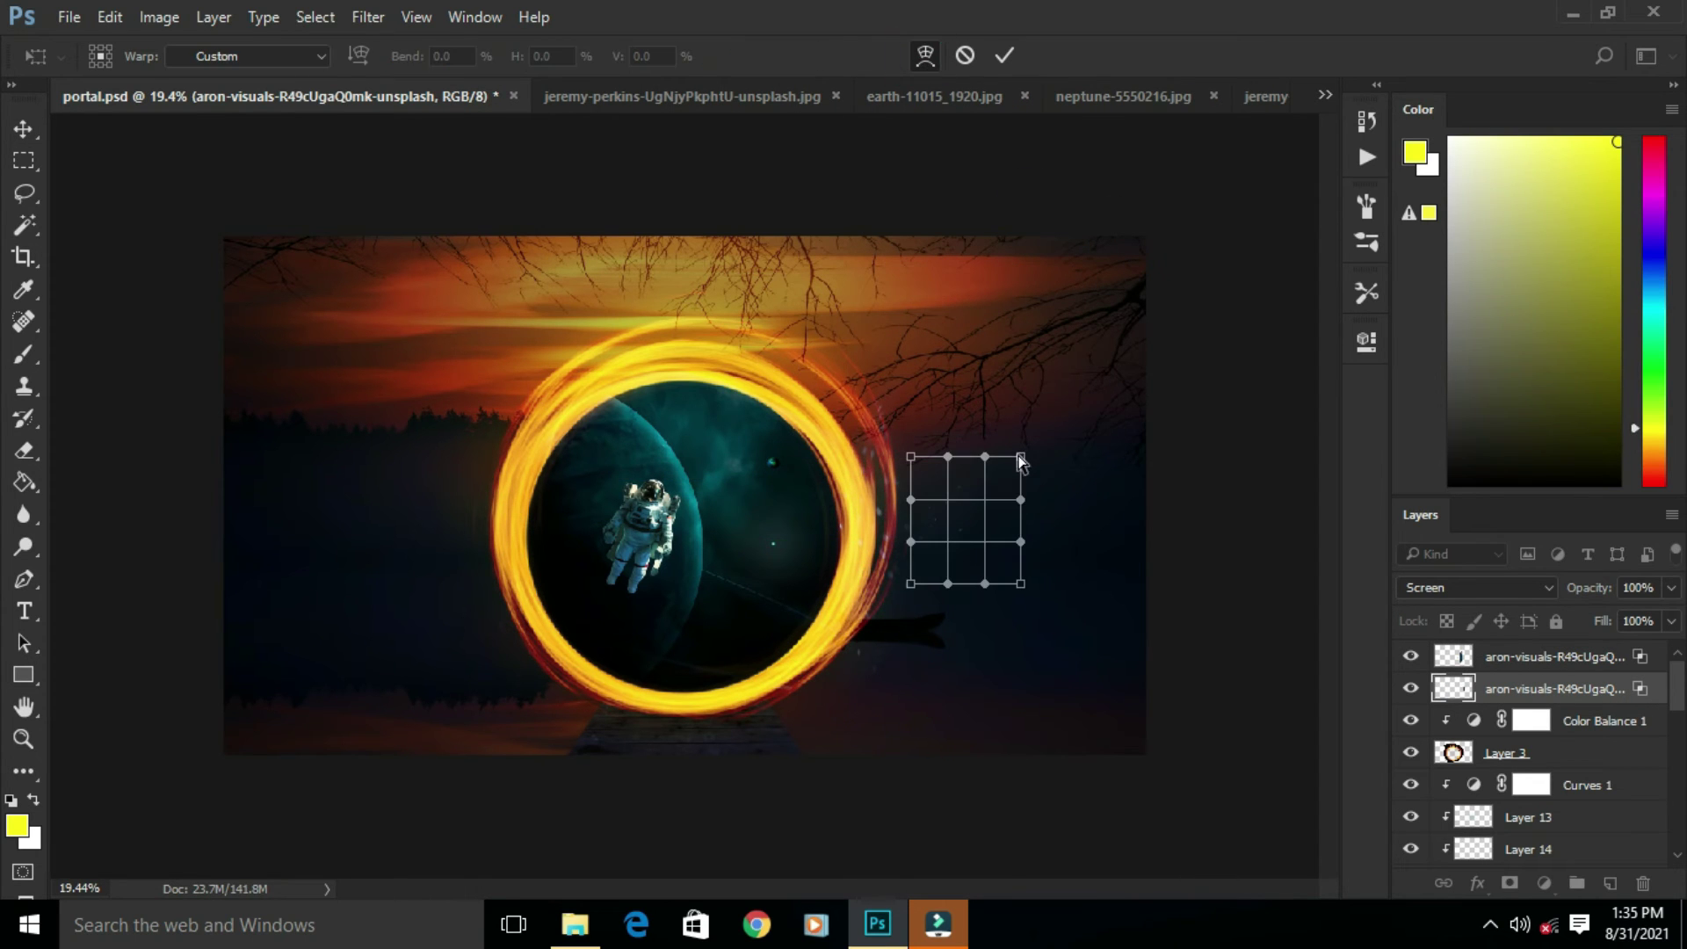
key("Escape")
Step: Duplicate the bokeh particles on the ring's right side and move the copy to the left edge
left_click(880, 527)
key("ctrl+j")
left_click_drag(880, 527, 572, 588)
left_click(622, 689)
left_click(877, 565)
Step: Examine what Layer 16 and the layers around the astronaut contribute by toggling their visibility
scroll(798, 474, "down", 1)
scroll(798, 474, "up", 2)
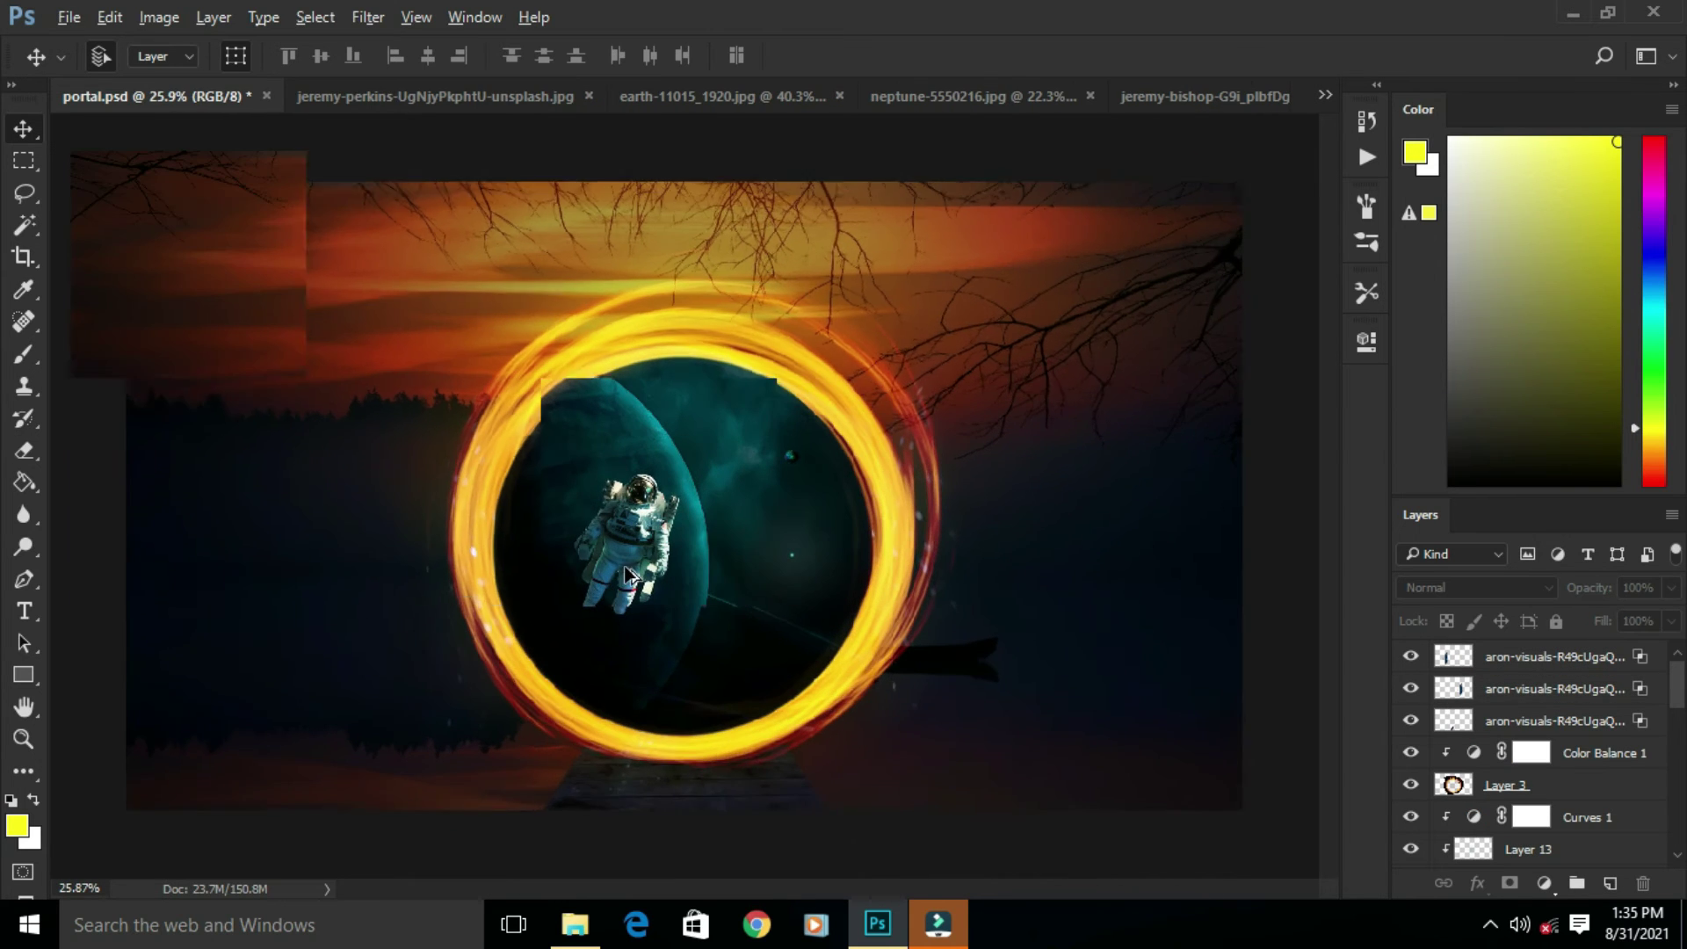
left_click(1454, 785)
scroll(1453, 820, "down", 3)
scroll(1484, 816, "down", 3)
left_click(1466, 756)
left_click(1411, 753)
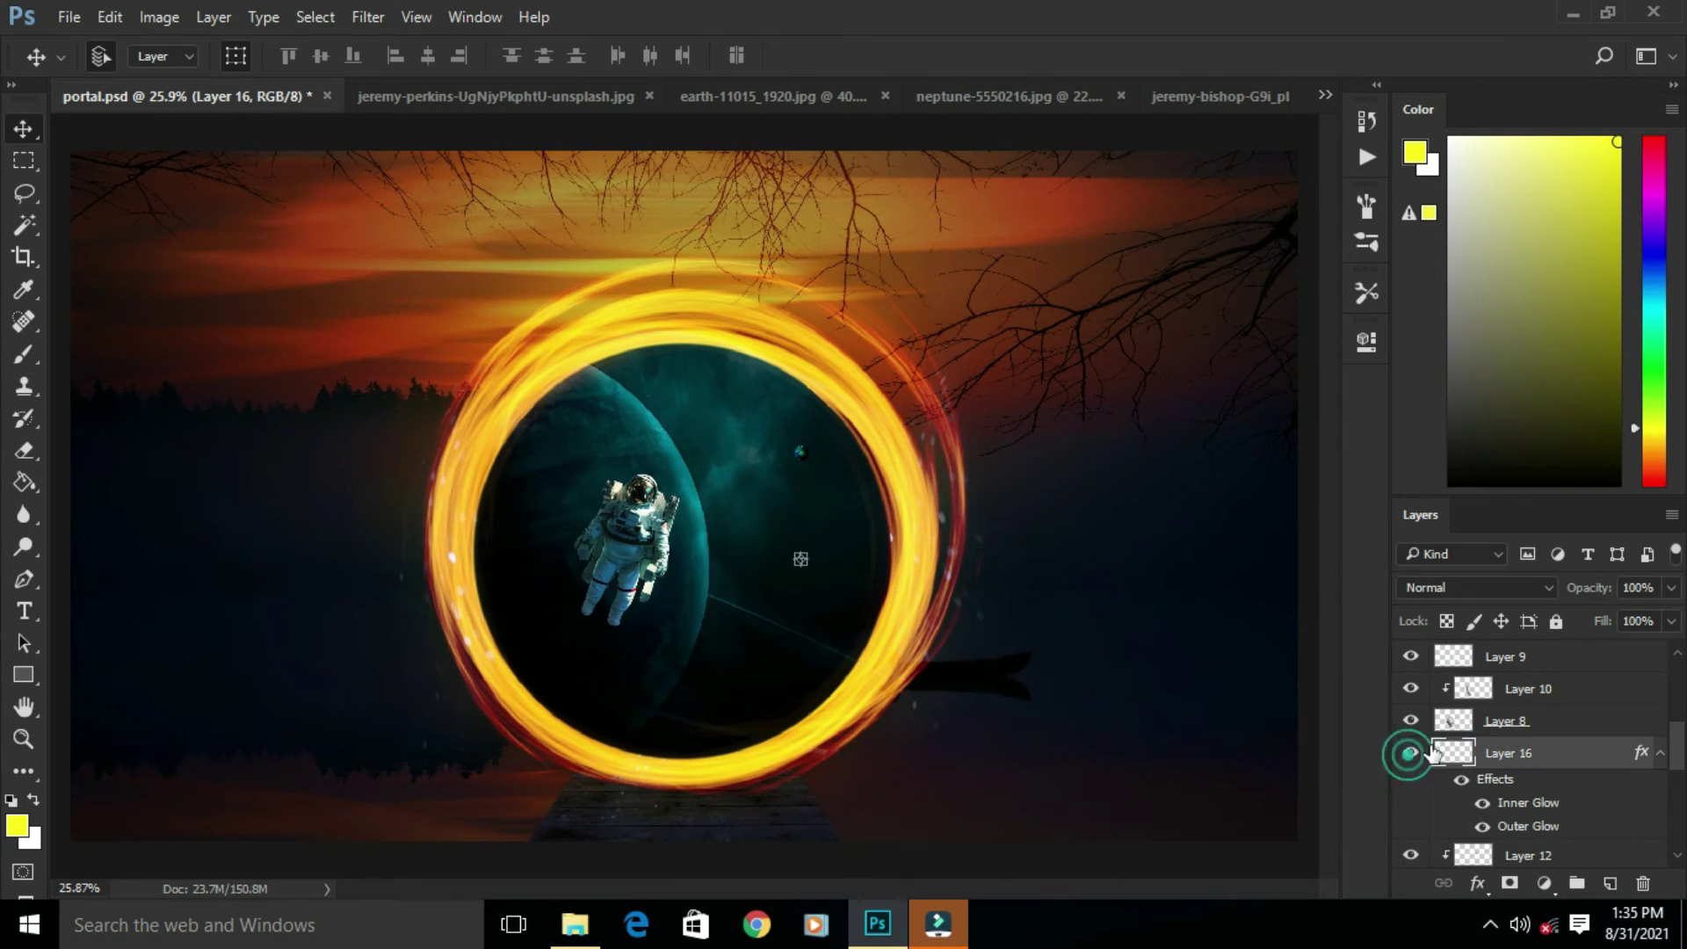
left_click(1412, 753)
scroll(1464, 747, "up", 1)
left_click(1466, 753)
left_click(1411, 690)
left_click(1411, 690)
left_click(1411, 726)
Step: Add an Outer Glow to the astronaut on Layer 4 and switch off the effect's visibility
left_click(1477, 884)
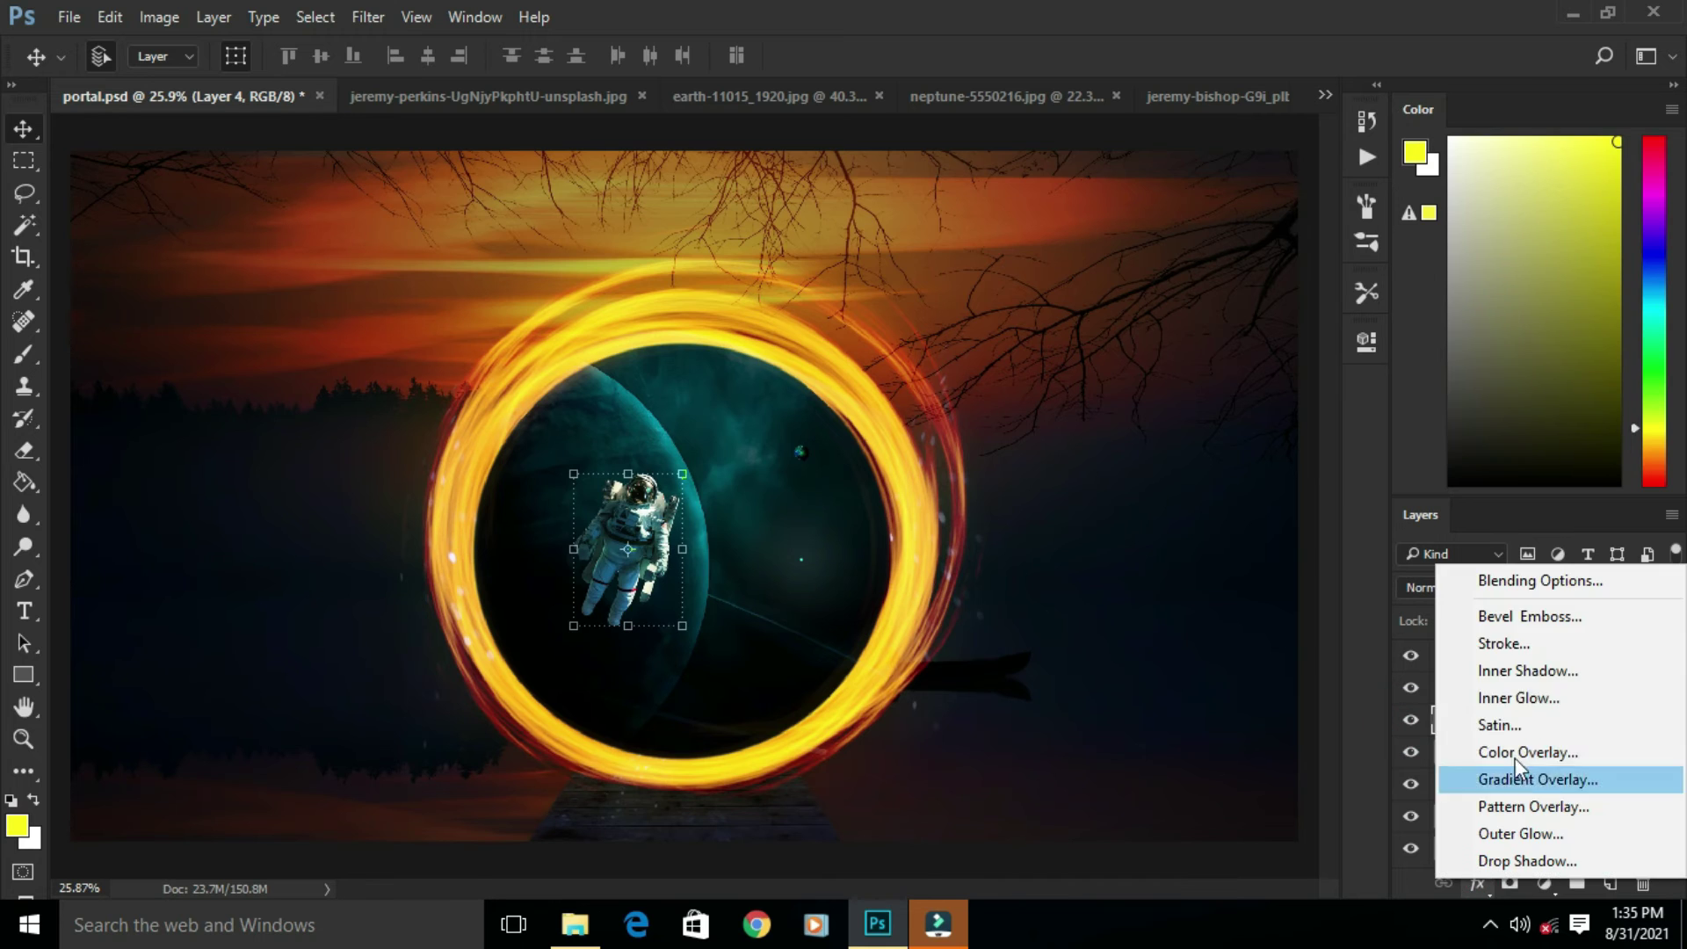
left_click(1487, 831)
left_click_drag(1180, 226, 1154, 294)
left_click(1573, 167)
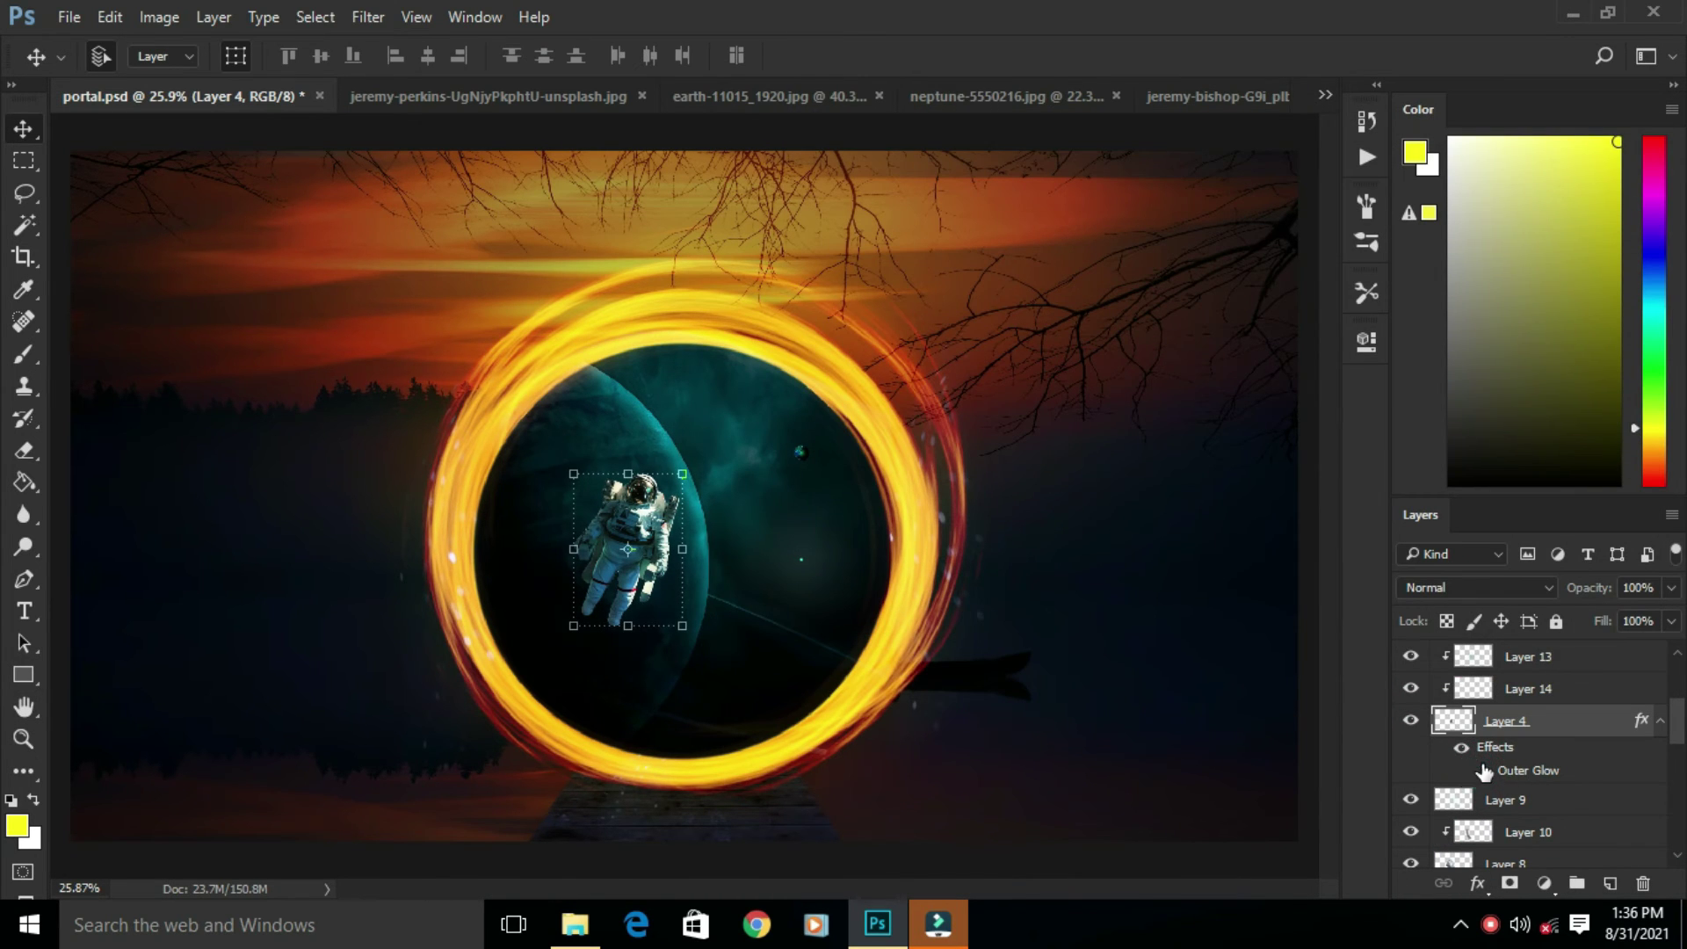
left_click(1485, 772)
Step: Select Layer 14 clipped above the astronaut, activate the Brush tool and set the layer's blend mode to Overlay
left_click(1156, 678)
left_click(1498, 754)
left_click(1496, 733)
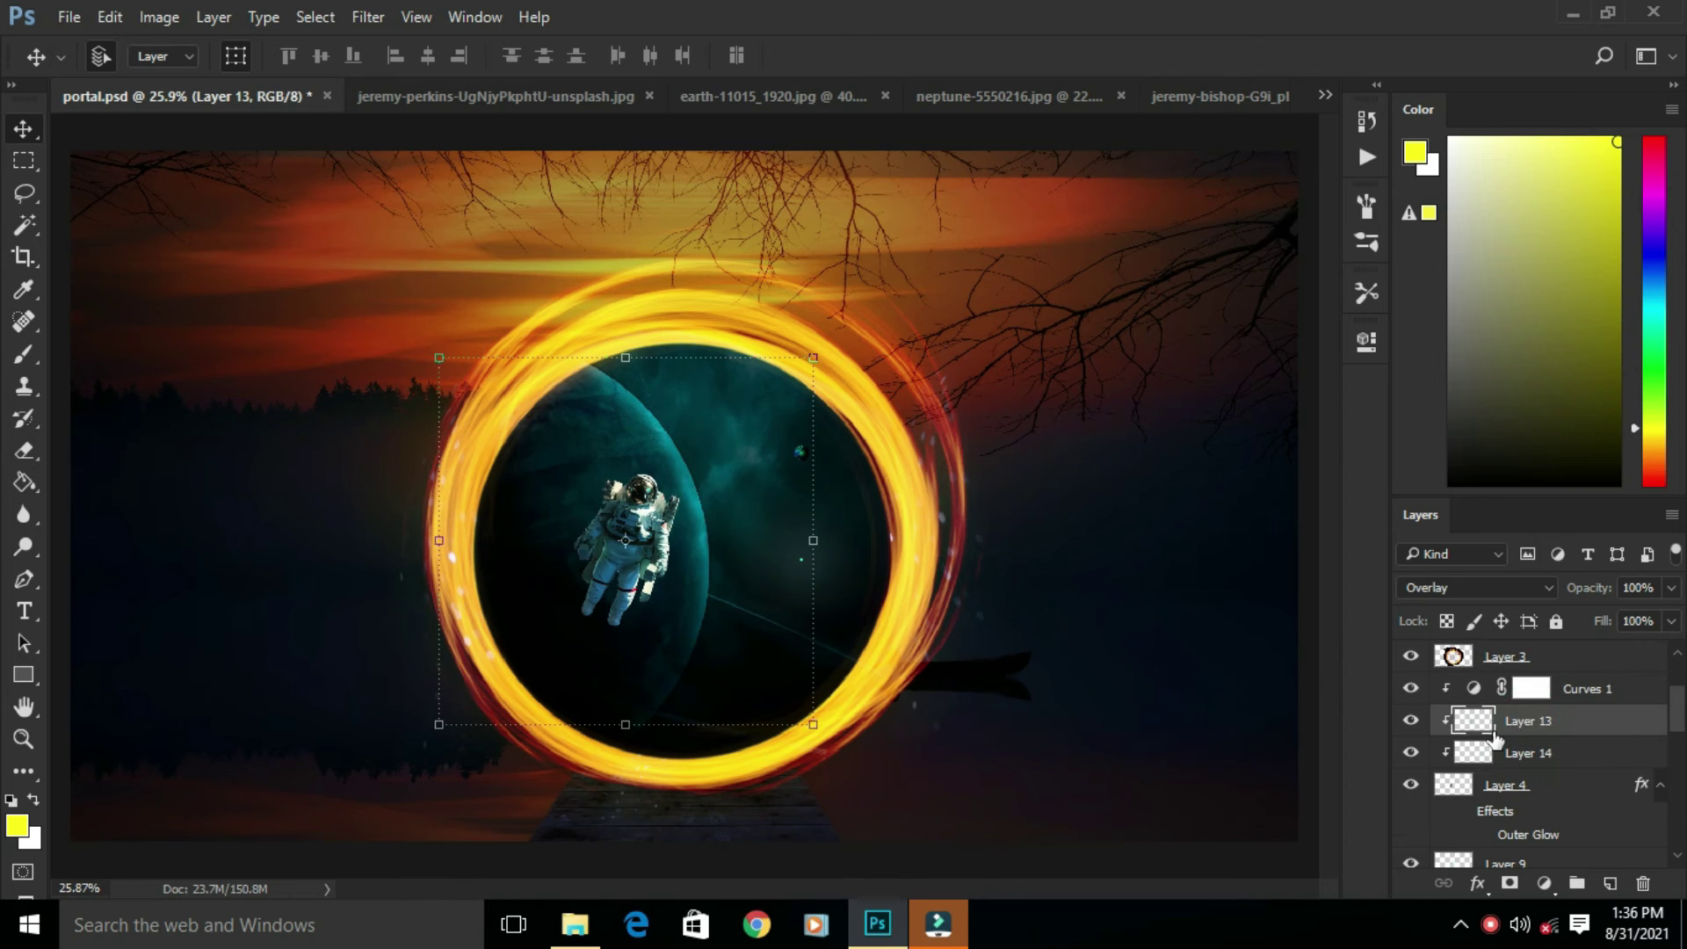
scroll(1496, 738, "down", 1)
left_click(1489, 740)
scroll(1477, 707, "up", 1)
left_click(1418, 692)
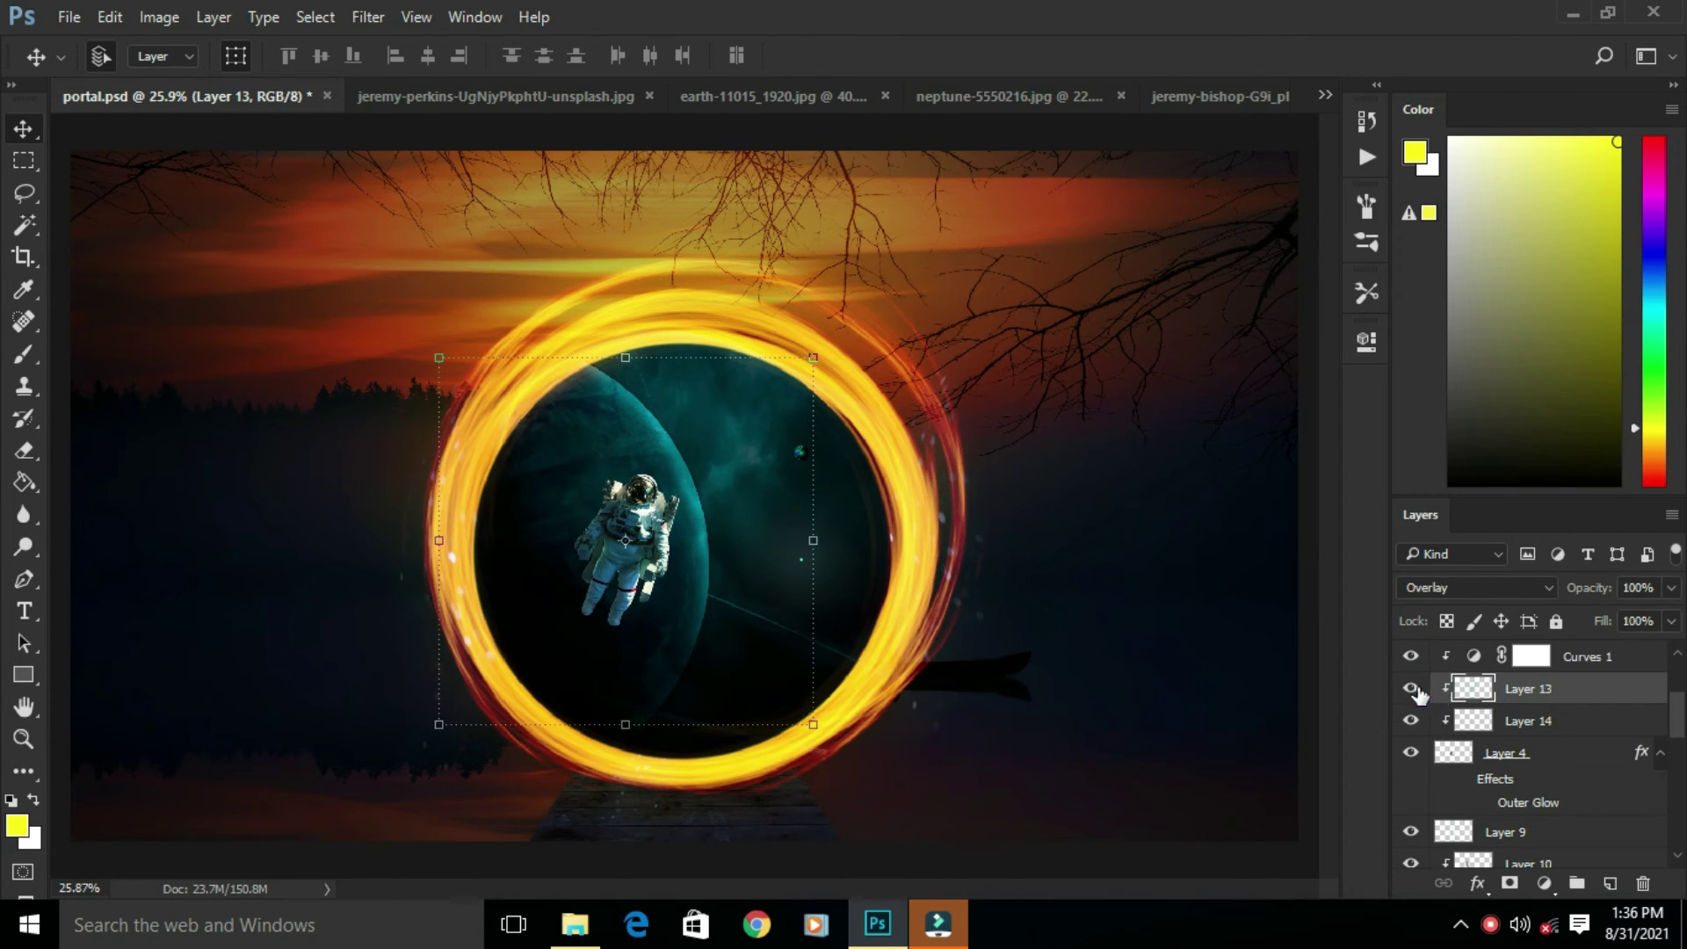
left_click(1479, 719)
scroll(577, 538, "up", 8)
left_click(24, 358)
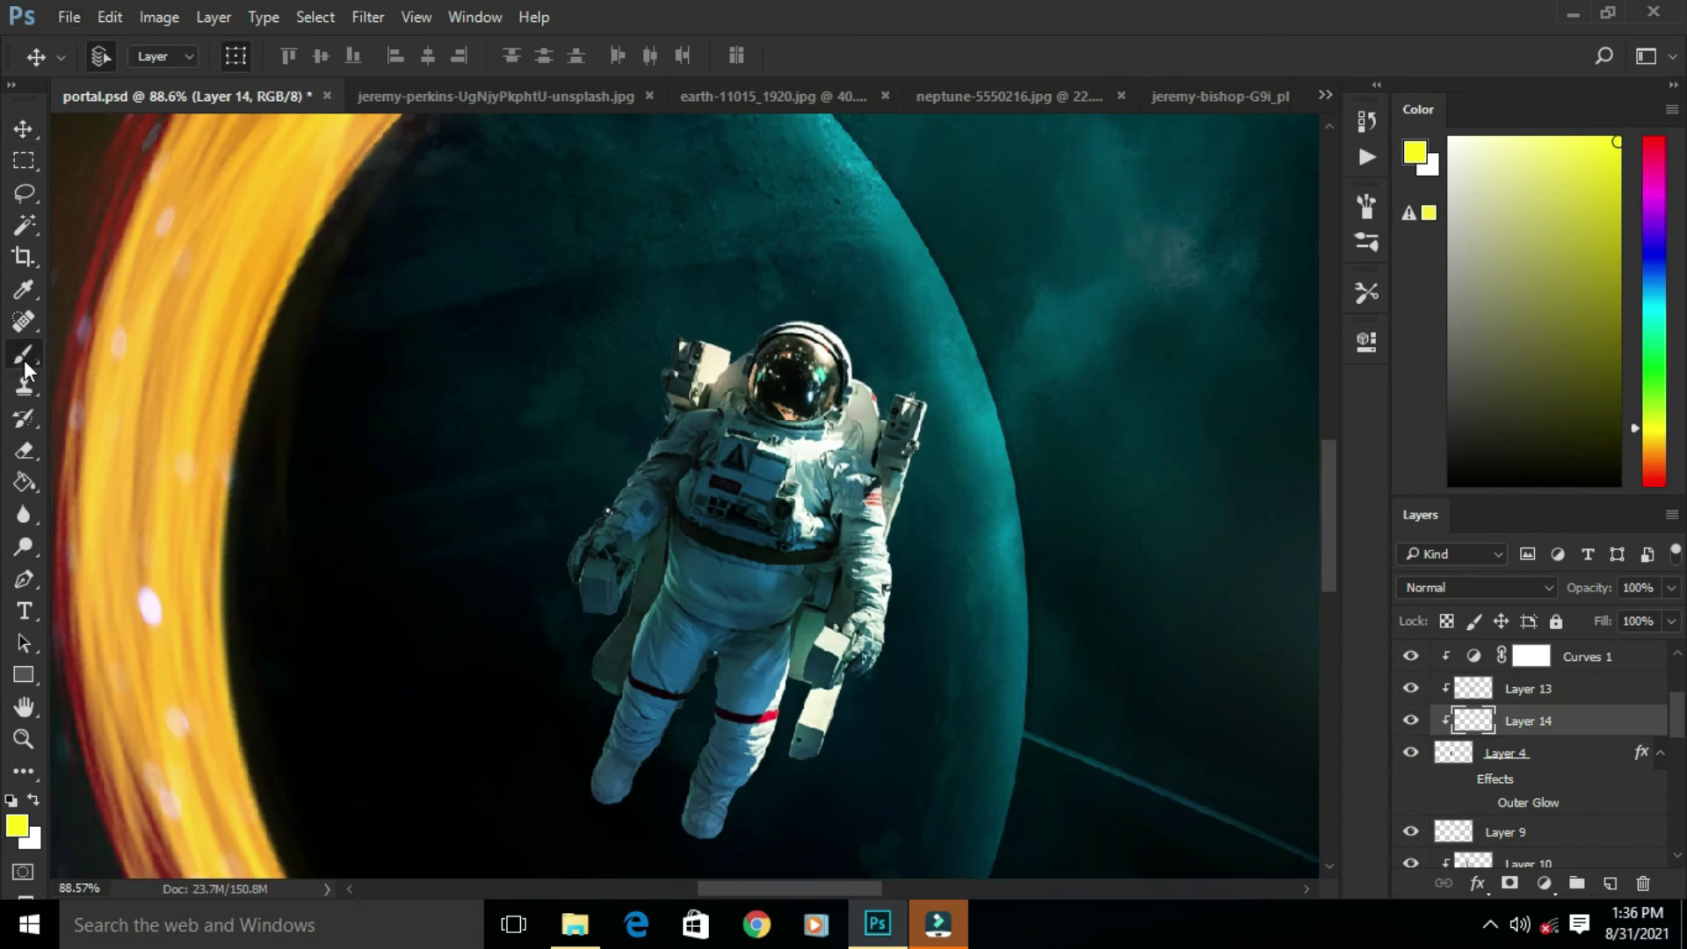
left_click(1477, 588)
left_click(1452, 333)
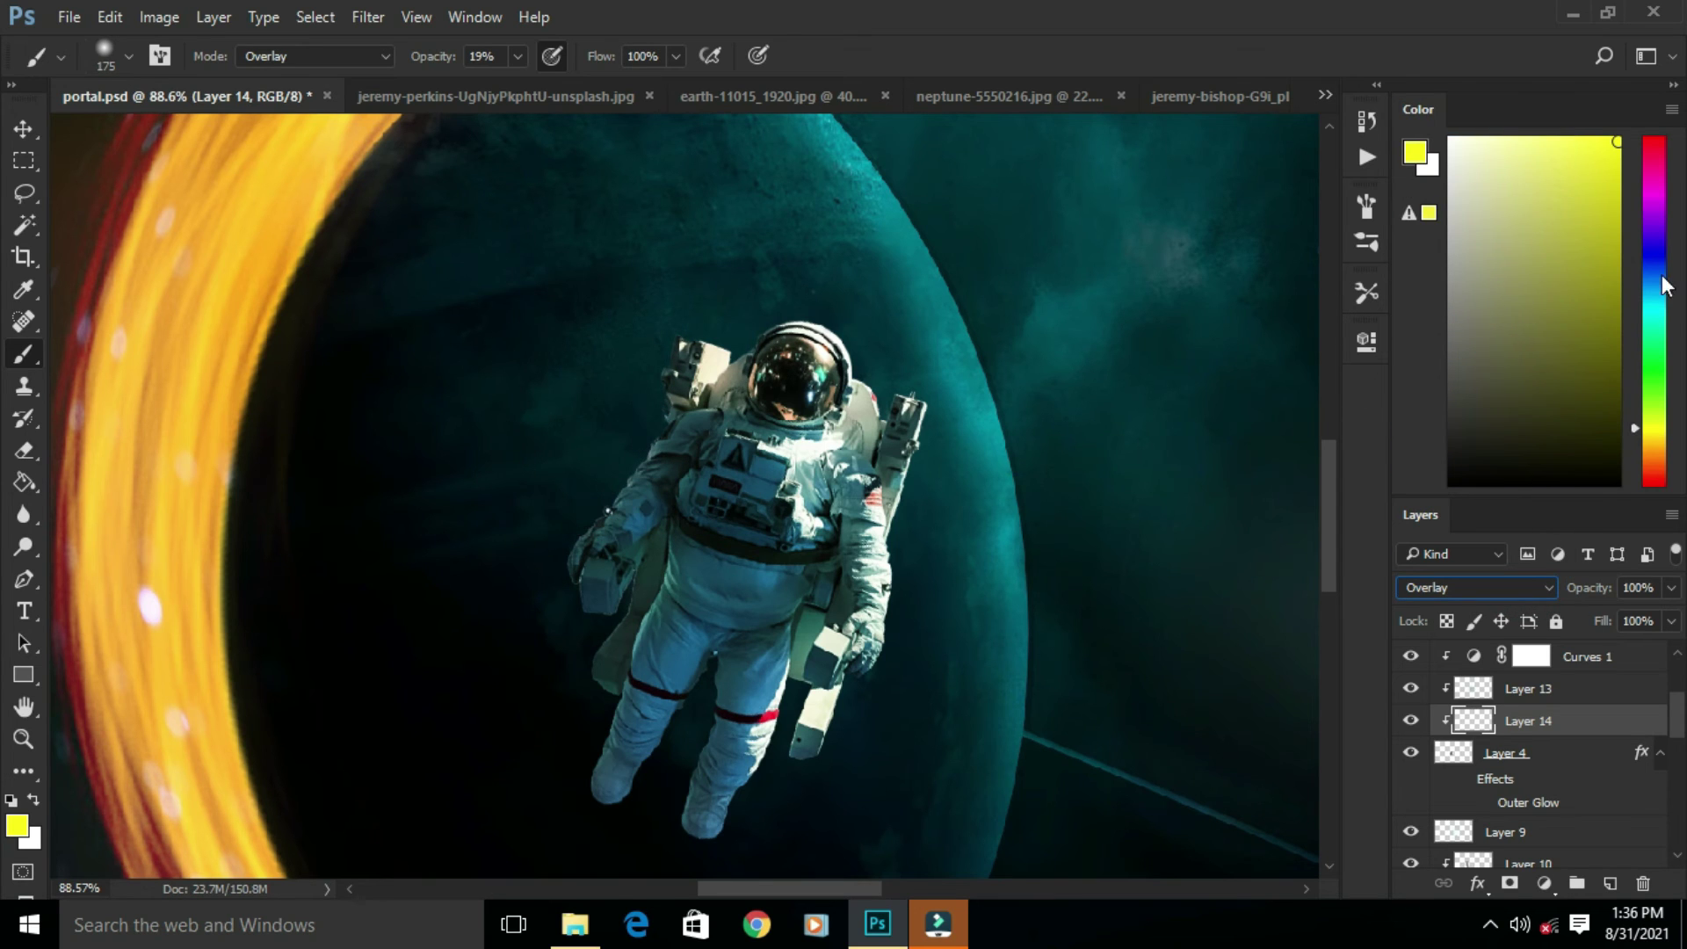
Step: Sample a dark teal from the space background and paint over the astronaut on Layer 14 with a 90 px brush
left_click(1310, 352, "alt")
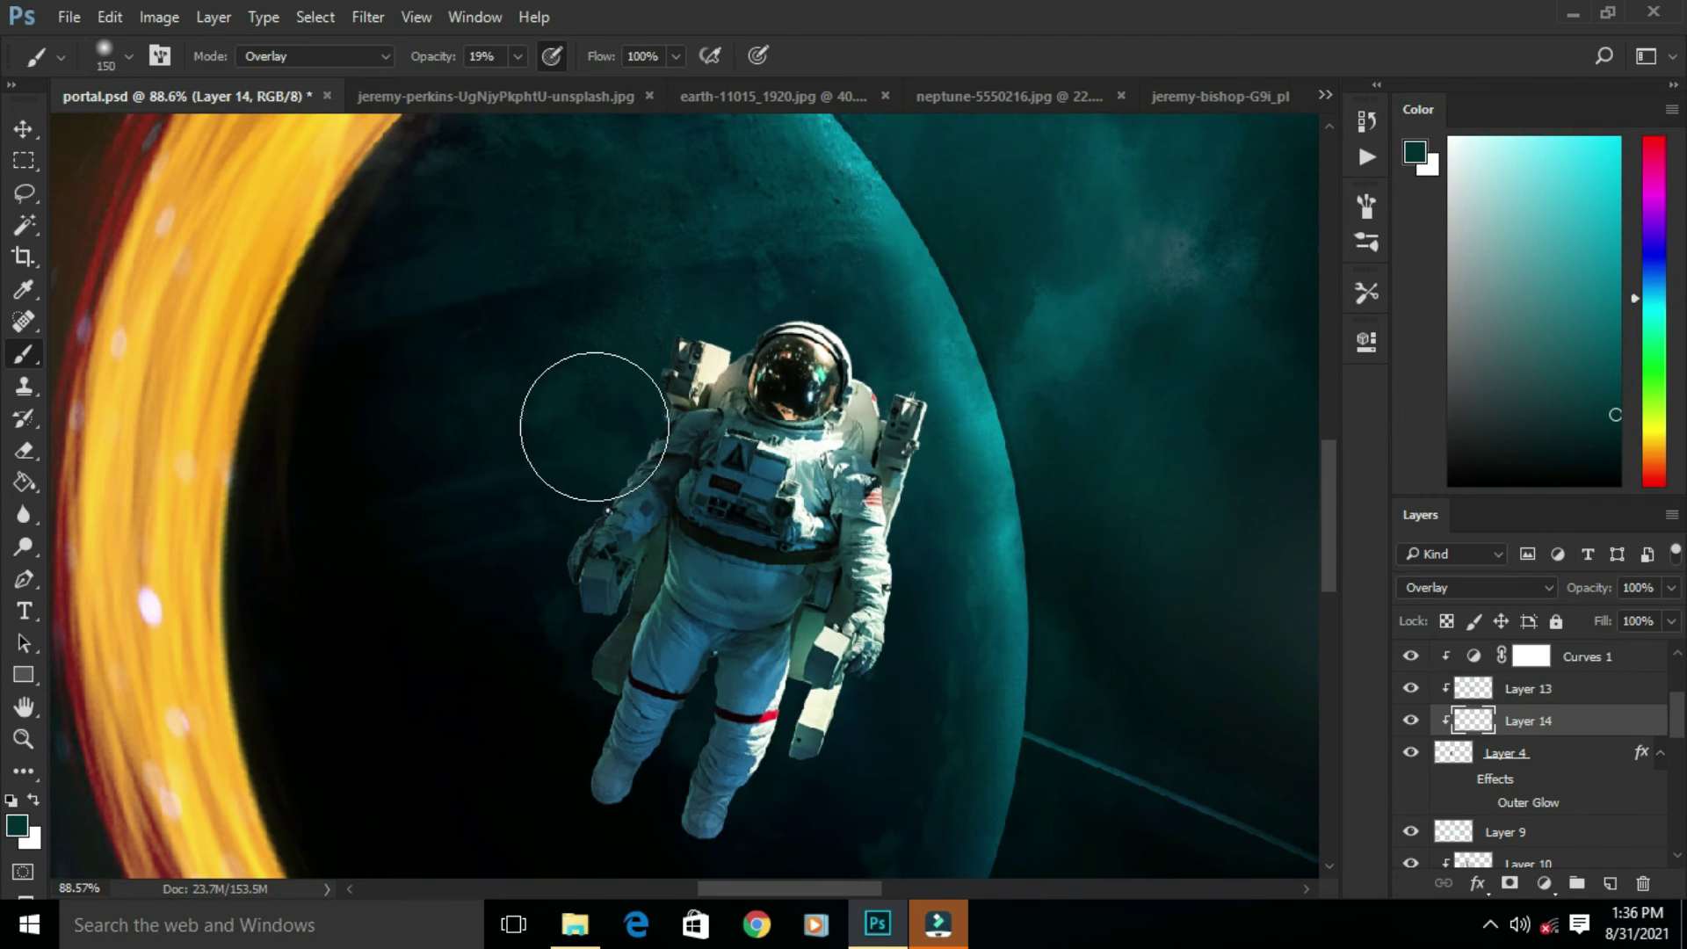
key("bracketleft")
key("bracketleft")
key("bracketleft")
key("bracketleft")
mouse_move(916, 551)
left_mouse_down()
mouse_move(910, 529)
mouse_move(885, 640)
mouse_move(823, 740)
left_mouse_up()
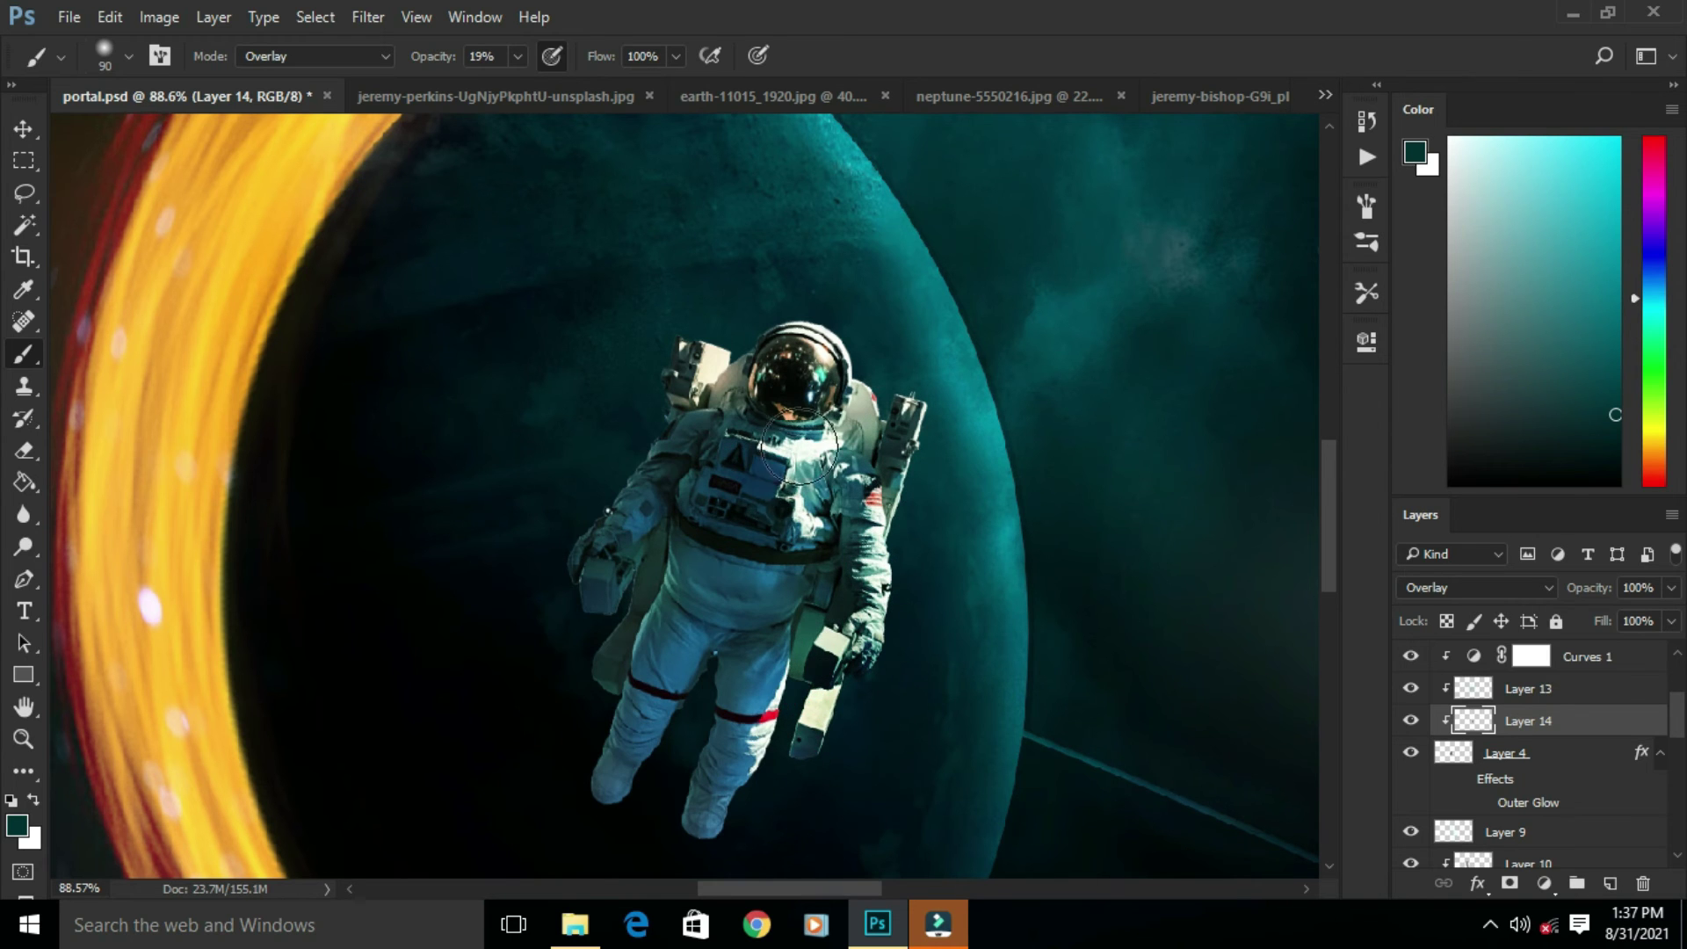
Step: Compare Soft Light, Screen, Darken and Normal blending on Layer 14 and finish with Soft Light
scroll(694, 637, "down", 3)
scroll(568, 566, "down", 3)
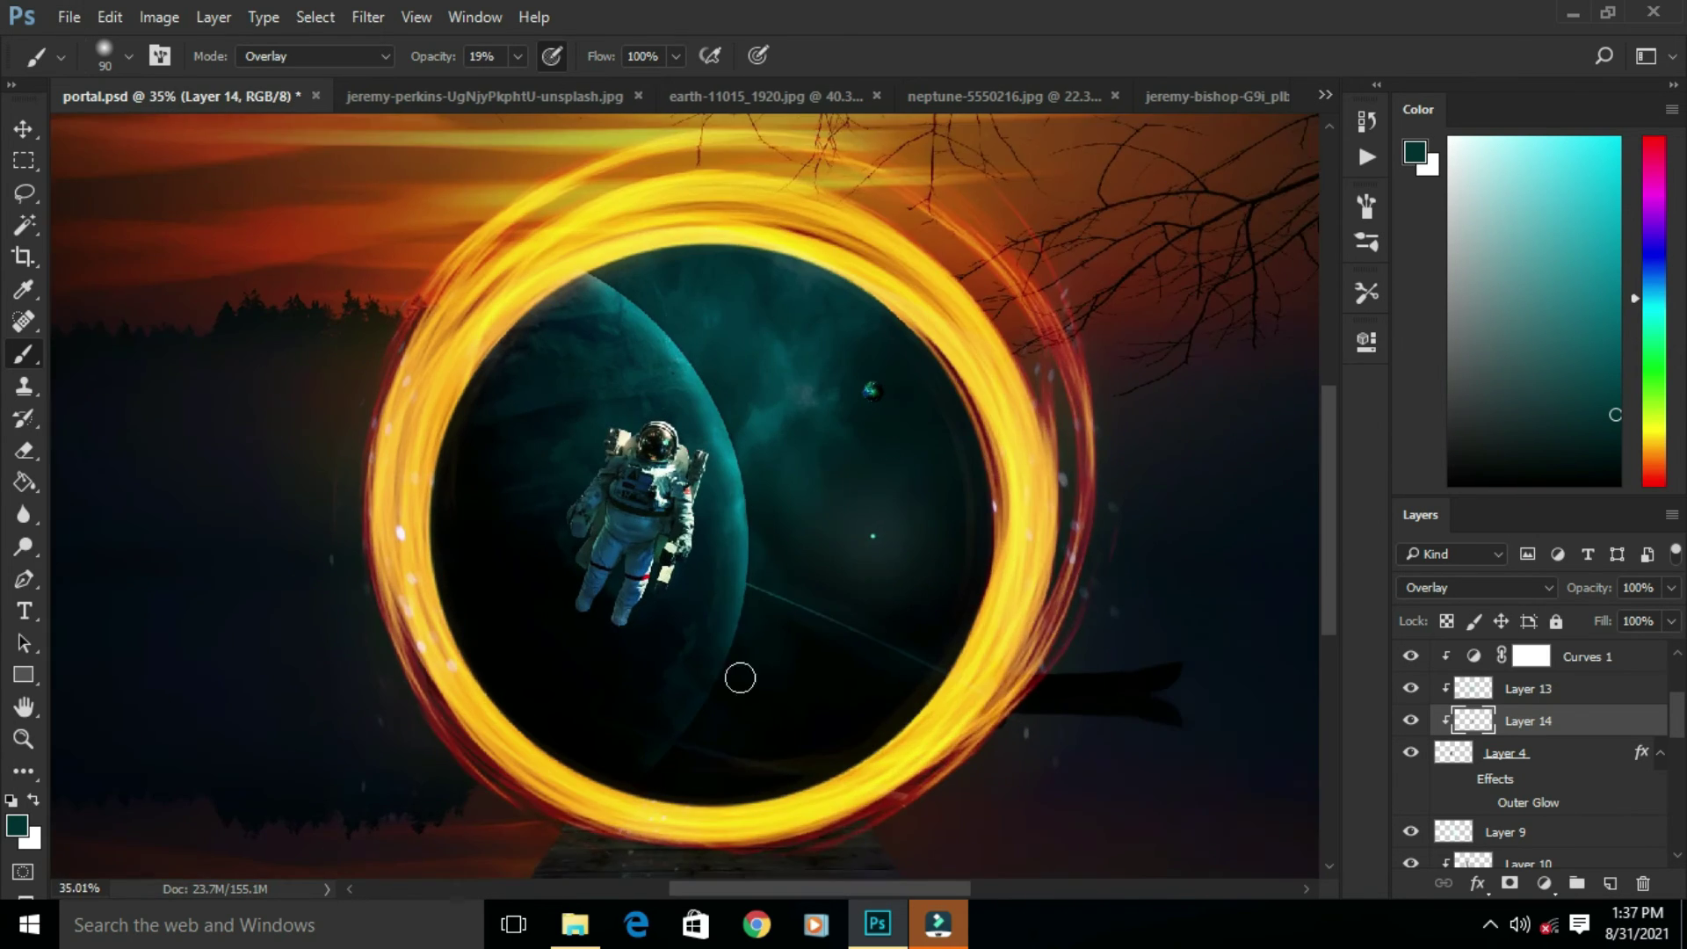
scroll(737, 676, "up", 3)
left_click(1478, 588)
left_click(1450, 342)
left_click(1478, 586)
left_click(1450, 252)
left_click(1471, 596)
left_click(1441, 152)
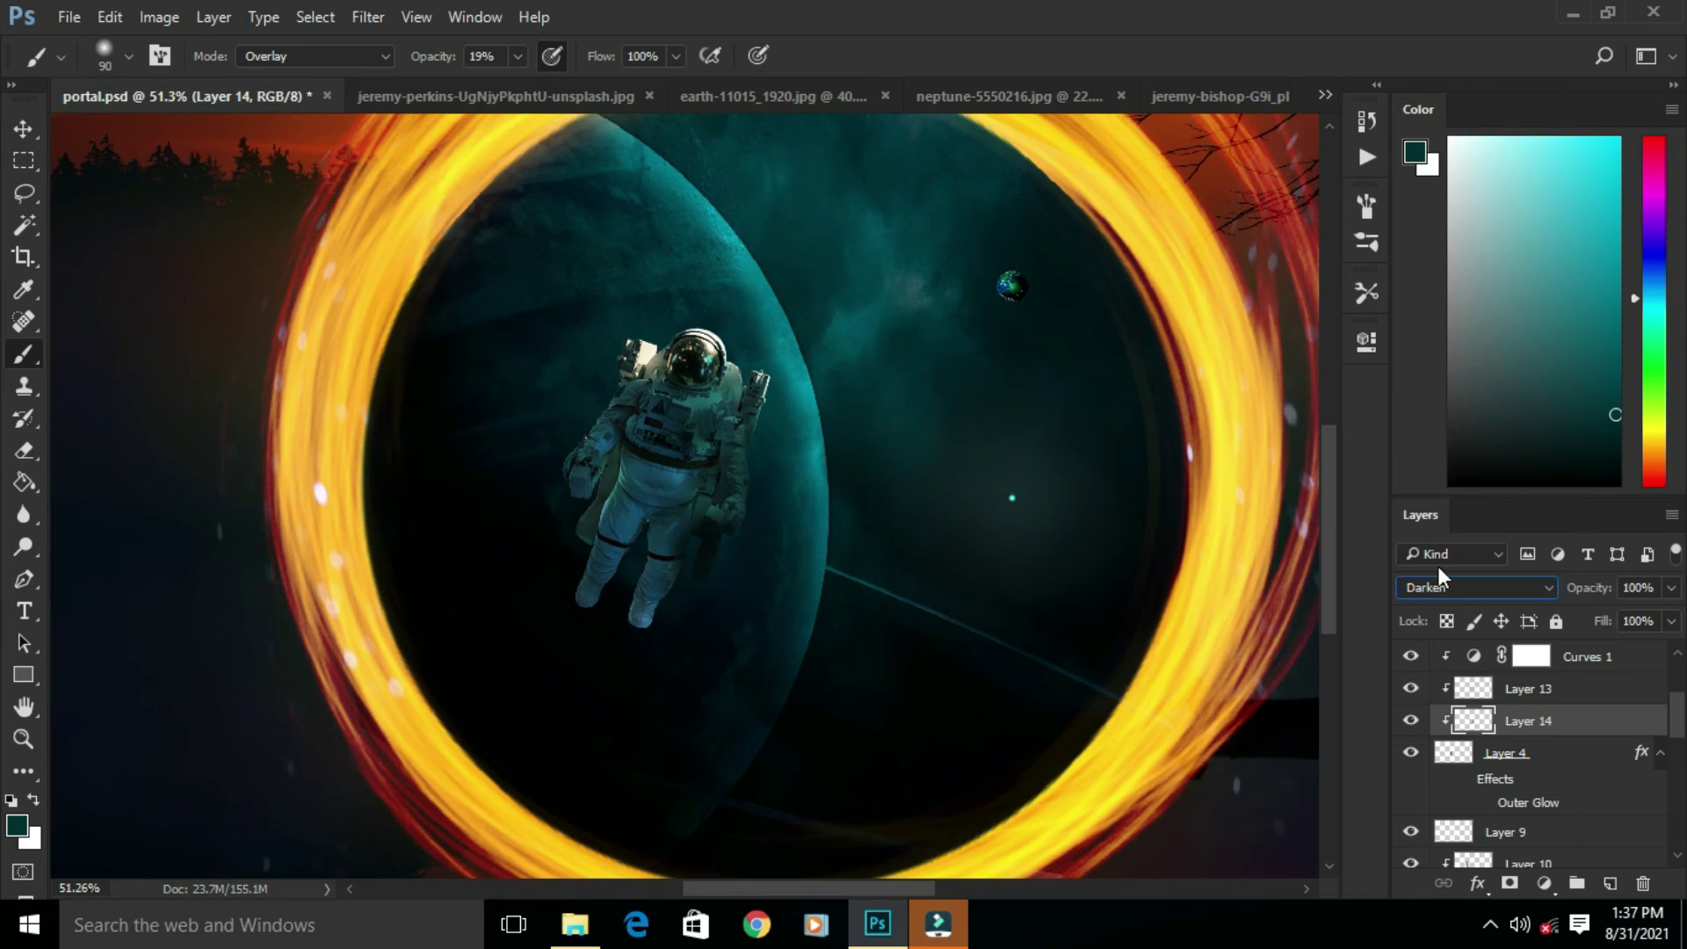
left_click(1441, 586)
left_click(1465, 110)
left_click(1475, 586)
left_click(1441, 345)
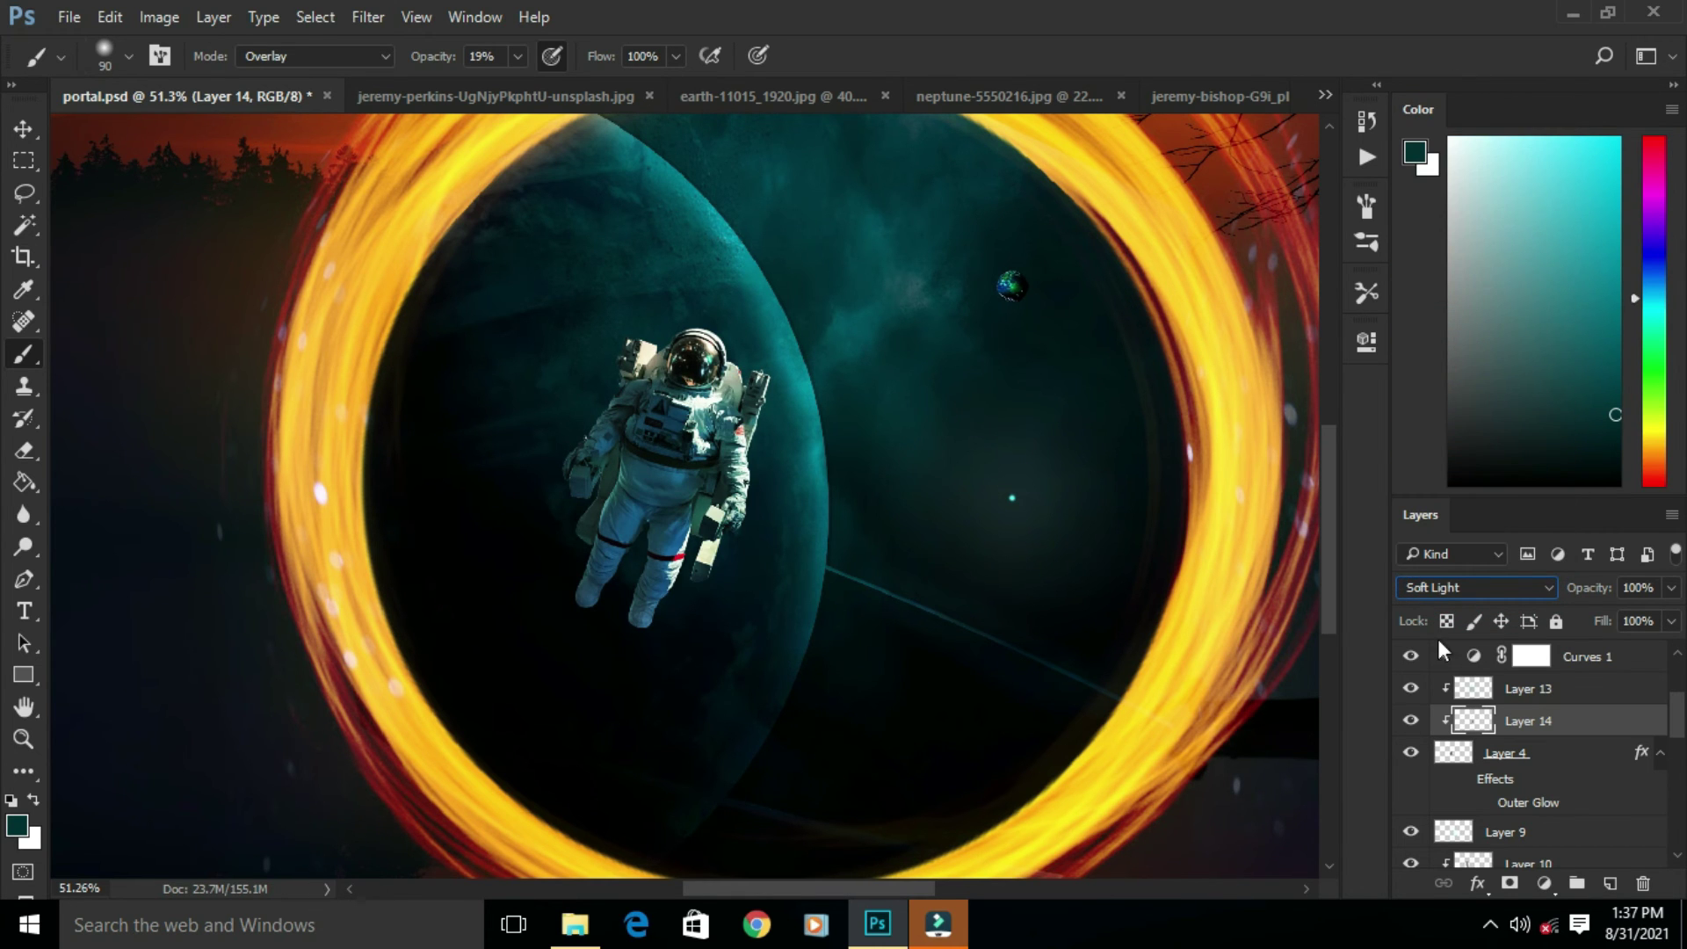
Step: Activate the Move tool and save the portal document
left_click(23, 130)
scroll(684, 497, "down", 6)
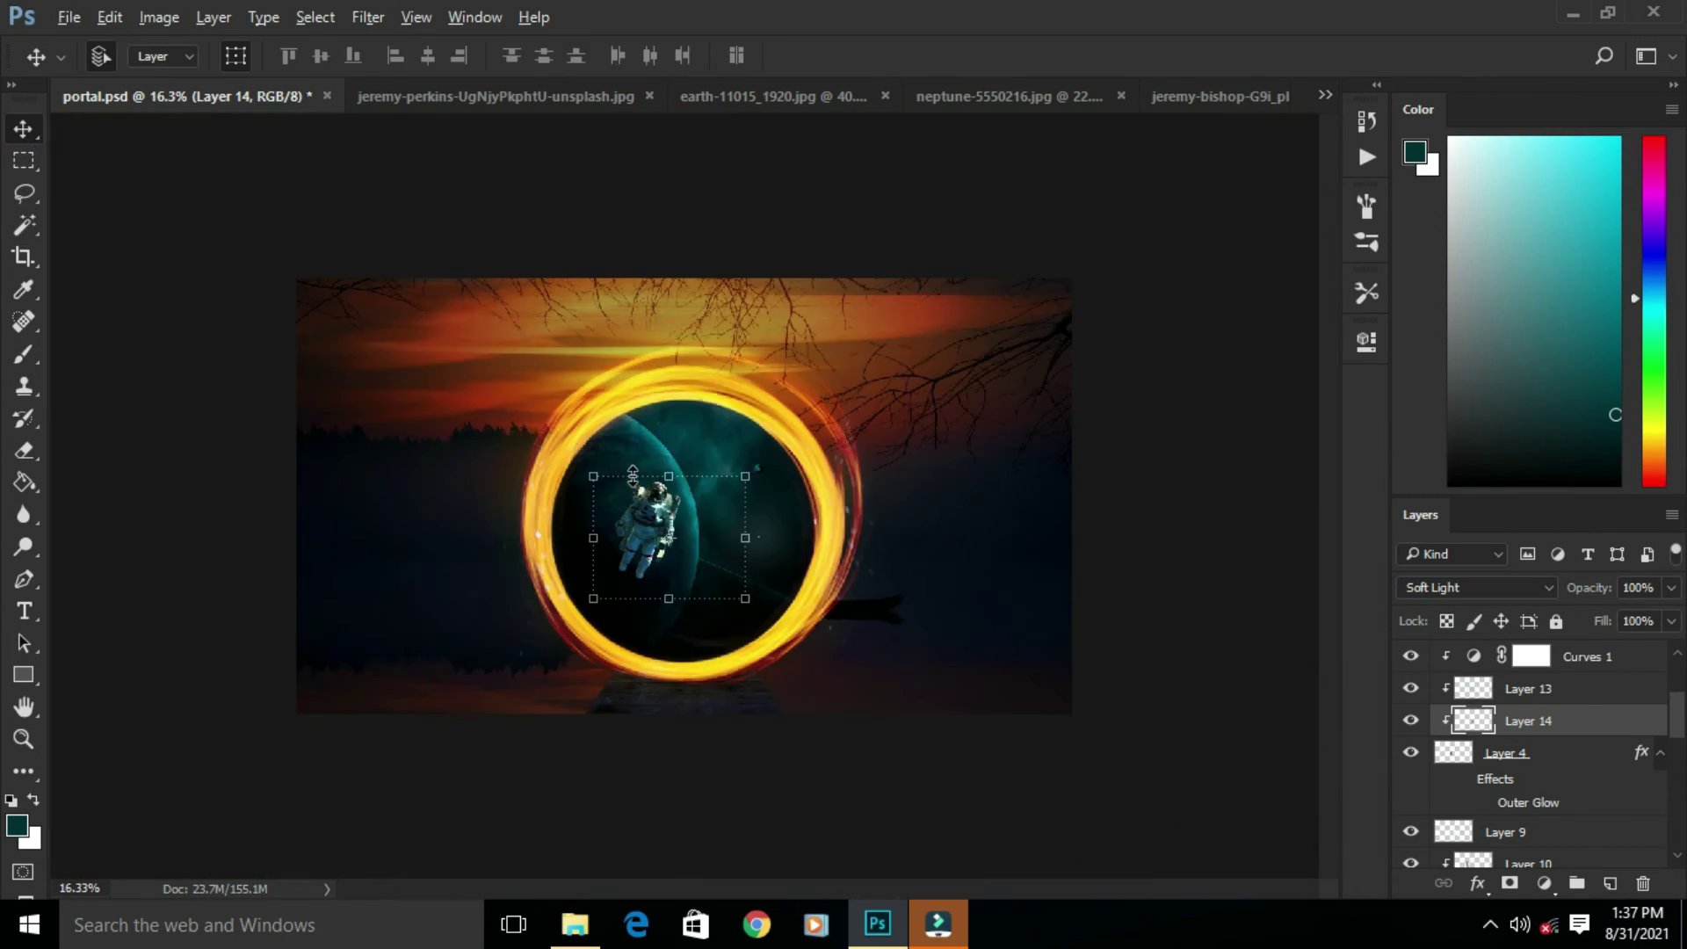
key("ctrl+s")
Step: Select the fire ring on Layer 3 and choose the wavy strand brush preset at 800 px
left_click(1176, 365)
left_click(794, 425)
left_click(24, 354)
left_click(129, 56)
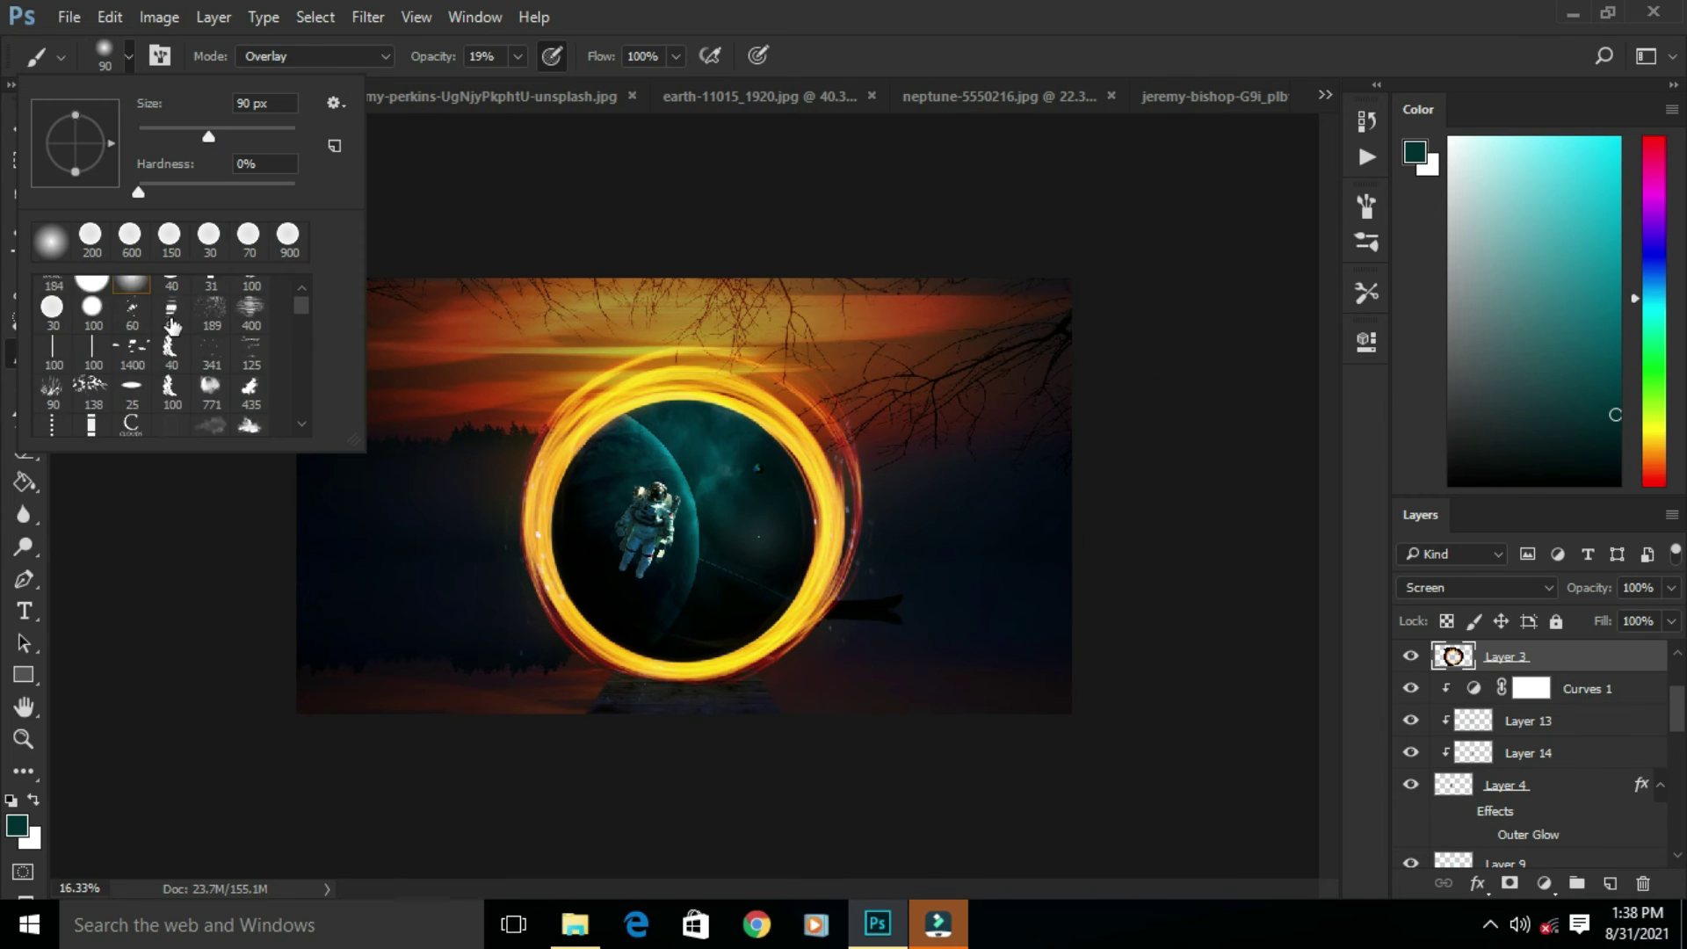
scroll(149, 413, "down", 5)
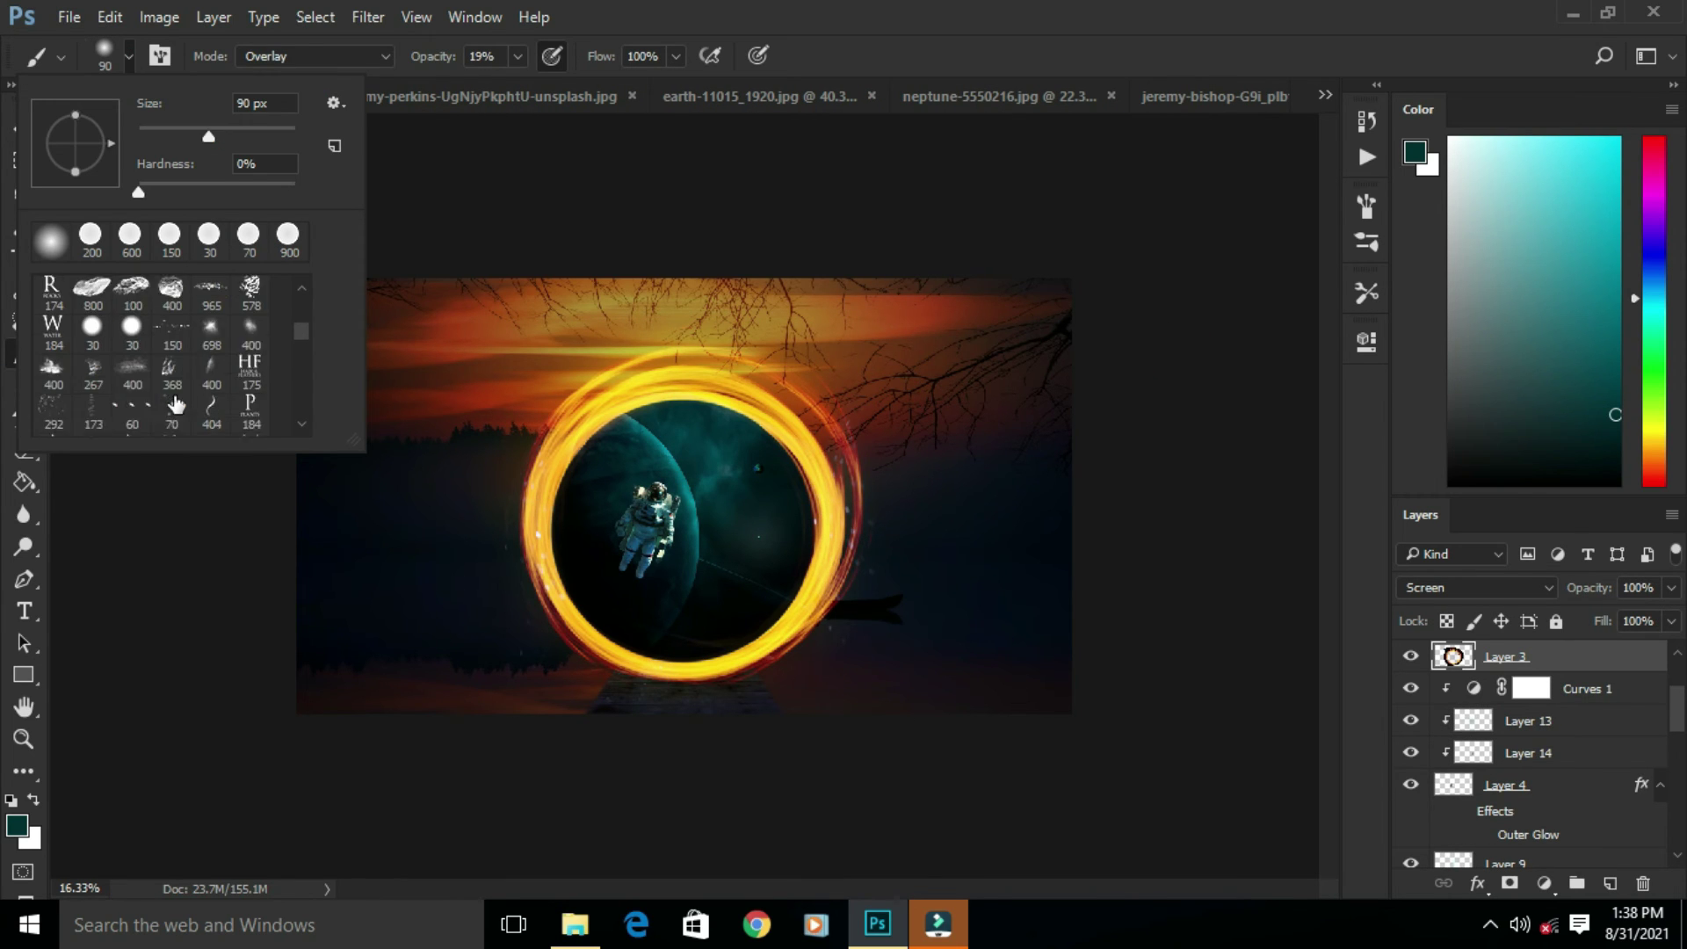
double_click(174, 401)
key("ctrl+z")
Step: Add Layer 17 directly below the fire ring in Overlay mode and choose a light yellow foreground colour
left_click(1610, 884)
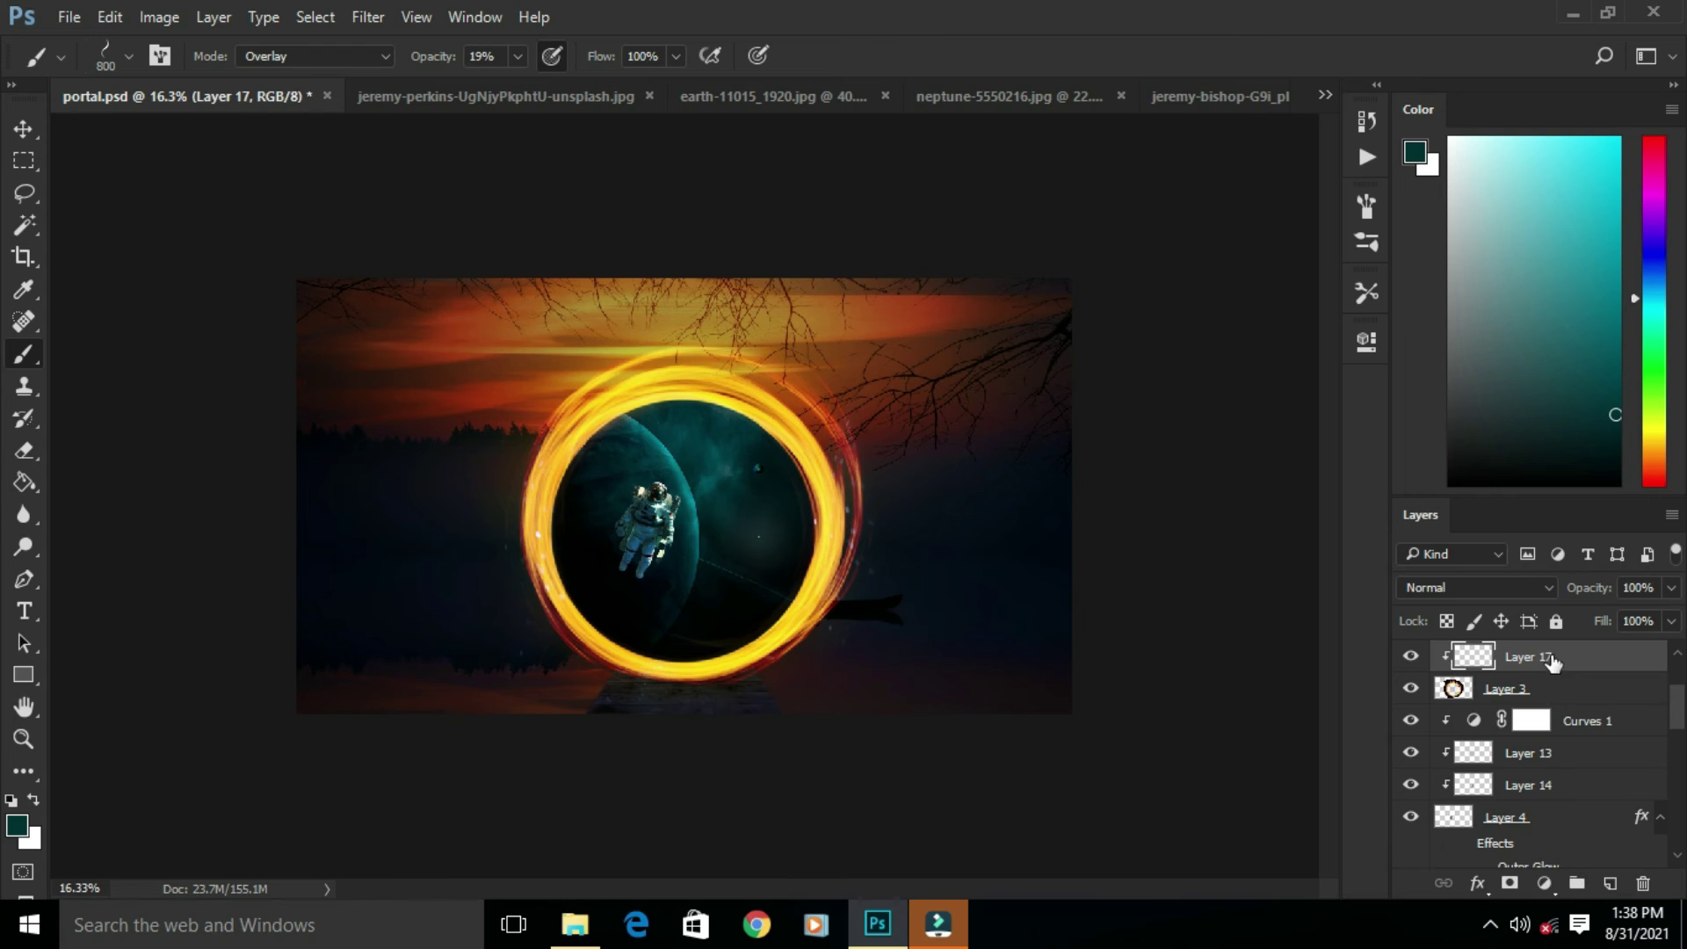
left_click_drag(1548, 657, 1549, 691)
left_click(1492, 588)
left_click(1441, 331)
left_click(1654, 437)
left_click(1533, 138)
left_click(1654, 431)
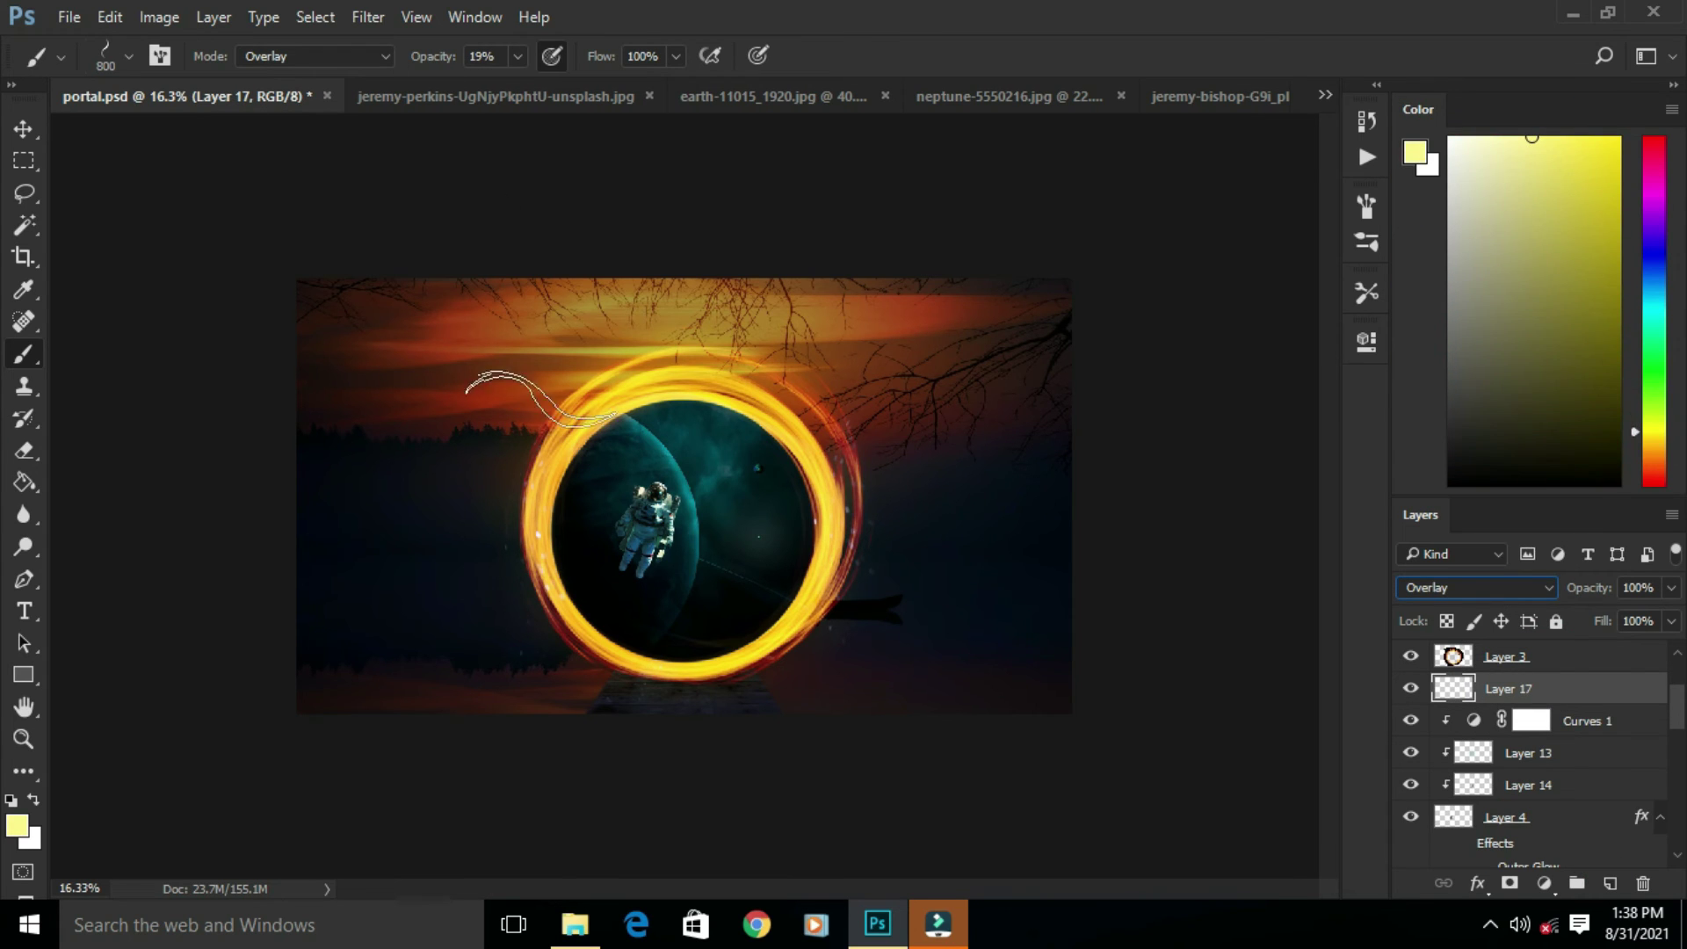
Step: Set the brush opacity to 100%, undo the test strokes beside the ring and reduce the wavy brush's size
key("0")
left_click(994, 402)
key("ctrl+z")
left_click(891, 476)
key("ctrl+z")
key("bracketleft")
key("bracketleft")
key("bracketleft")
key("bracketleft")
key("bracketleft")
key("bracketleft")
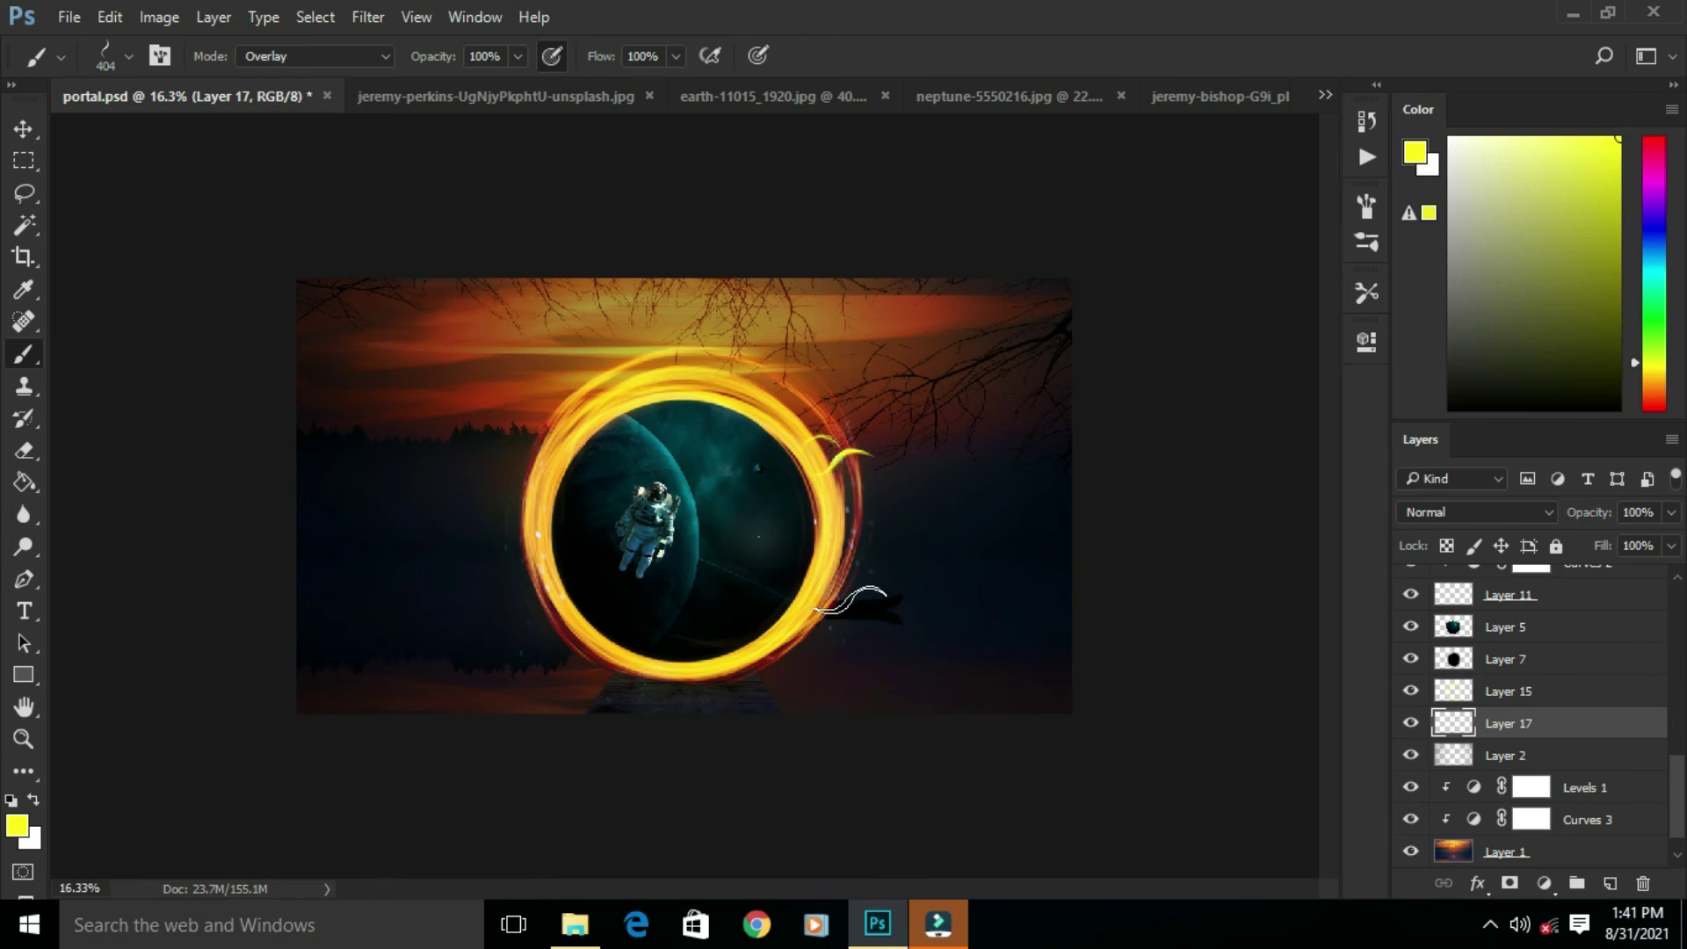
Step: Set Layer 17 to Overlay and paint yellow wavy flames around the fire ring with the brush at 250 to 400 px
left_click(1477, 512)
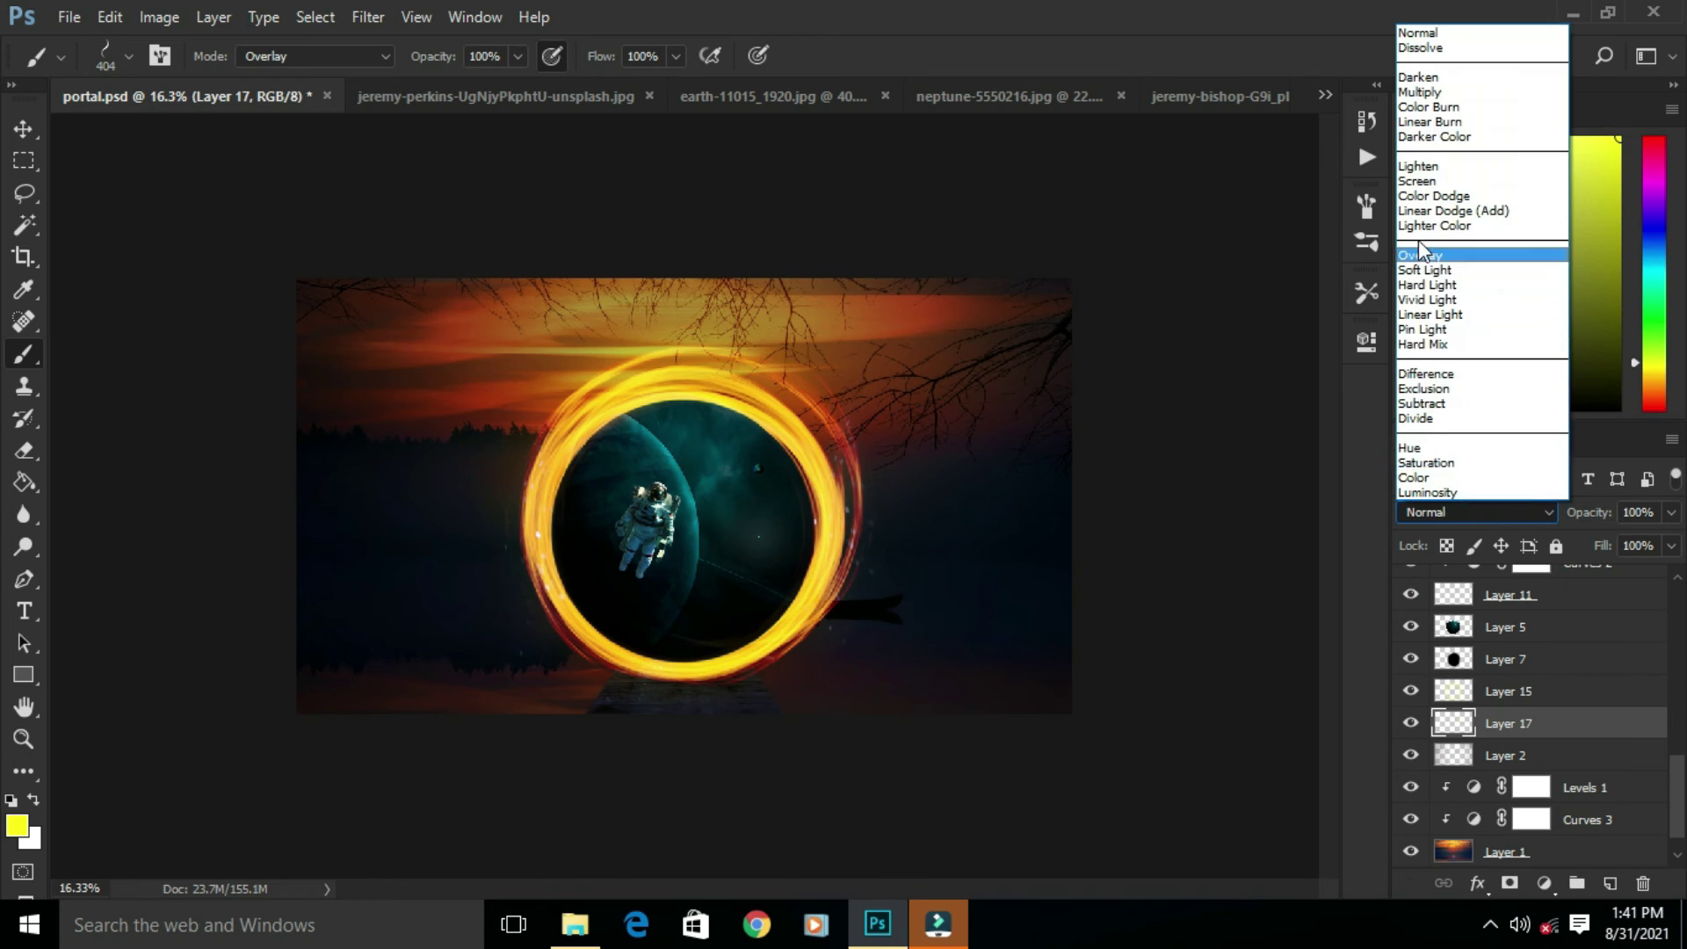
left_click(1477, 243)
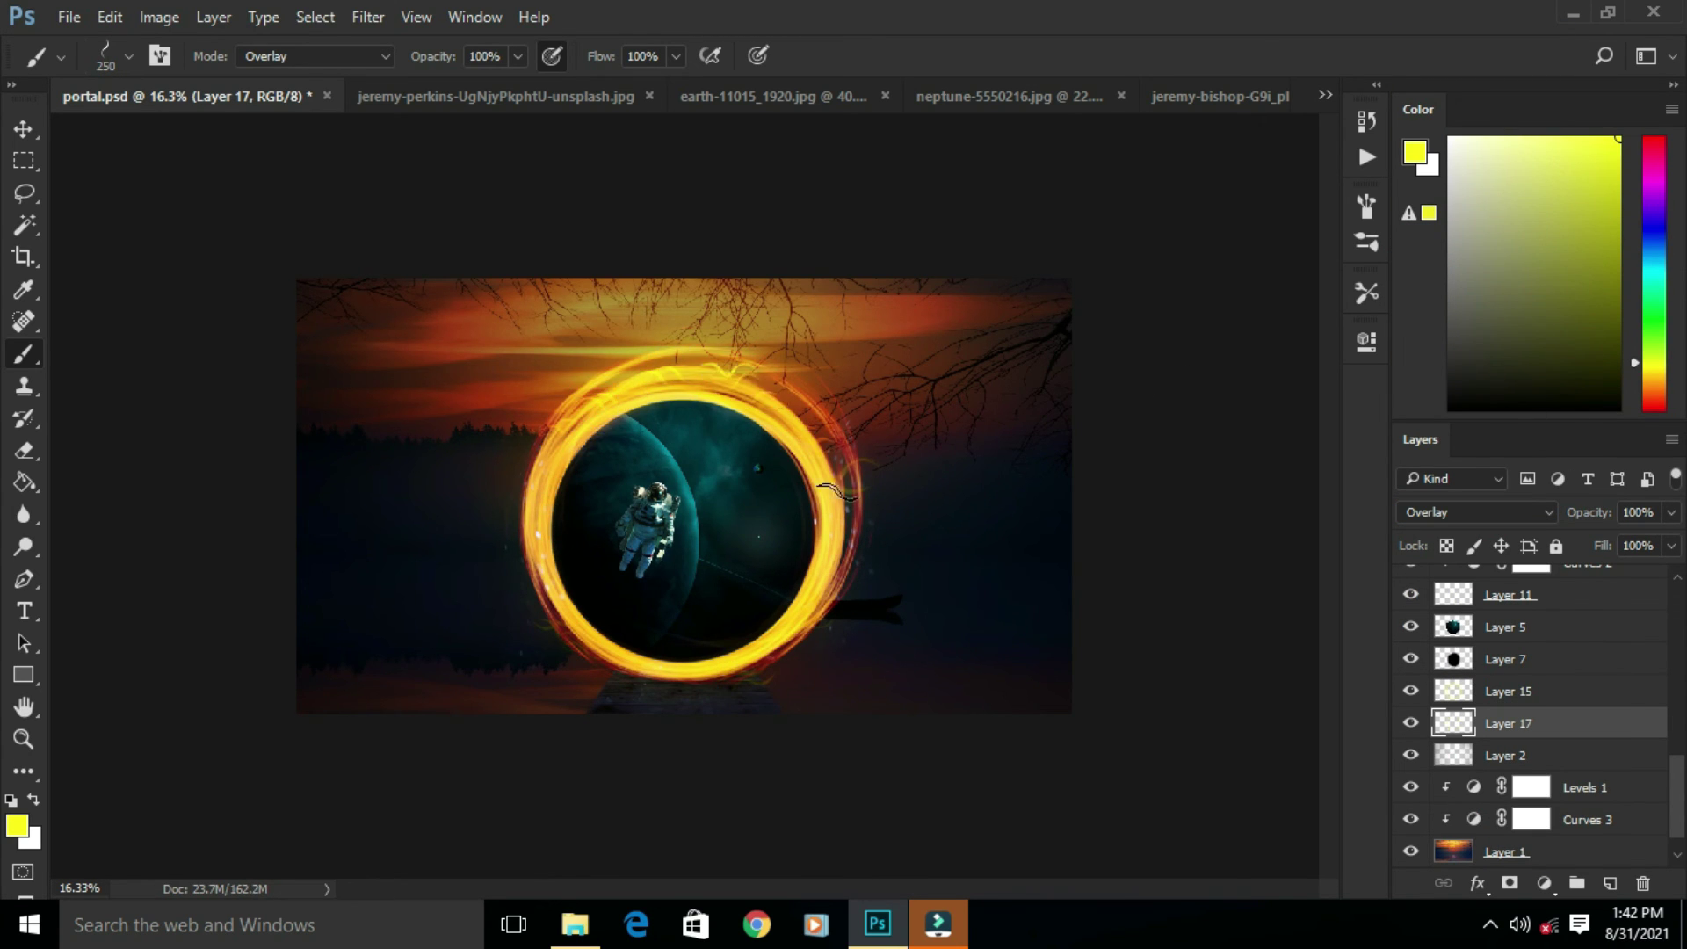
left_click(609, 658)
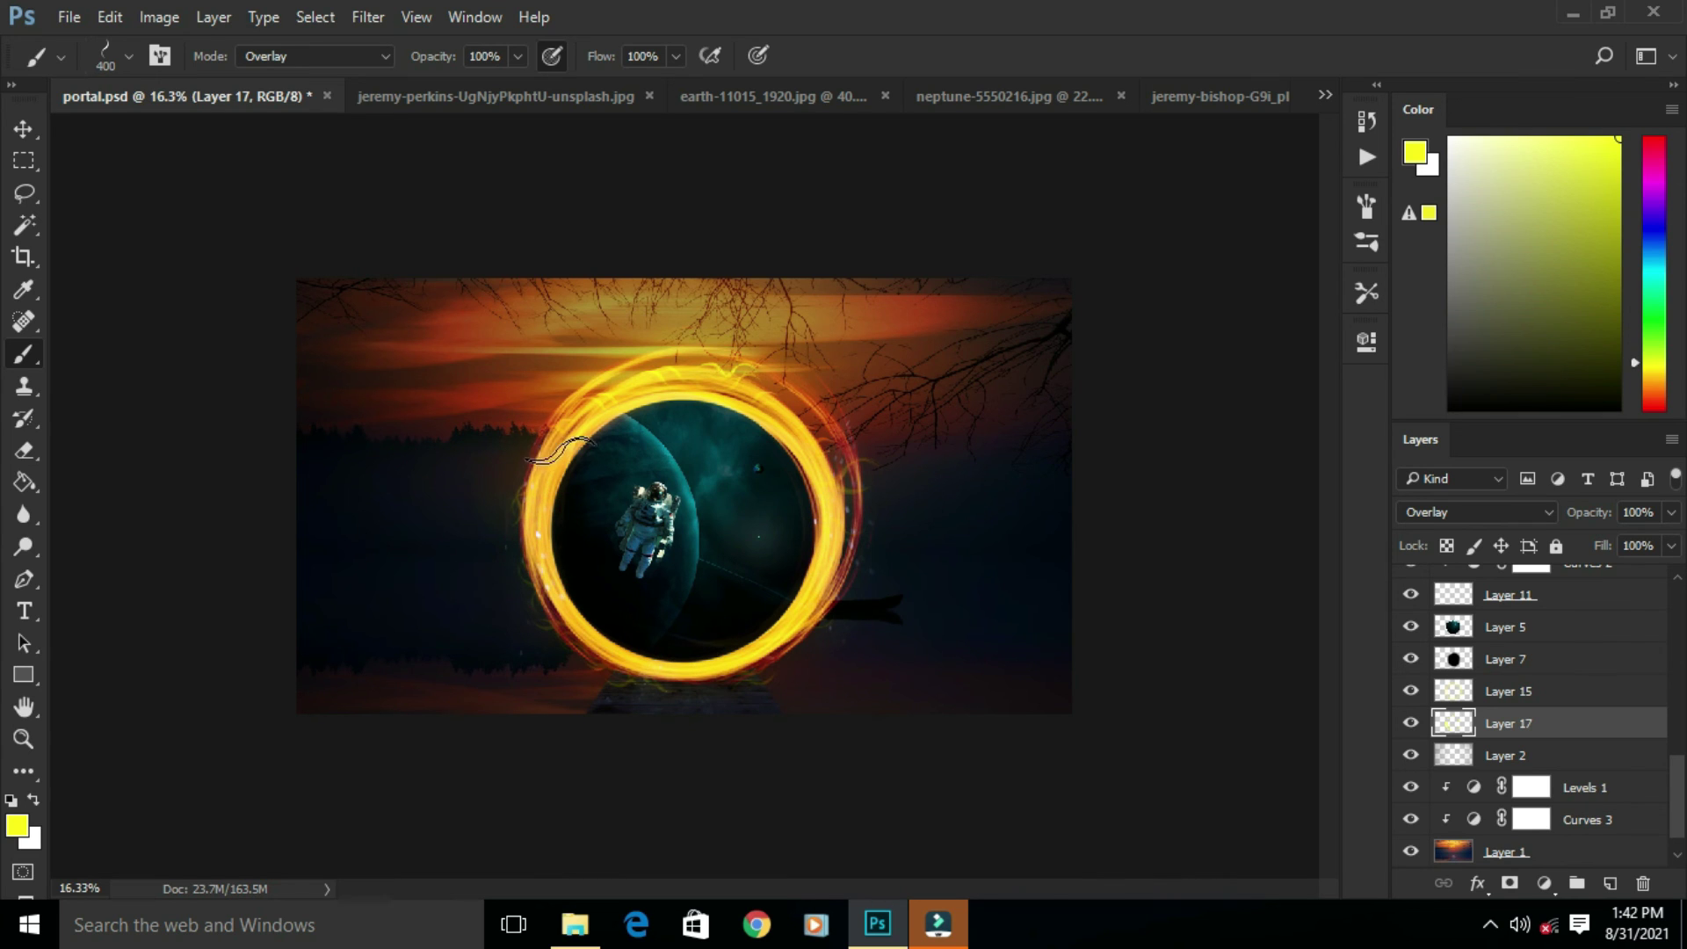
left_click(546, 467)
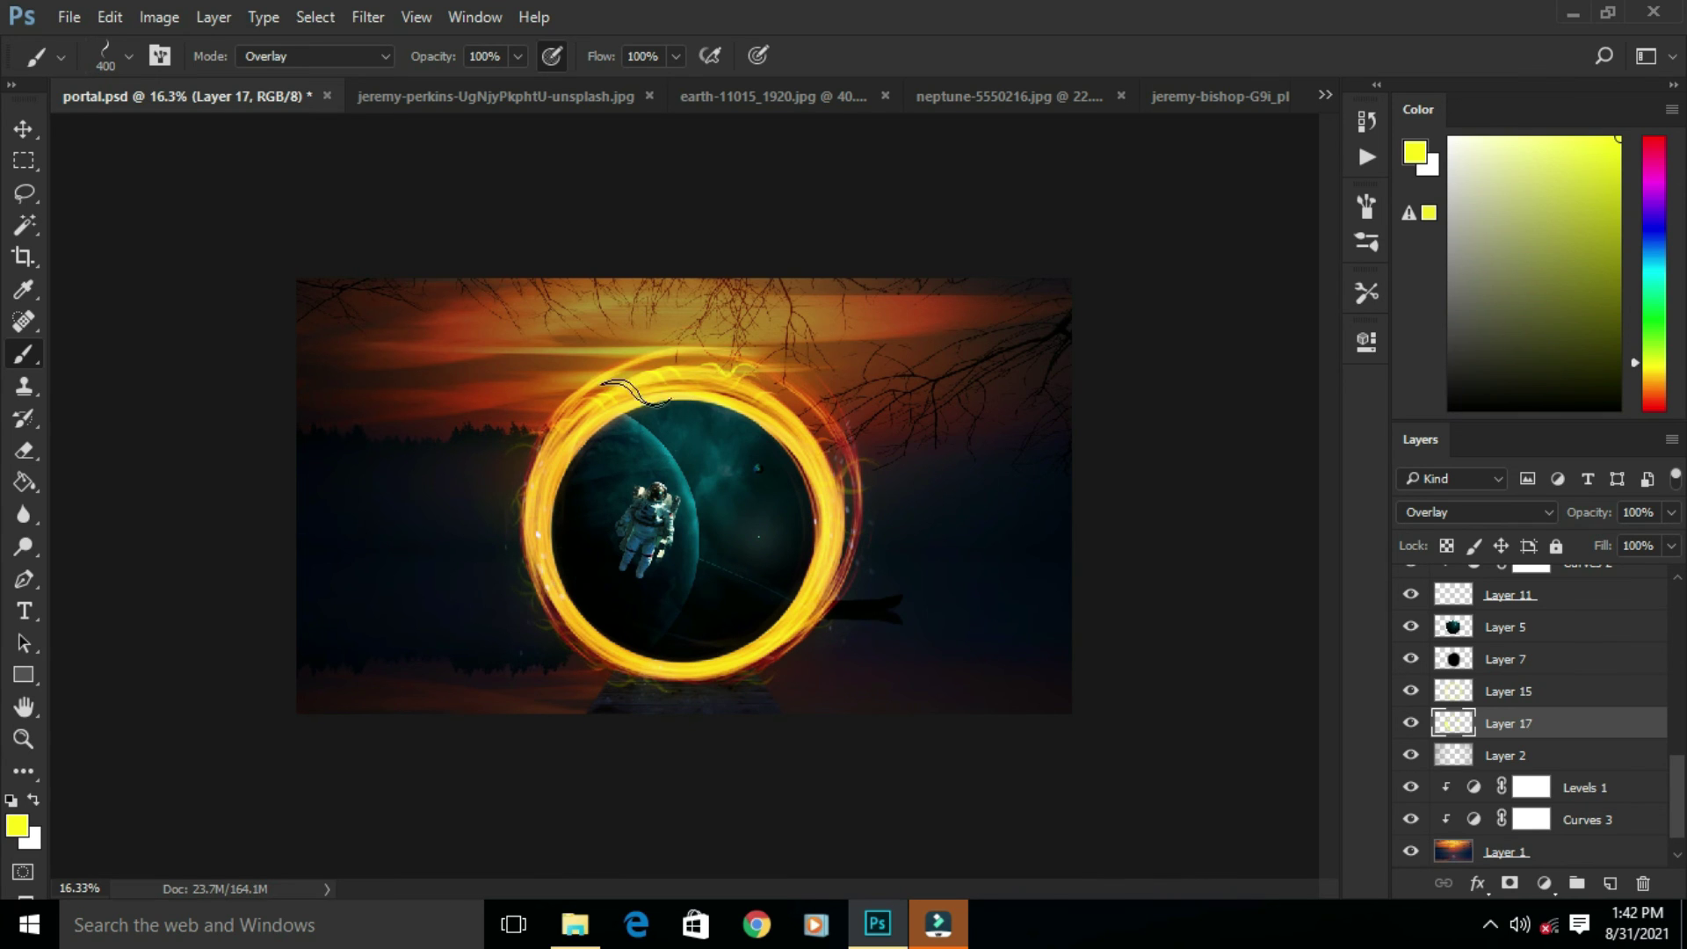
left_click(23, 132)
scroll(783, 627, "down", 3)
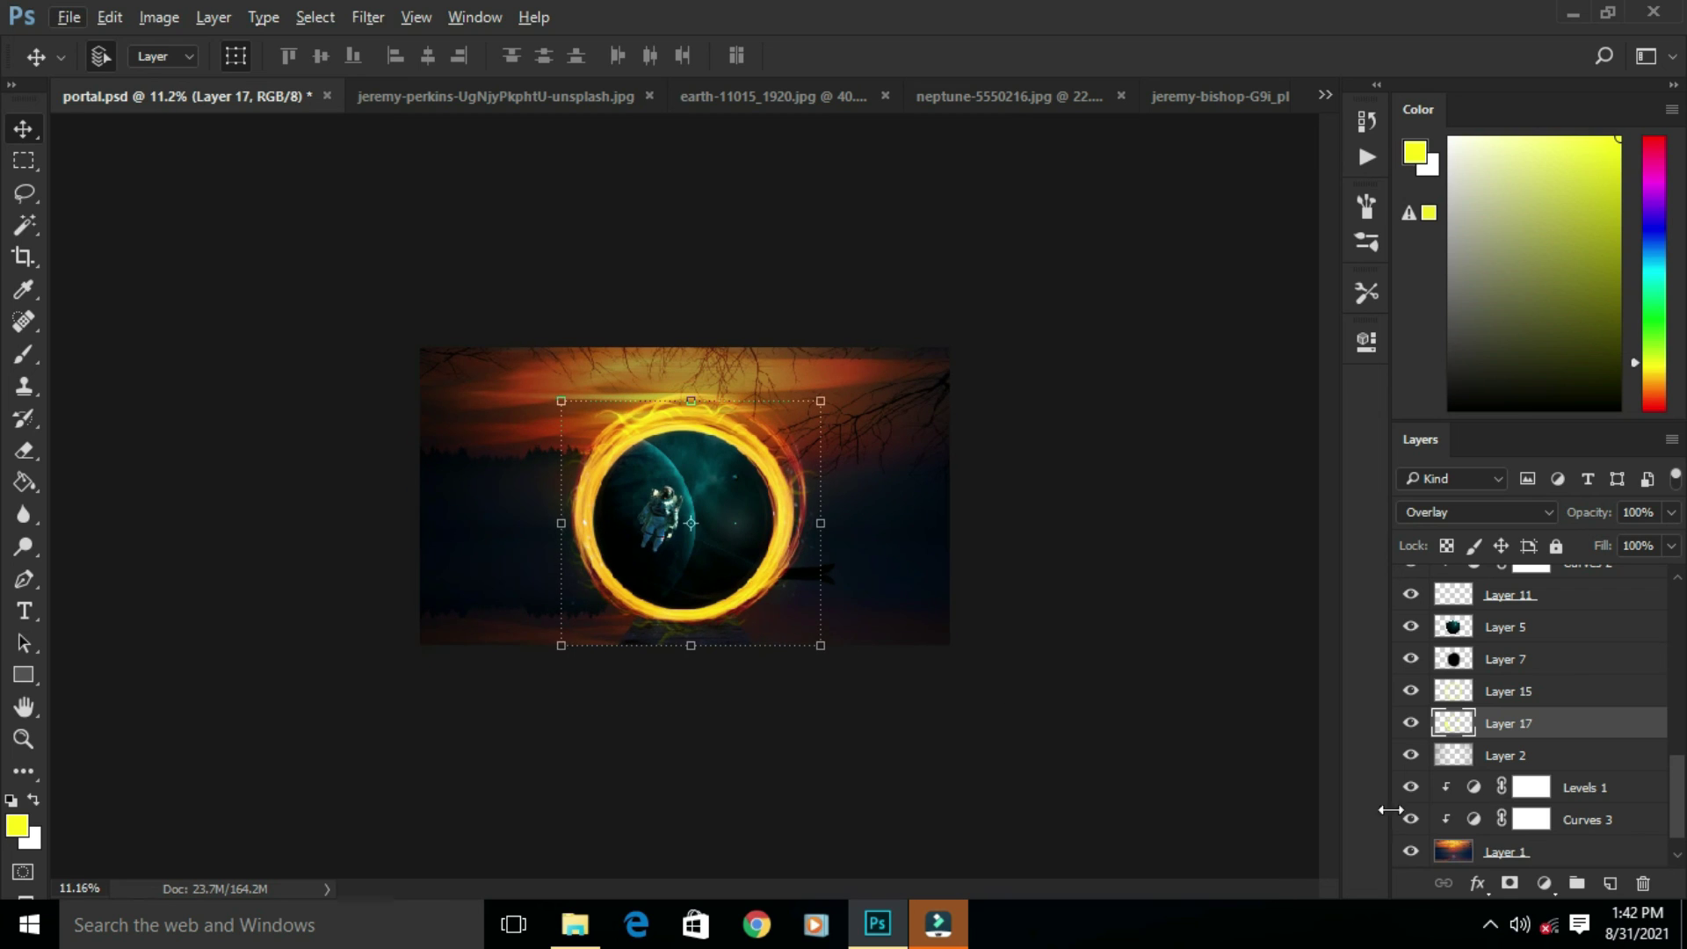
Step: Select the sunset background on Layer 1 and prepare a large soft round brush at 36% opacity in a very dark olive colour
left_click(1547, 852)
left_click(23, 354)
left_click(1608, 381)
left_click(129, 56)
left_click(877, 367)
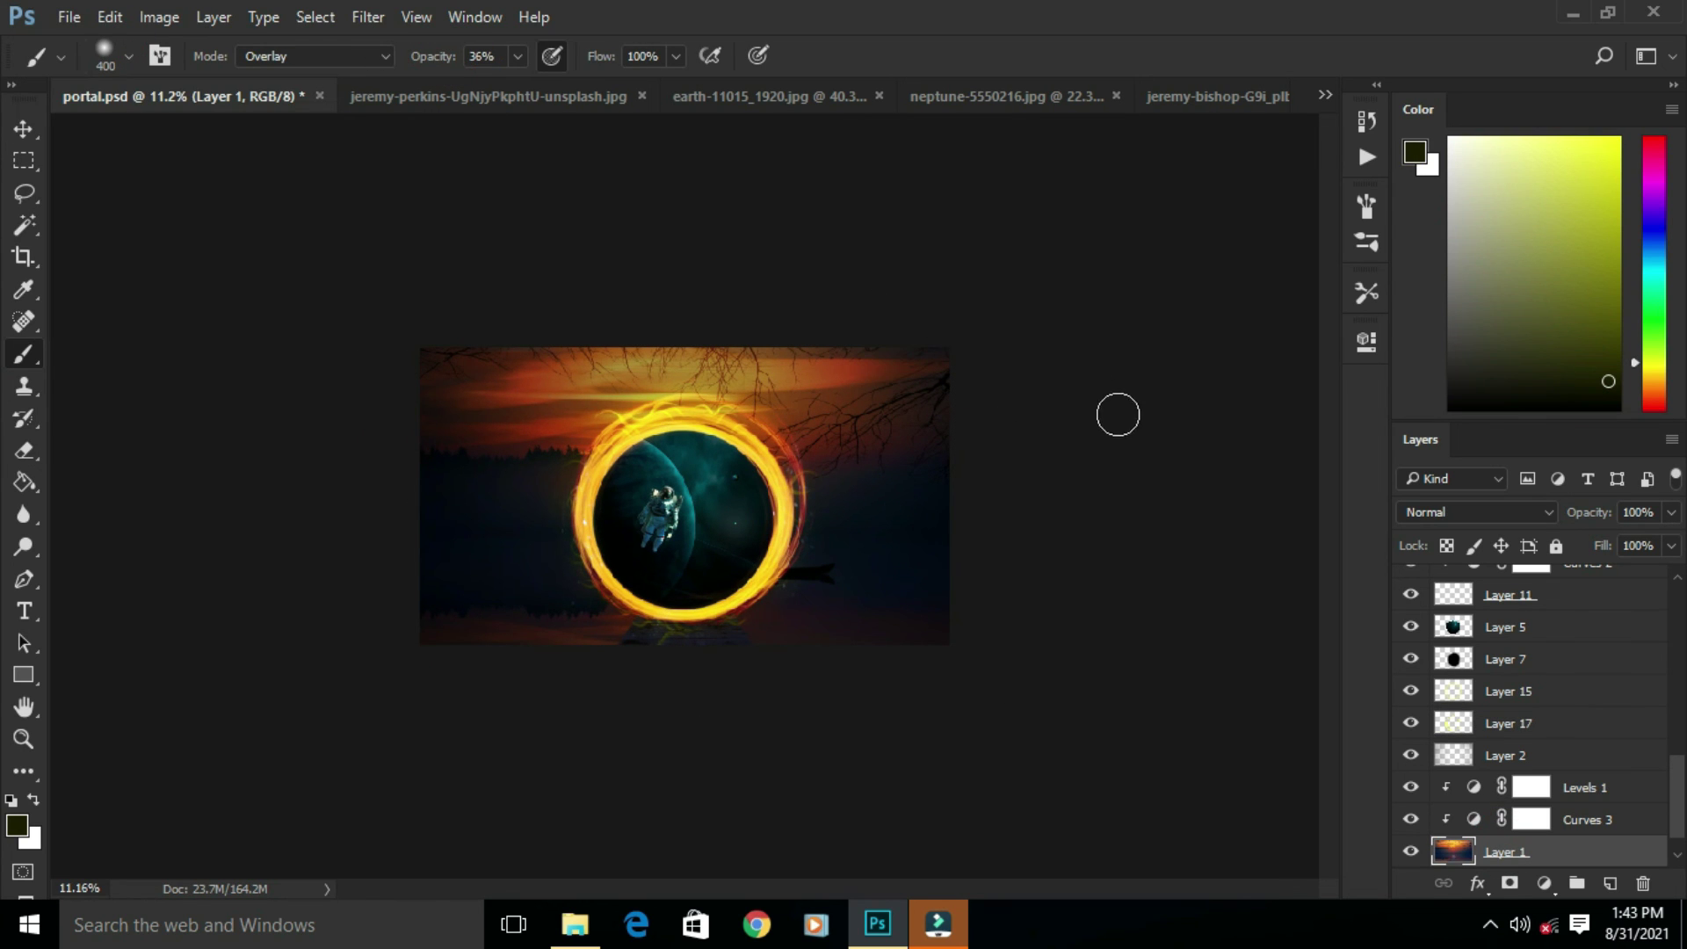
key("bracketright")
key("bracketright")
key("bracketright")
key("bracketright")
key("bracketright")
key("bracketright")
key("bracketright")
key("bracketright")
key("bracketright")
key("bracketright")
key("bracketright")
key("bracketright")
key("bracketright")
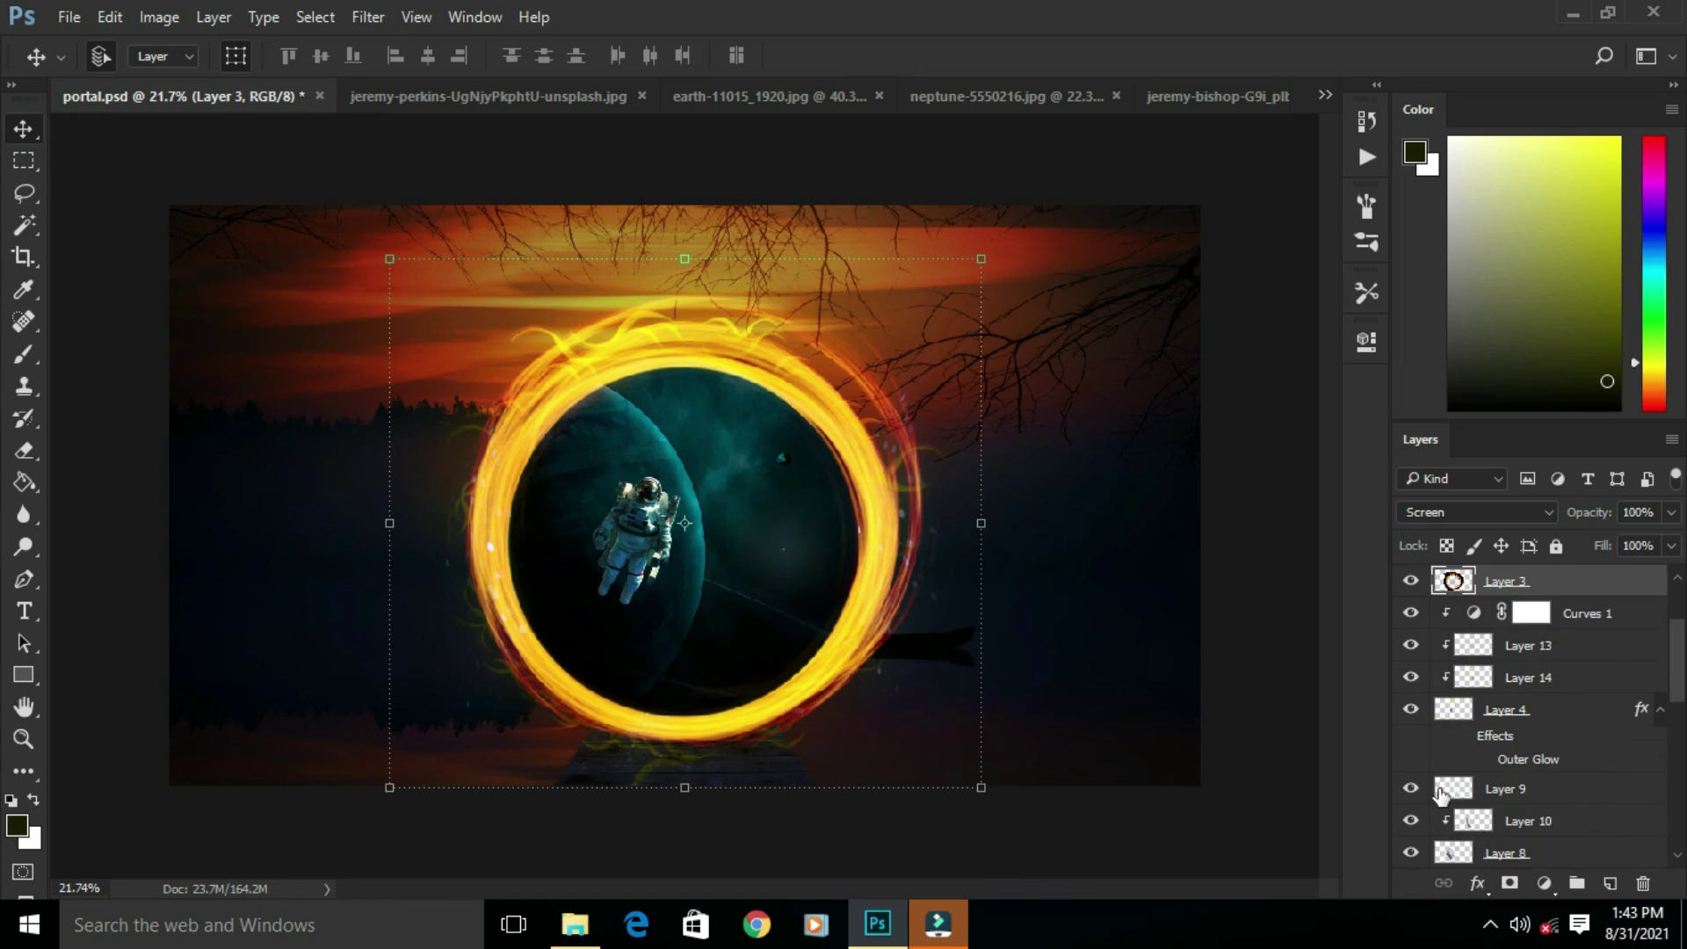
scroll(1476, 690, "down", 3)
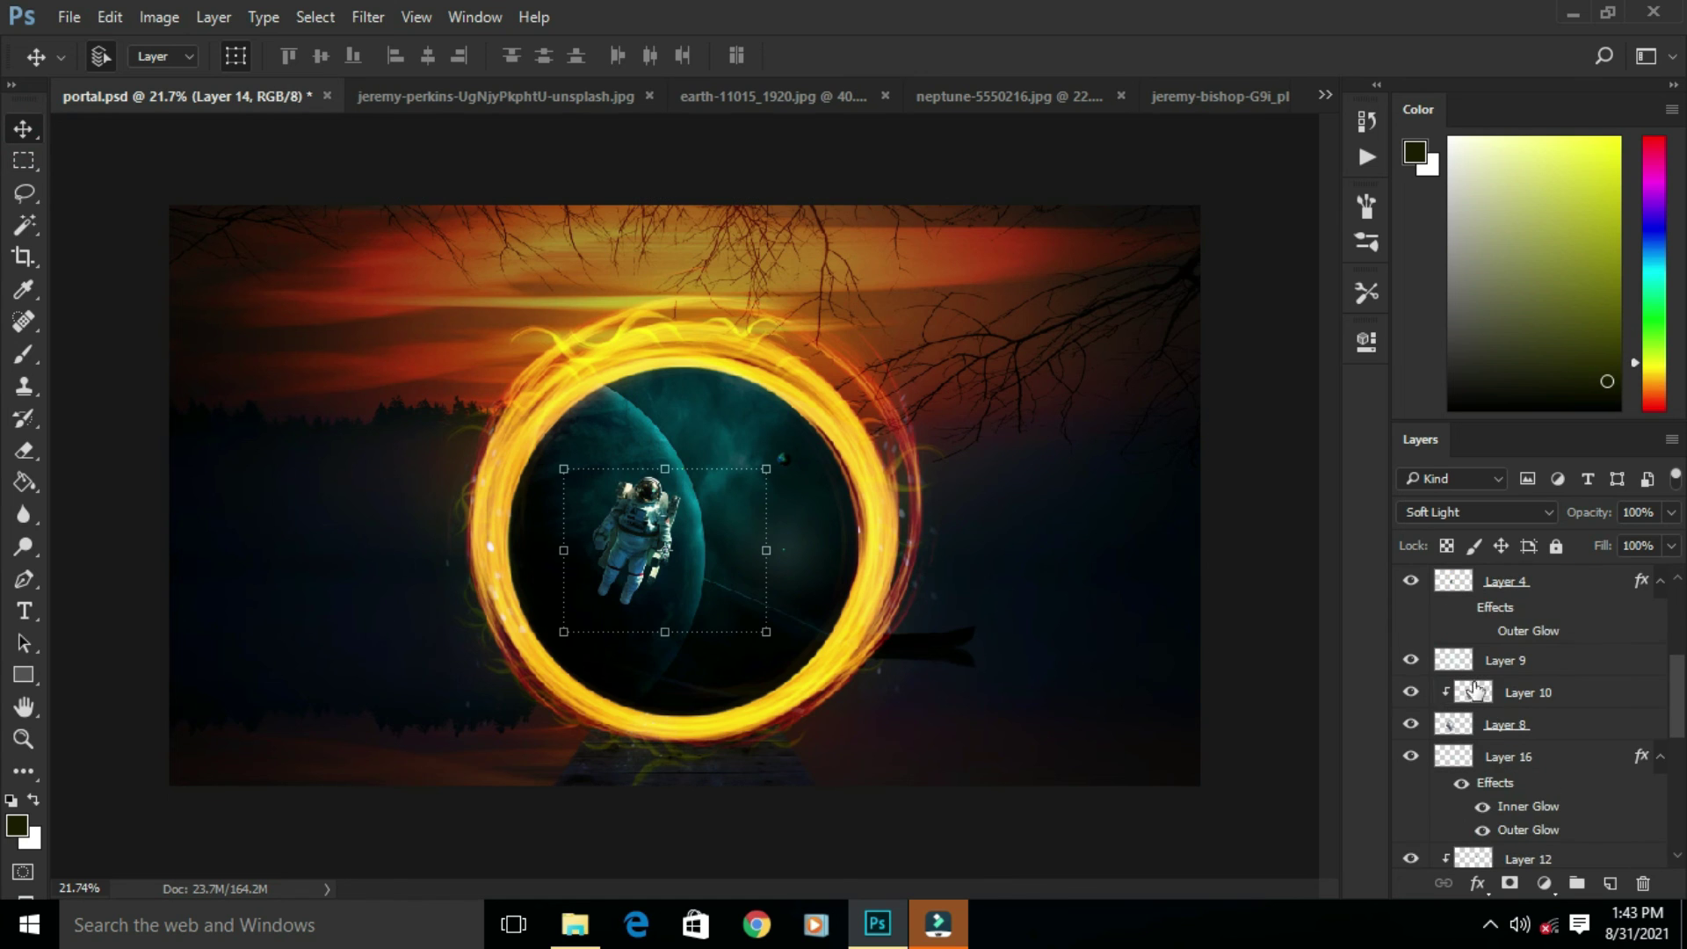
double_click(1410, 661)
scroll(1486, 659, "up", 2)
left_click(1502, 646)
left_click(1516, 589, "shift")
scroll(1525, 606, "up", 3)
left_click(1533, 646, "ctrl")
Step: Clear the selection, then select Curves 1 through Layer 4 and enlarge the astronaut to about 122%, shifting it slightly within the portal
left_click(1571, 646)
left_click(329, 20)
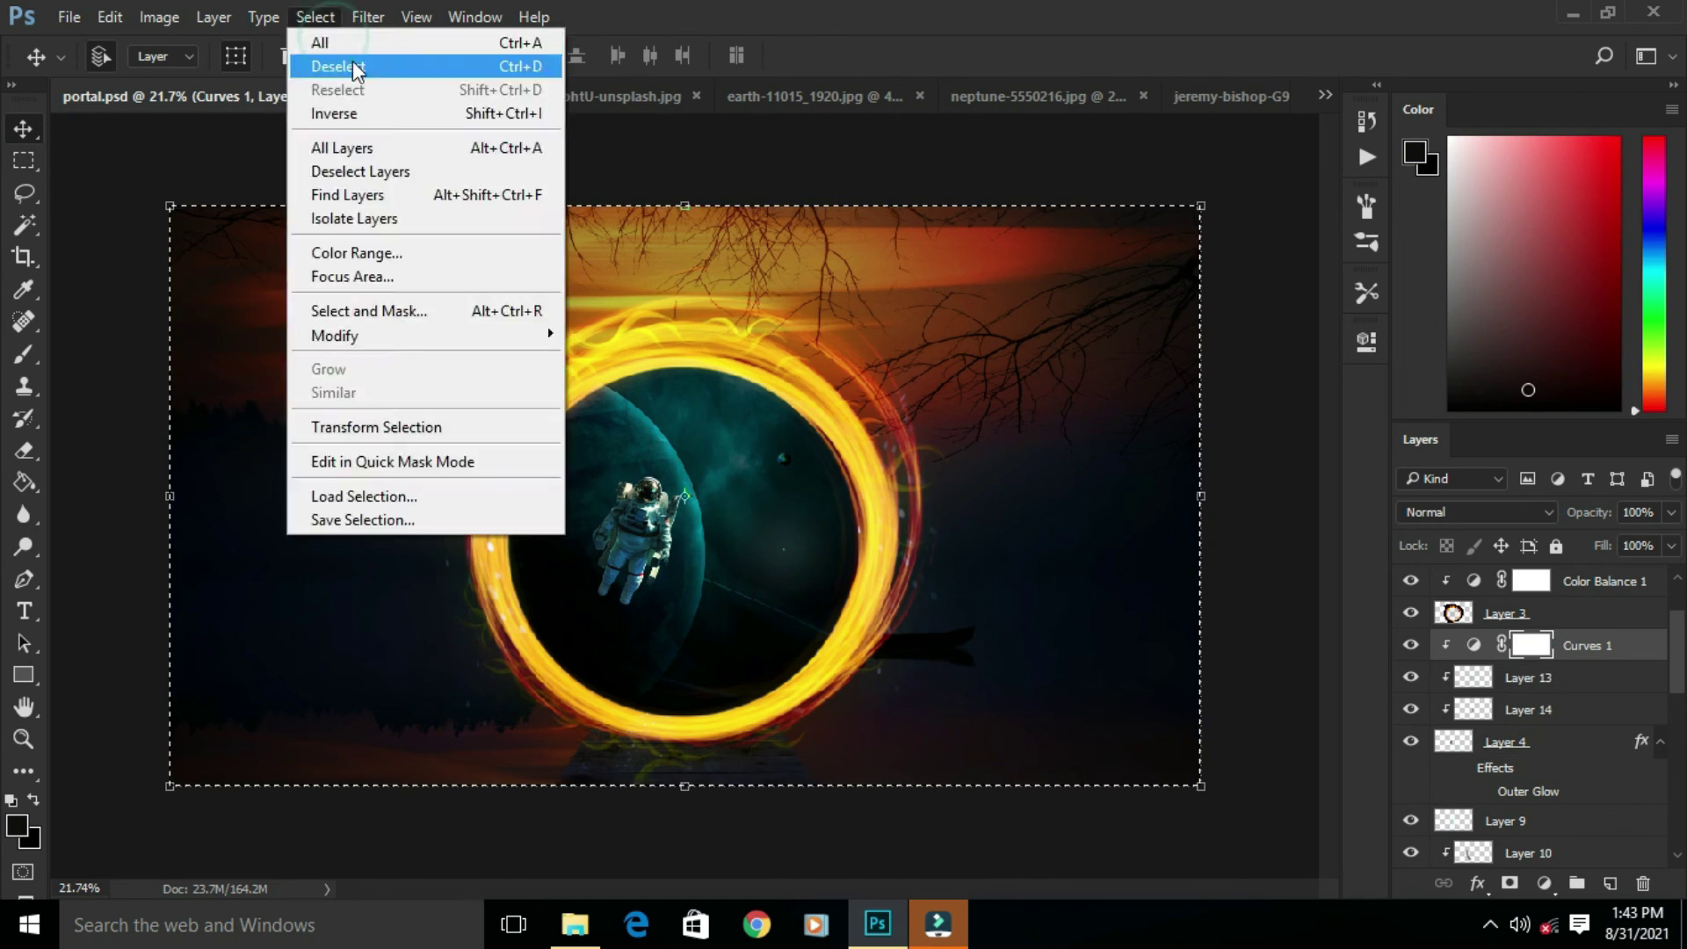
left_click(354, 65)
left_click(1565, 745, "shift")
left_click_drag(792, 685, 829, 720)
left_click_drag(785, 440, 768, 449)
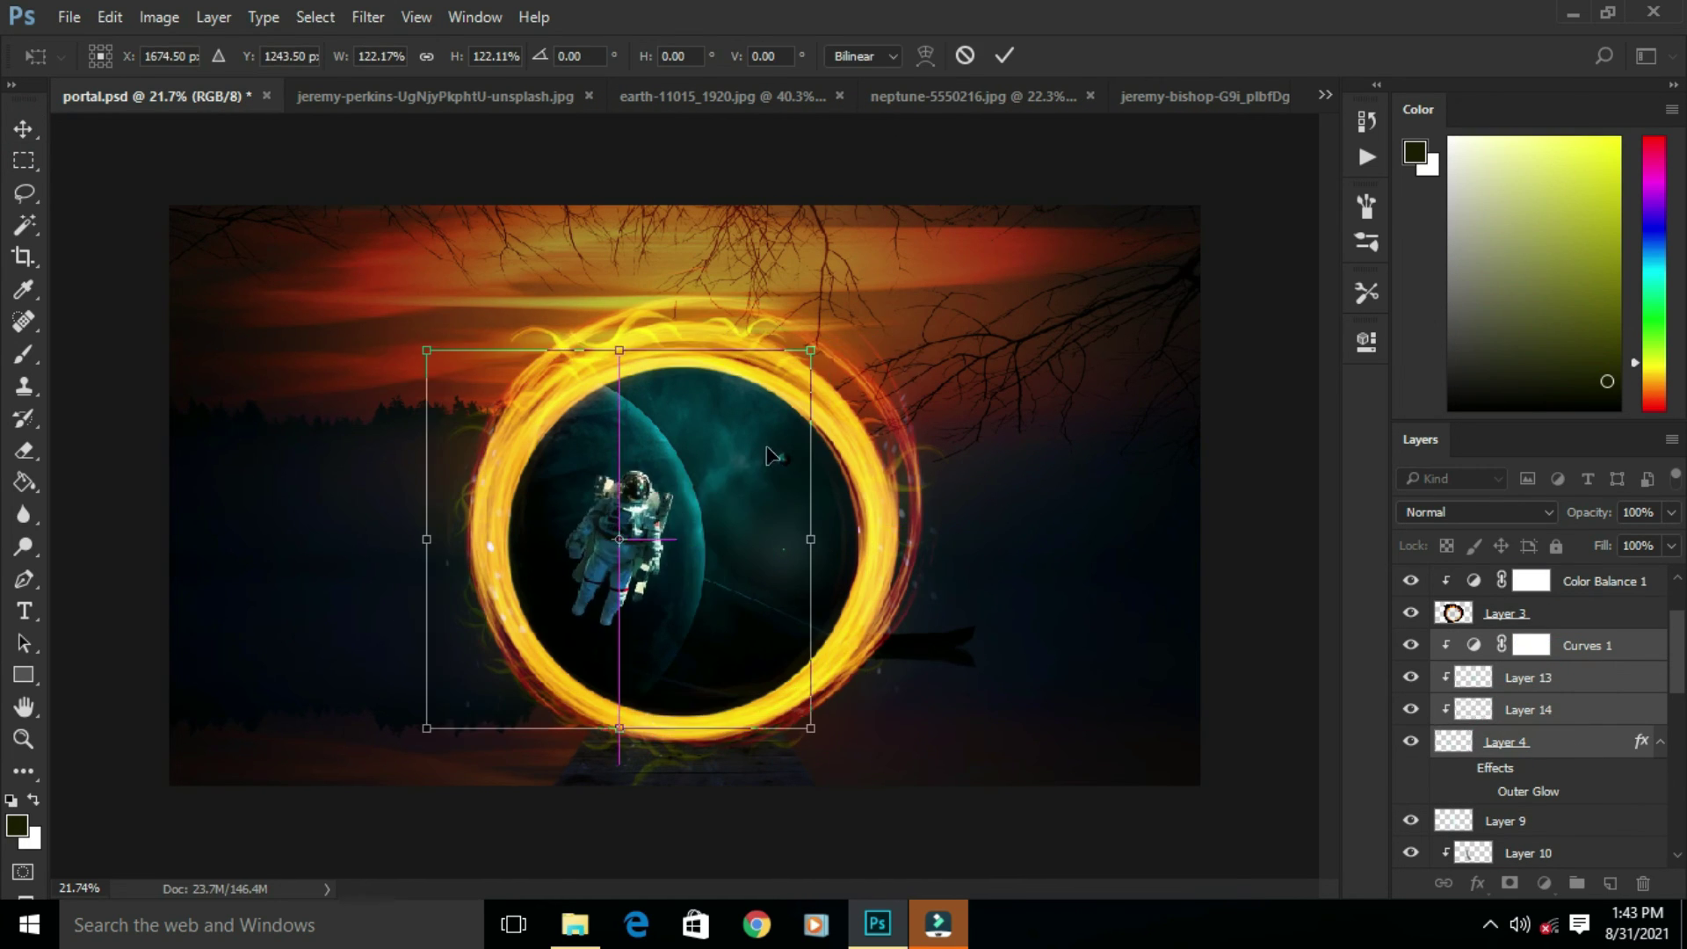
key("Return")
left_click(1116, 387)
left_click(1261, 376)
Step: Reposition and transform the glowing particles over the fire ring's lower-right section, commit the transform and clear the selection
scroll(703, 554, "down", 3)
scroll(665, 558, "up", 3)
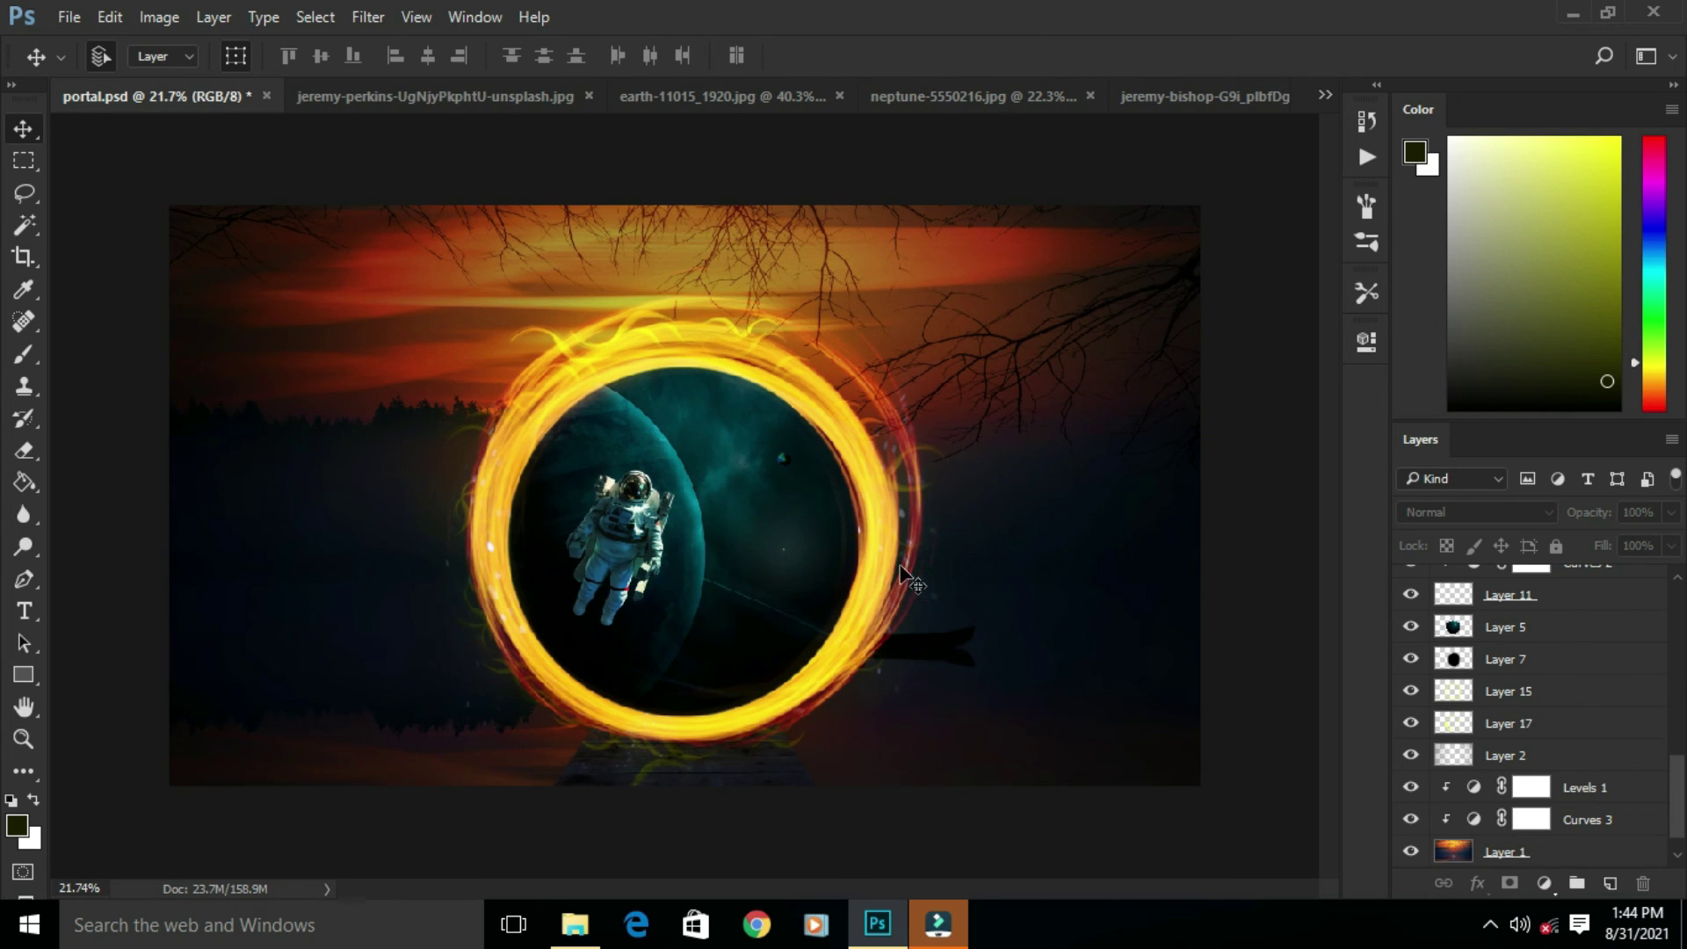
left_click_drag(904, 567, 829, 663)
left_click_drag(935, 440, 894, 504)
left_click_drag(818, 654, 835, 684)
left_click(1006, 54)
left_click(1065, 331)
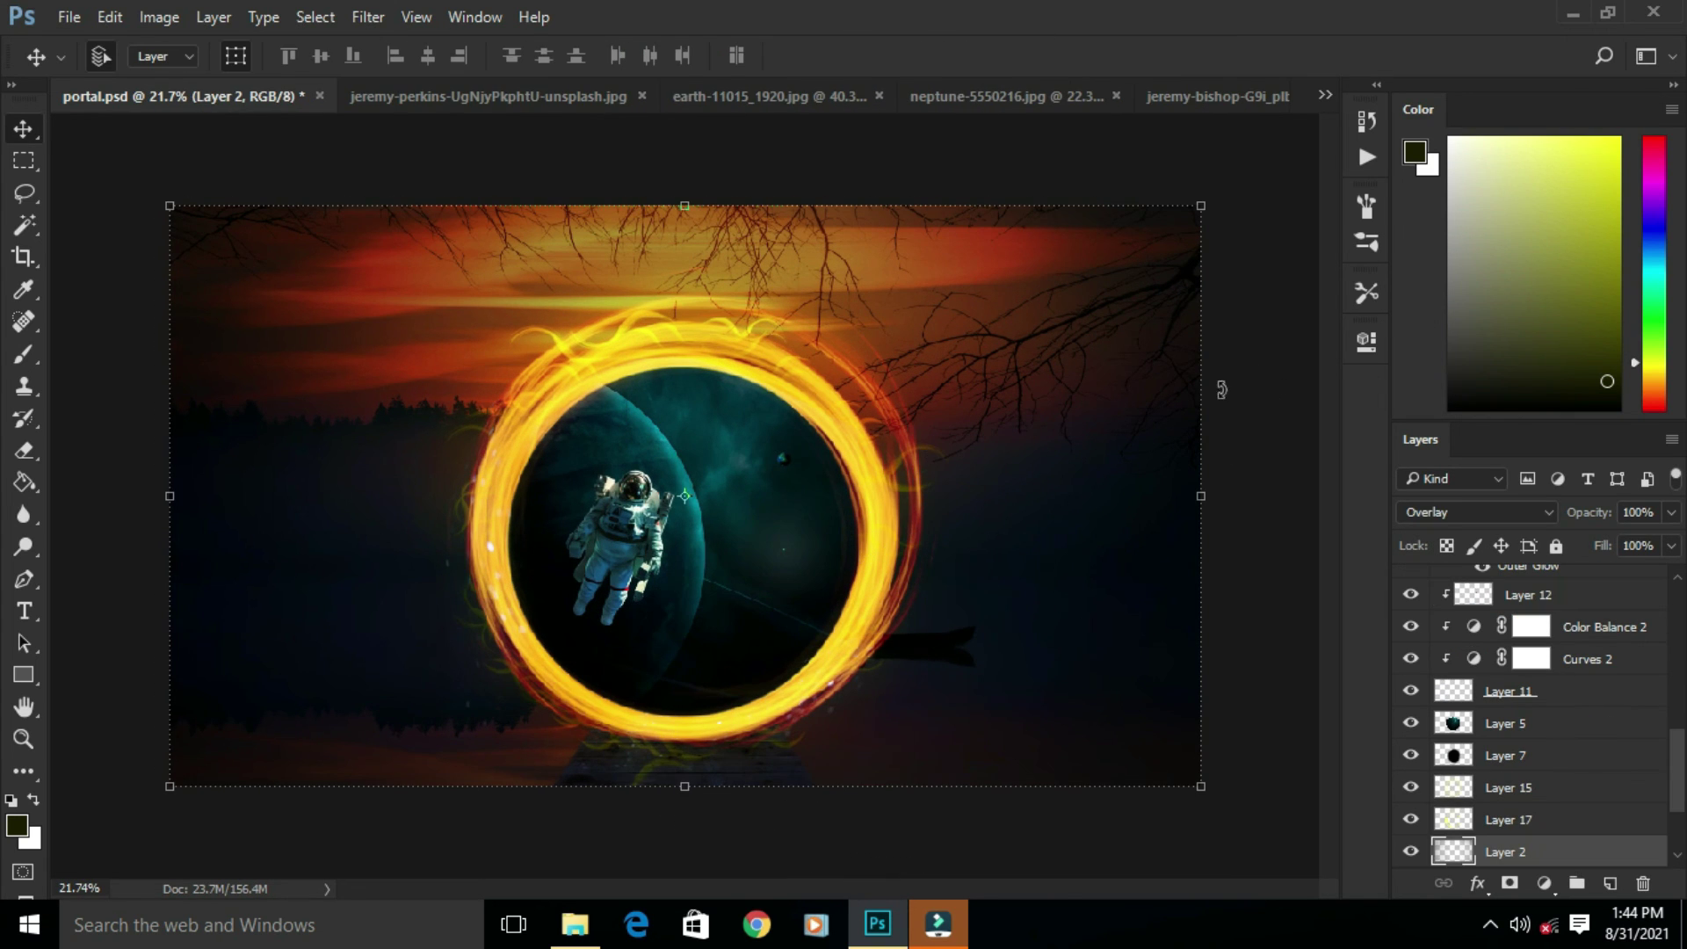
left_click(941, 802)
scroll(598, 679, "down", 2)
left_click(316, 18)
left_click(348, 63)
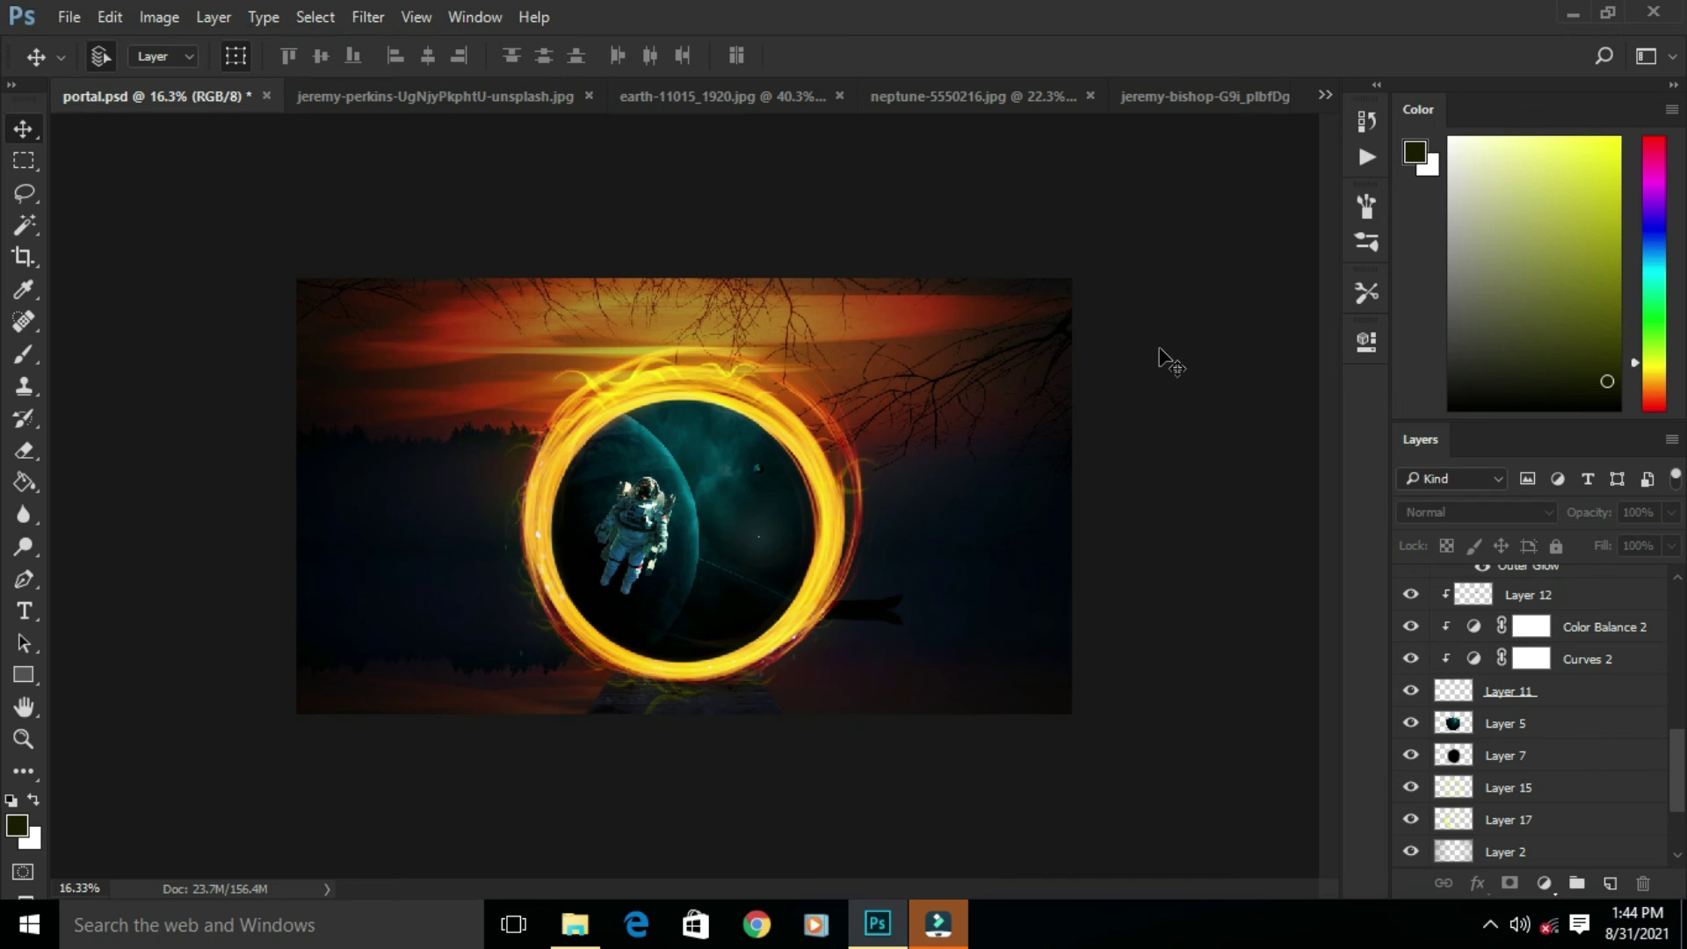
Step: Erase Layer 17's stray yellow flames over the dock below the ring with a 200 px soft eraser at 97% opacity
scroll(1624, 830, "down", 3)
left_click(1573, 692)
scroll(650, 633, "up", 3)
left_click(24, 451)
left_click_drag(611, 798, 677, 795)
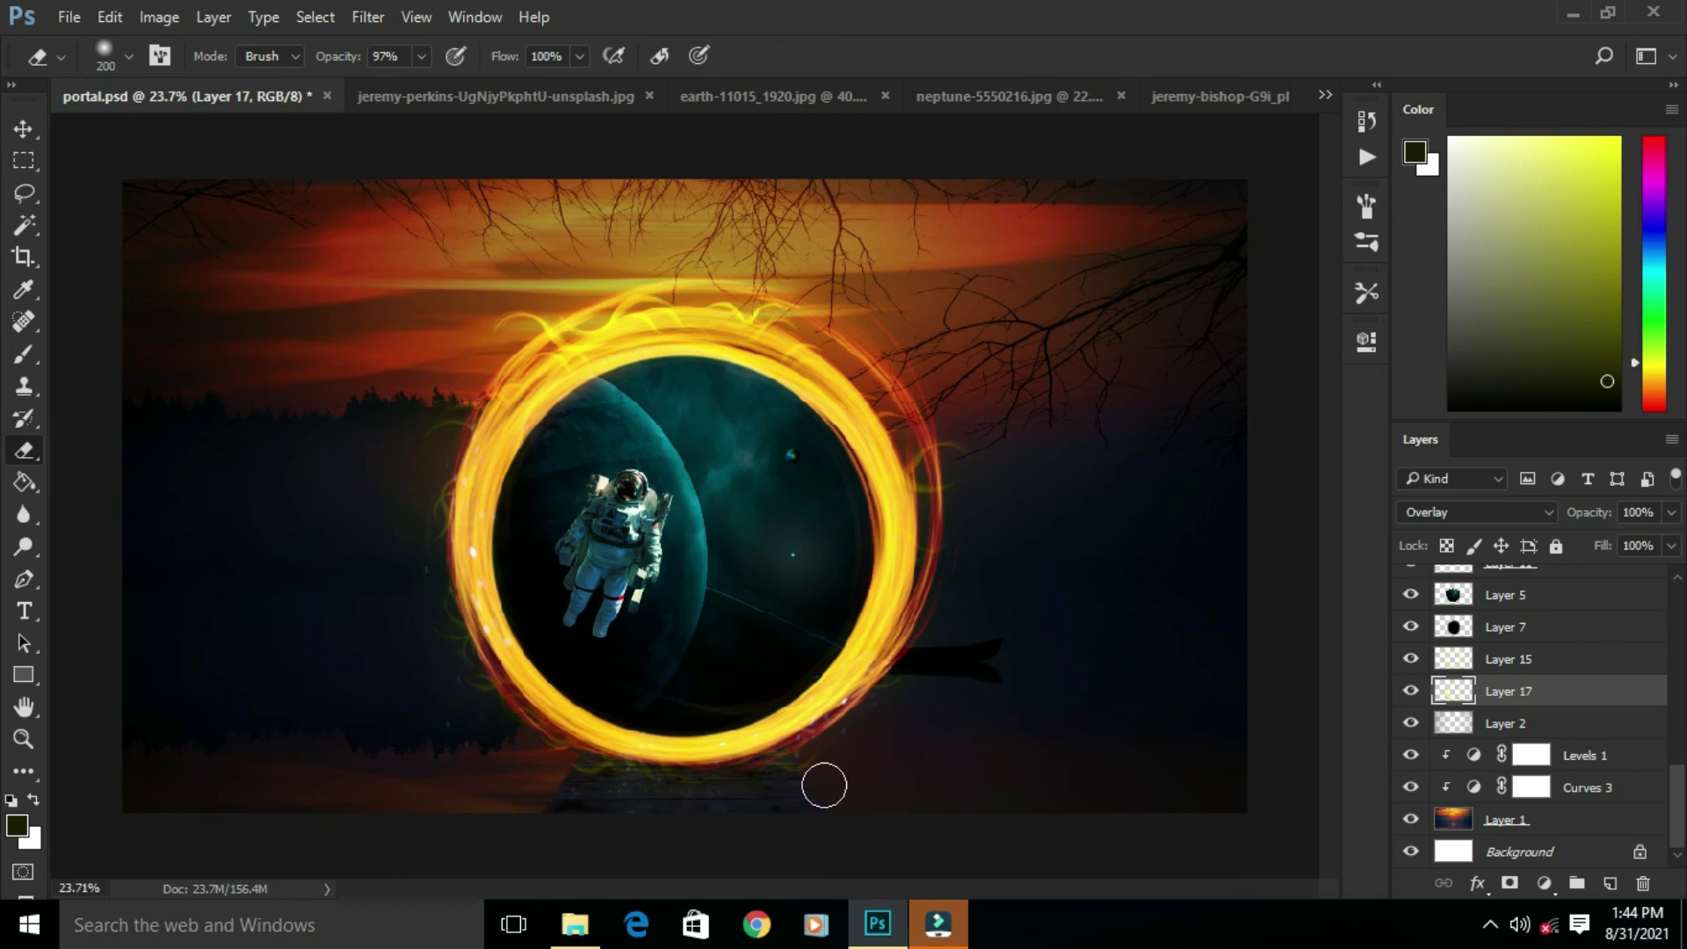
left_click(5, 124)
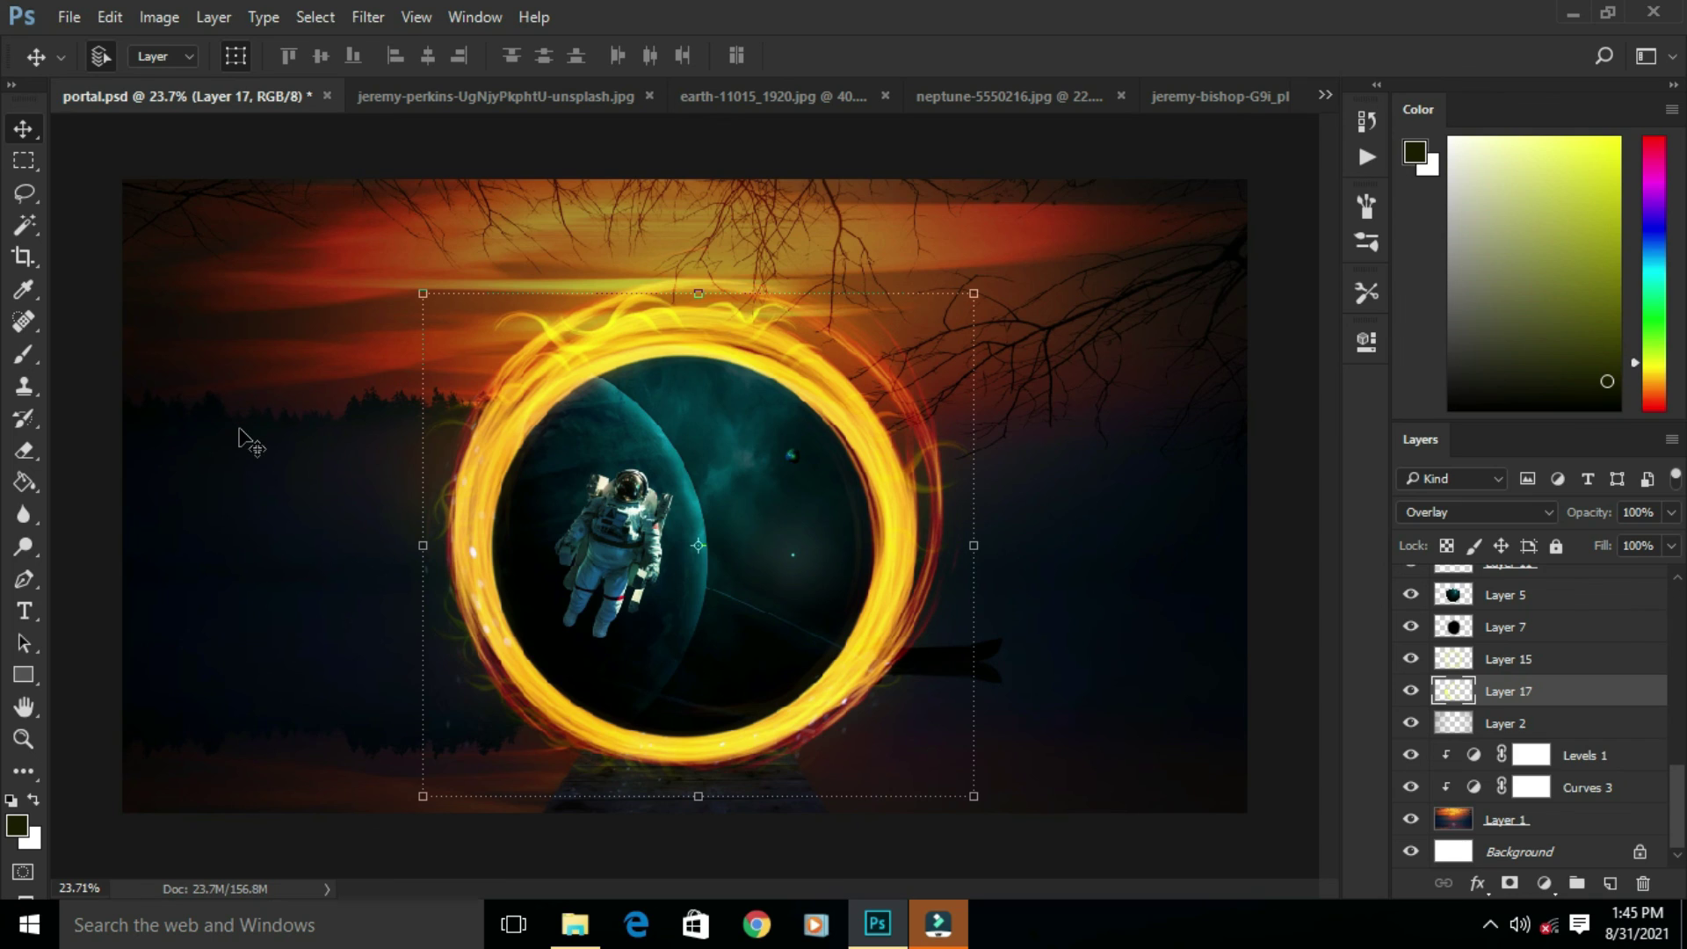